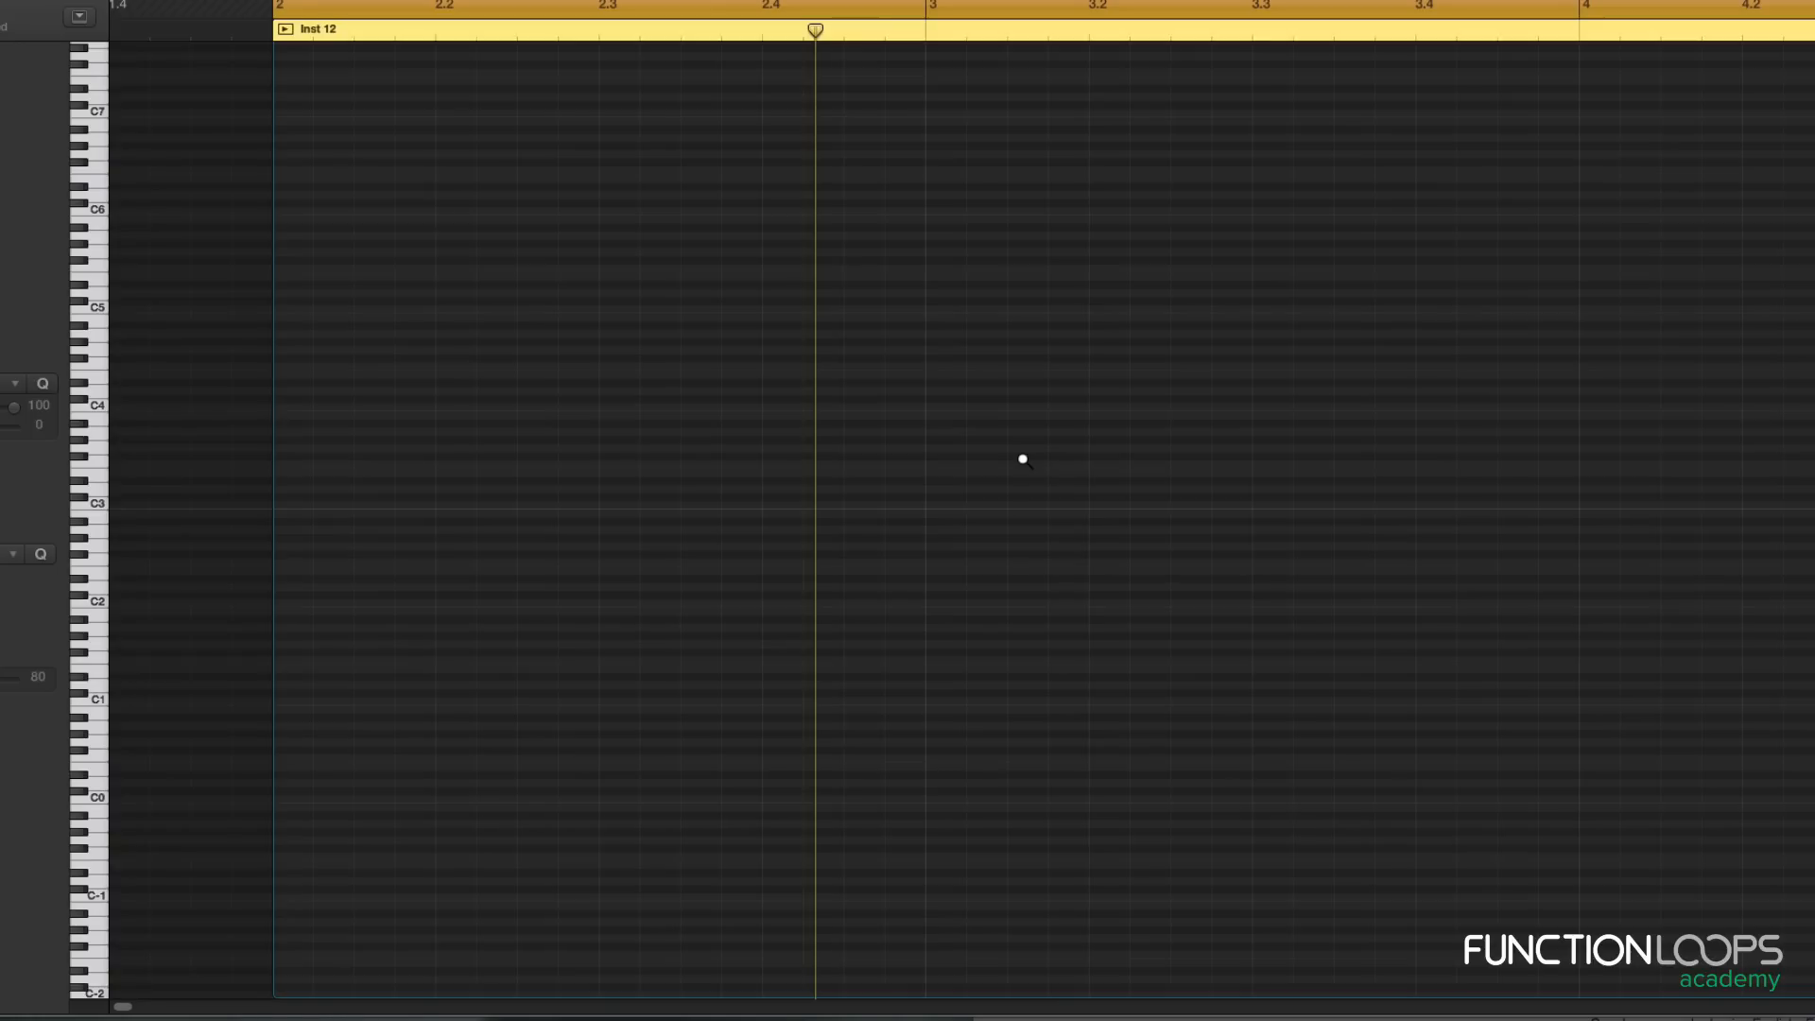
Step: Pencil in a C3 note at the start of bar 2 and make it two beats long
key("super+Down")
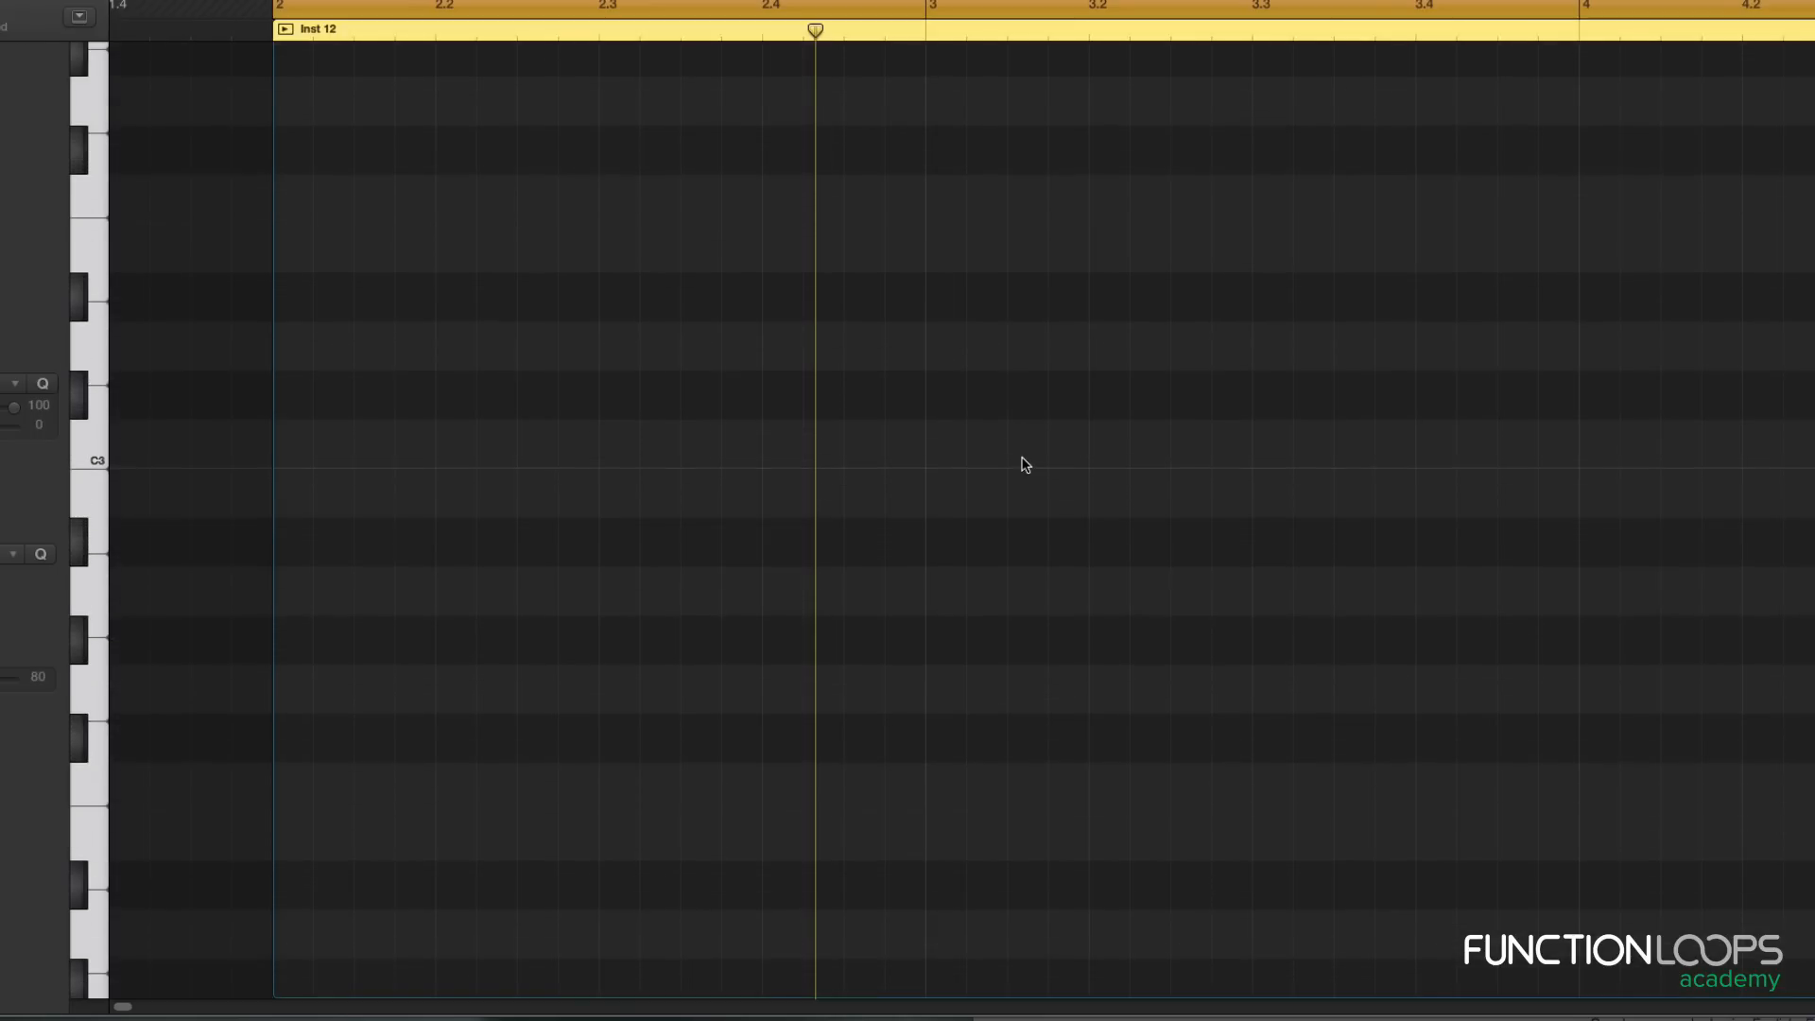
scroll(1025, 464, "up", 5)
key("t")
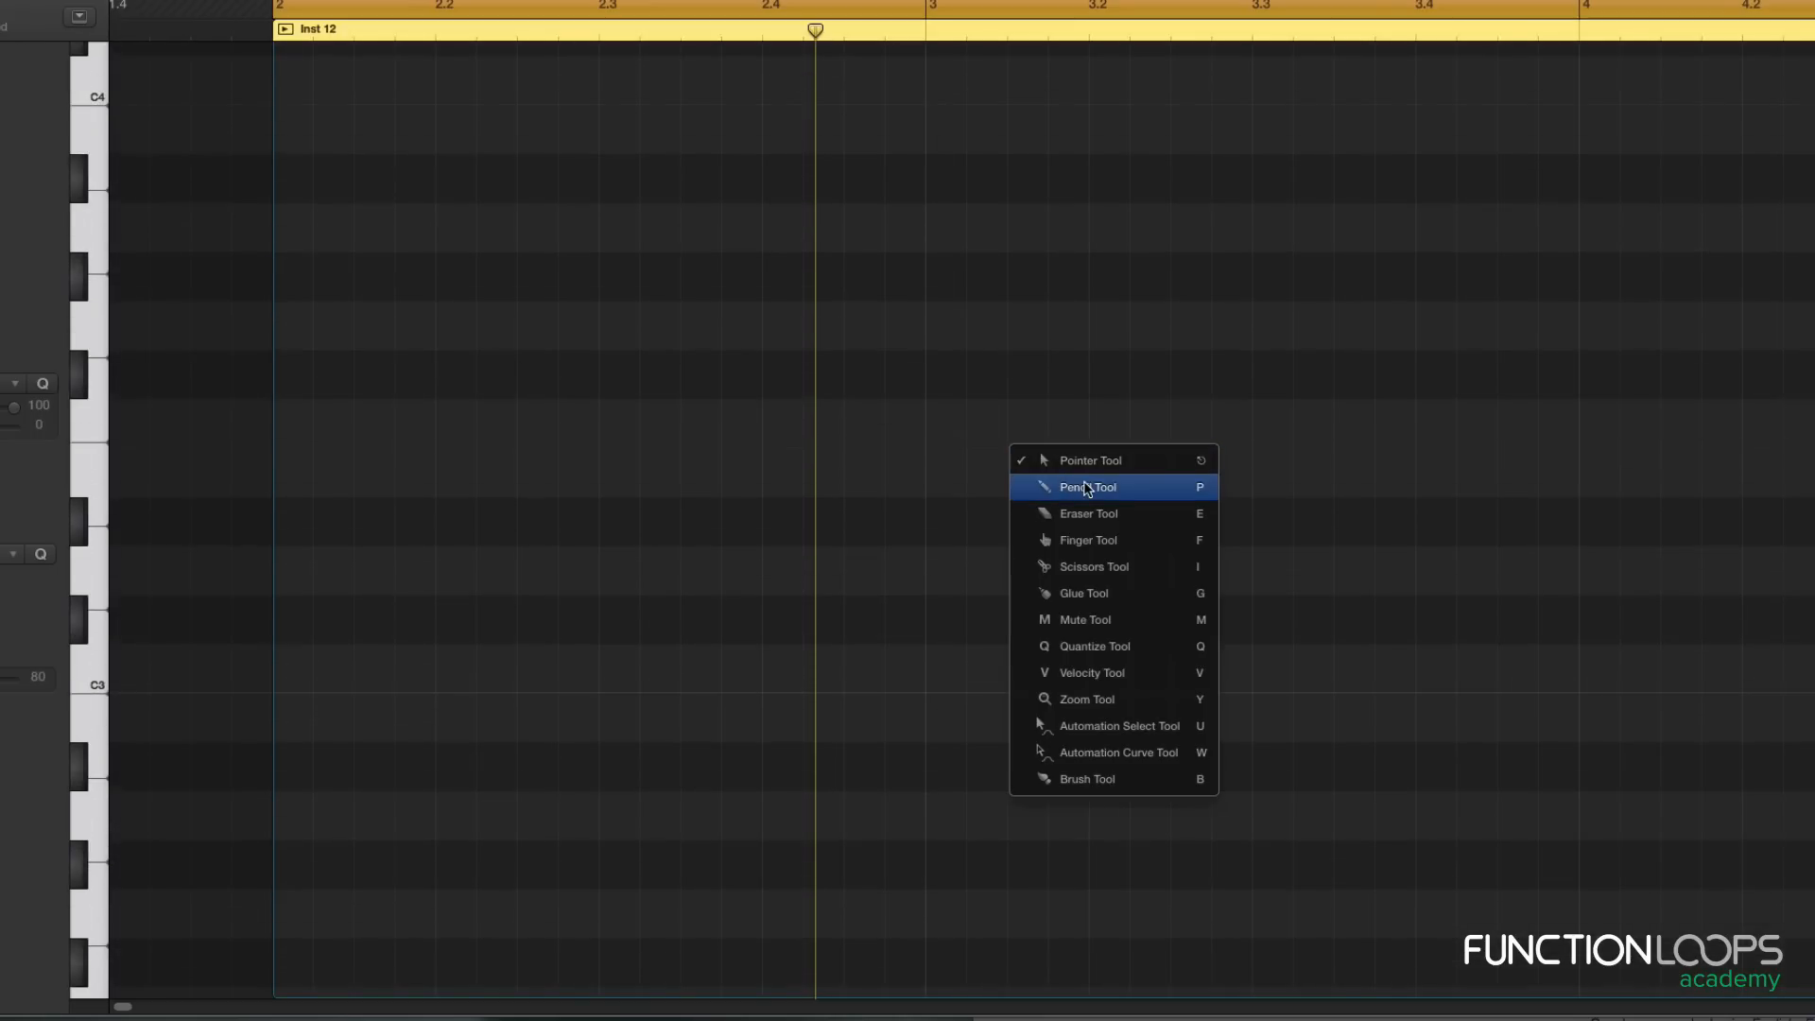
left_click(1087, 488)
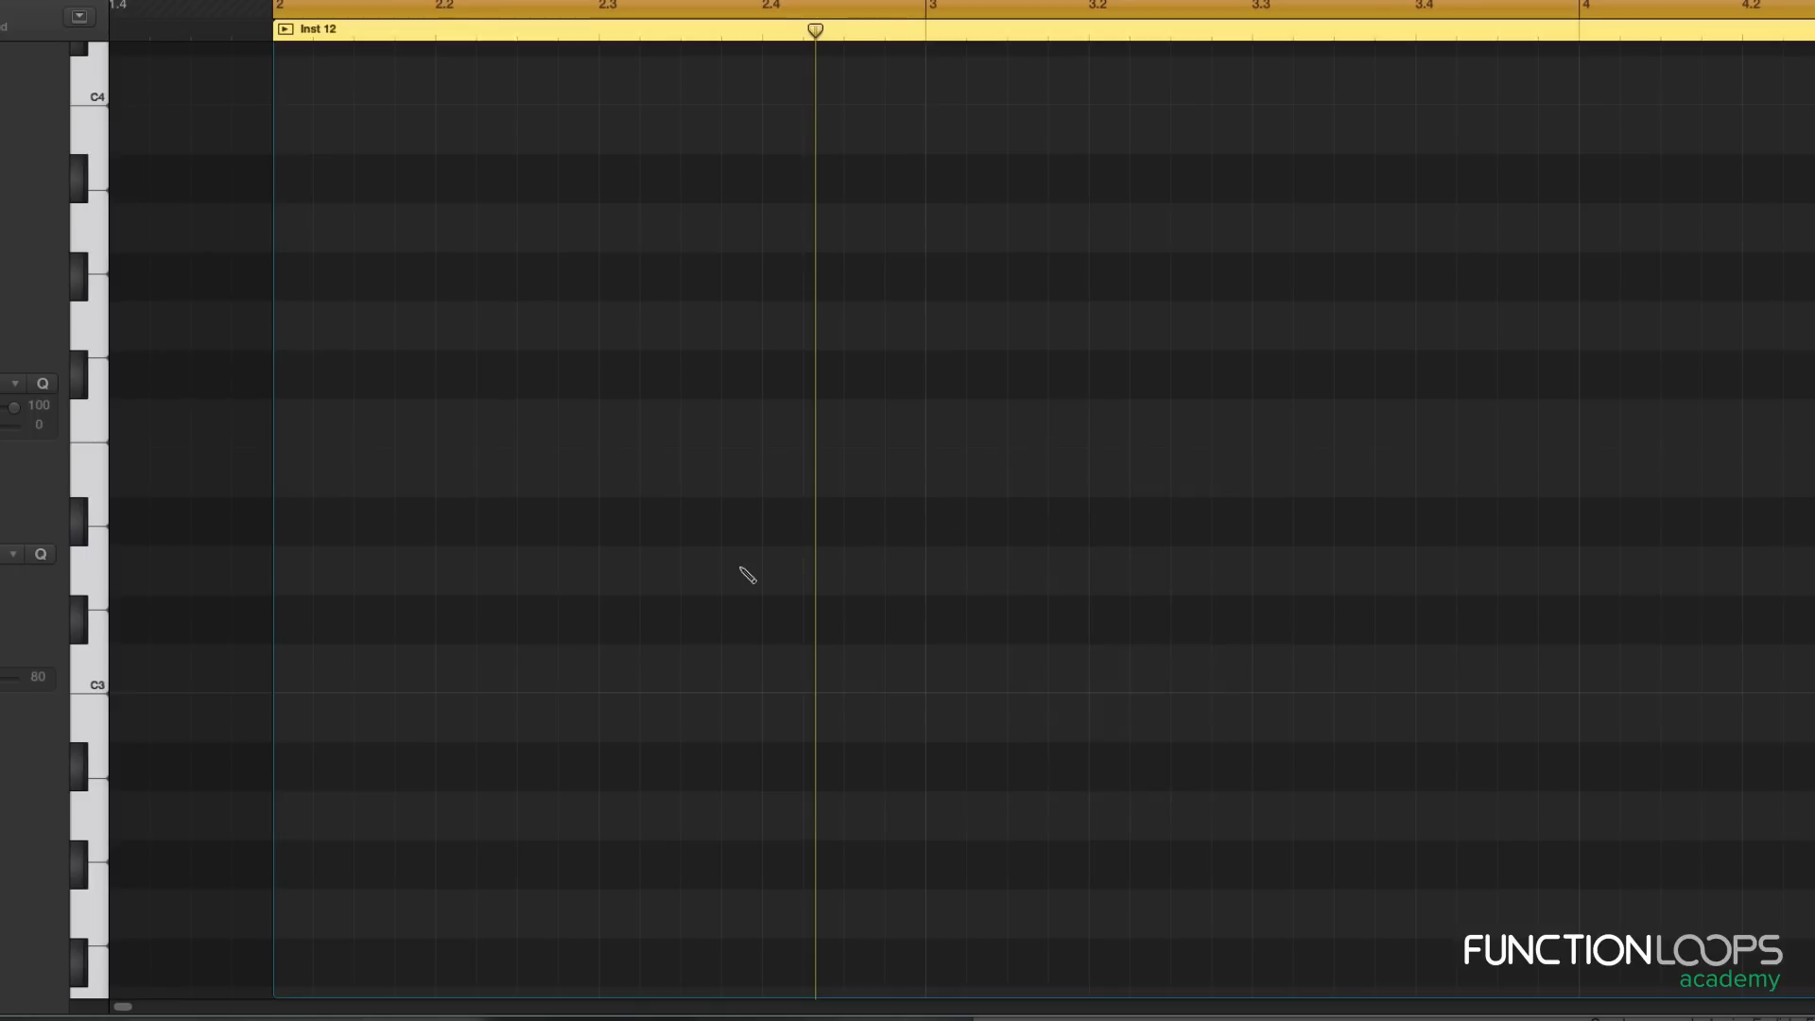
scroll(710, 575, "up", 1)
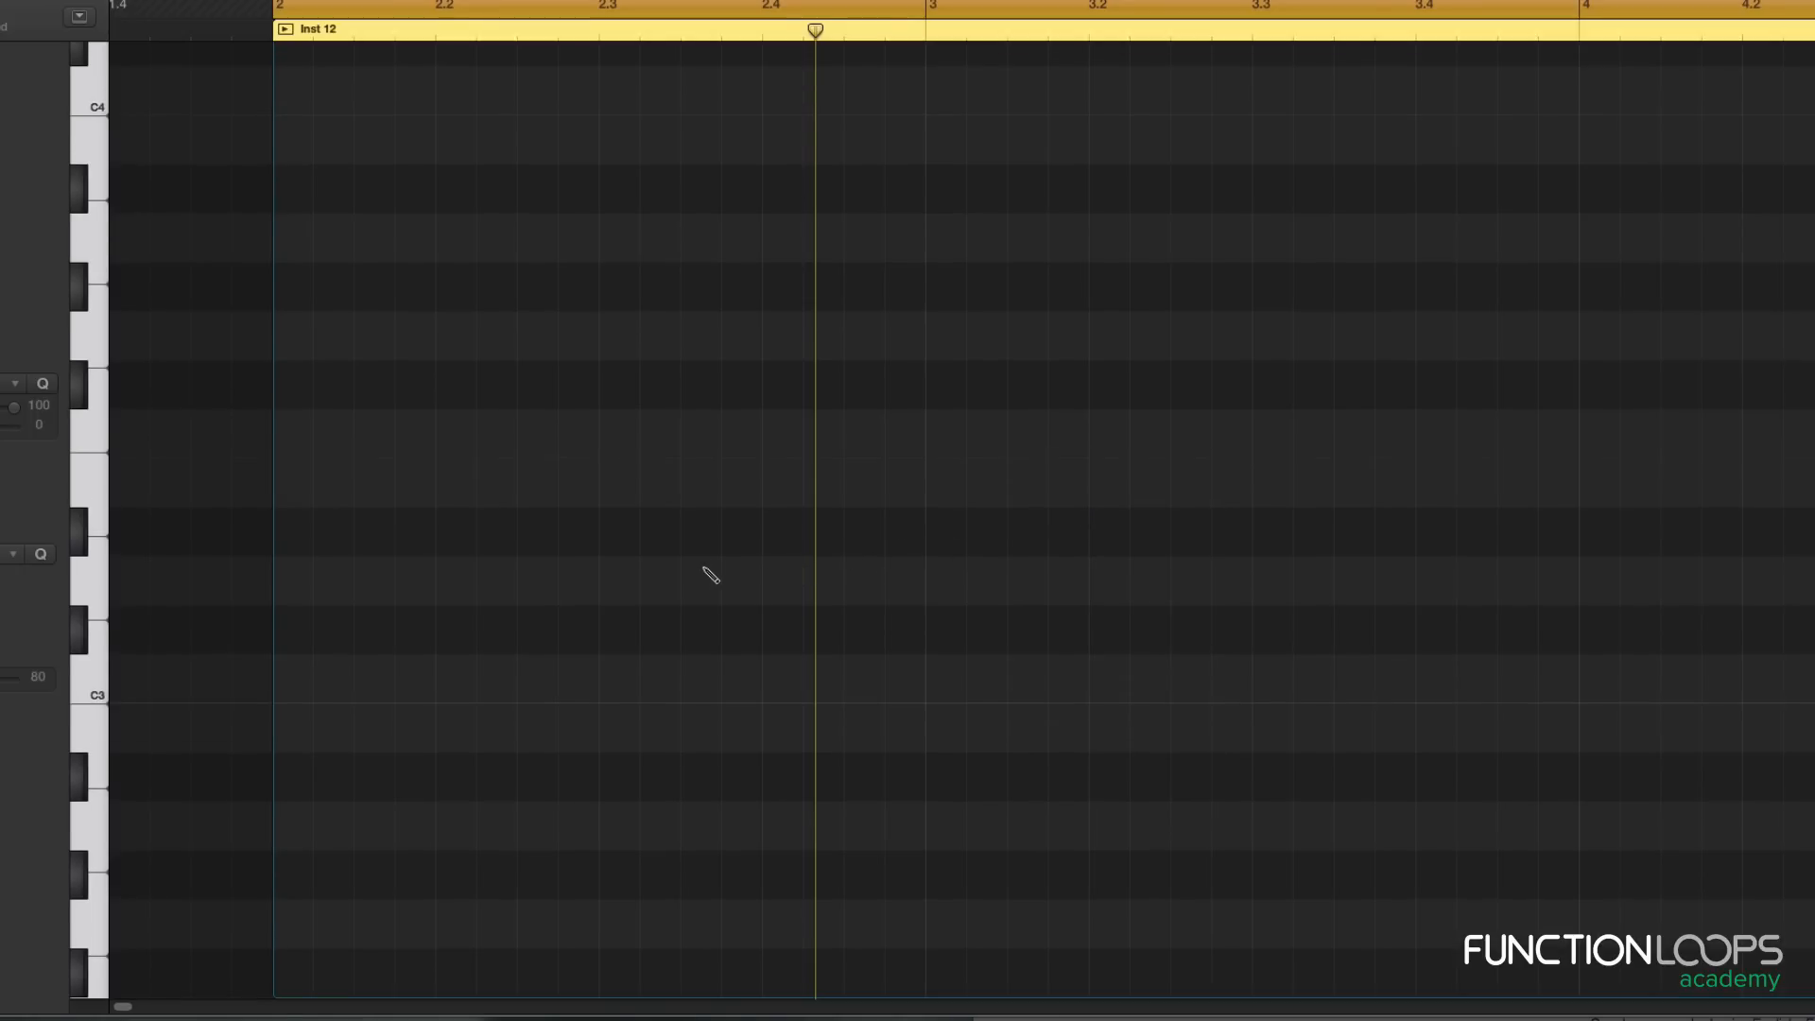
scroll(711, 574, "up", 2)
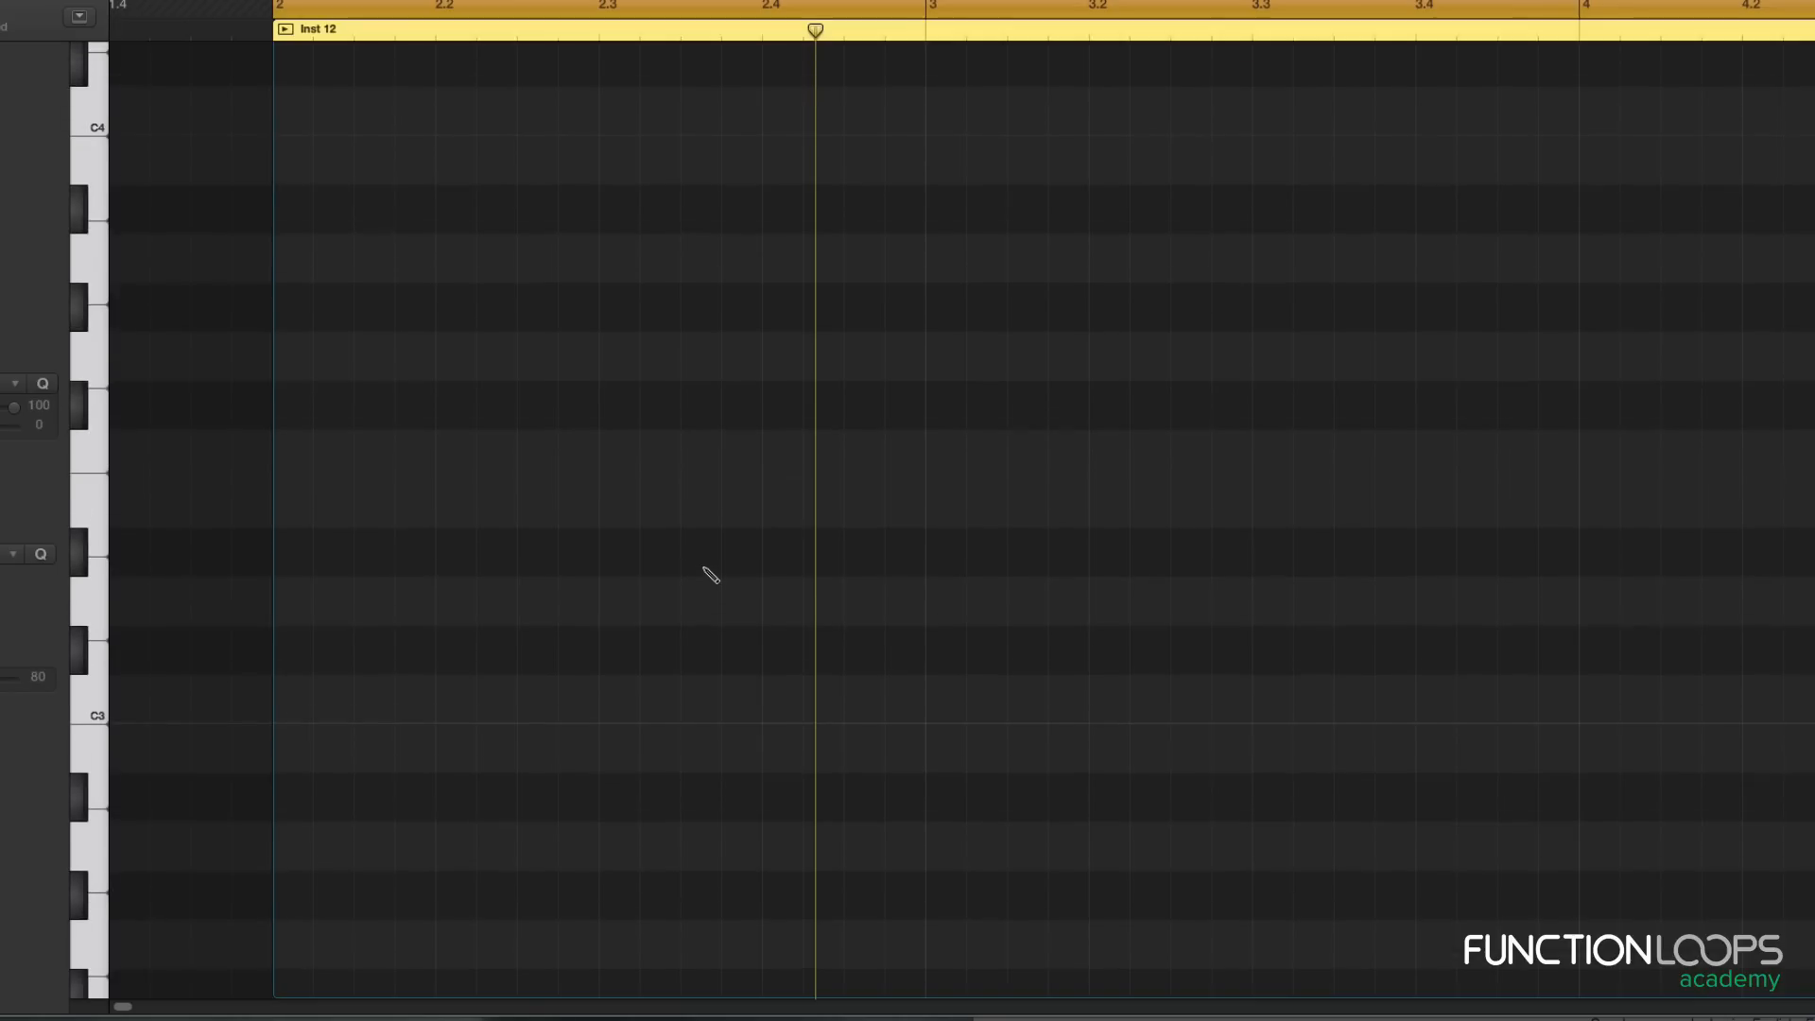
left_click(298, 707)
left_click_drag(924, 705, 598, 708)
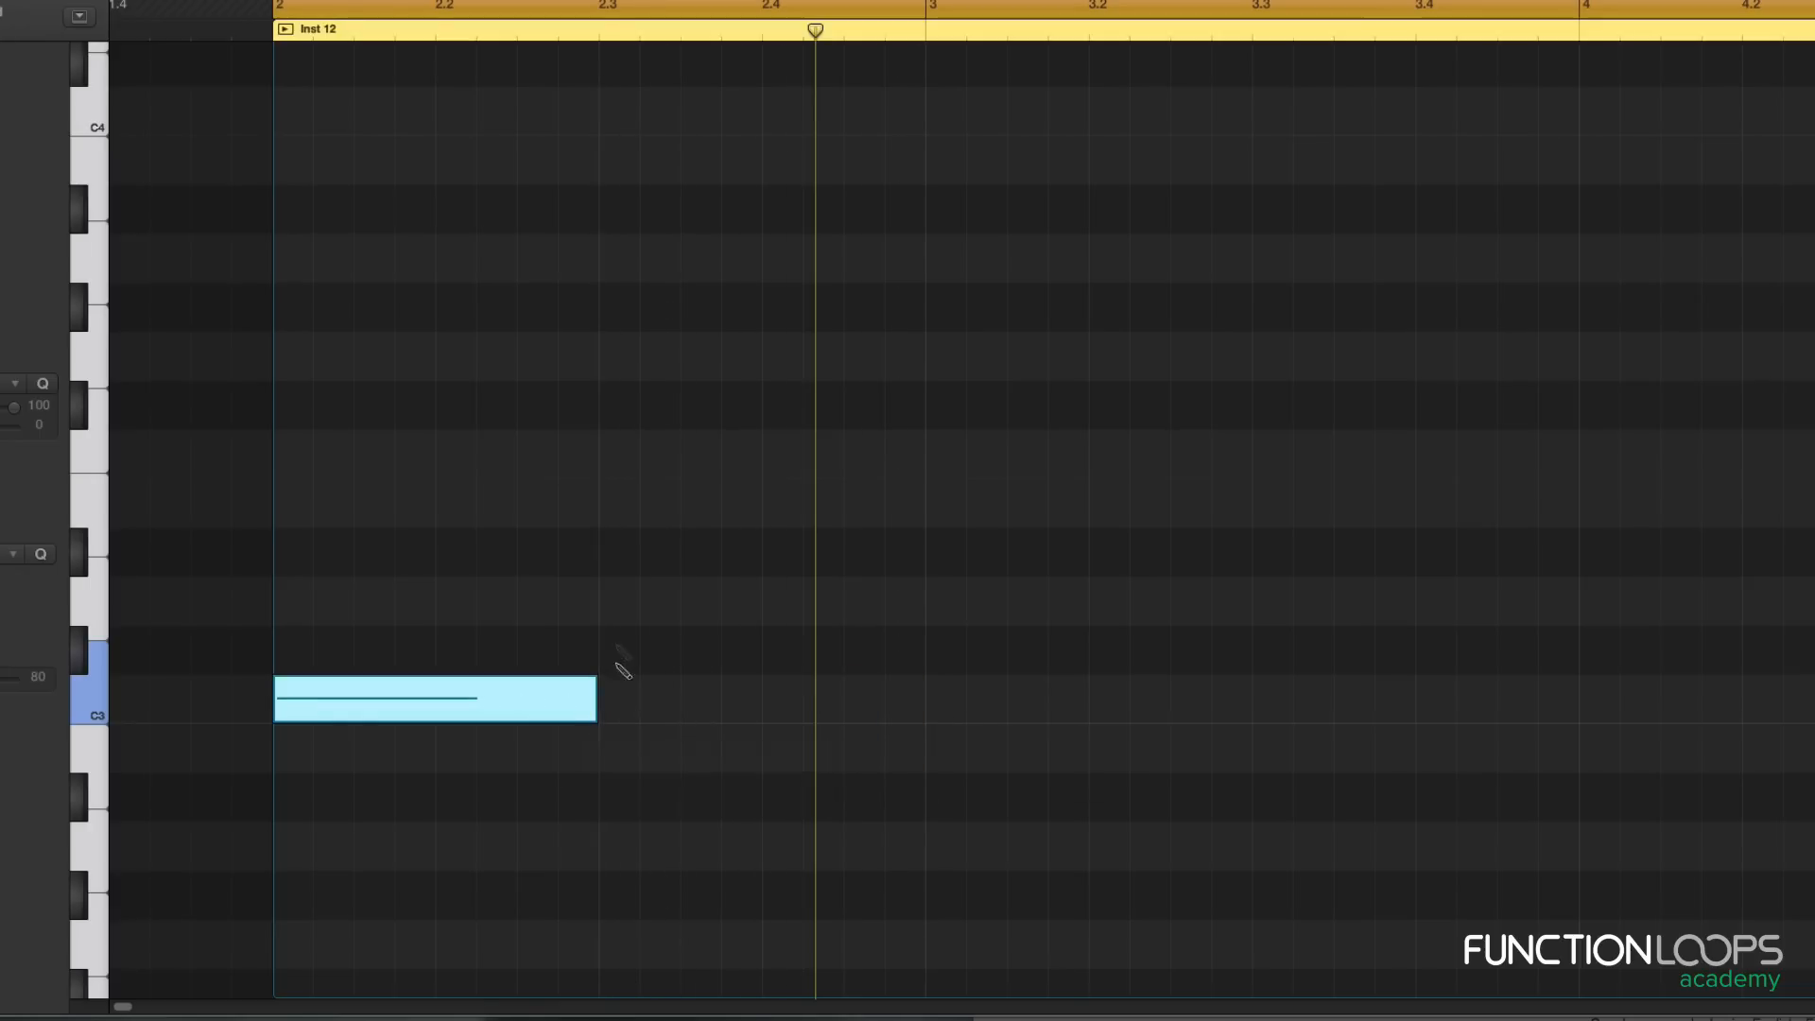
Step: Complete the C major scale with consecutive two-beat notes D3, E3, F3, G3, A3, B3 and C4 up to bar 6
left_click(606, 606)
left_click(938, 503)
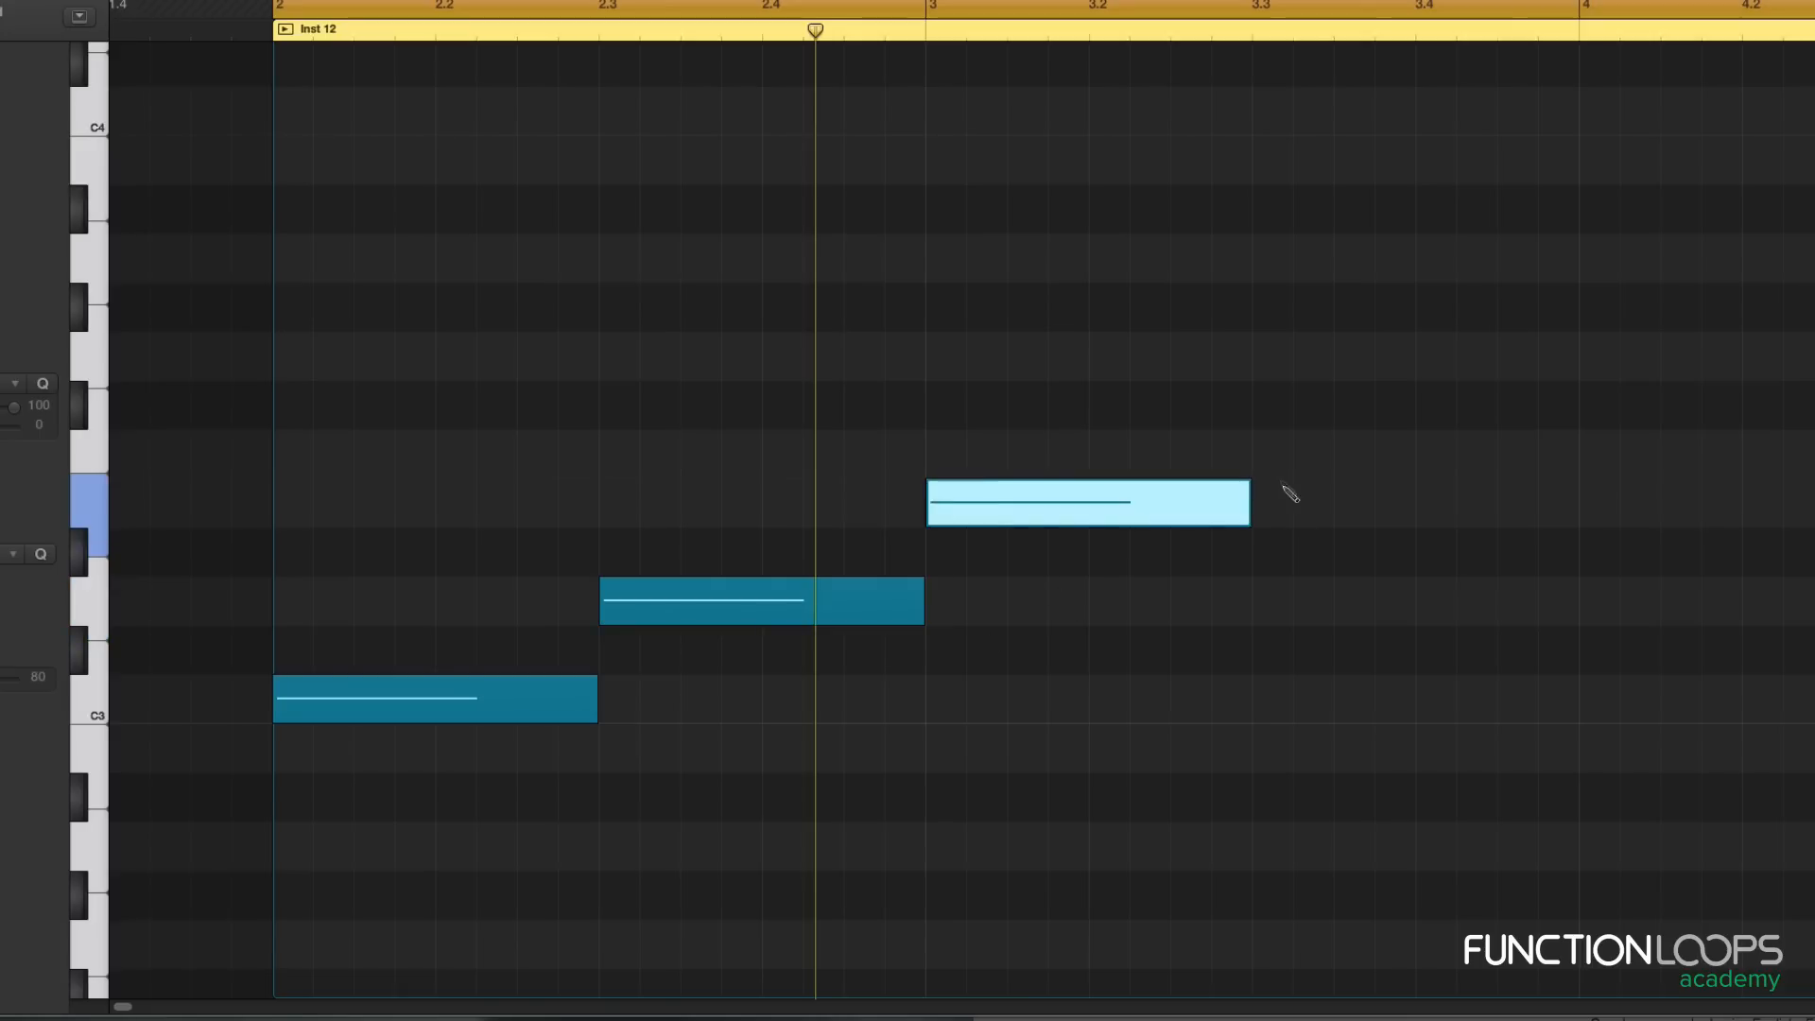
left_click(1276, 446)
left_click(1602, 357)
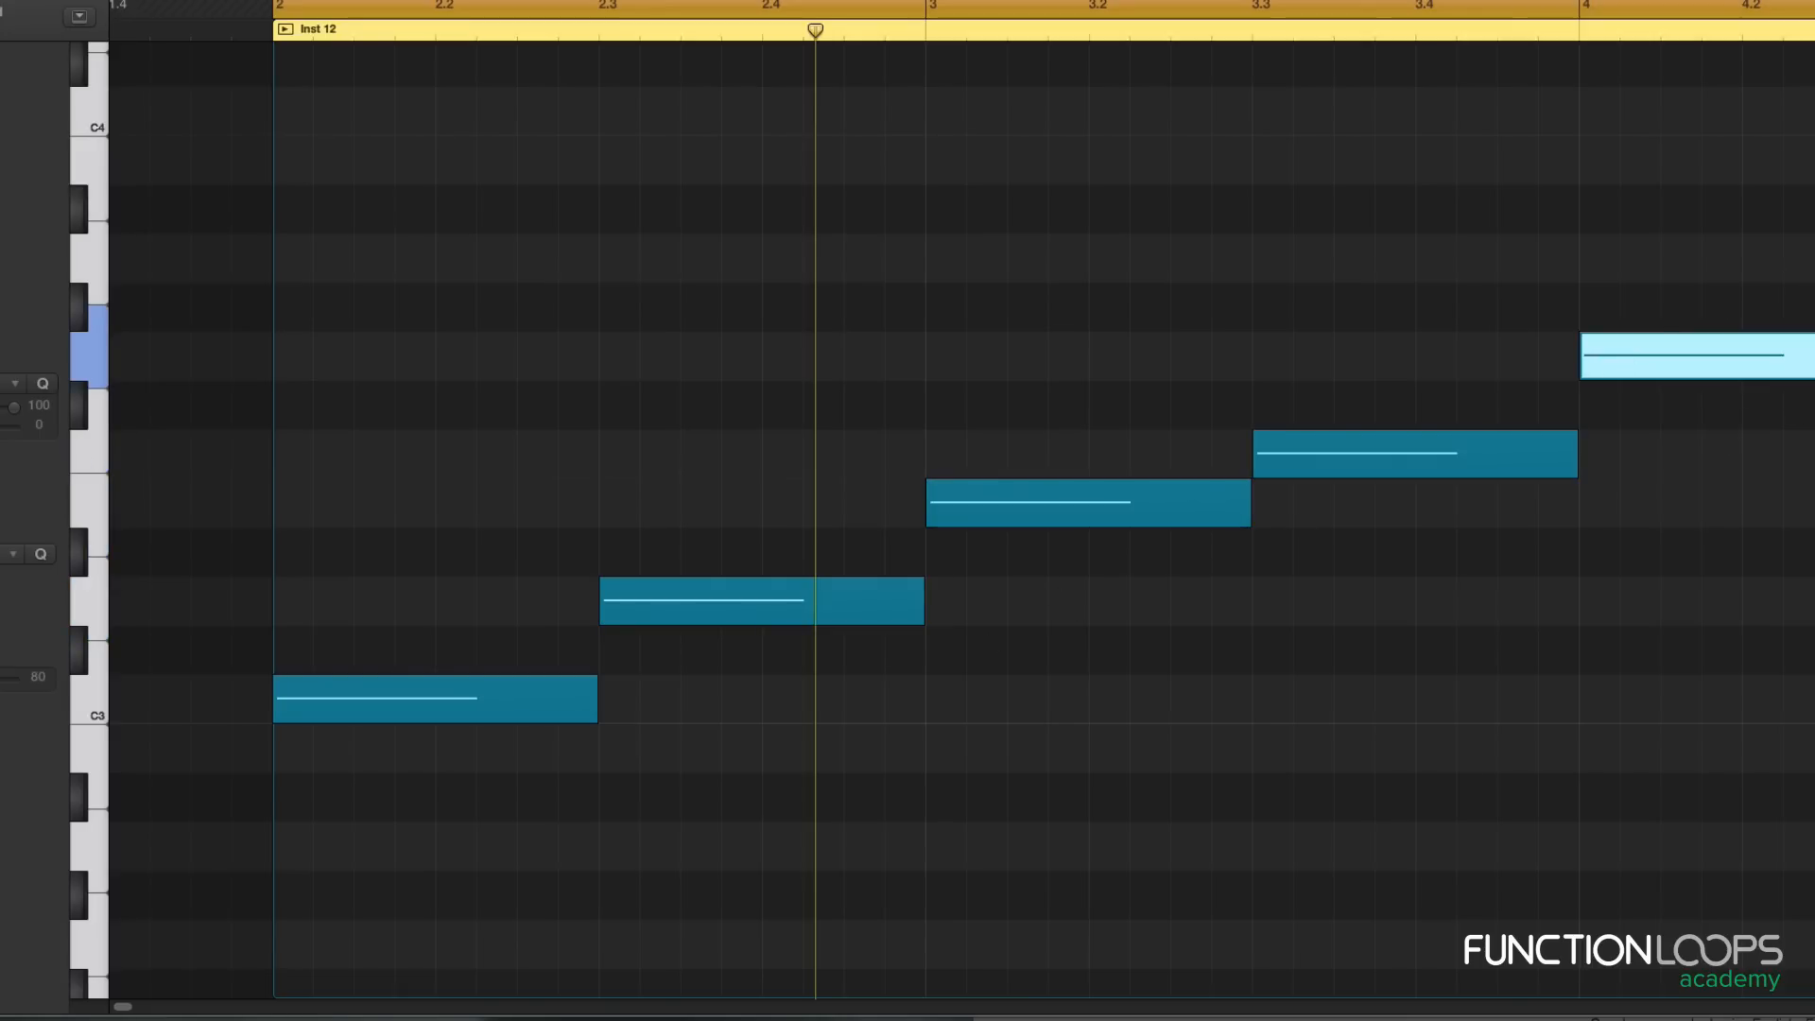
left_click(1813, 258)
left_click(1814, 160)
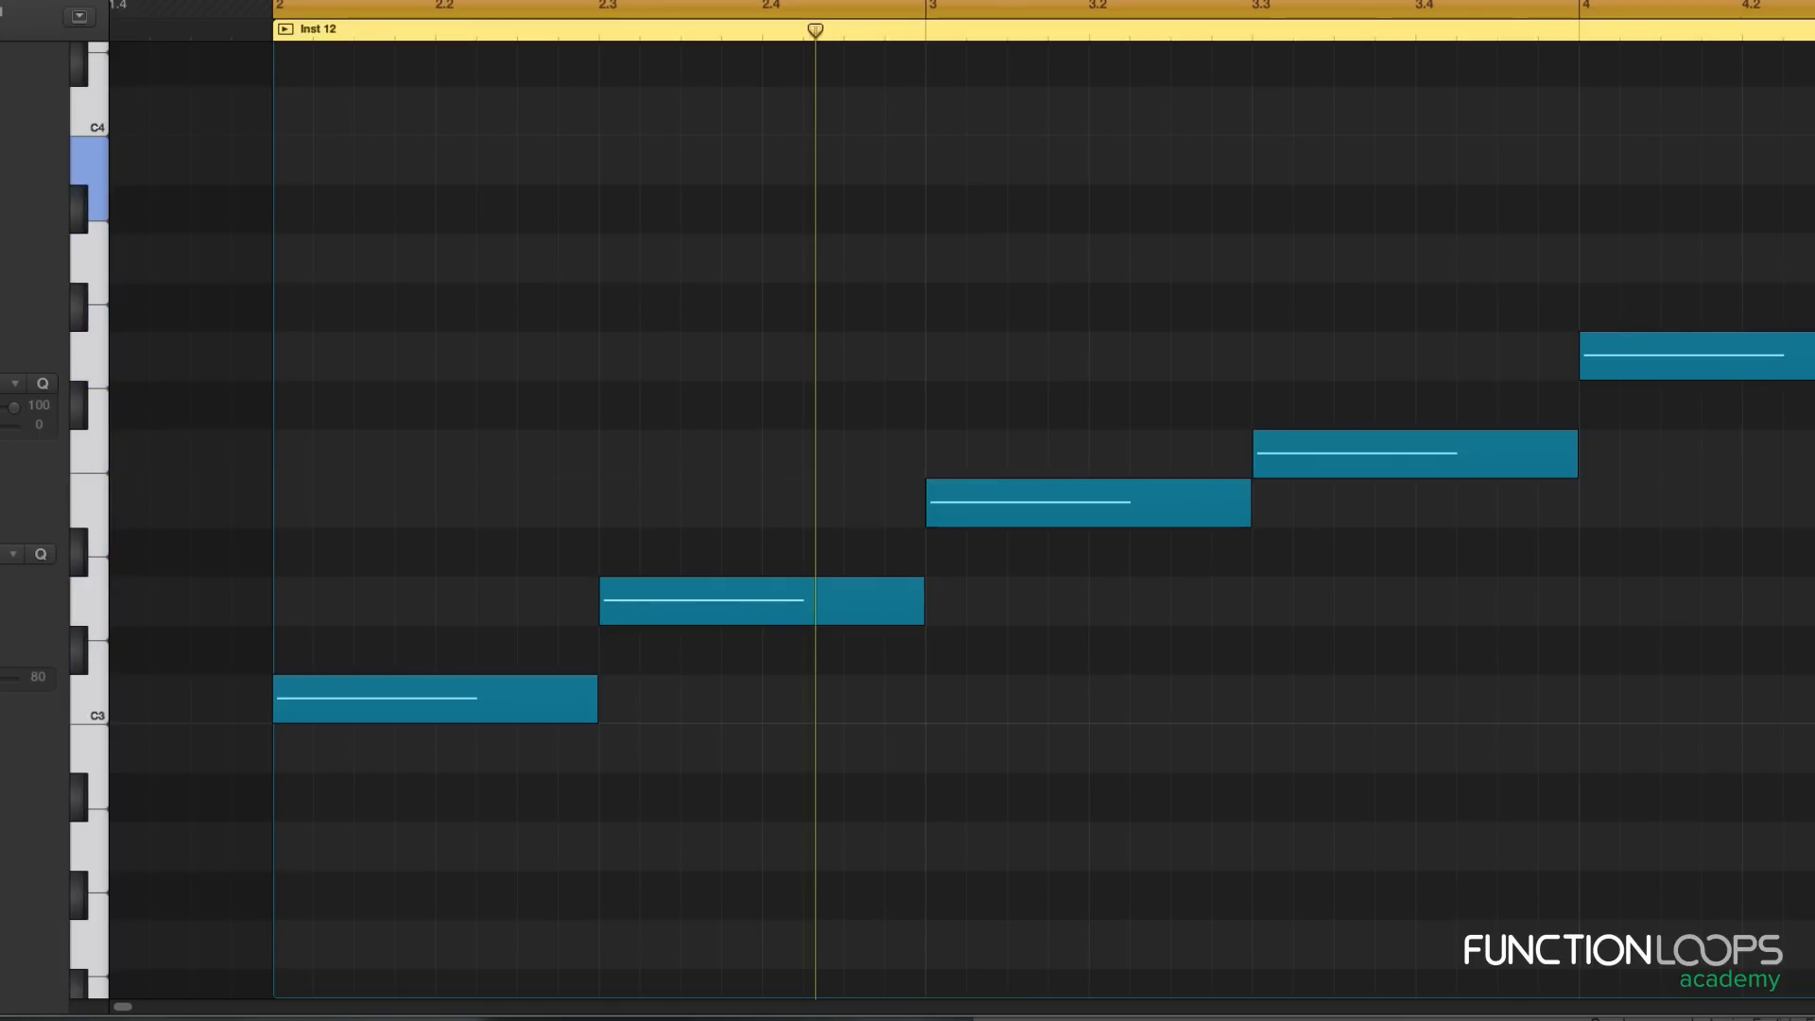
key("super+Left")
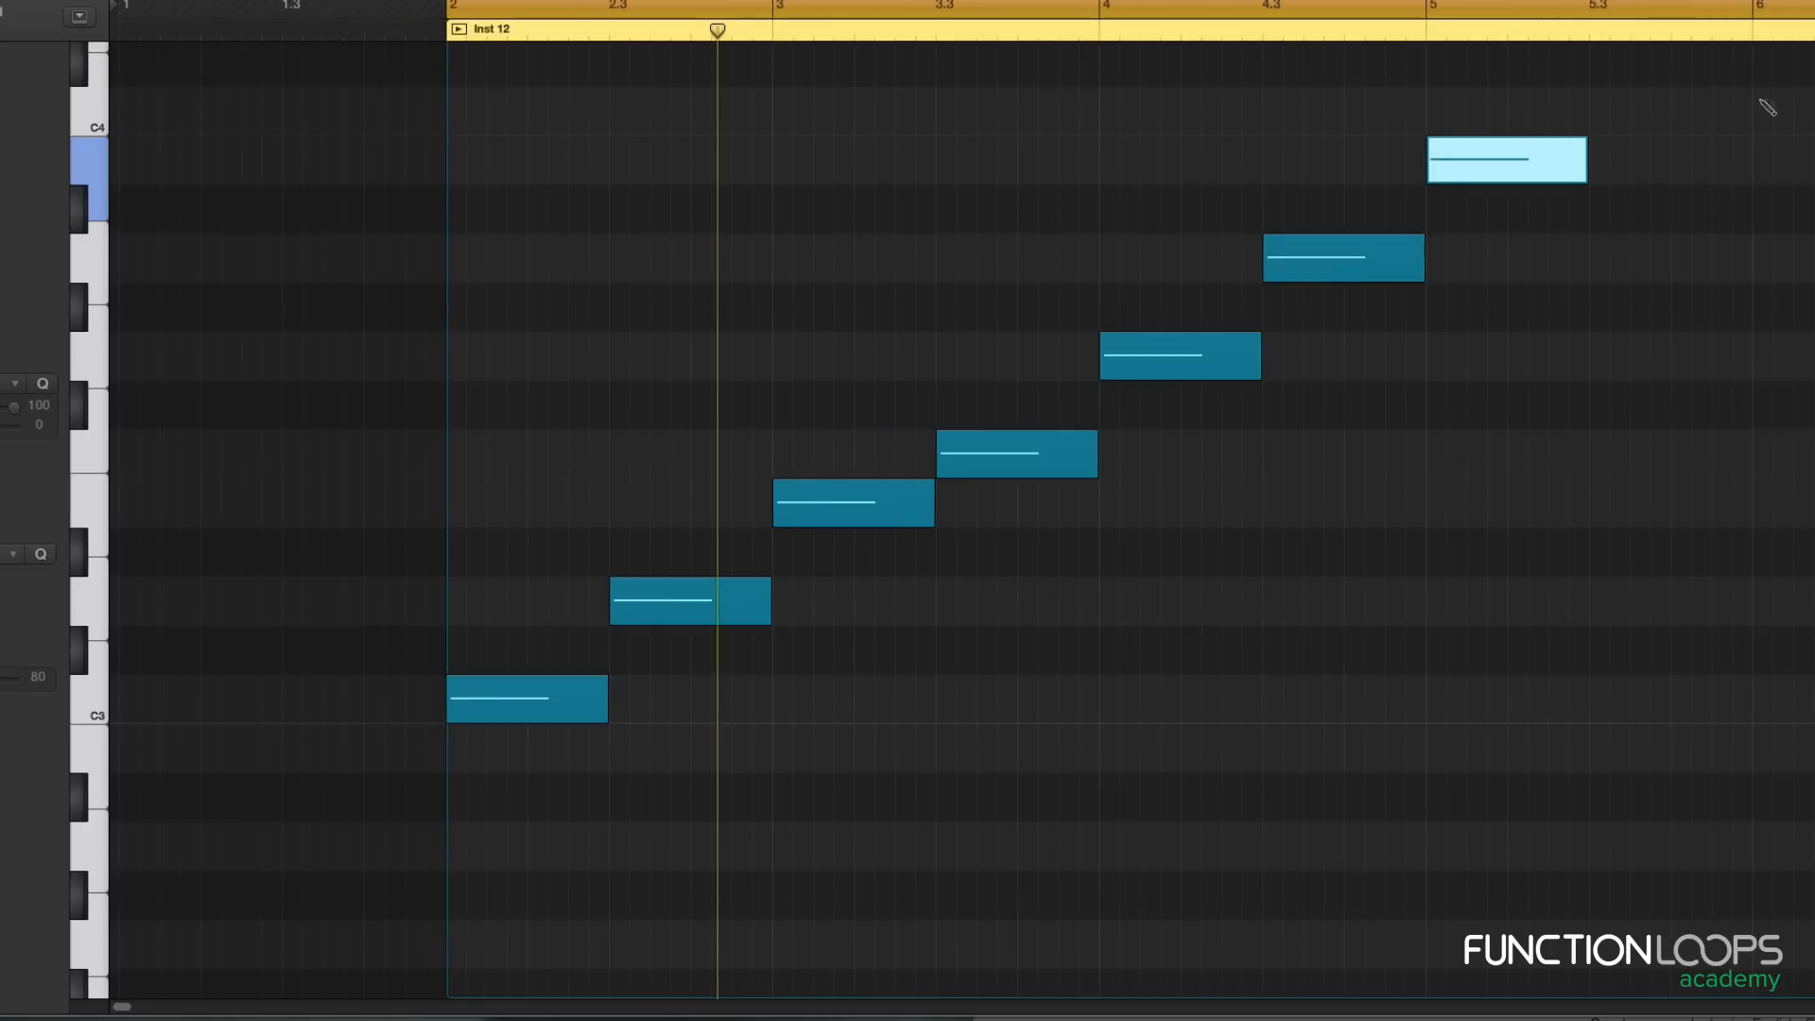
left_click(1618, 114)
left_click_drag(1656, 126, 1642, 130)
Step: Play back the C major scale from the beginning of the region
key("Return")
key("space")
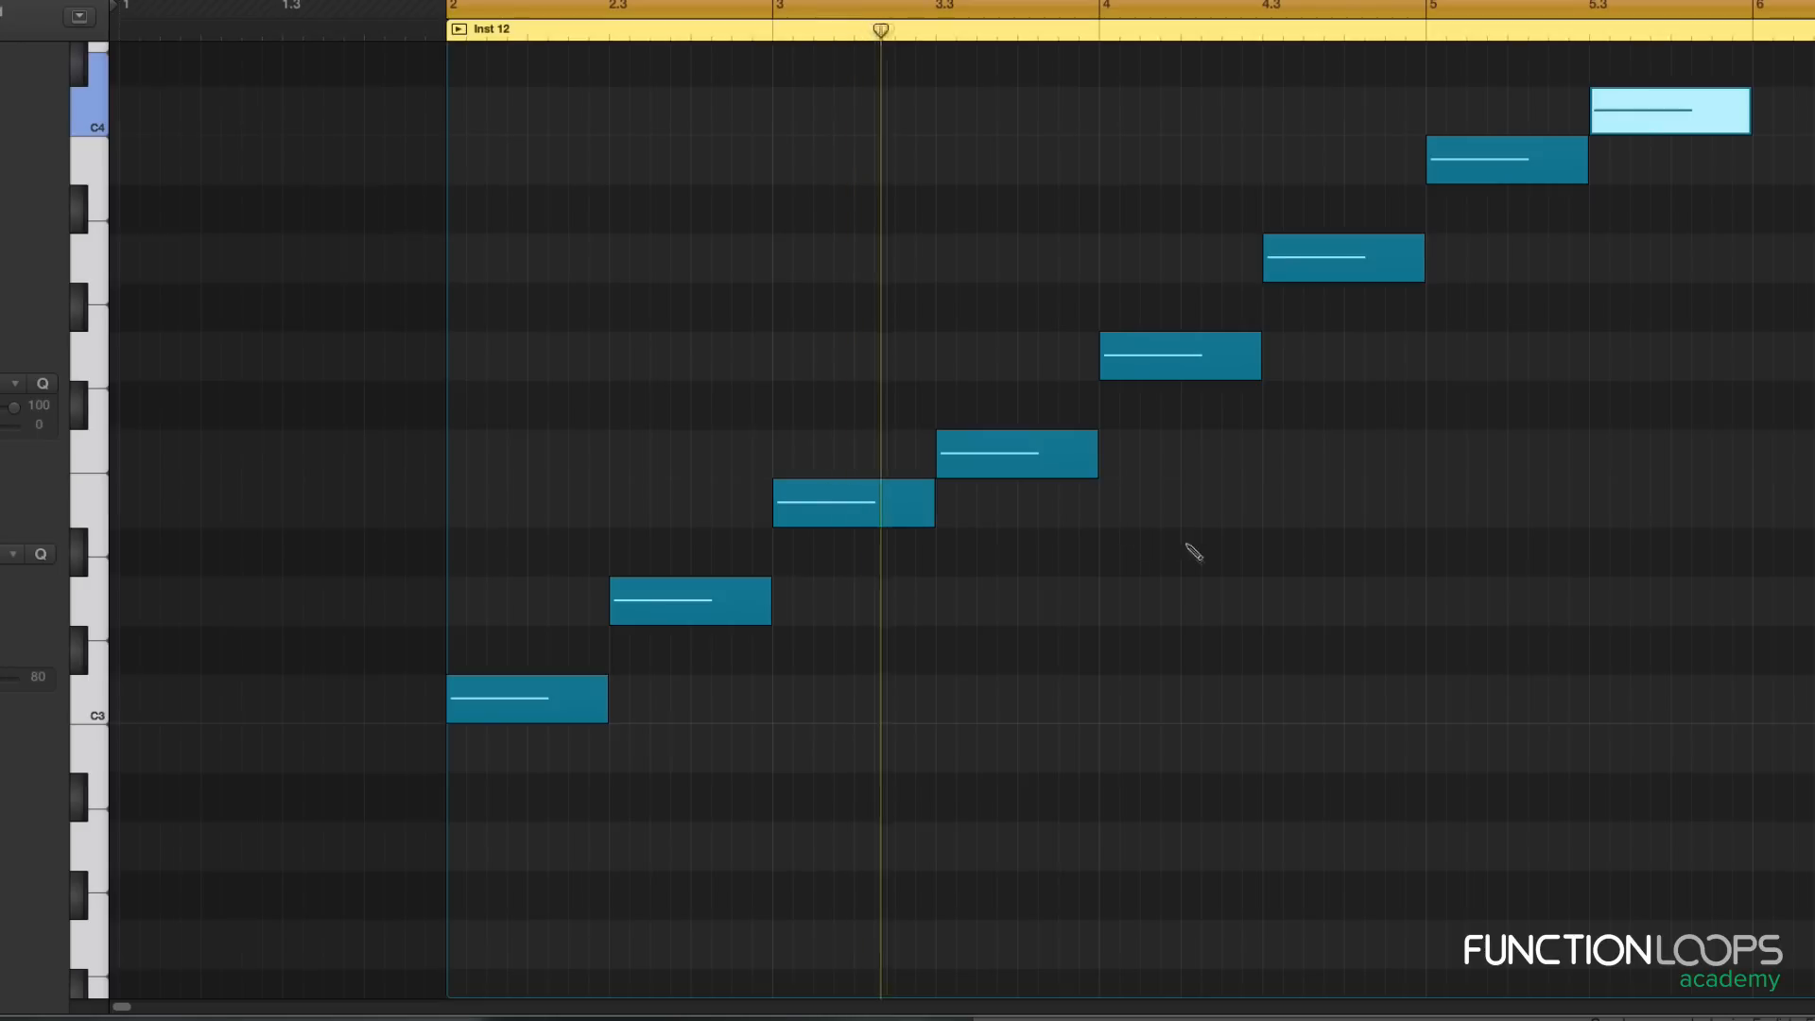
scroll(1267, 557, "up", 1)
scroll(1267, 560, "up", 3)
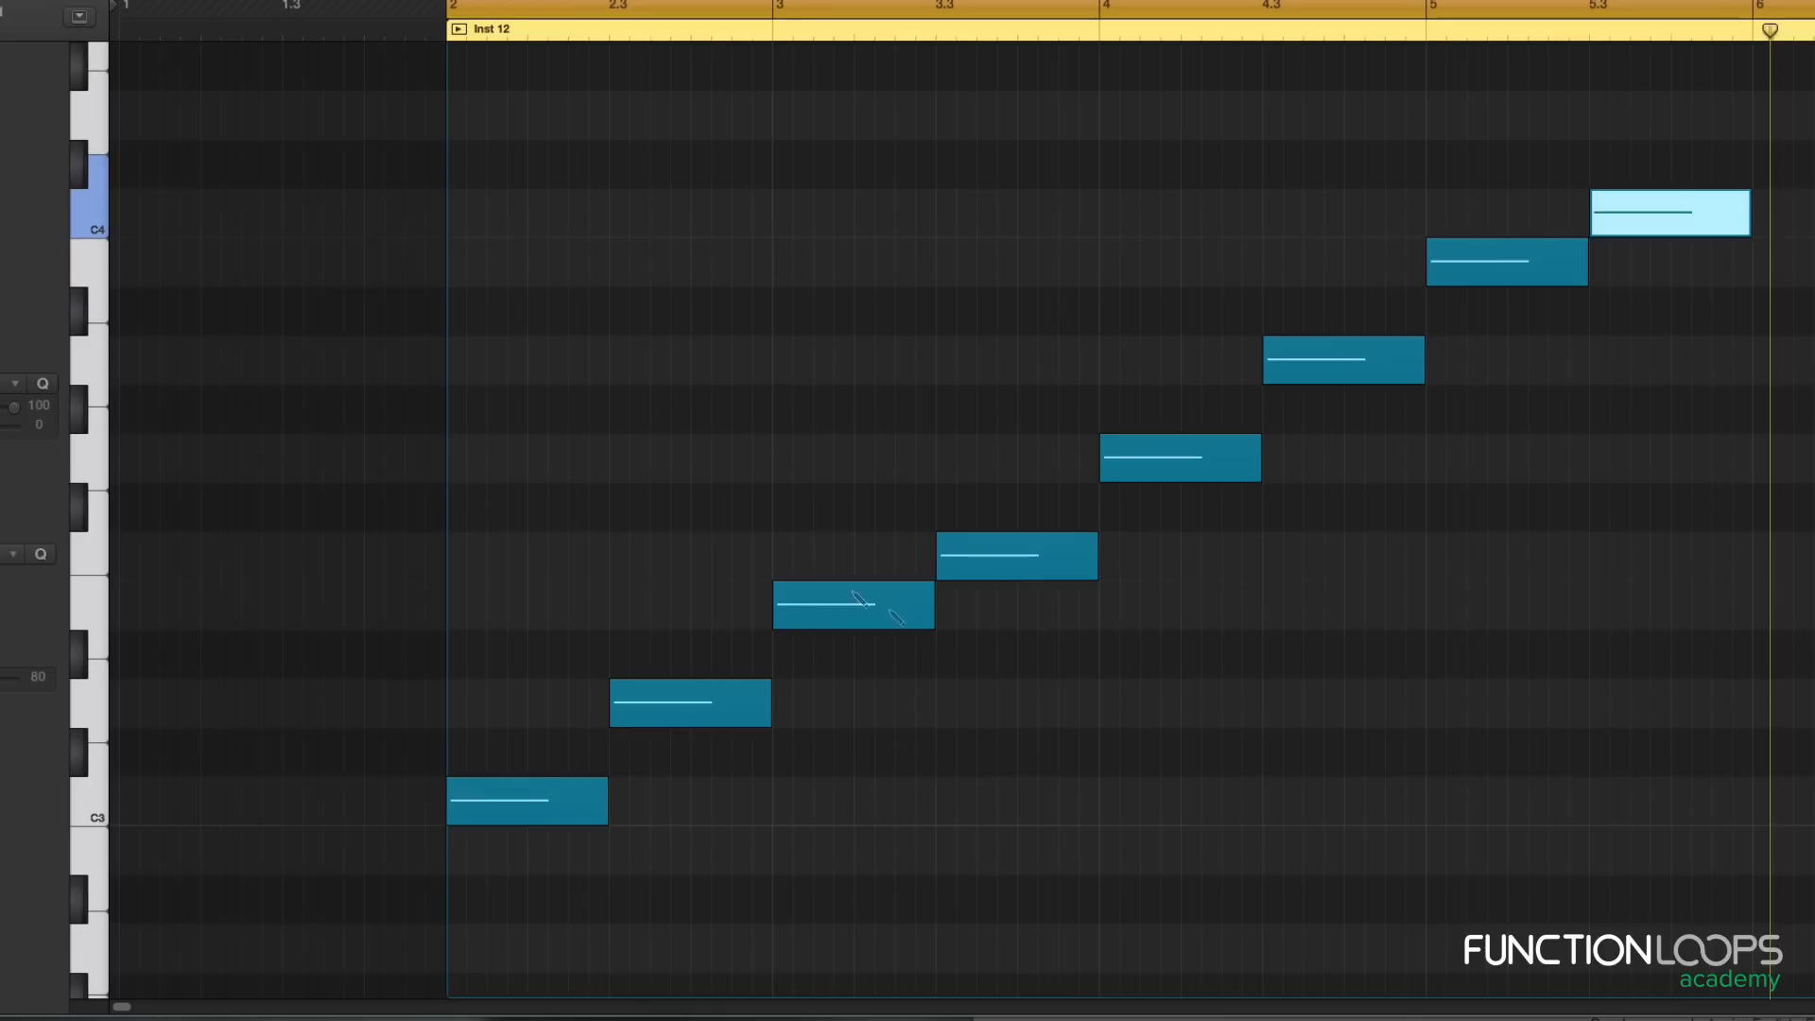
scroll(1303, 431, "down", 1)
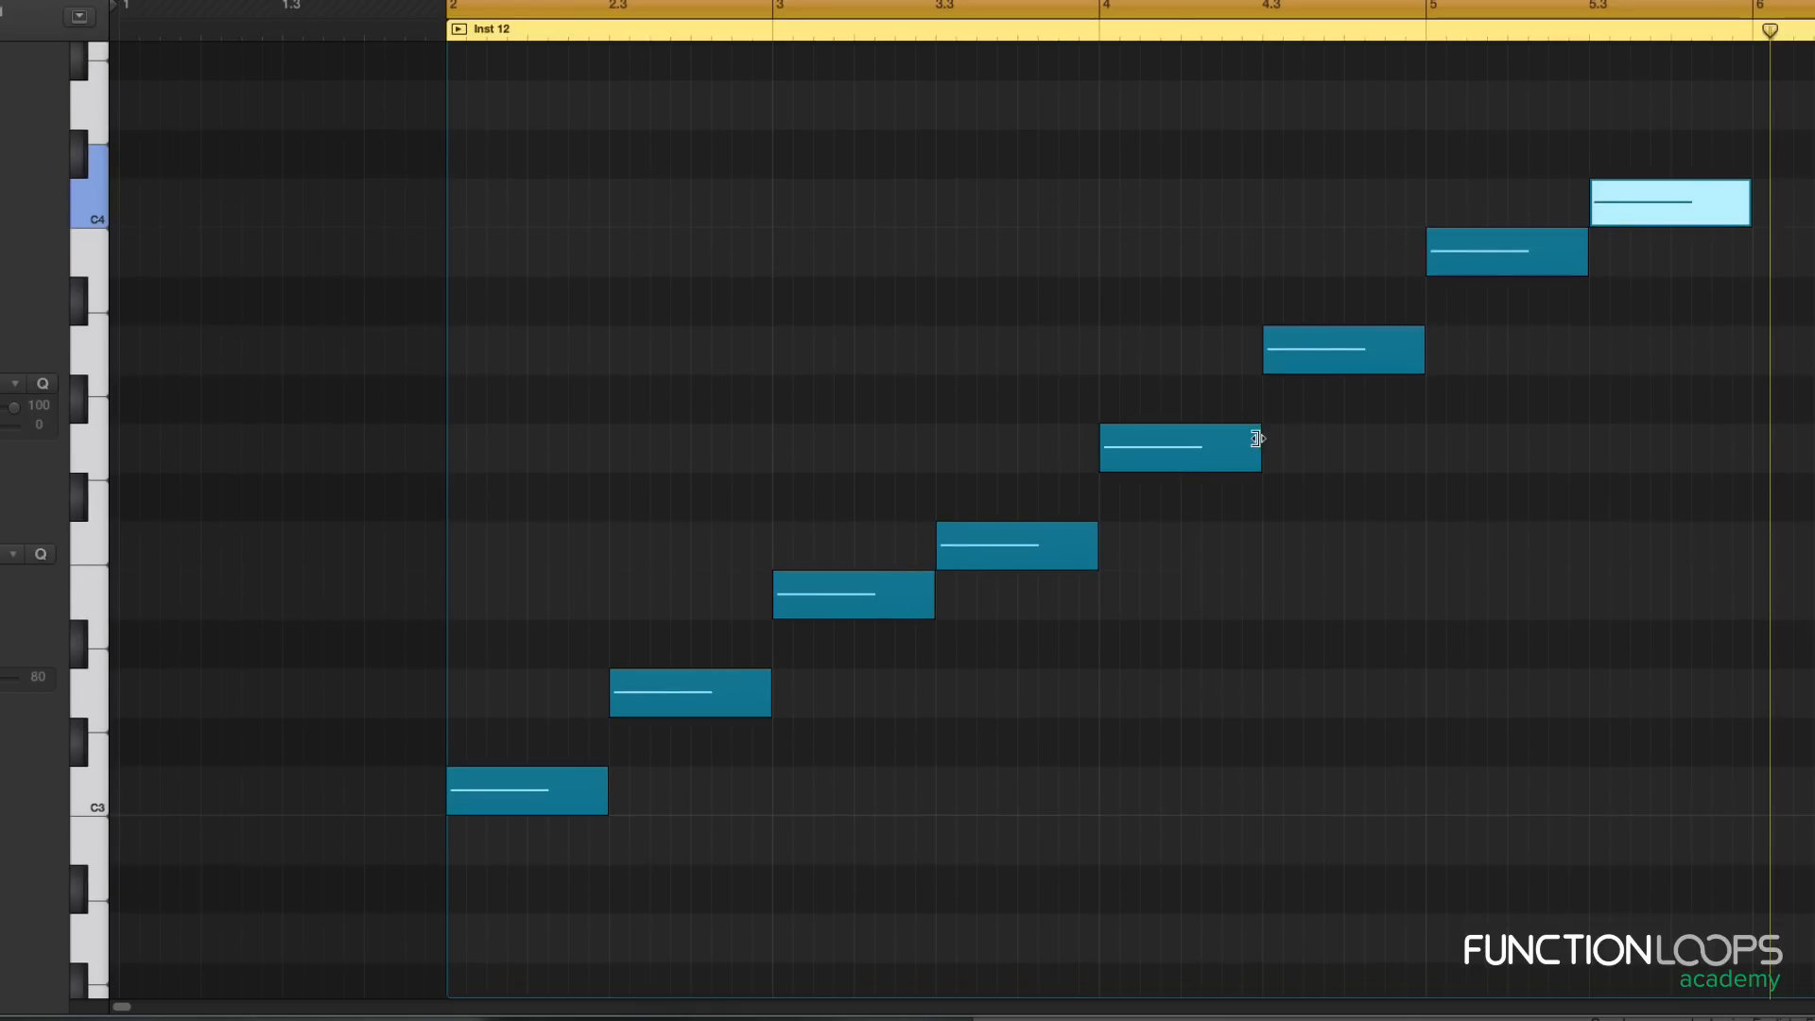
scroll(1256, 437, "down", 10)
scroll(1256, 438, "up", 10)
scroll(1256, 437, "down", 3)
key("t")
left_click(1260, 442)
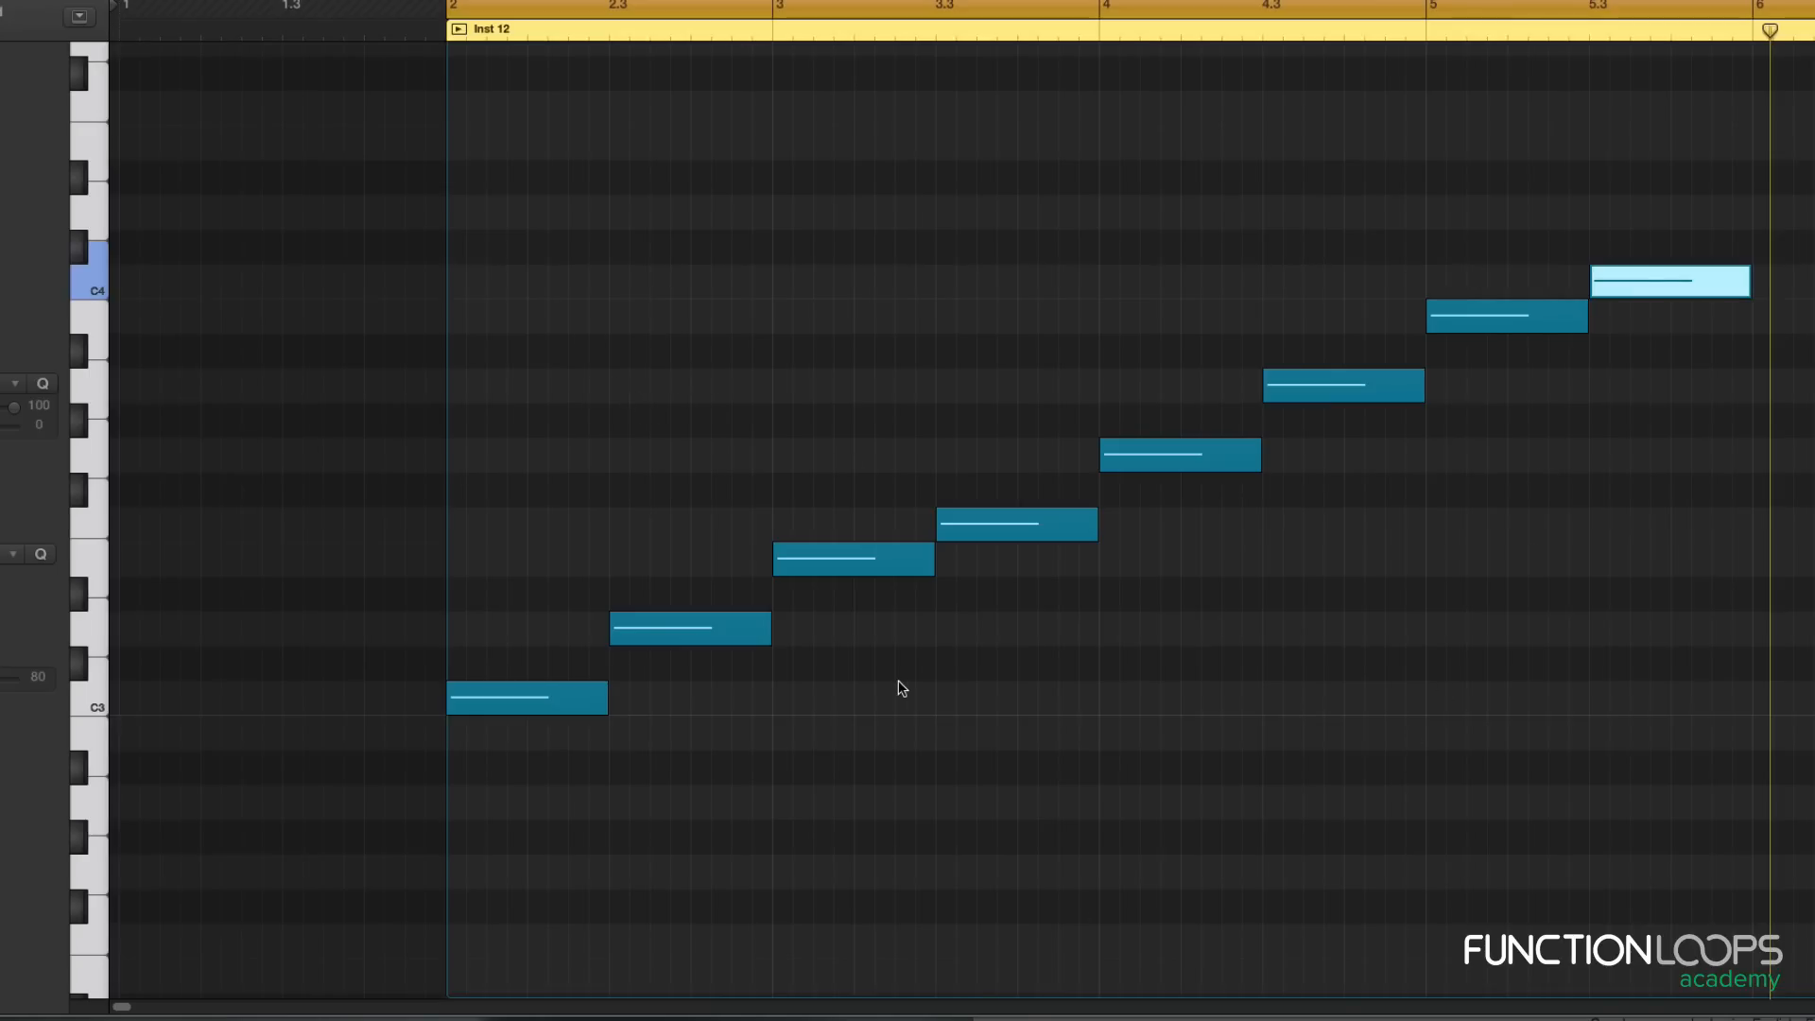
scroll(900, 687, "down", 2)
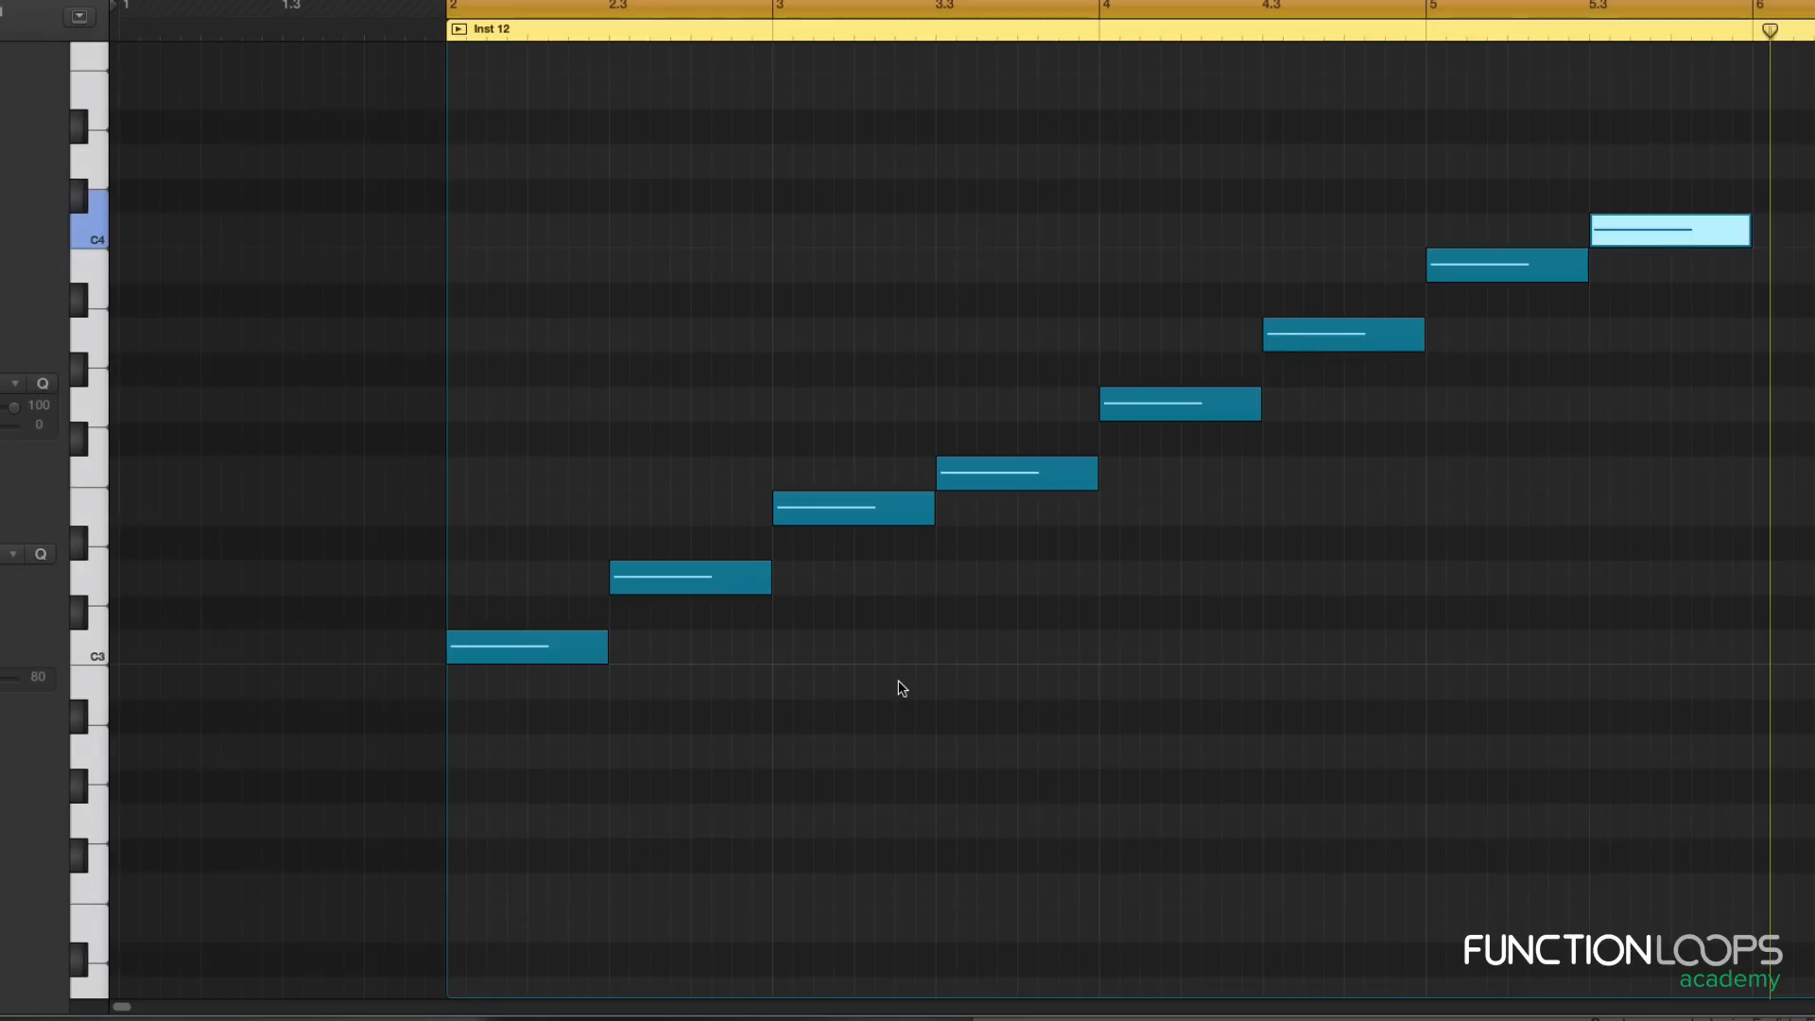
Step: Pencil in an A minor scale beneath the existing notes, A2 to A3, using consecutive two-beat notes from bar 2 to bar 6
key("t")
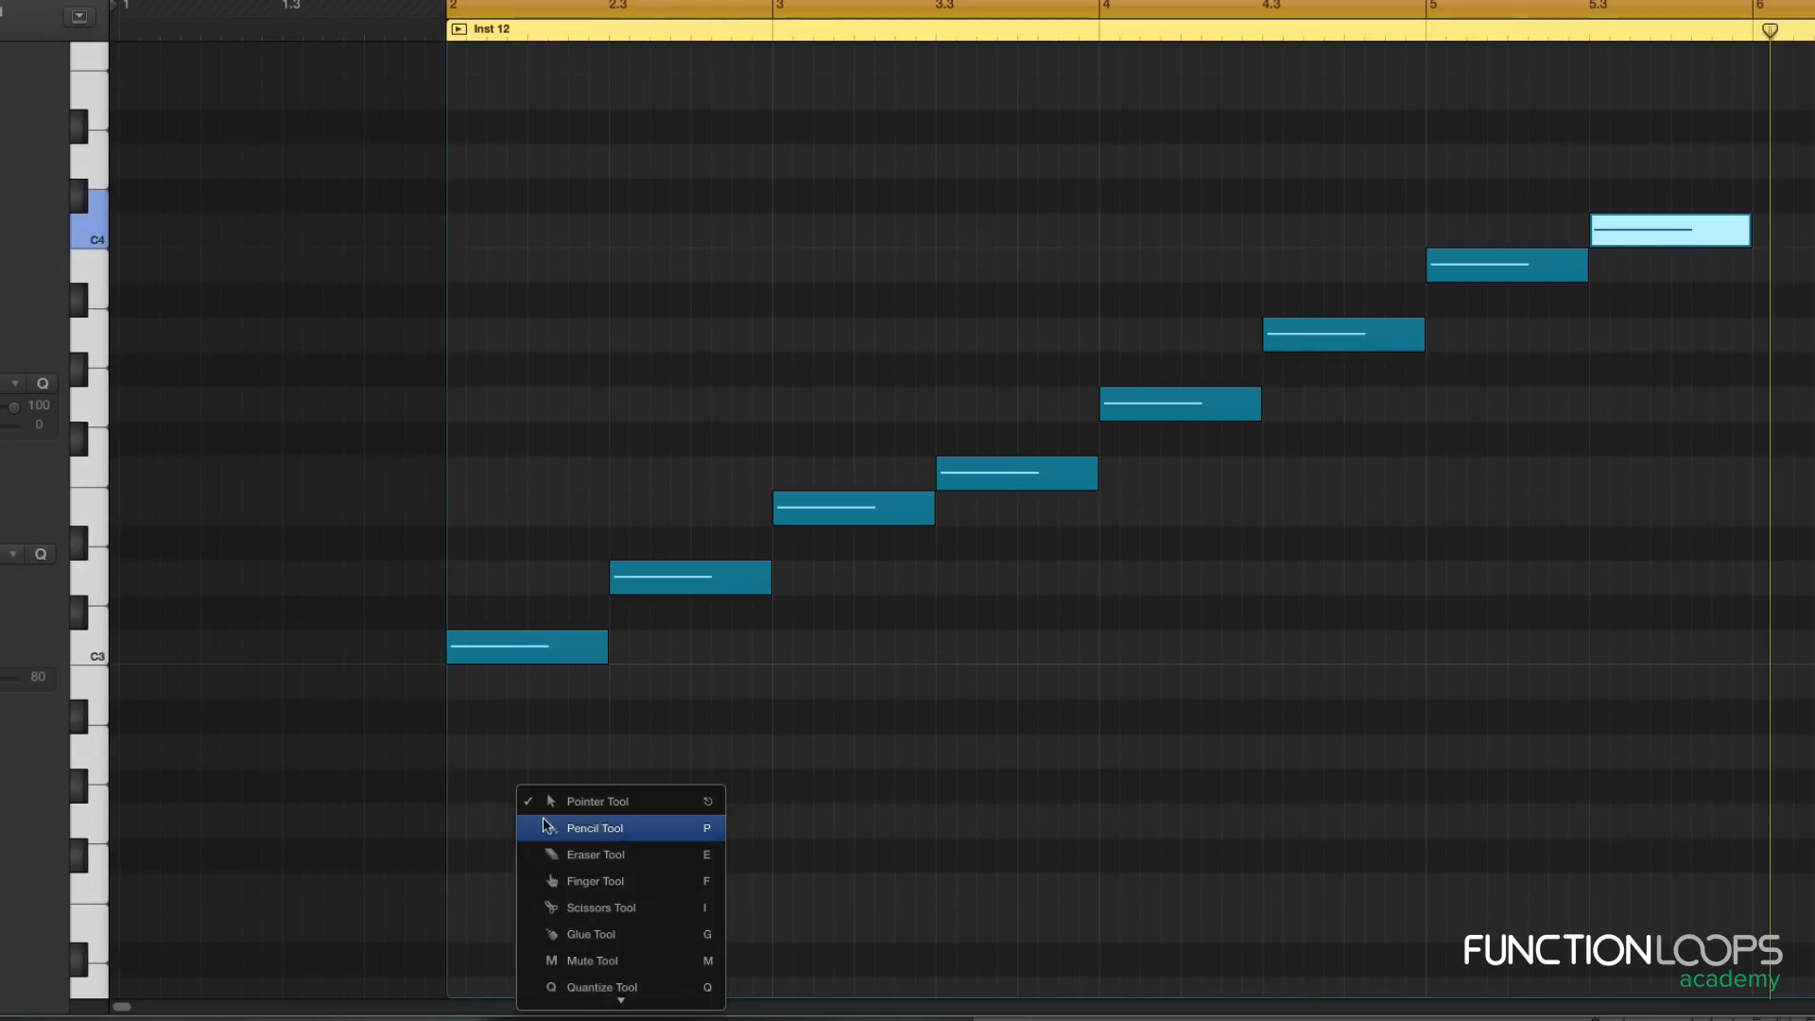
left_click(541, 825)
scroll(551, 826, "down", 1)
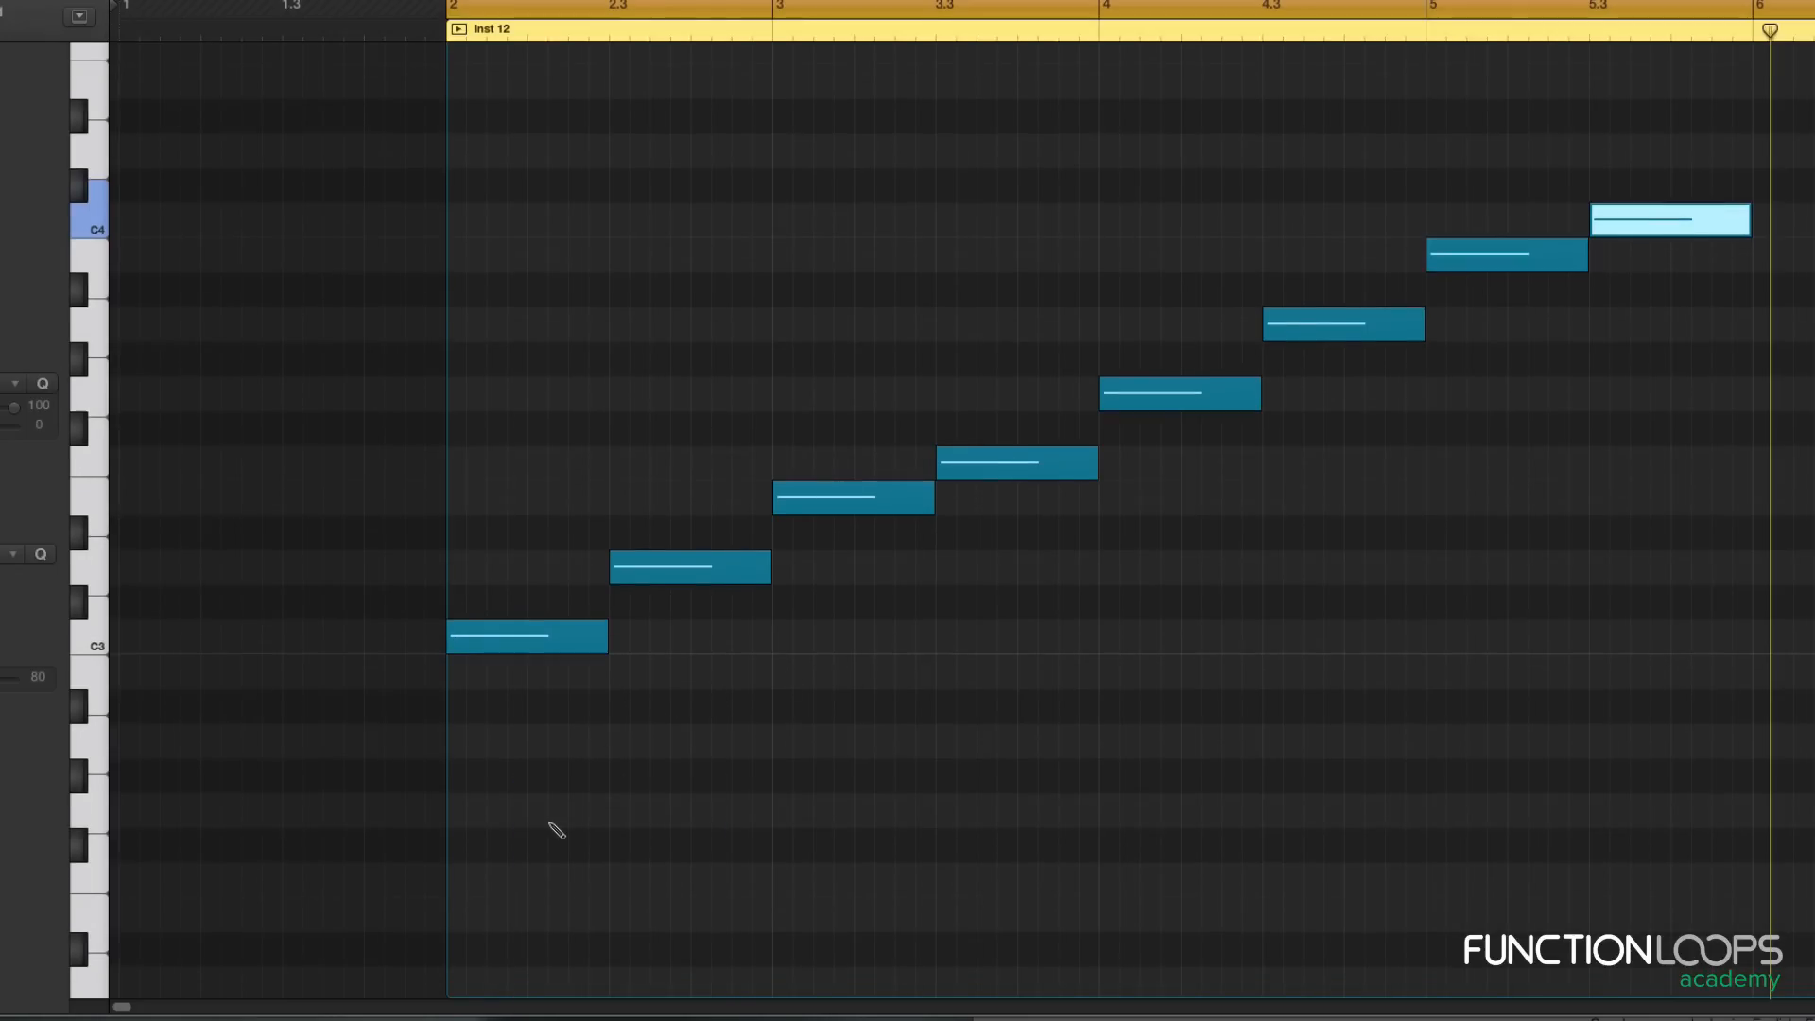
left_click(455, 746)
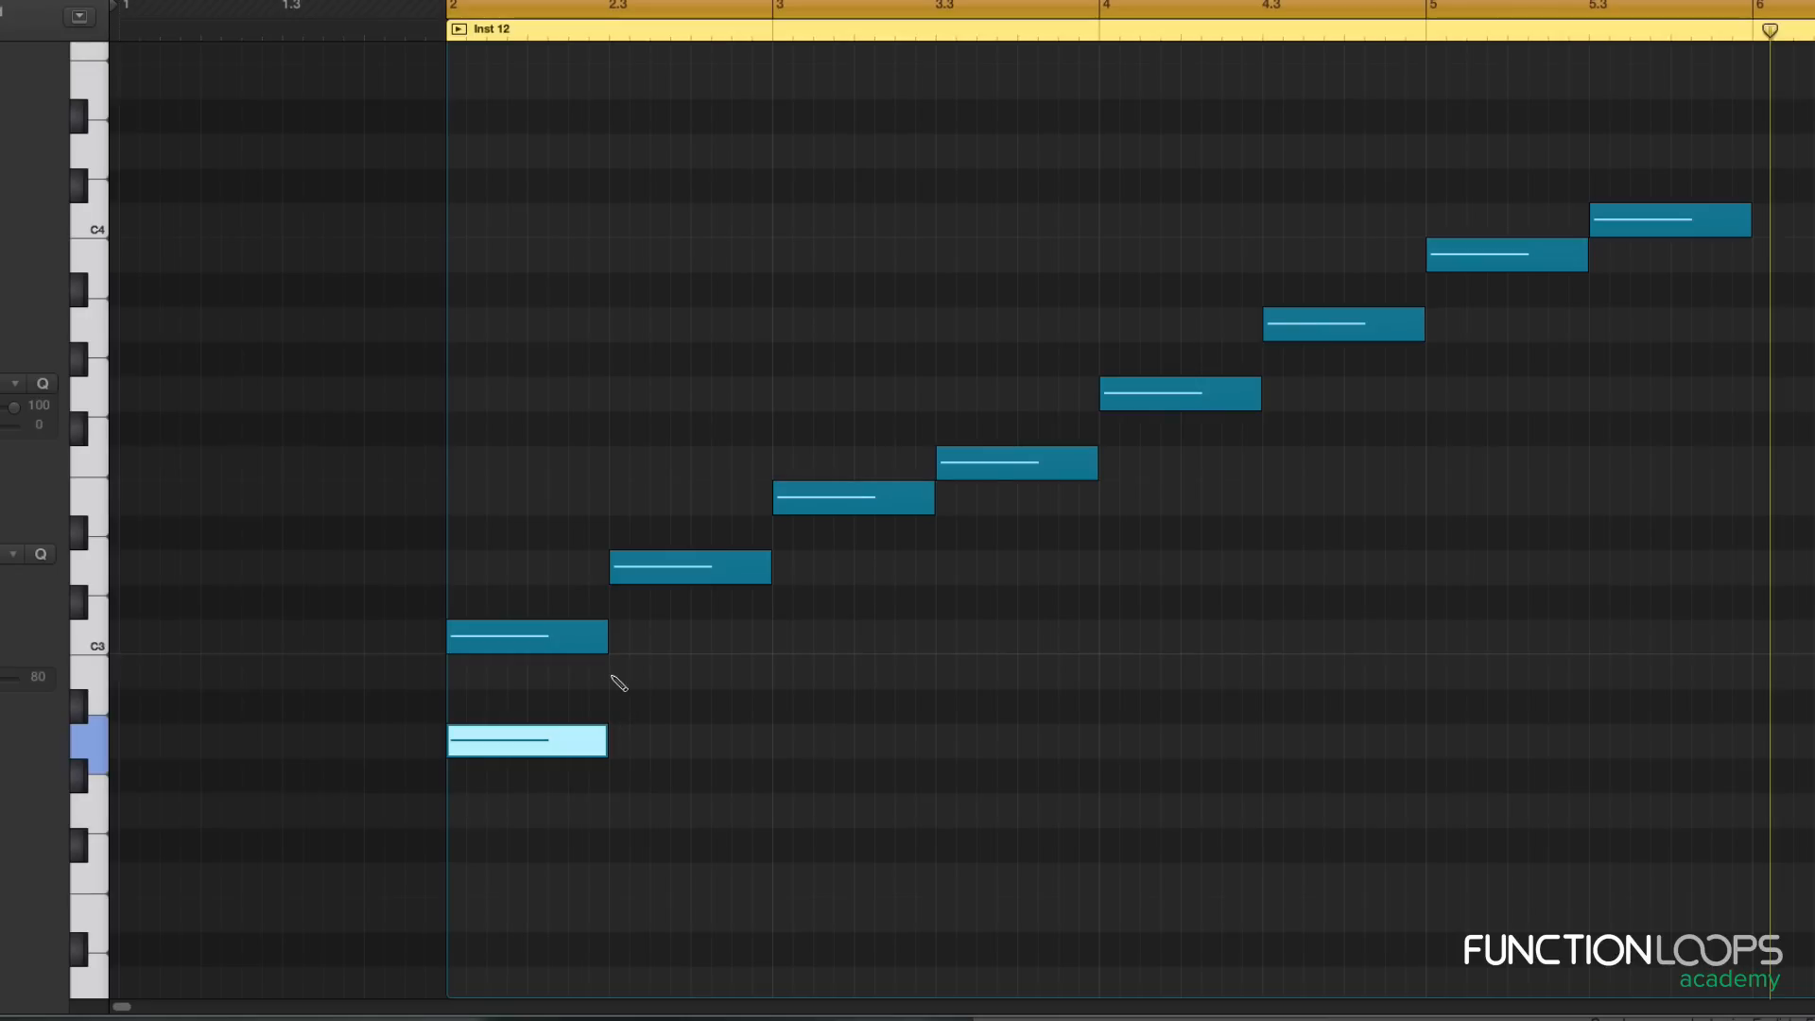
left_click(617, 677)
left_click(781, 633)
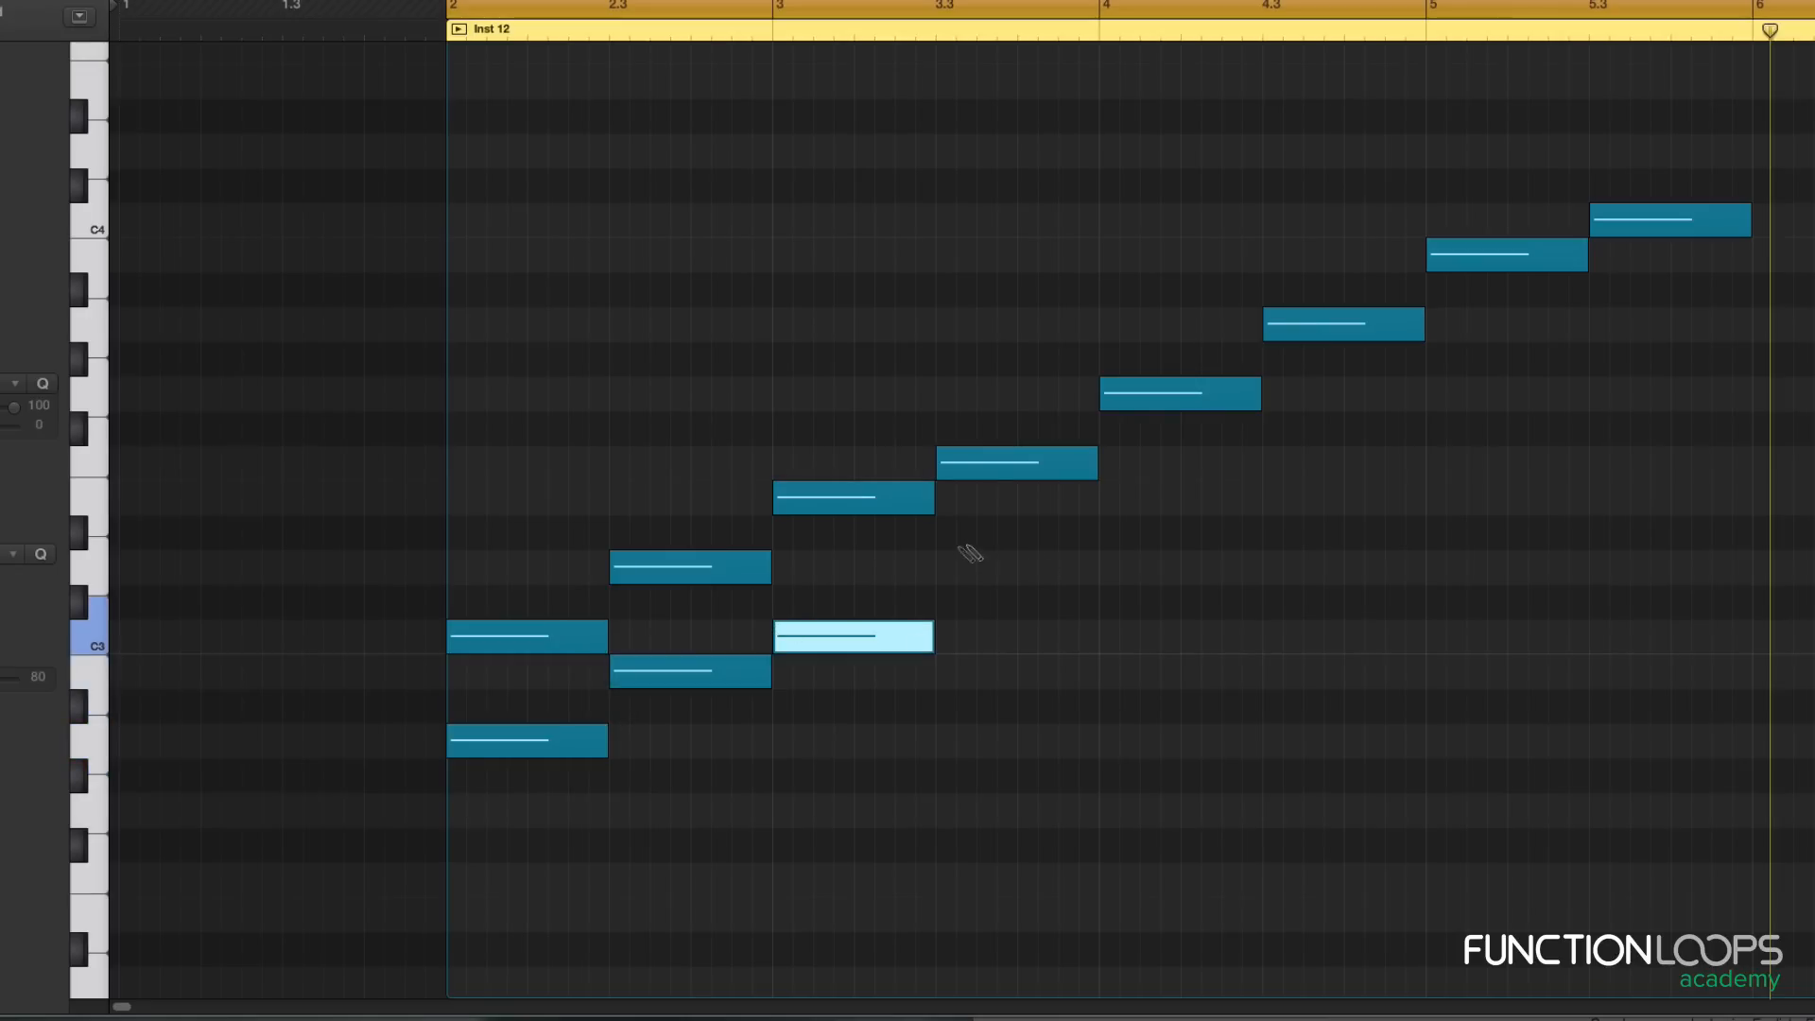
left_click(945, 567)
left_click(1112, 498)
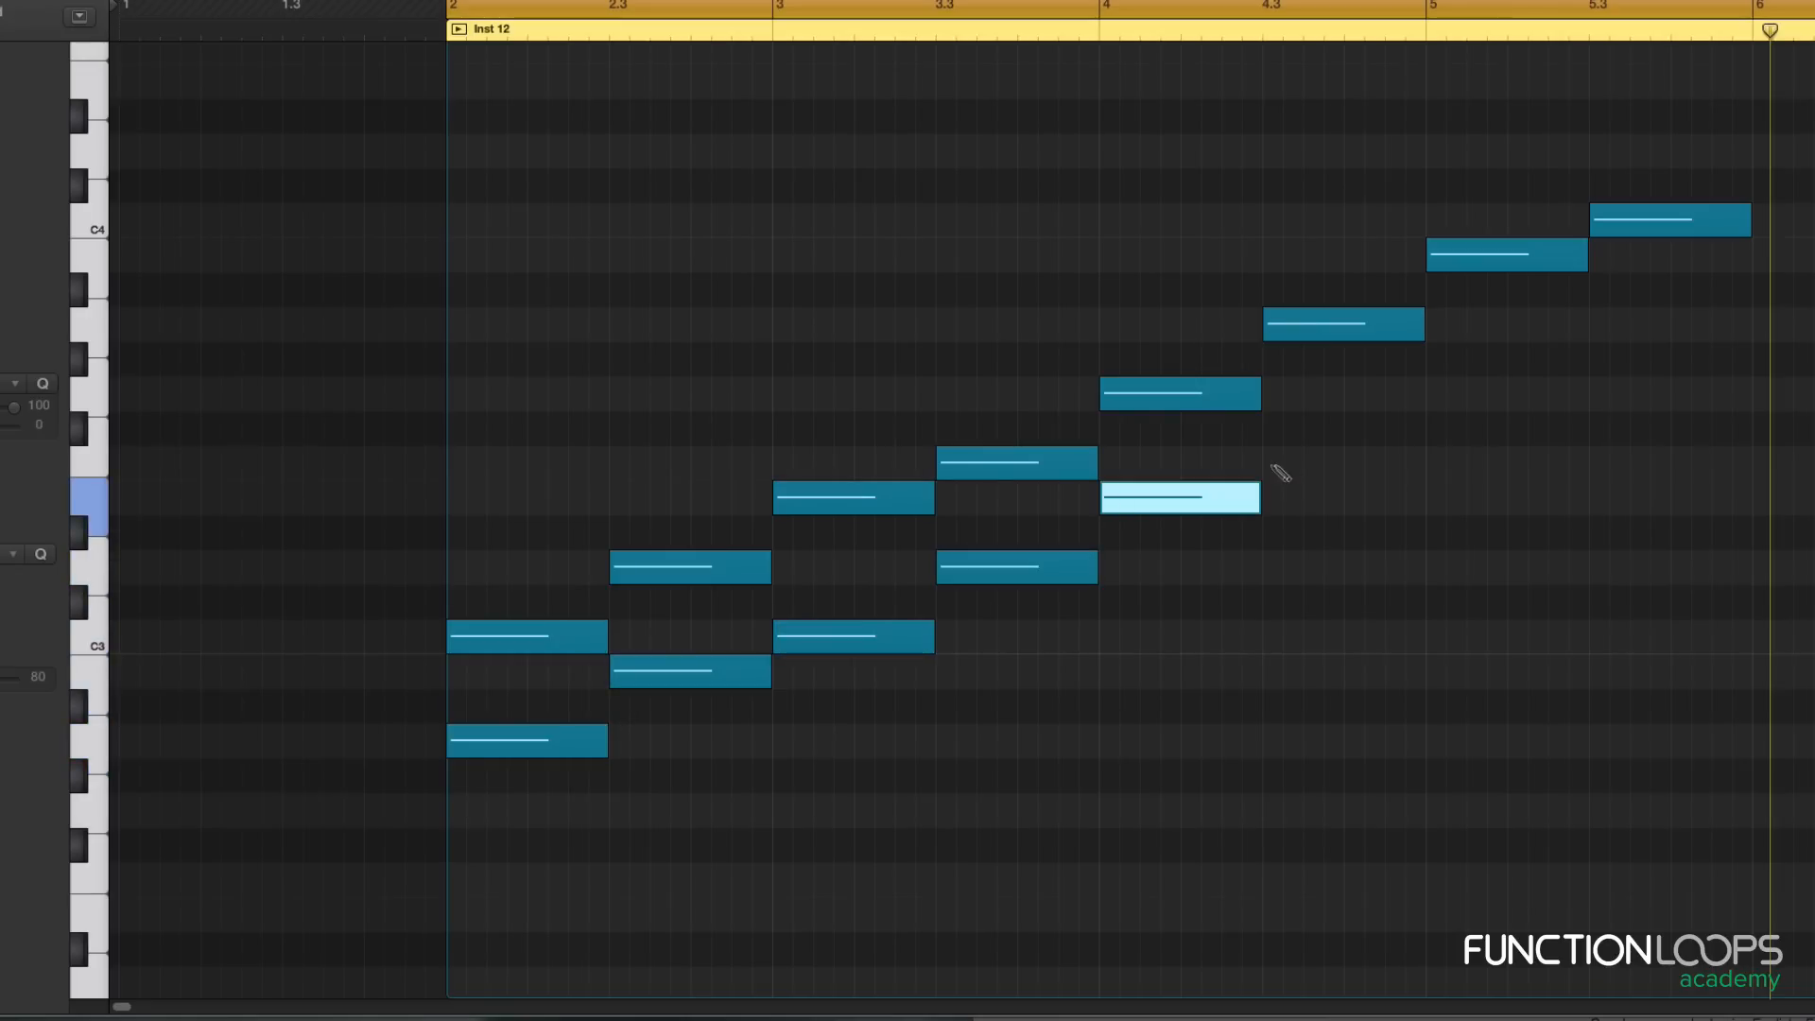
left_click(1271, 463)
left_click(1437, 395)
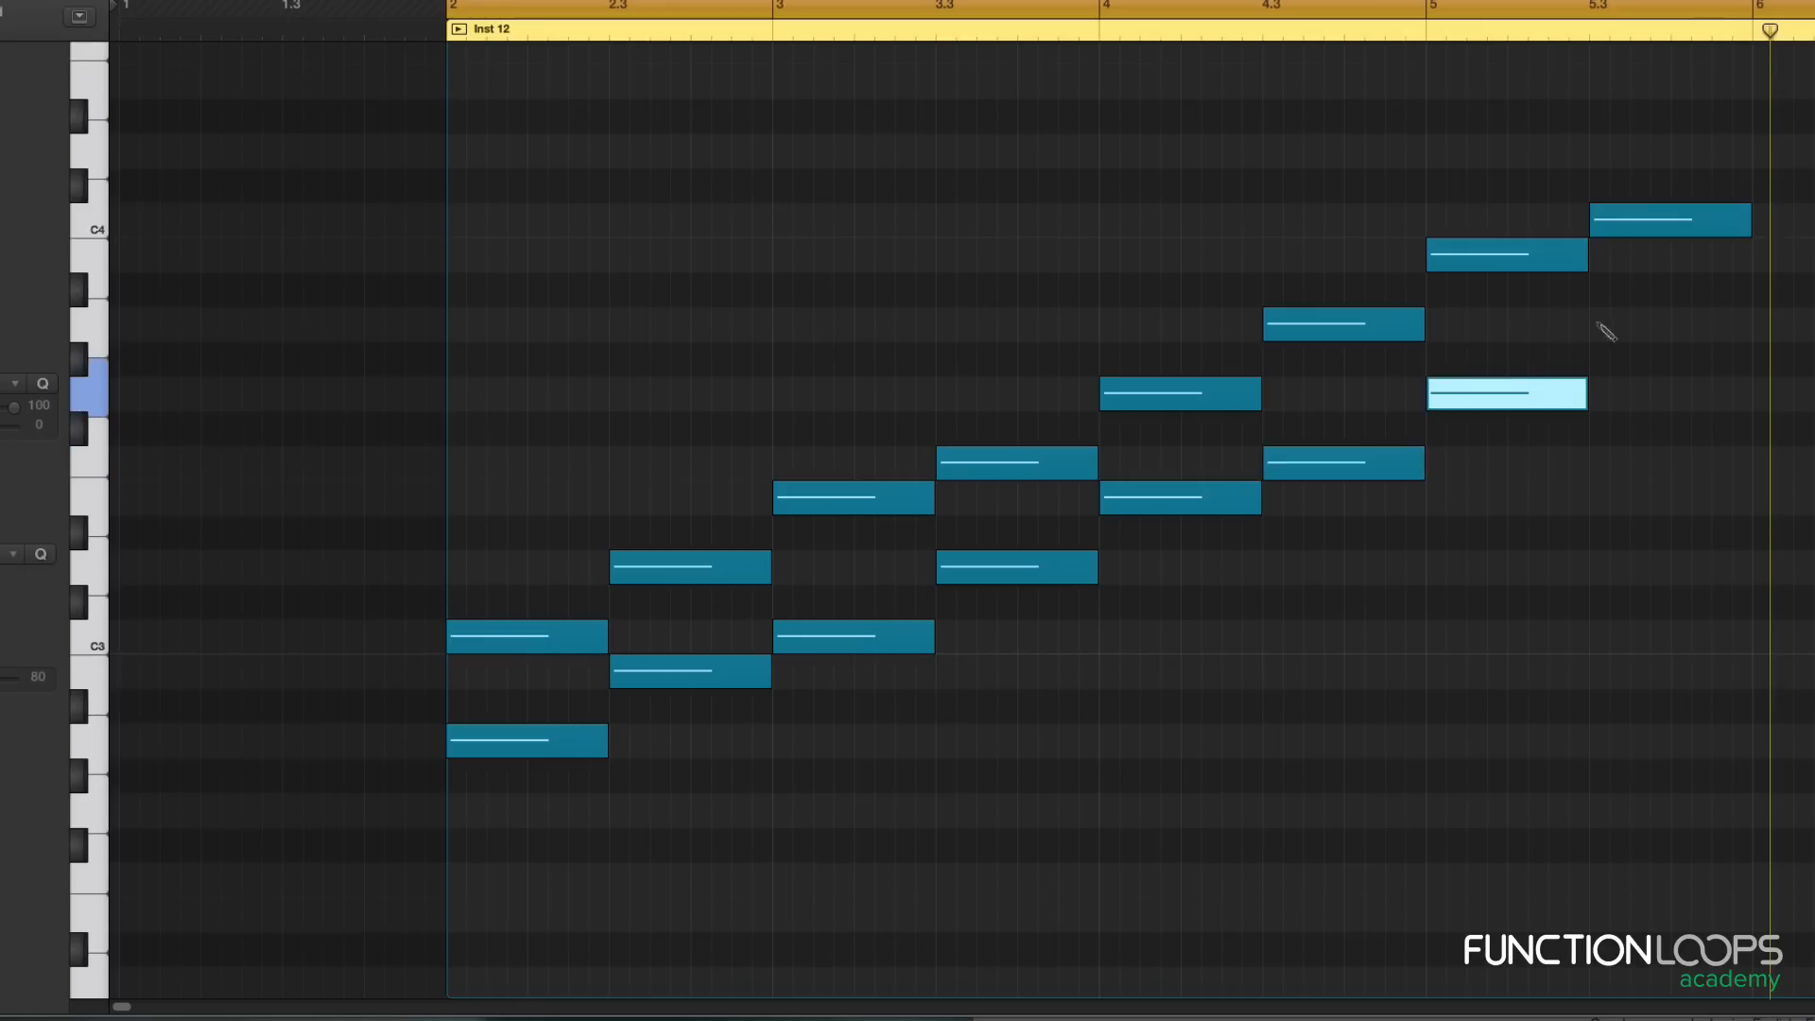
left_click(1597, 323)
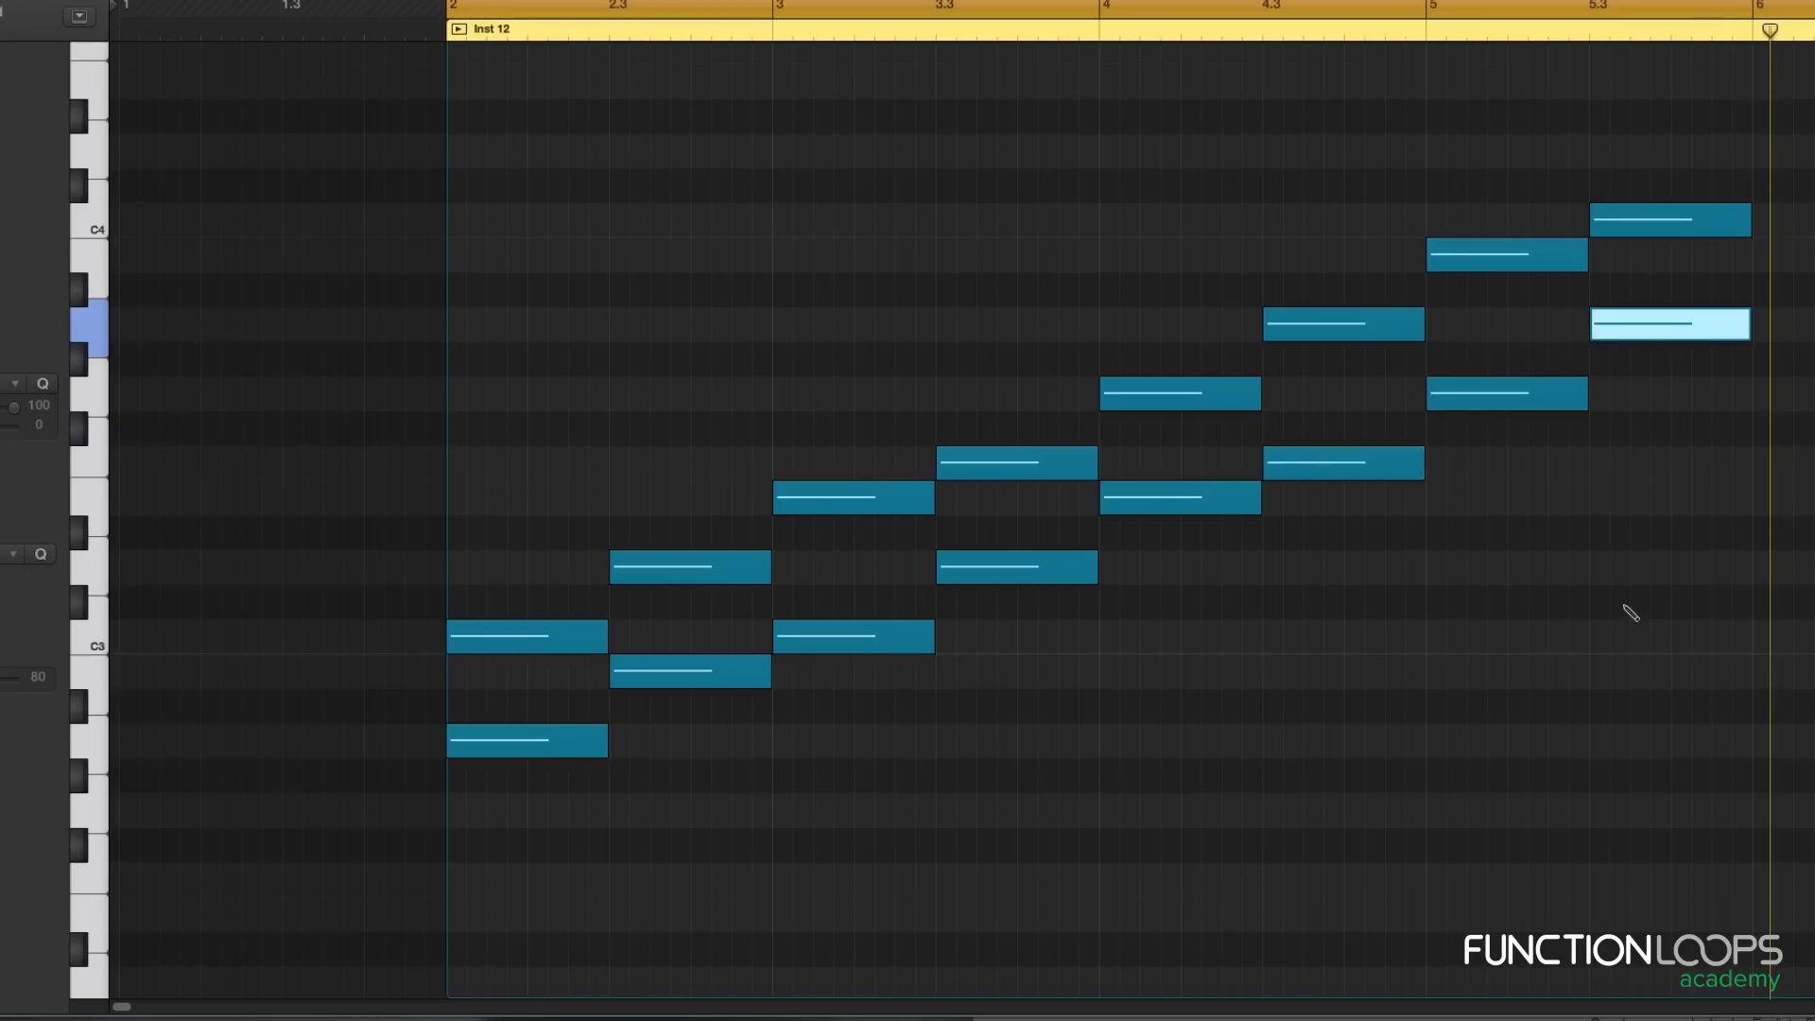
Step: Select all eight notes of the upper C major scale and delete them, leaving the A minor scale
key("t")
left_click(1460, 688)
scroll(1474, 721, "down", 1)
scroll(1474, 721, "down", 1)
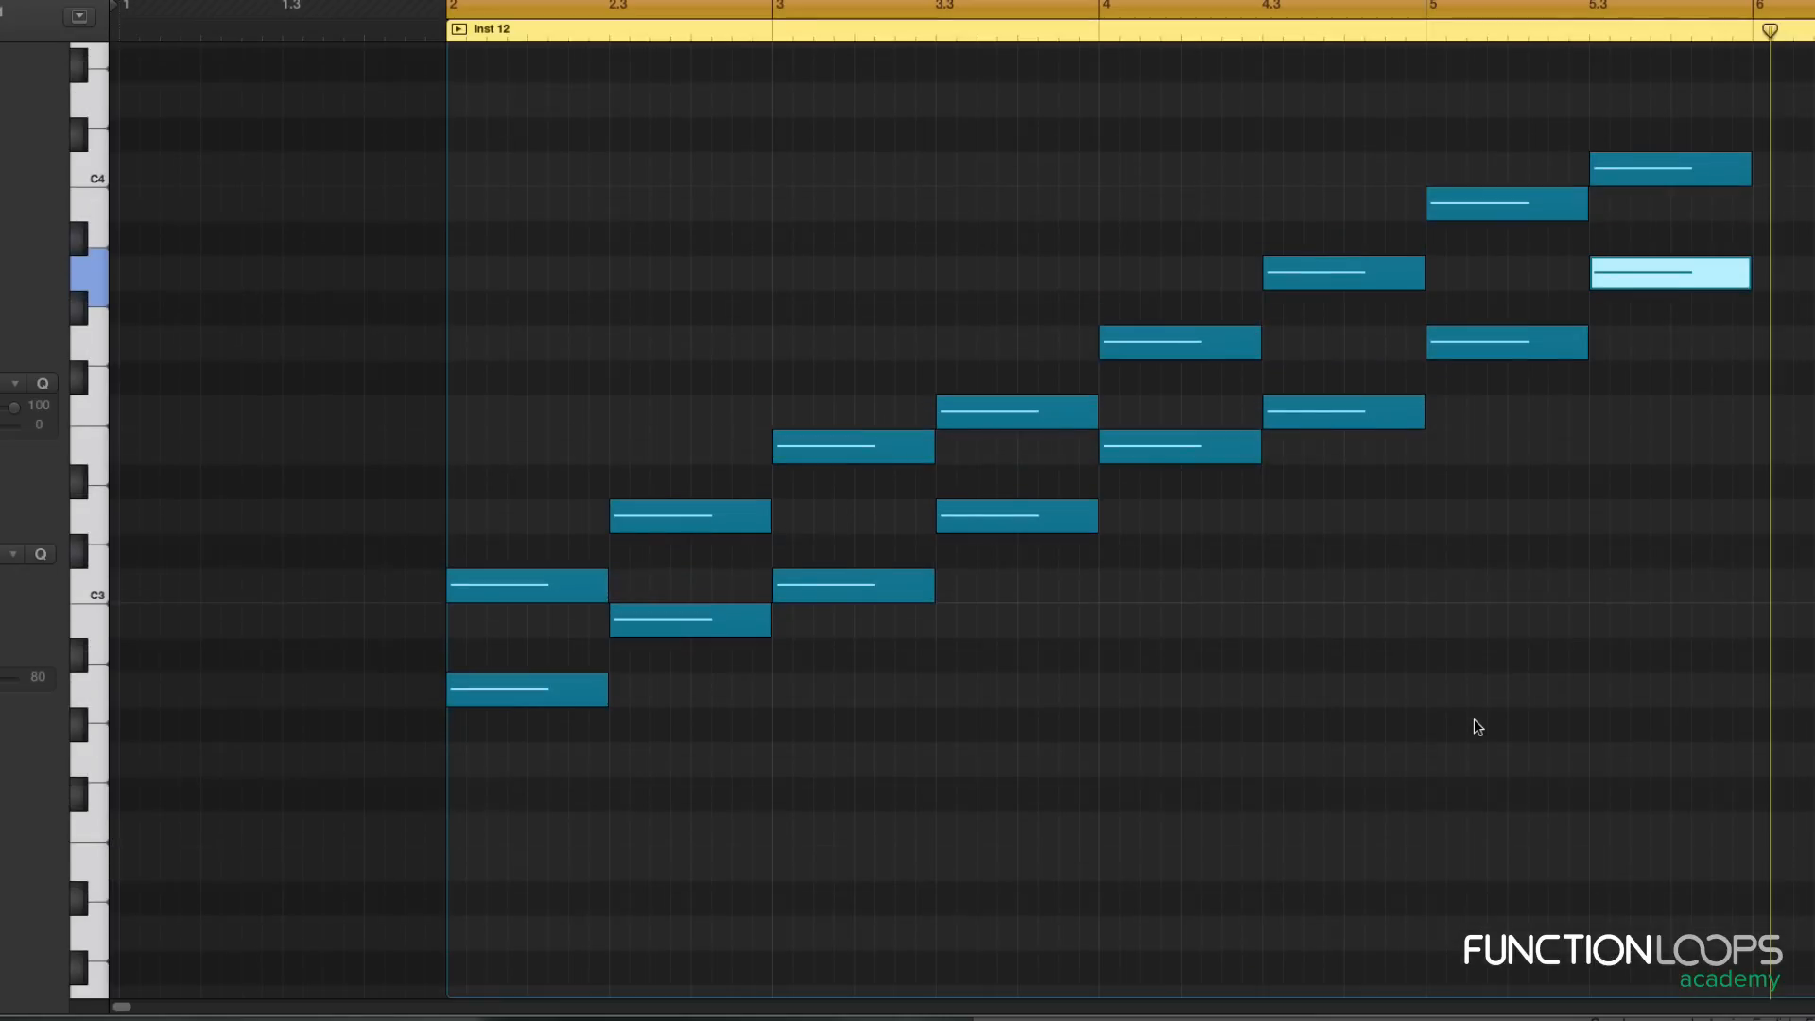
scroll(1475, 721, "down", 3)
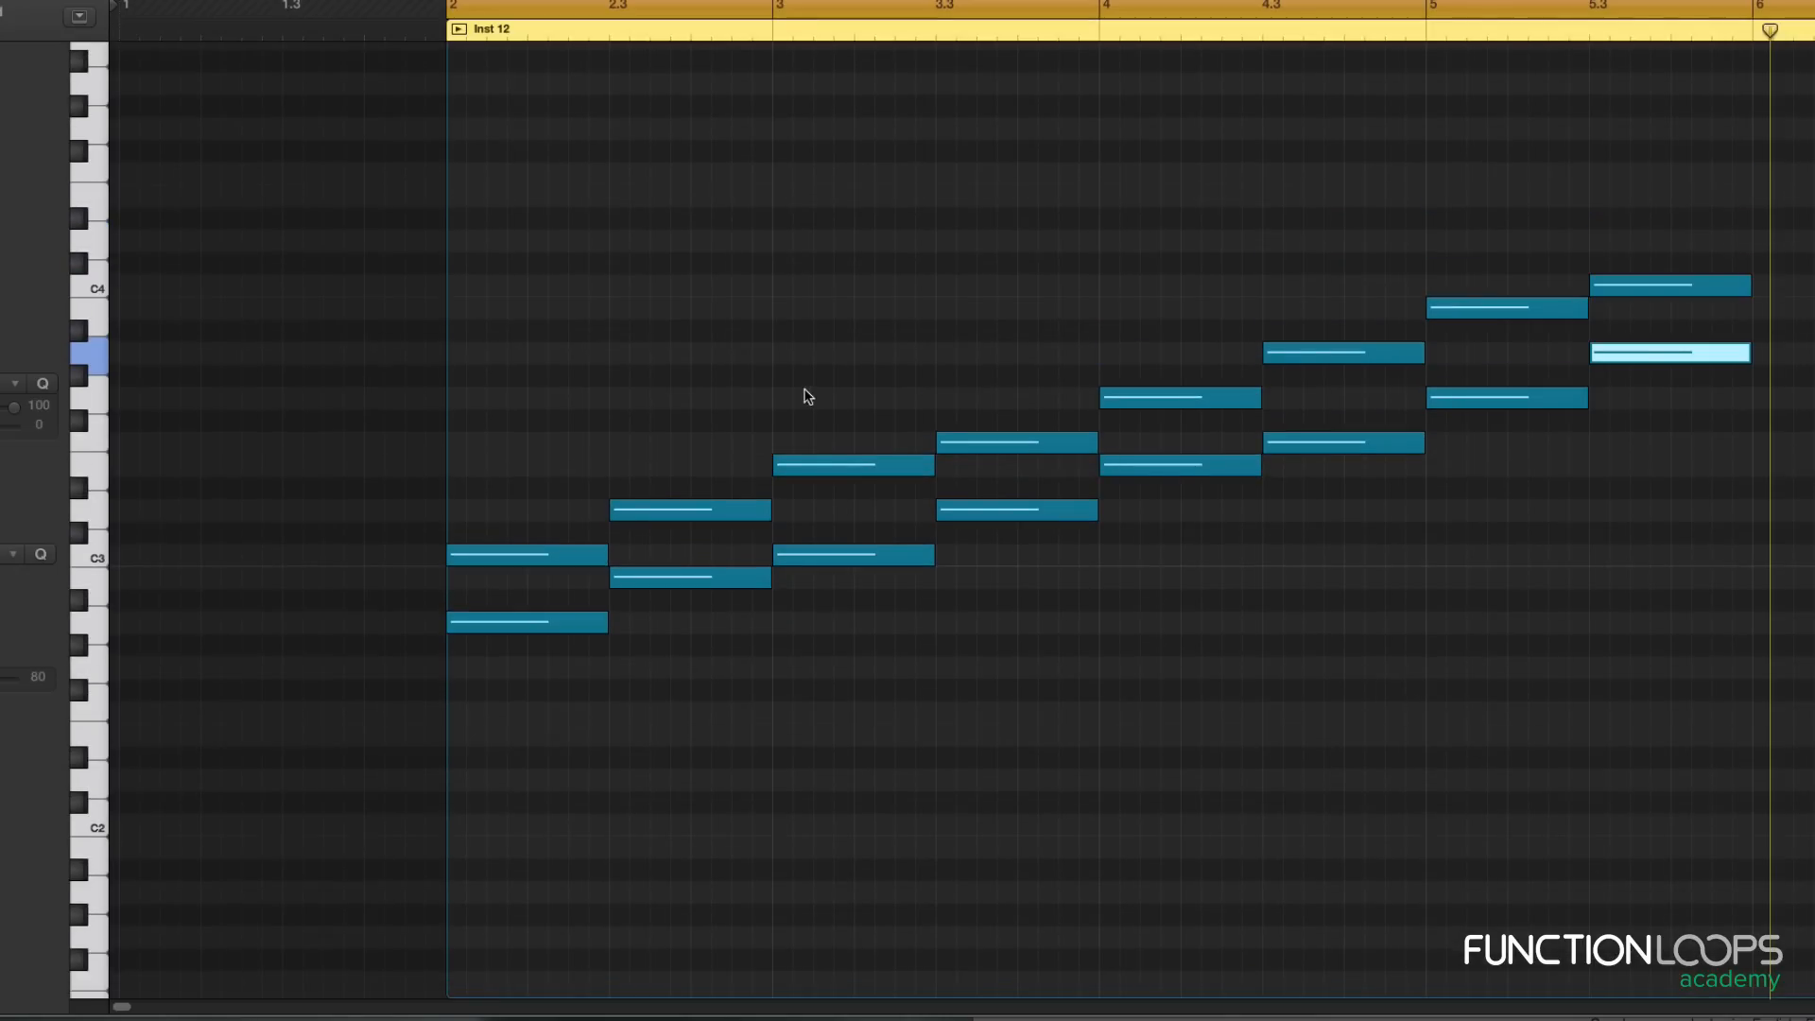
left_click_drag(564, 419, 498, 567)
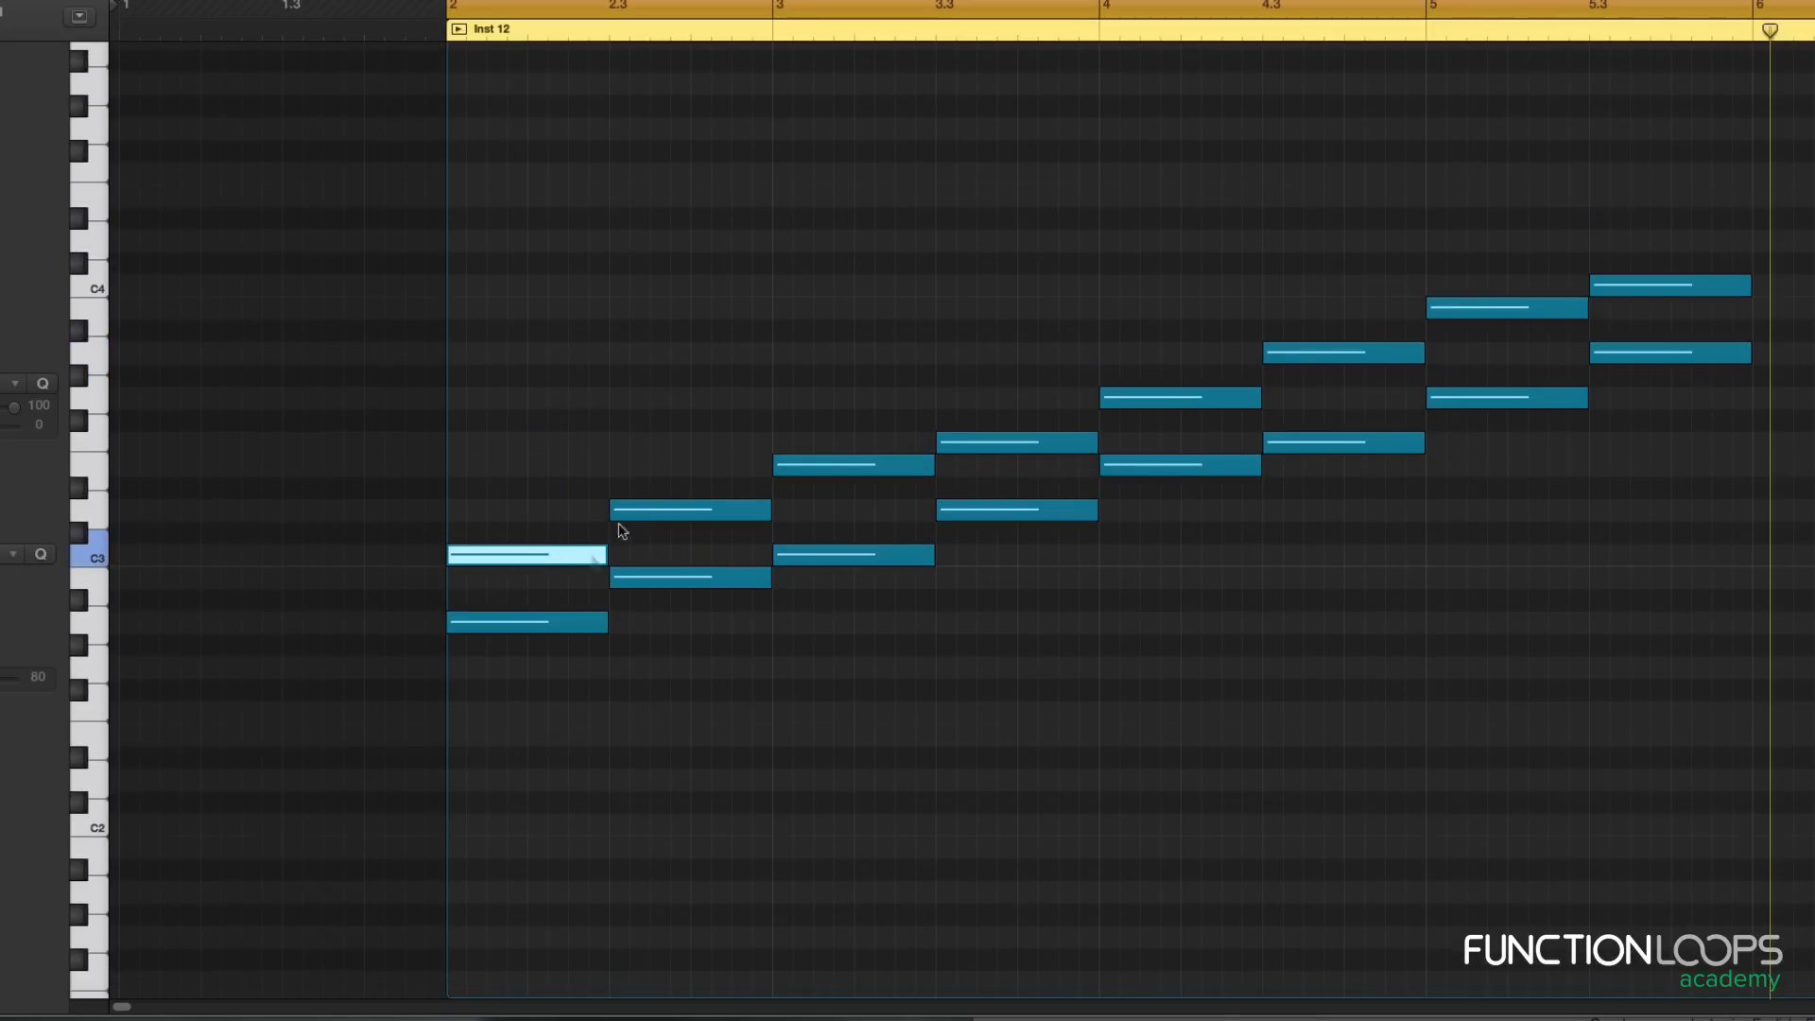
left_click(698, 509, "shift")
left_click(834, 464, "shift")
left_click(1019, 442, "shift")
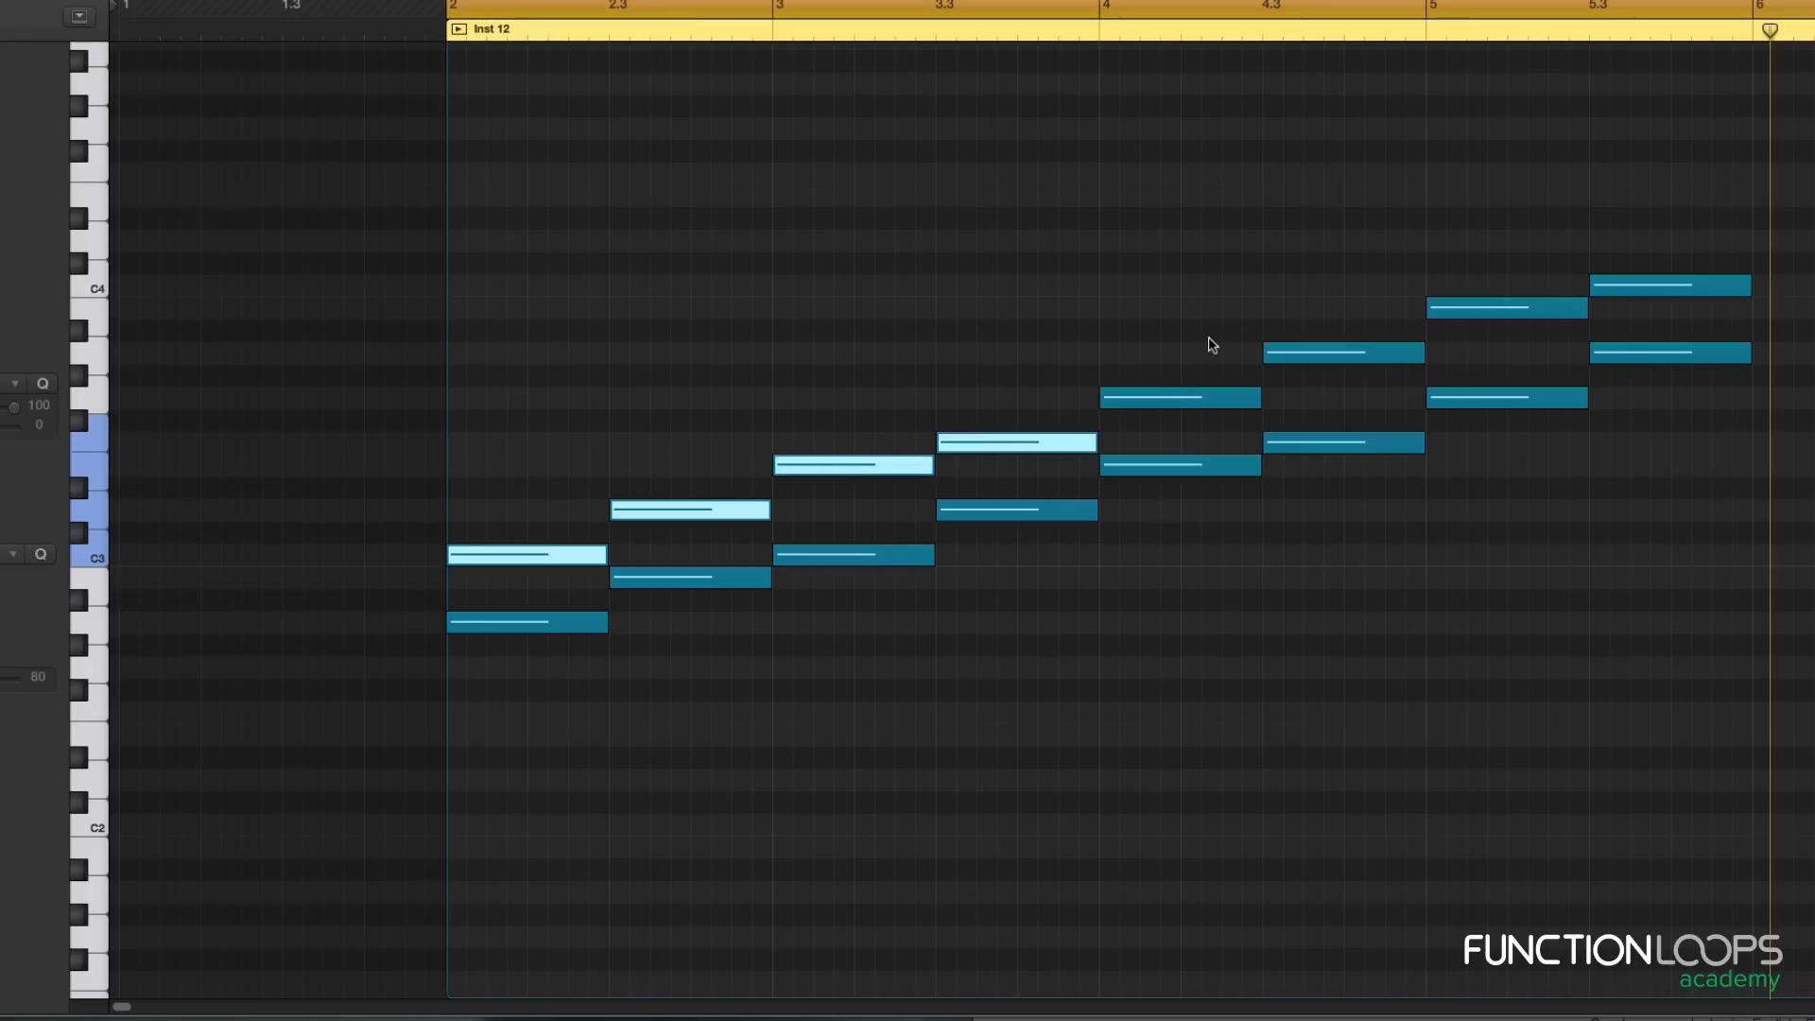
left_click(1218, 401, "shift")
left_click(1347, 353, "shift")
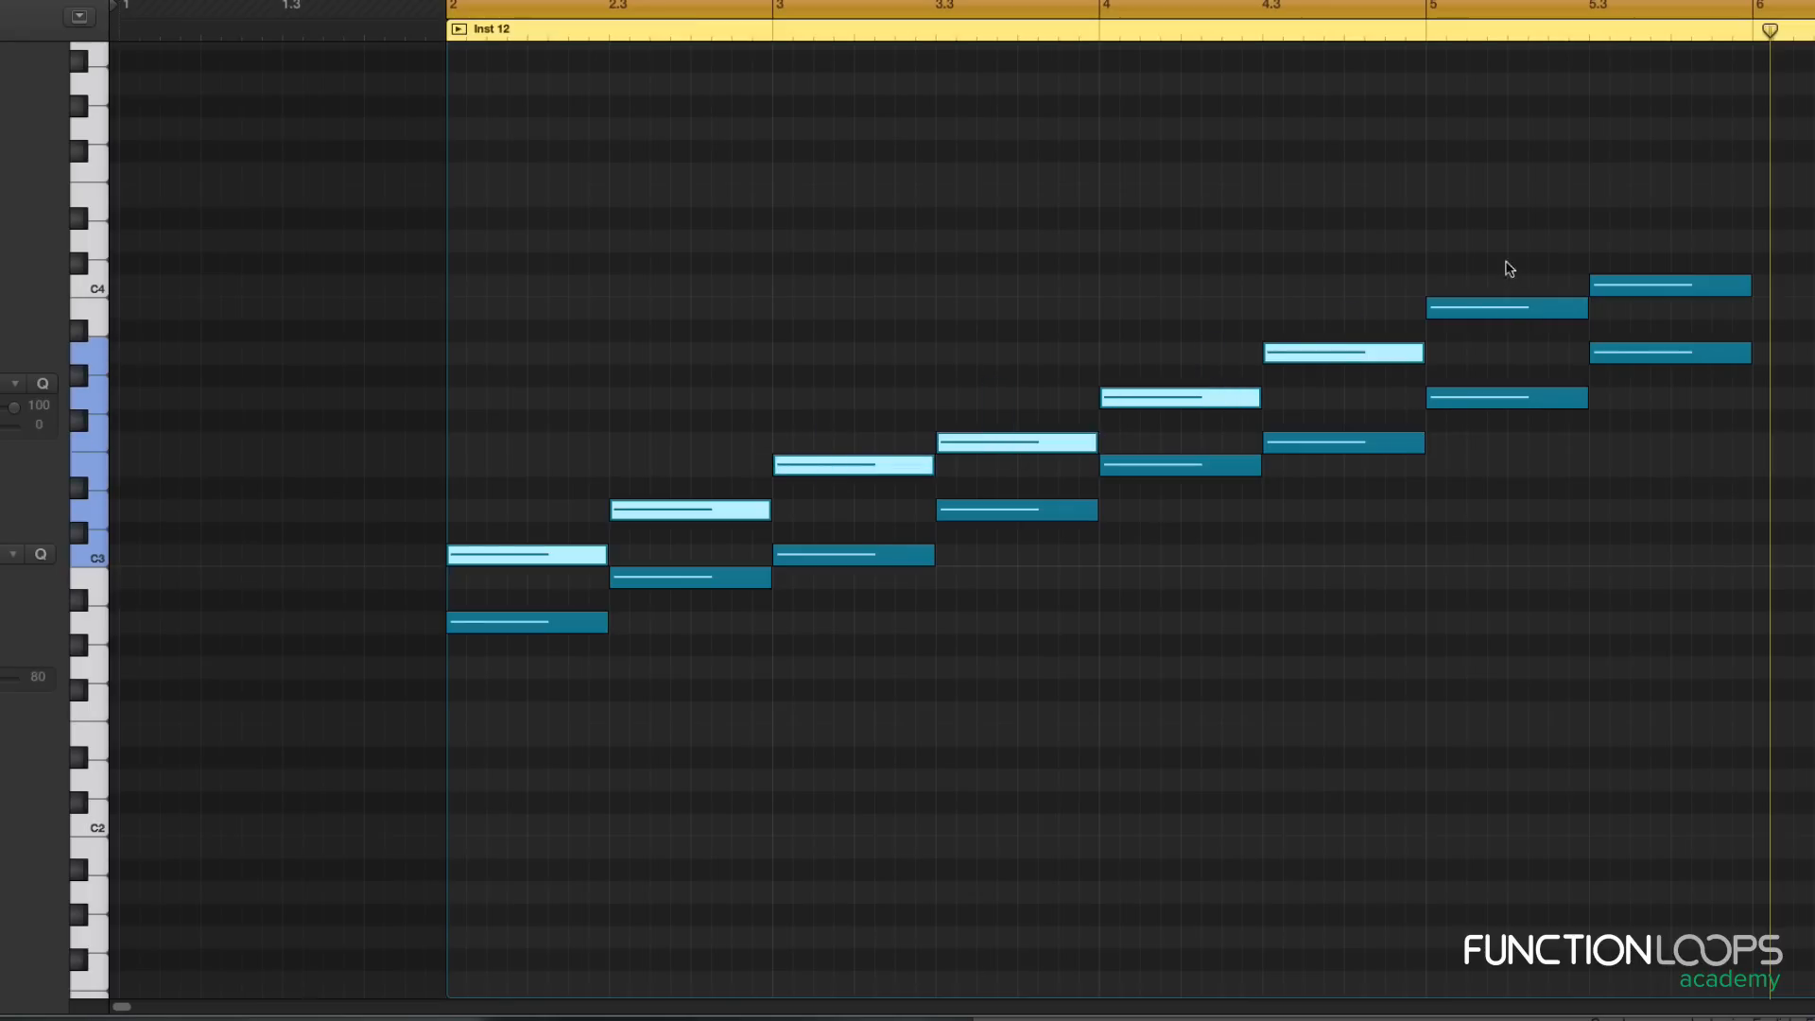
left_click(1513, 307, "shift")
left_click(1692, 285, "shift")
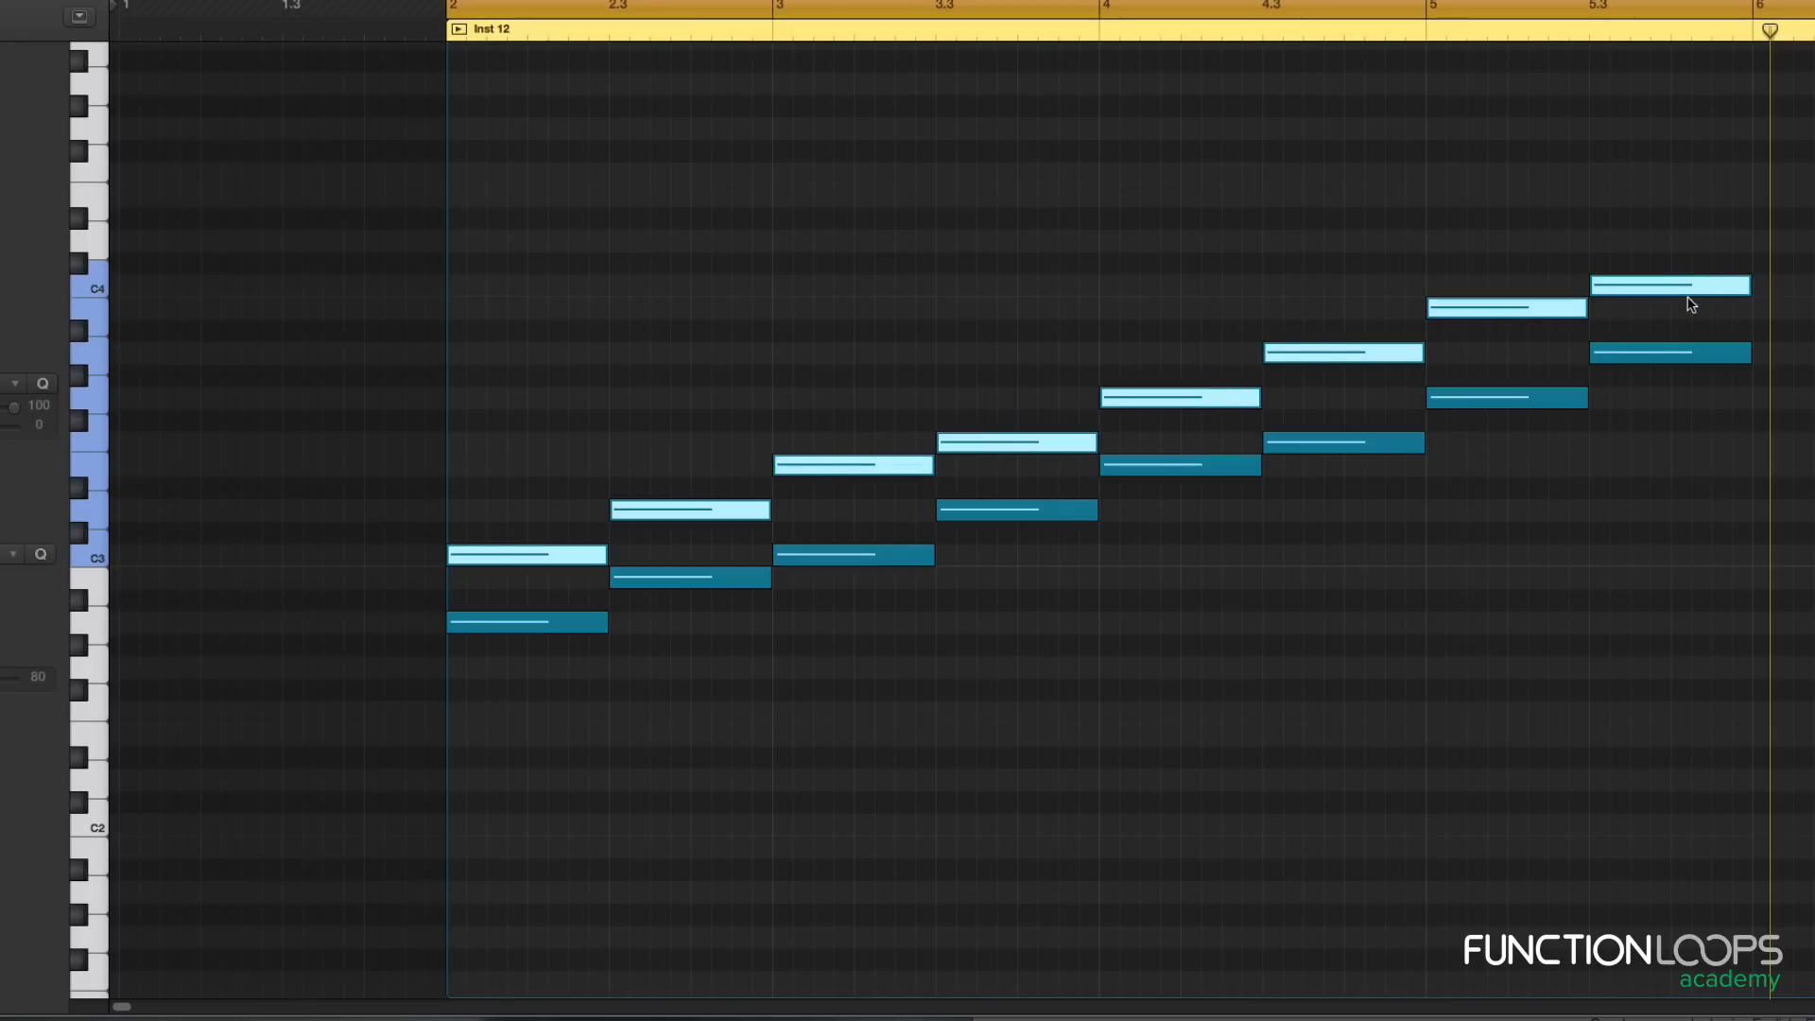
key("Delete")
Step: Select the whole A minor scale and transpose it up and down by semitones, ending with its first note on G#2, and deselect it
key("super+a")
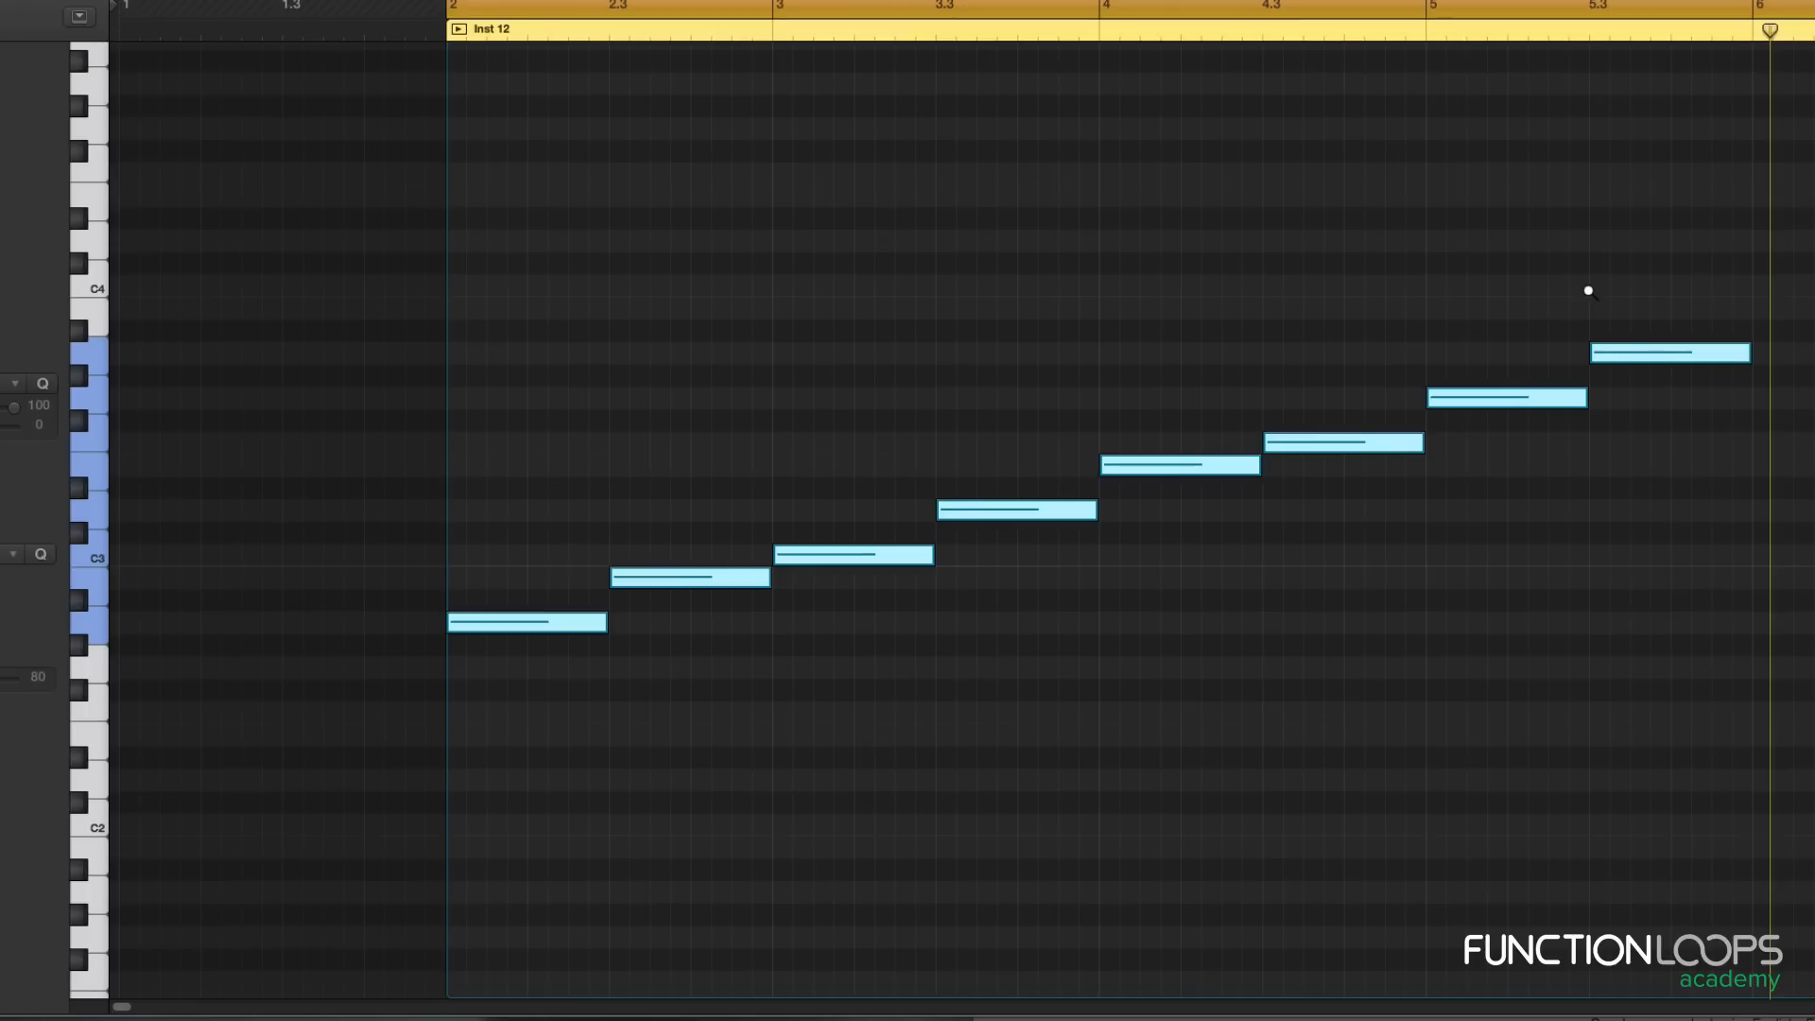
key("alt+Up")
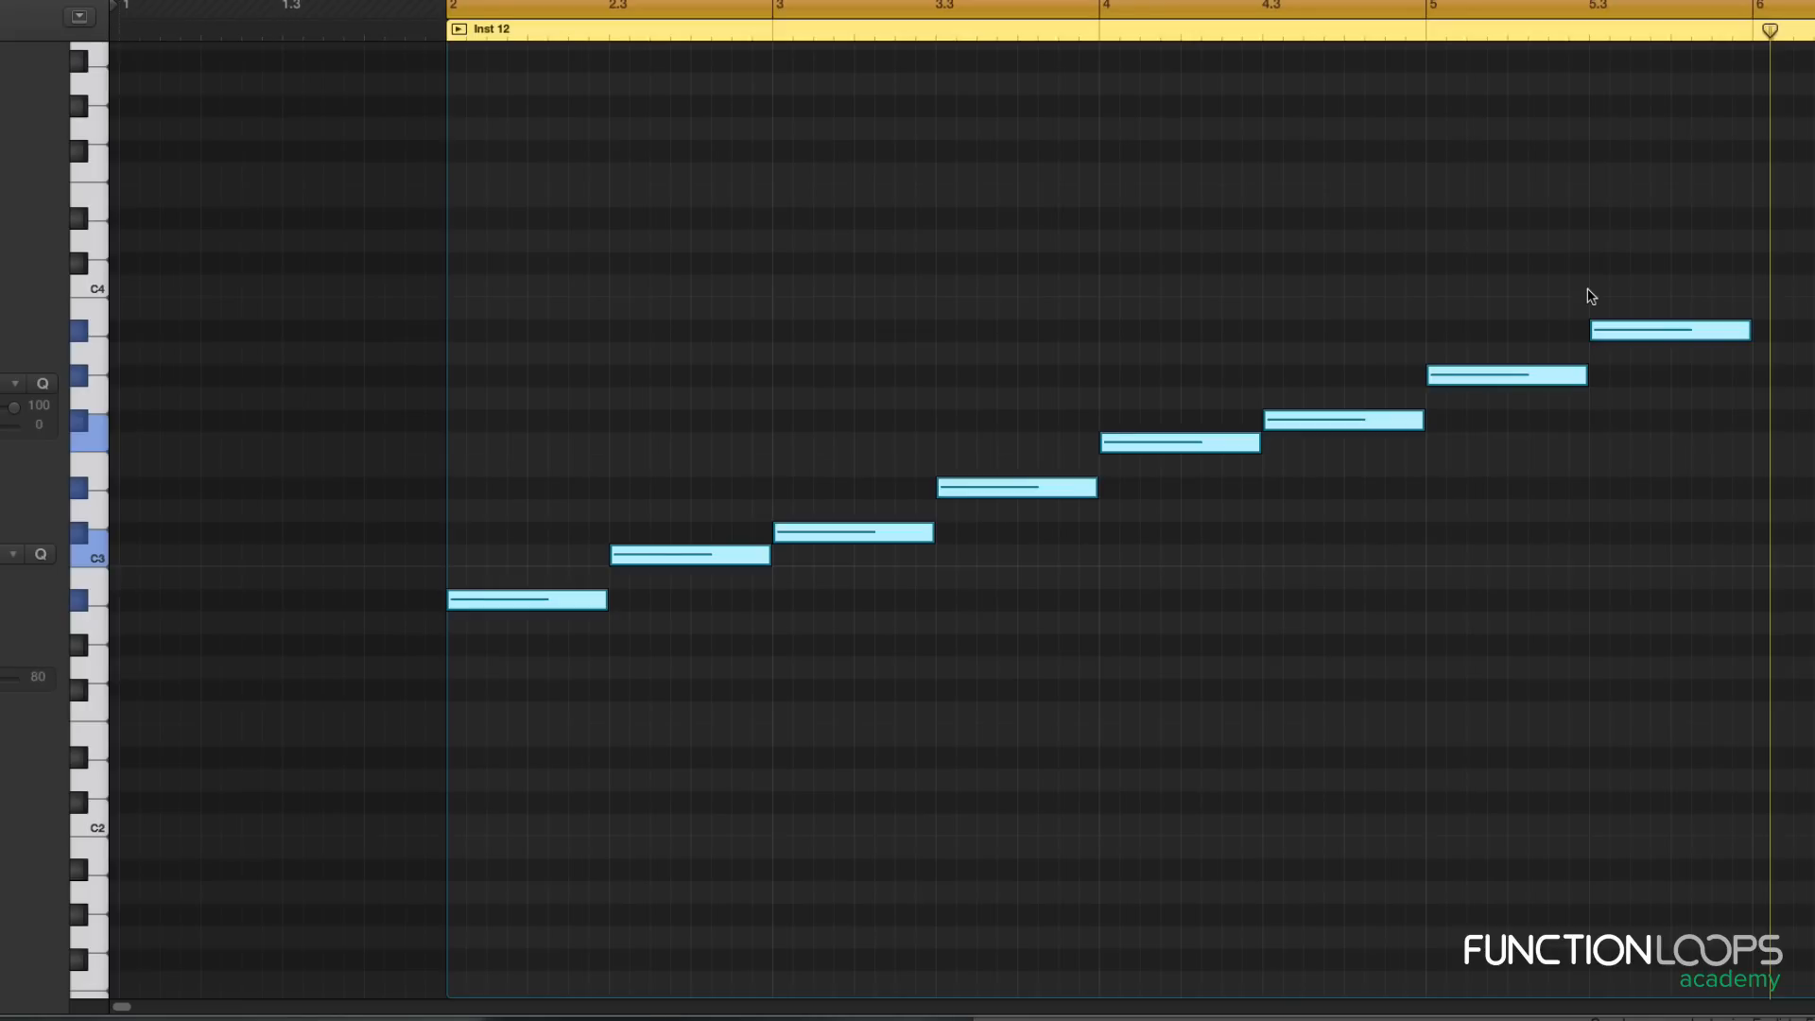
key("alt+Down")
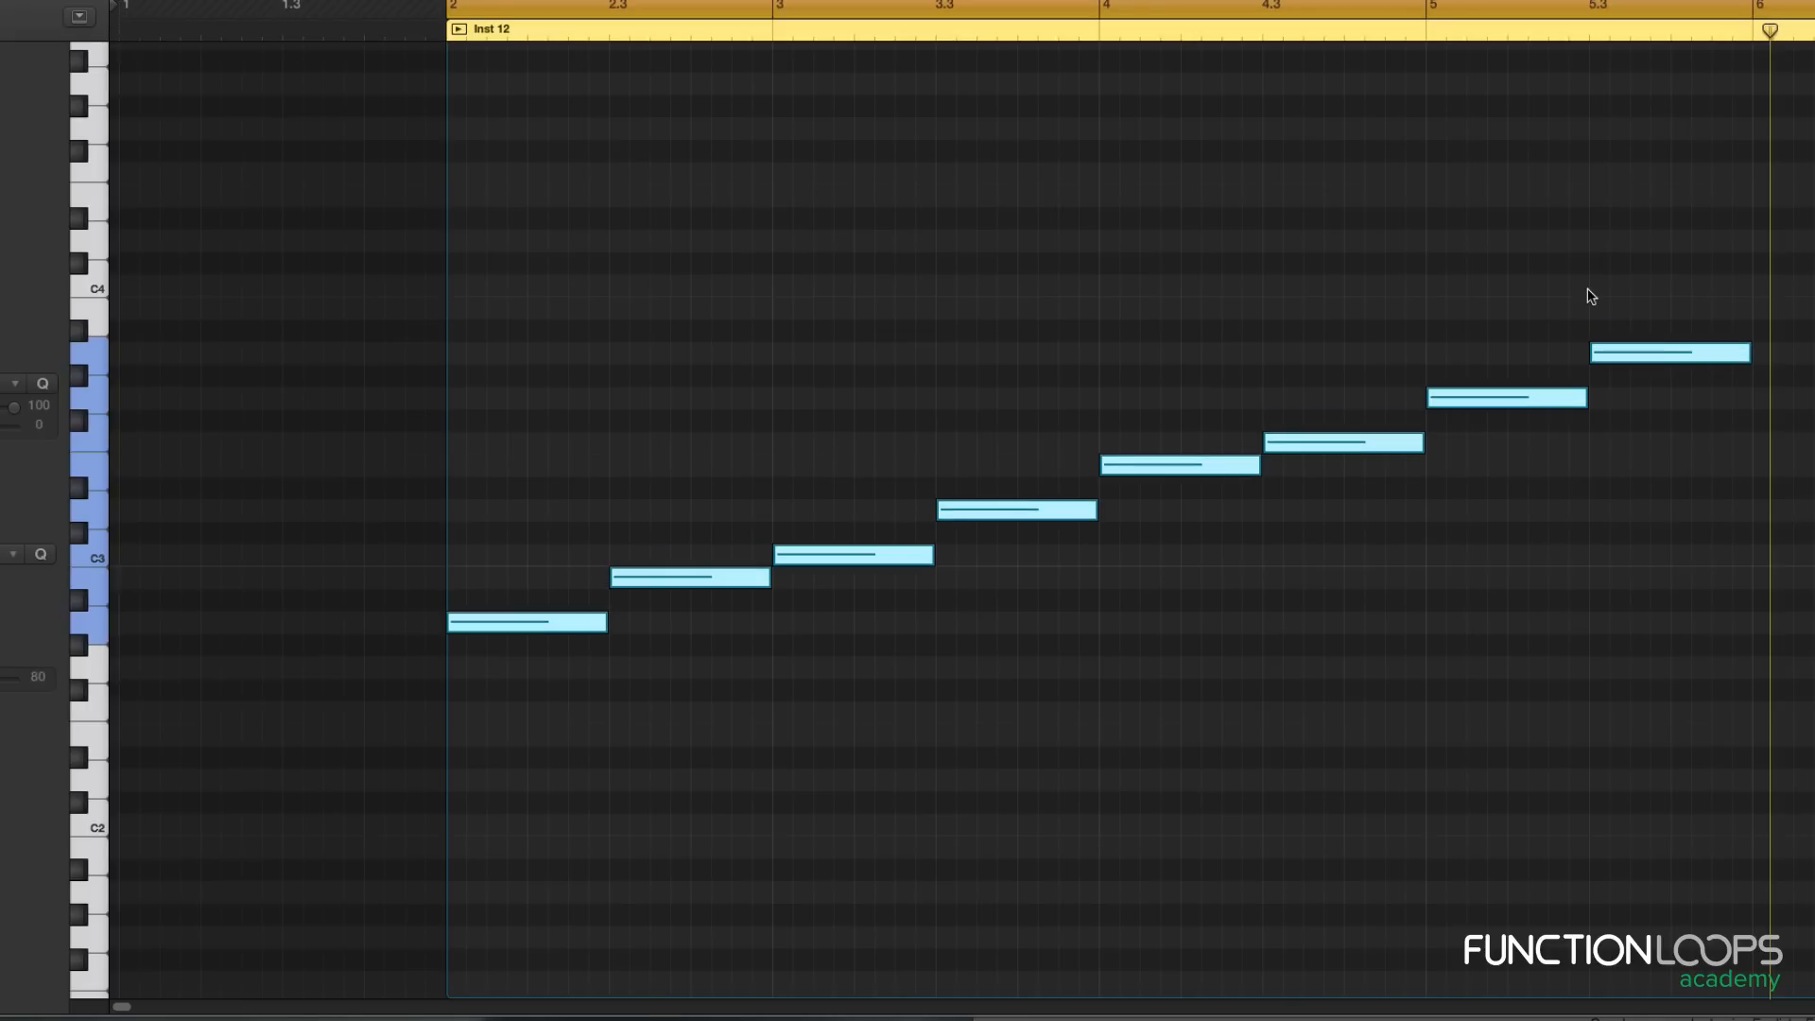
key("alt+Up")
key("alt+Up")
key("alt+Up")
key("alt+Up")
key("alt+Up")
key("alt+Up")
key("alt+Up")
key("alt+Up")
key("alt+Down")
key("alt+Down")
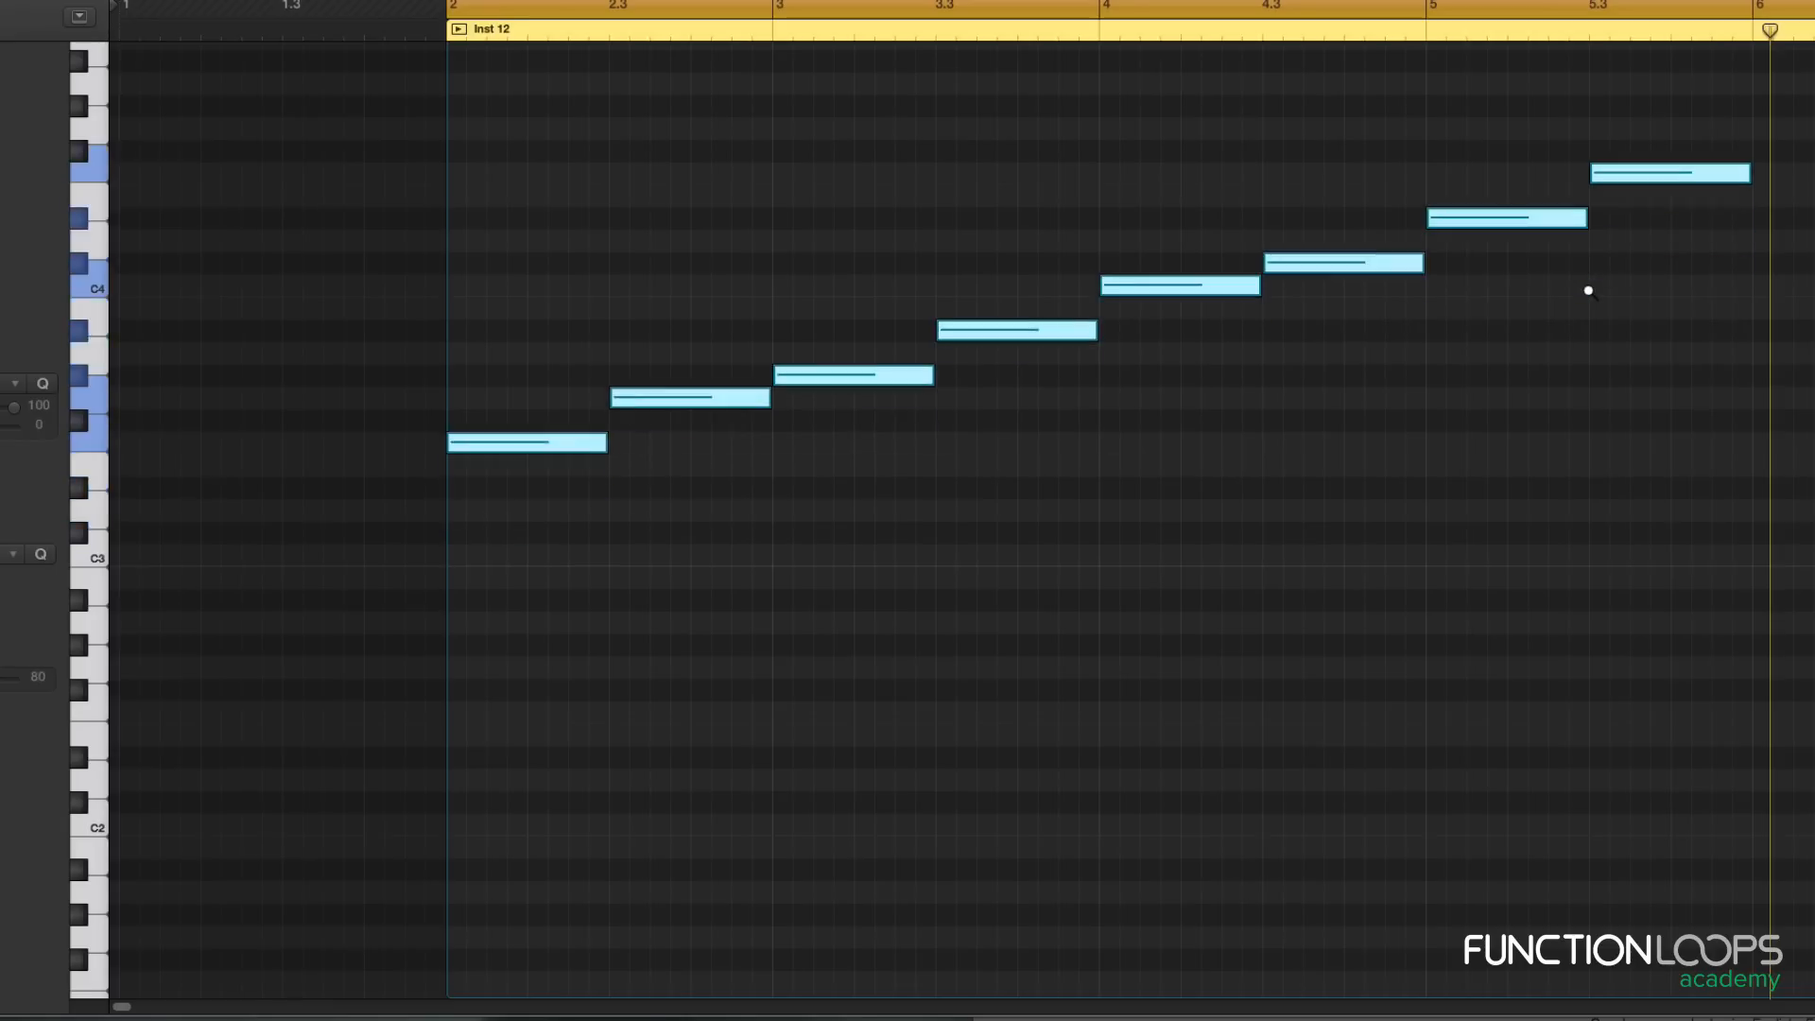
key("alt+Down")
key("alt+Down")
key("alt+Down")
key("alt+Down")
key("alt+Down")
key("alt+Down")
key("alt+Down")
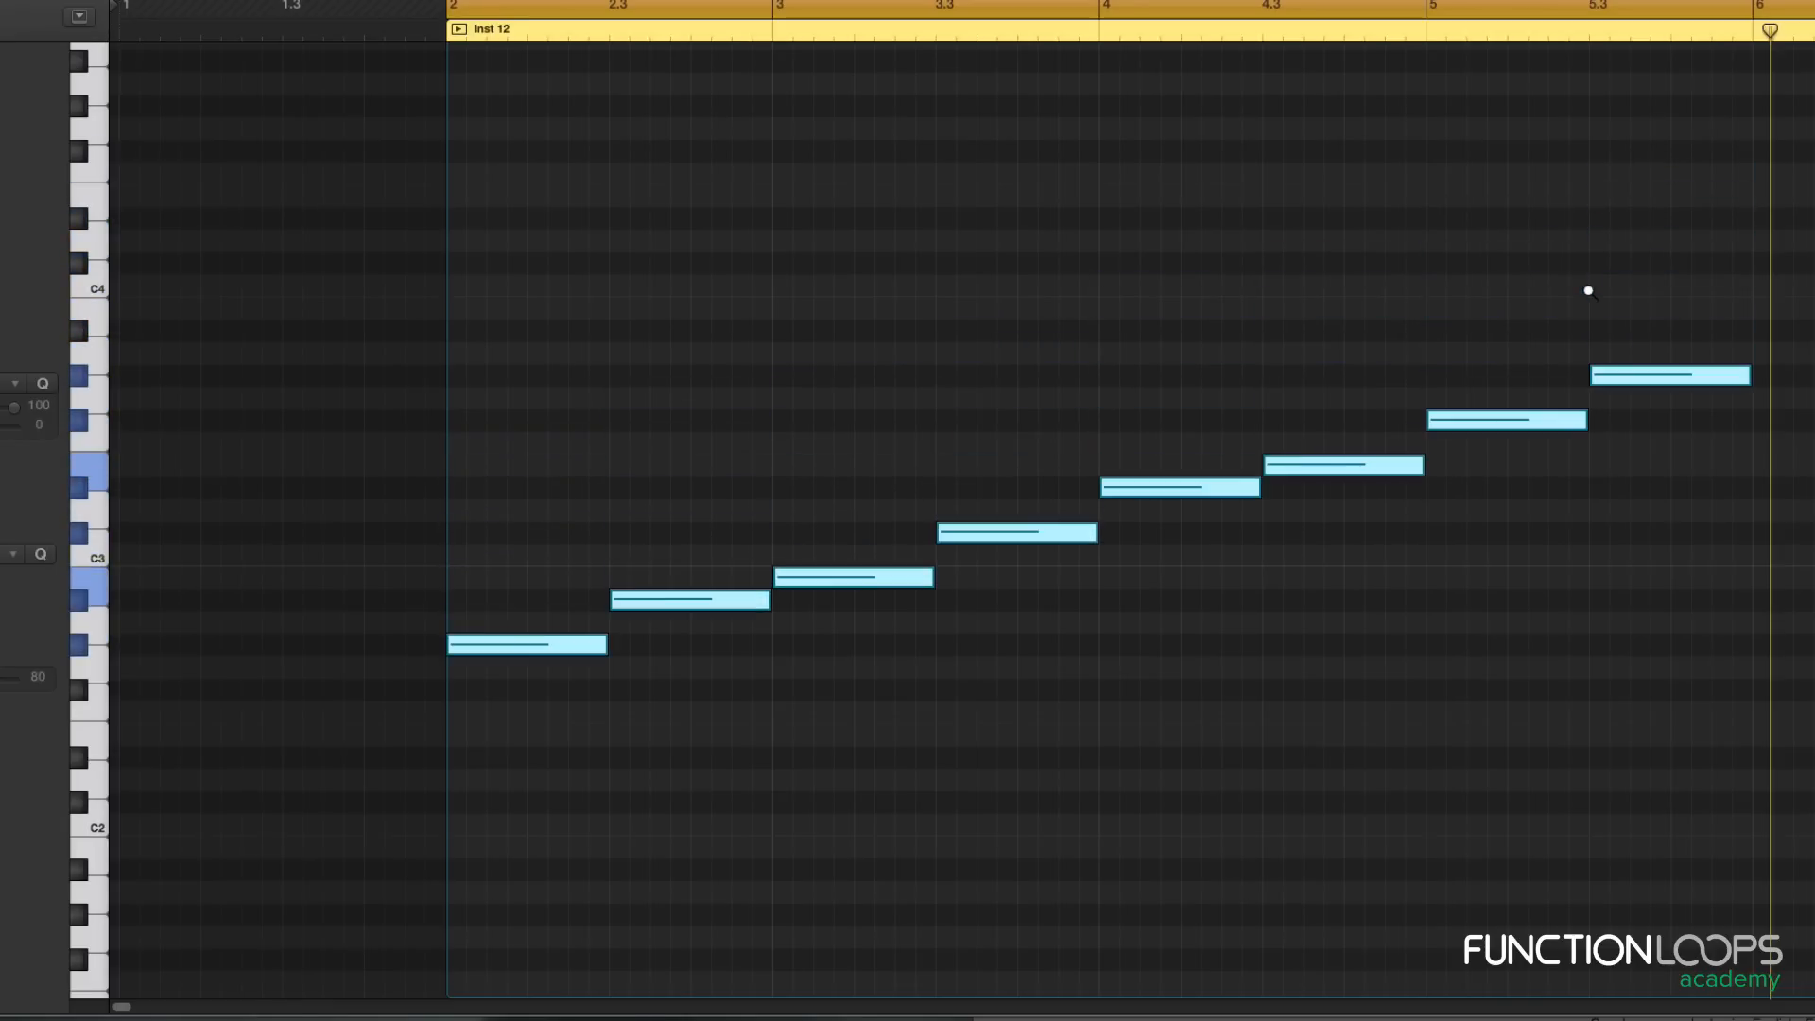
key("super+Left")
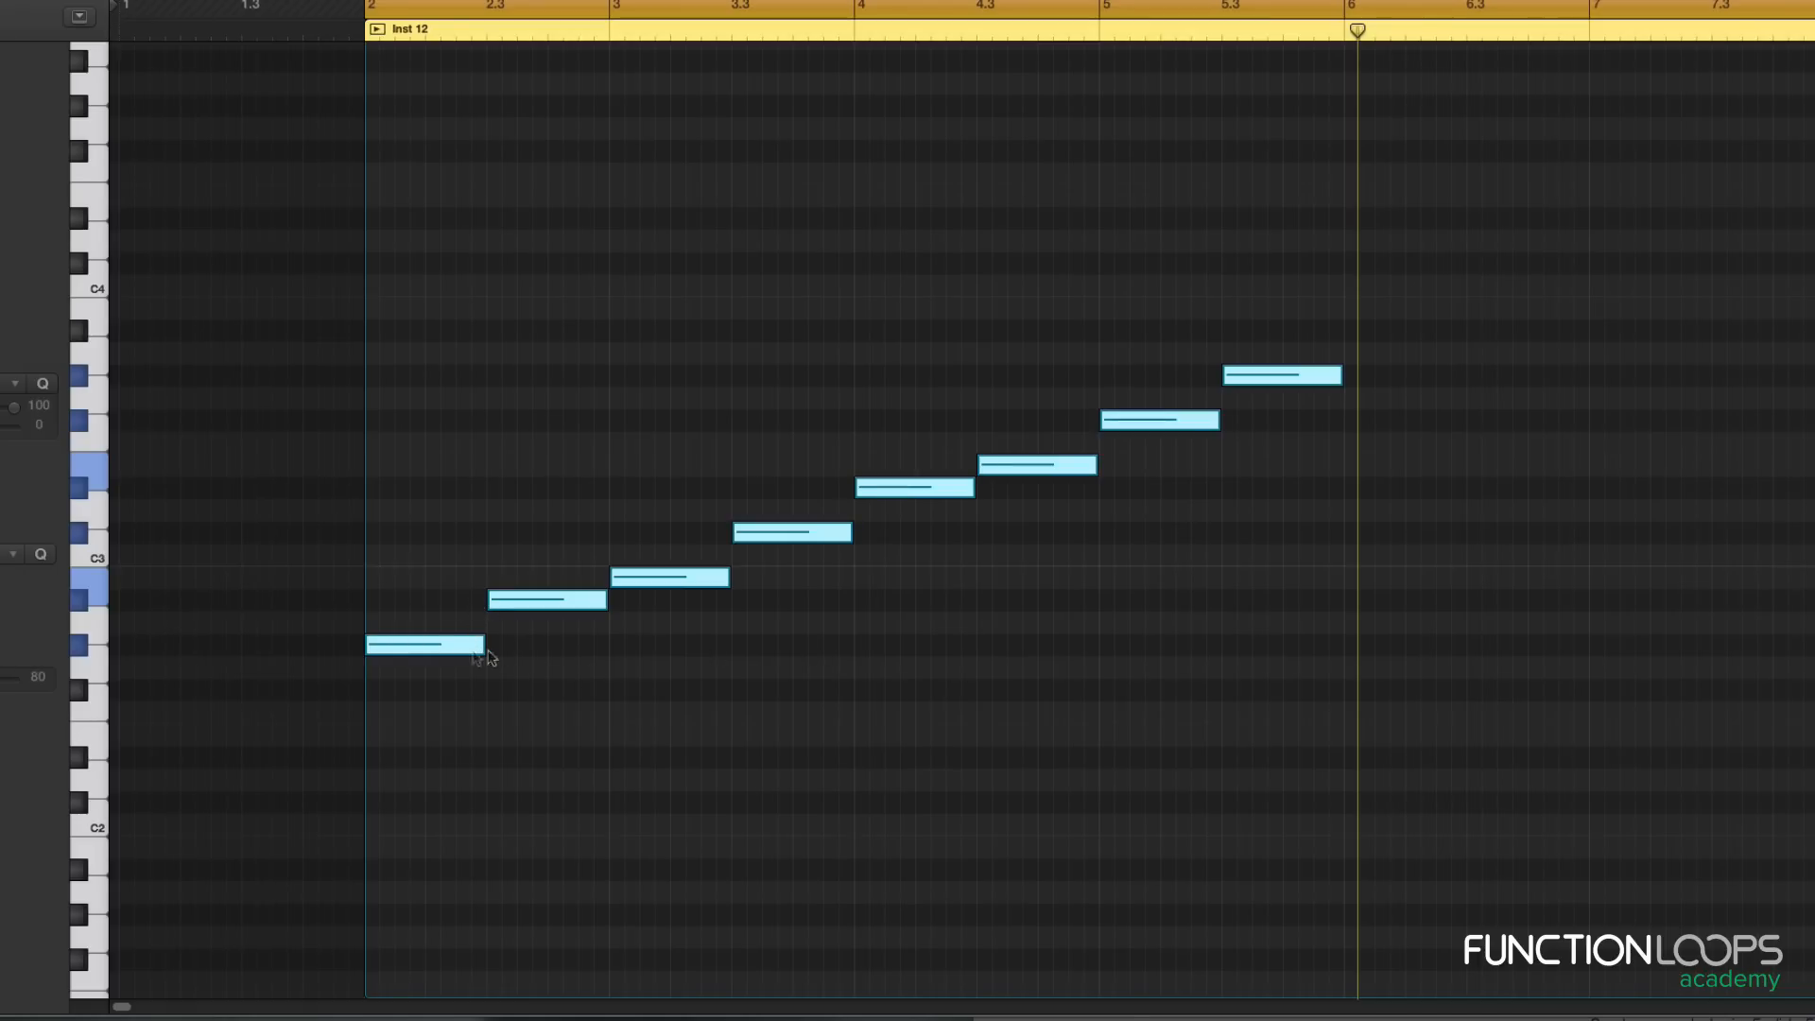
left_click(486, 671)
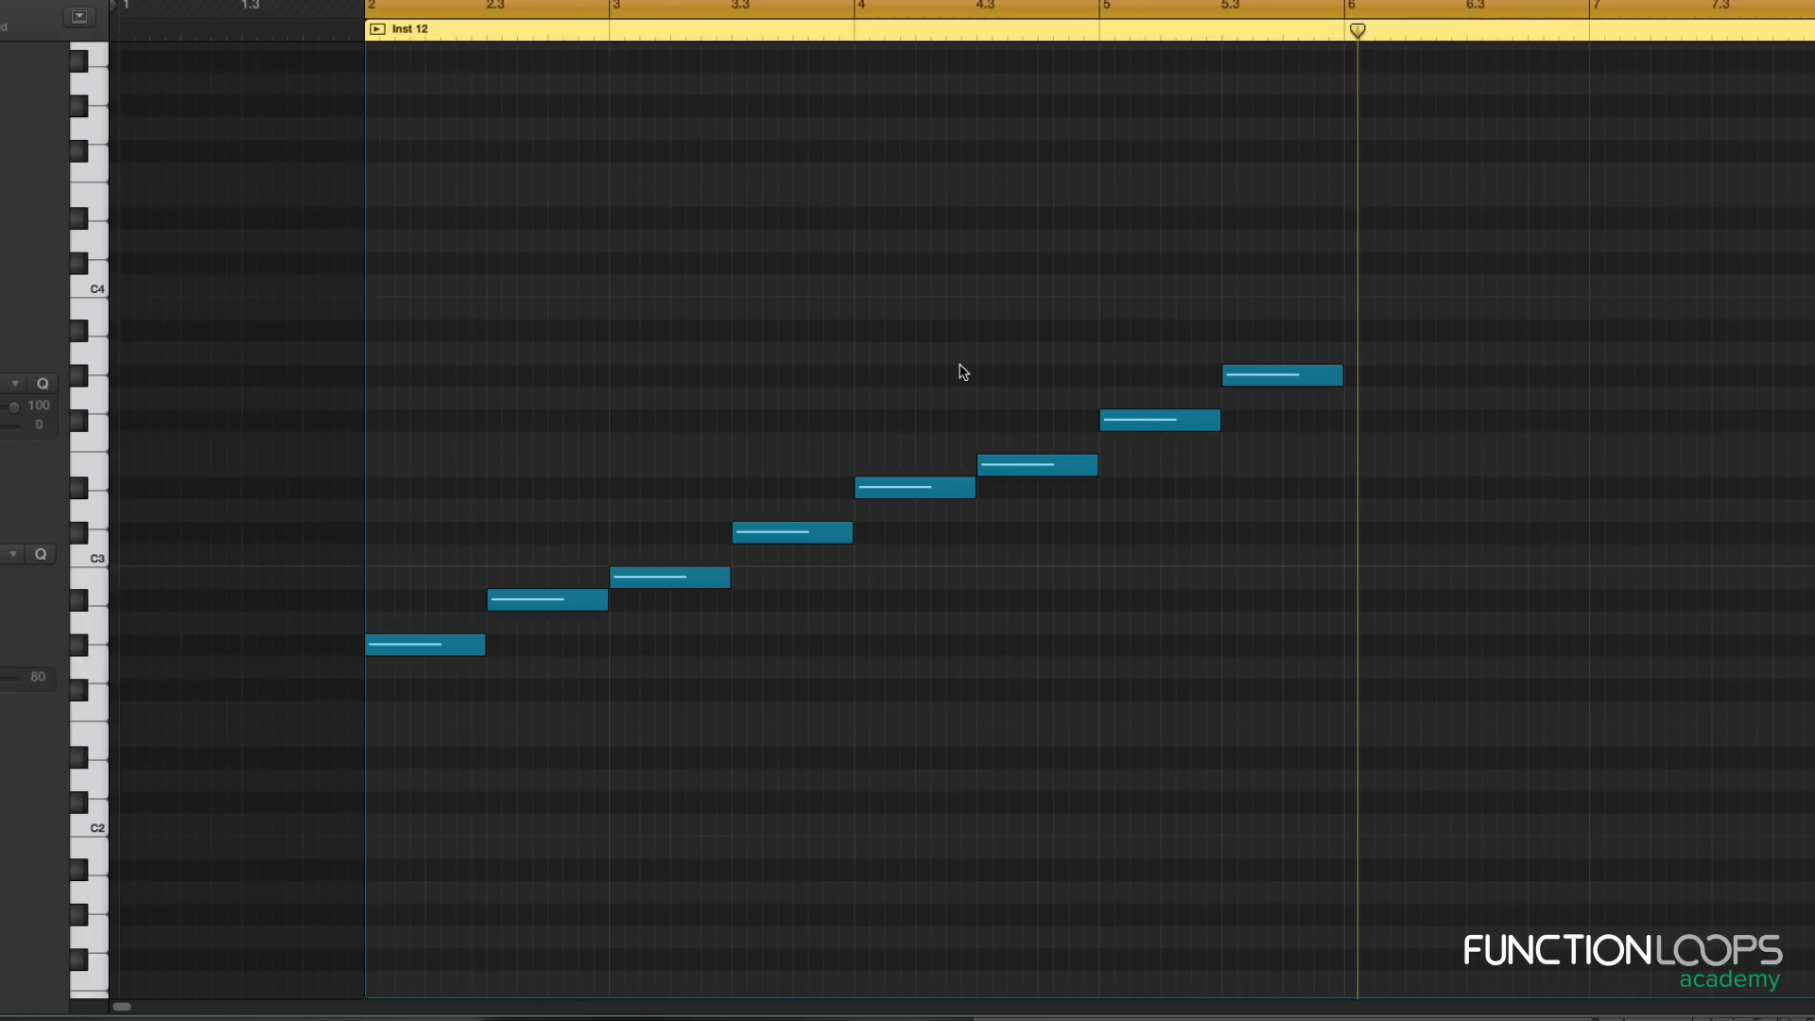
Step: Pencil two consecutive two-beat notes, D4 and E4, from bar 2 above the existing minor scale
scroll(924, 418, "up", 2)
key("t")
left_click(669, 459)
scroll(670, 459, "up", 2)
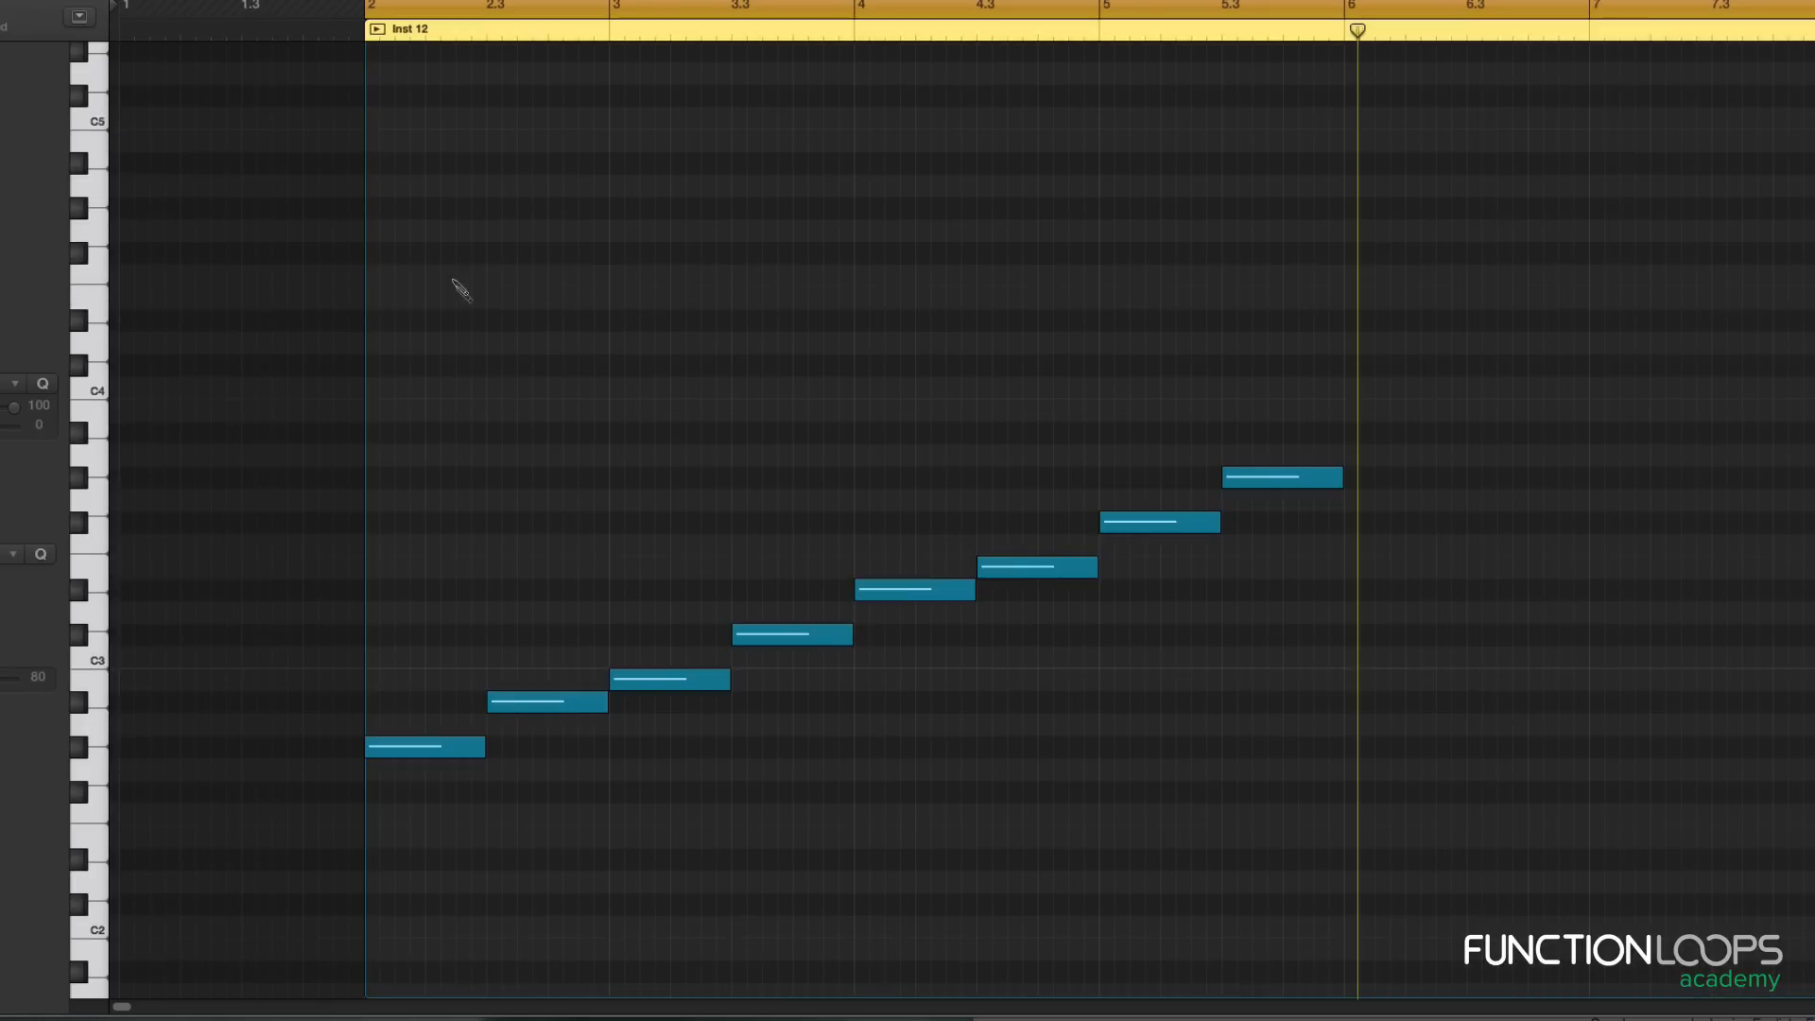
left_click(374, 343)
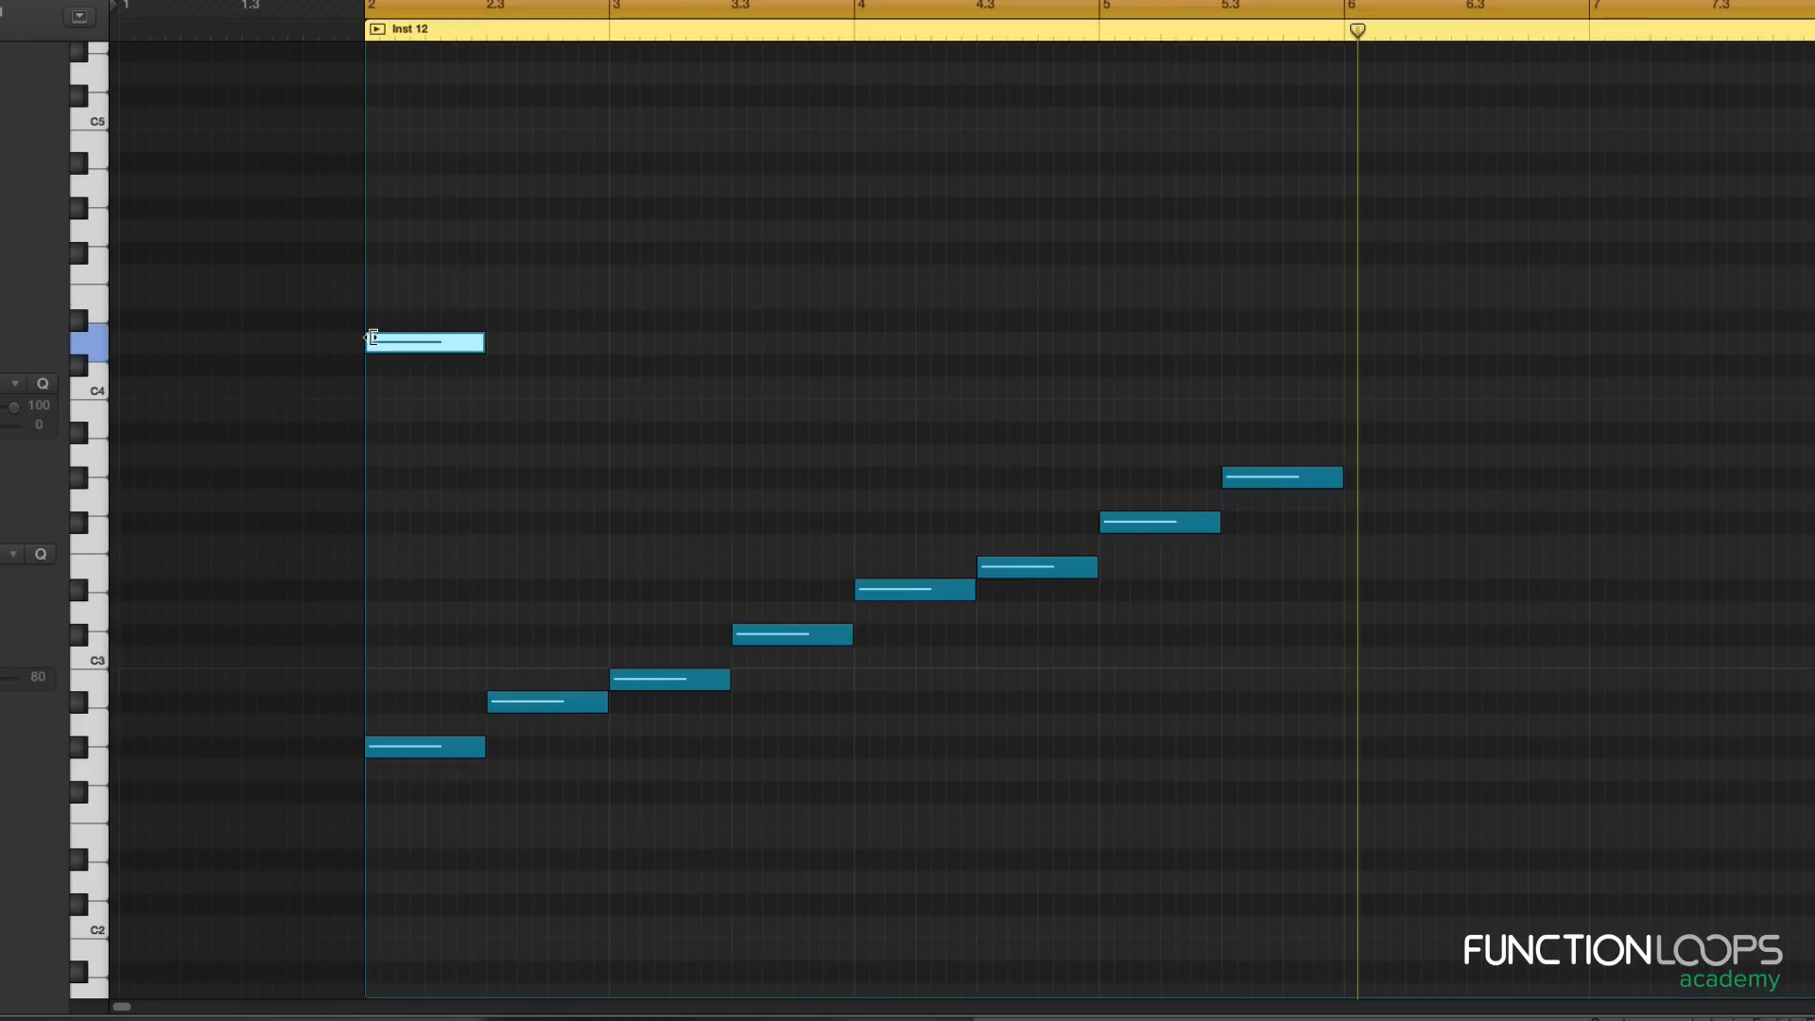
left_click(495, 299)
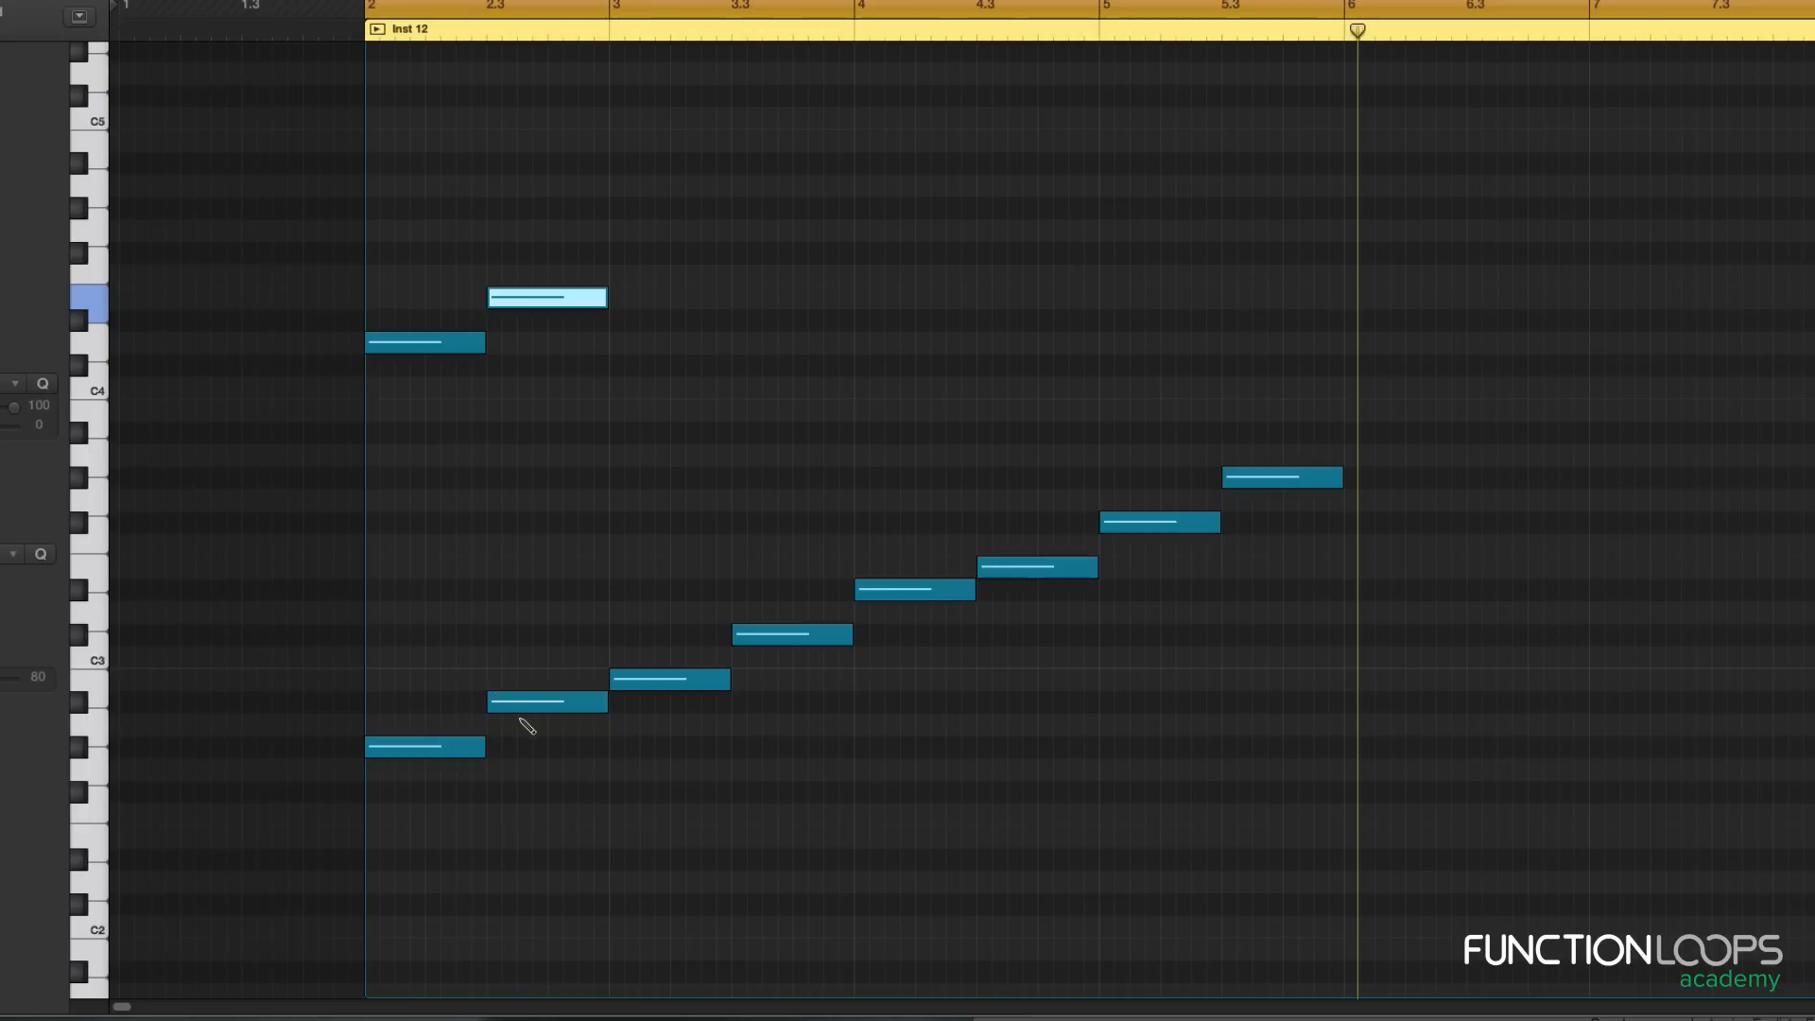
Step: Select the whole lower minor scale with the Pointer tool, transpose it down one semitone to start on G2, and deselect it
key("t")
key("t")
left_click_drag(416, 462, 1400, 961)
key("alt+Down")
scroll(696, 650, "up", 3)
left_click(689, 437)
Step: Complete the upper D minor scale by pencilling two-beat notes F4, G4, A4, A#4, C5 and D5 from bar 3 to bar 6
key("t")
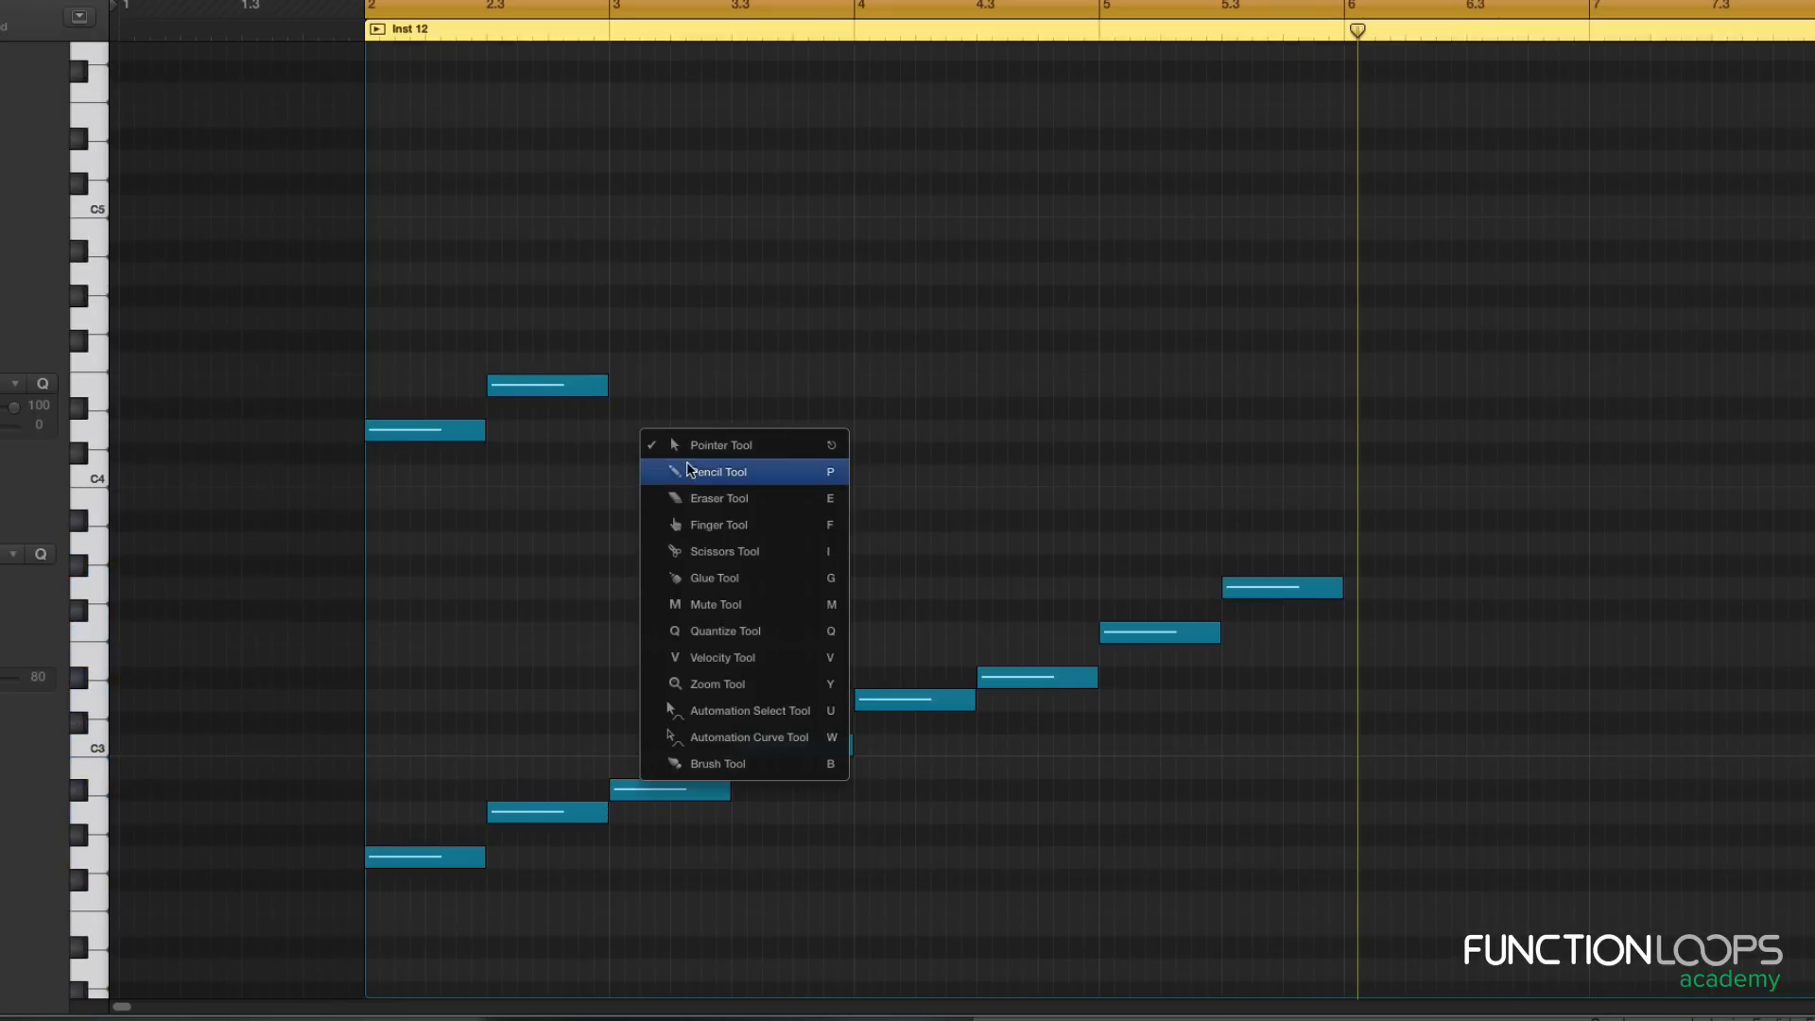
key("p")
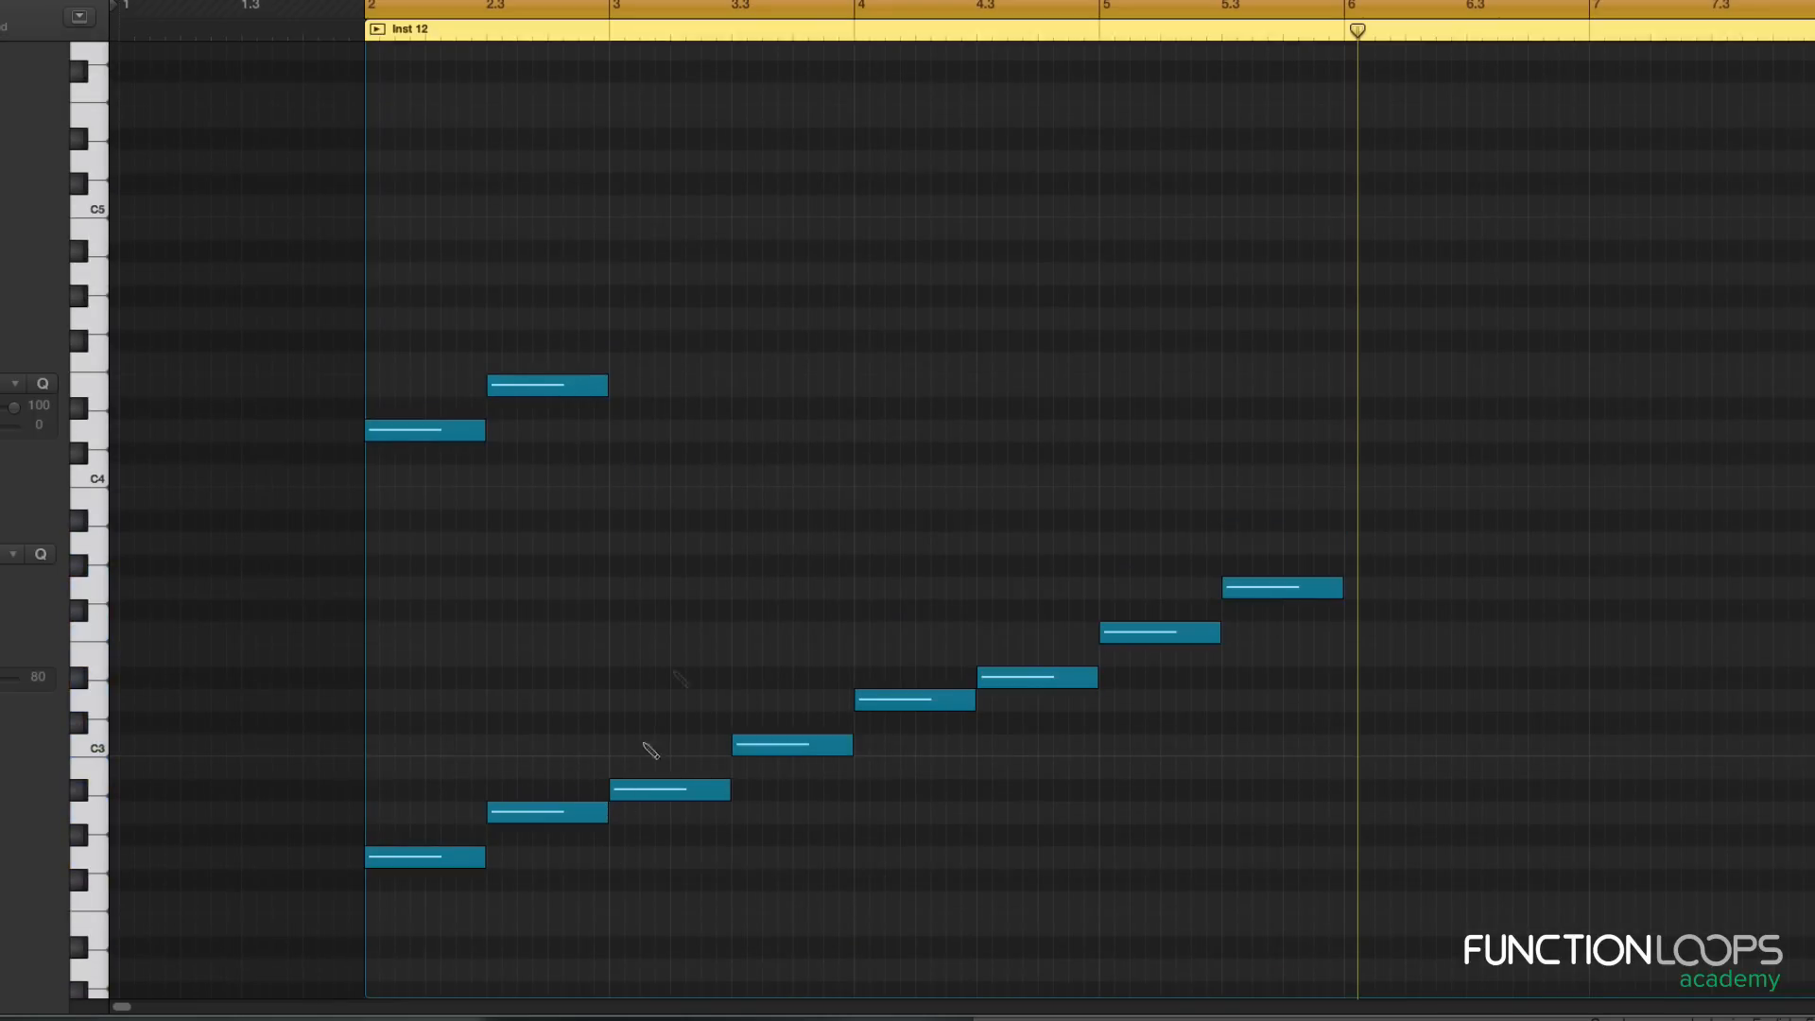
left_click(612, 364)
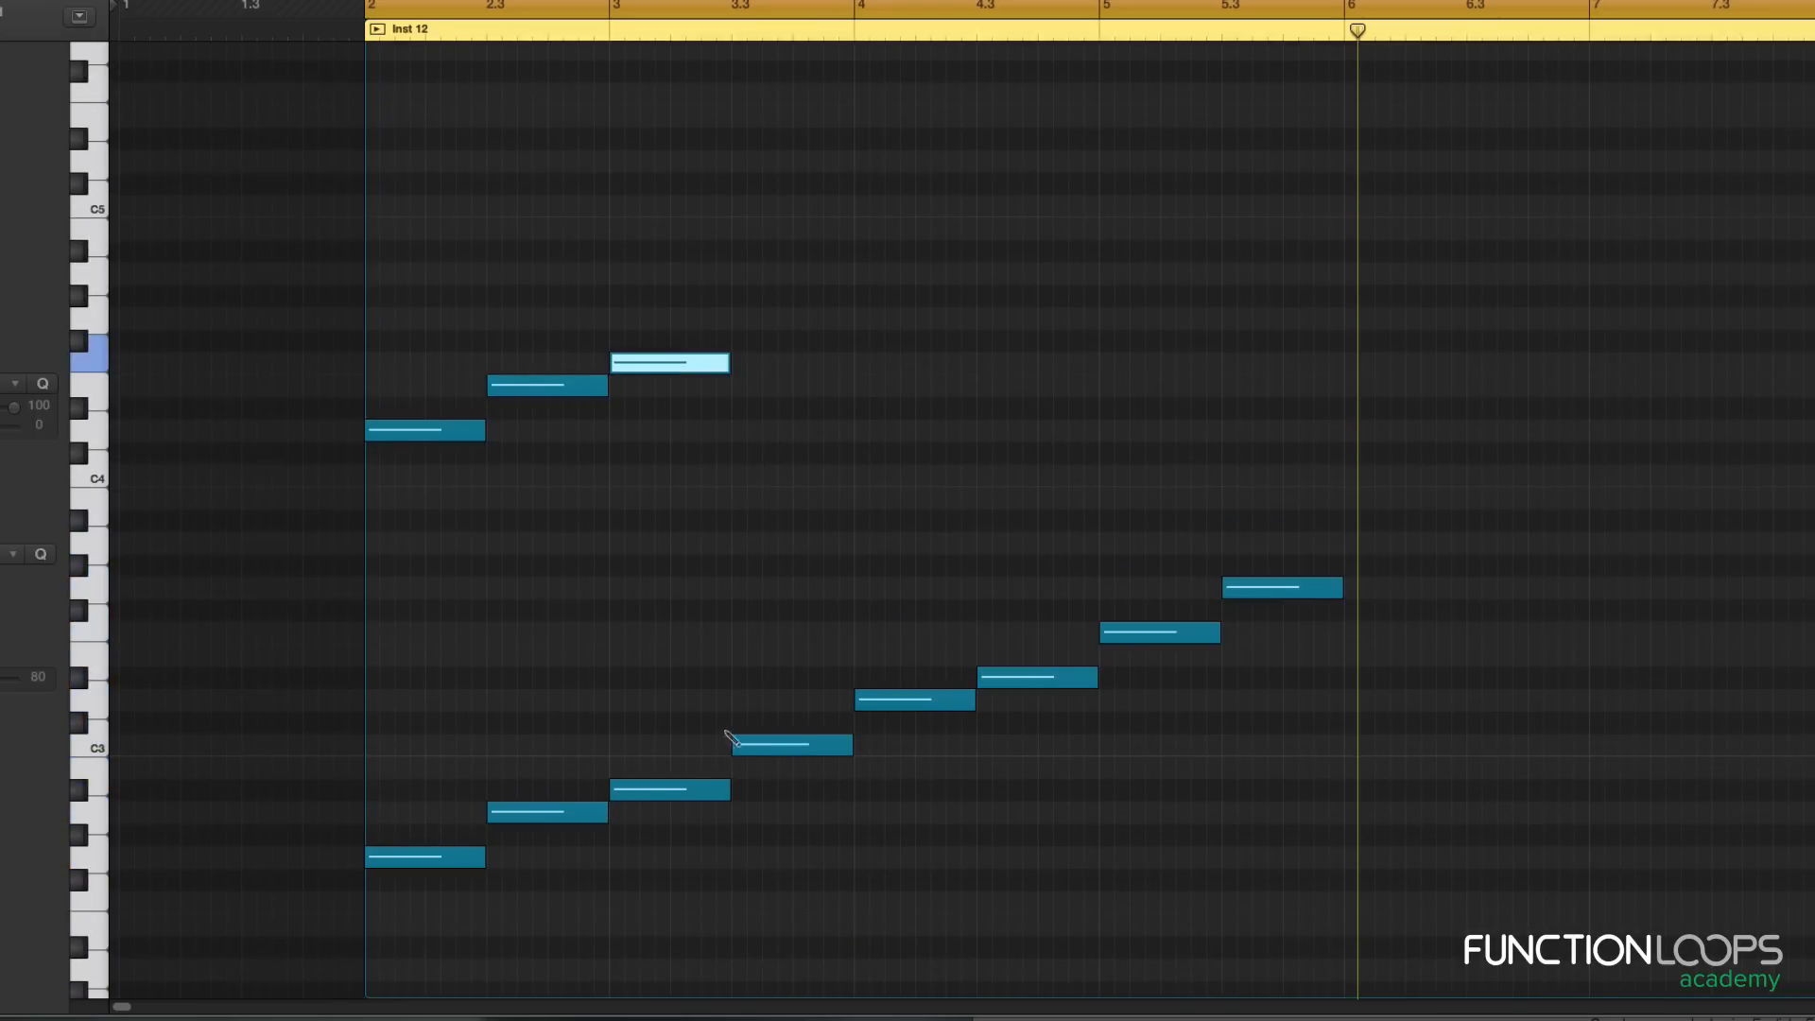
left_click(735, 319)
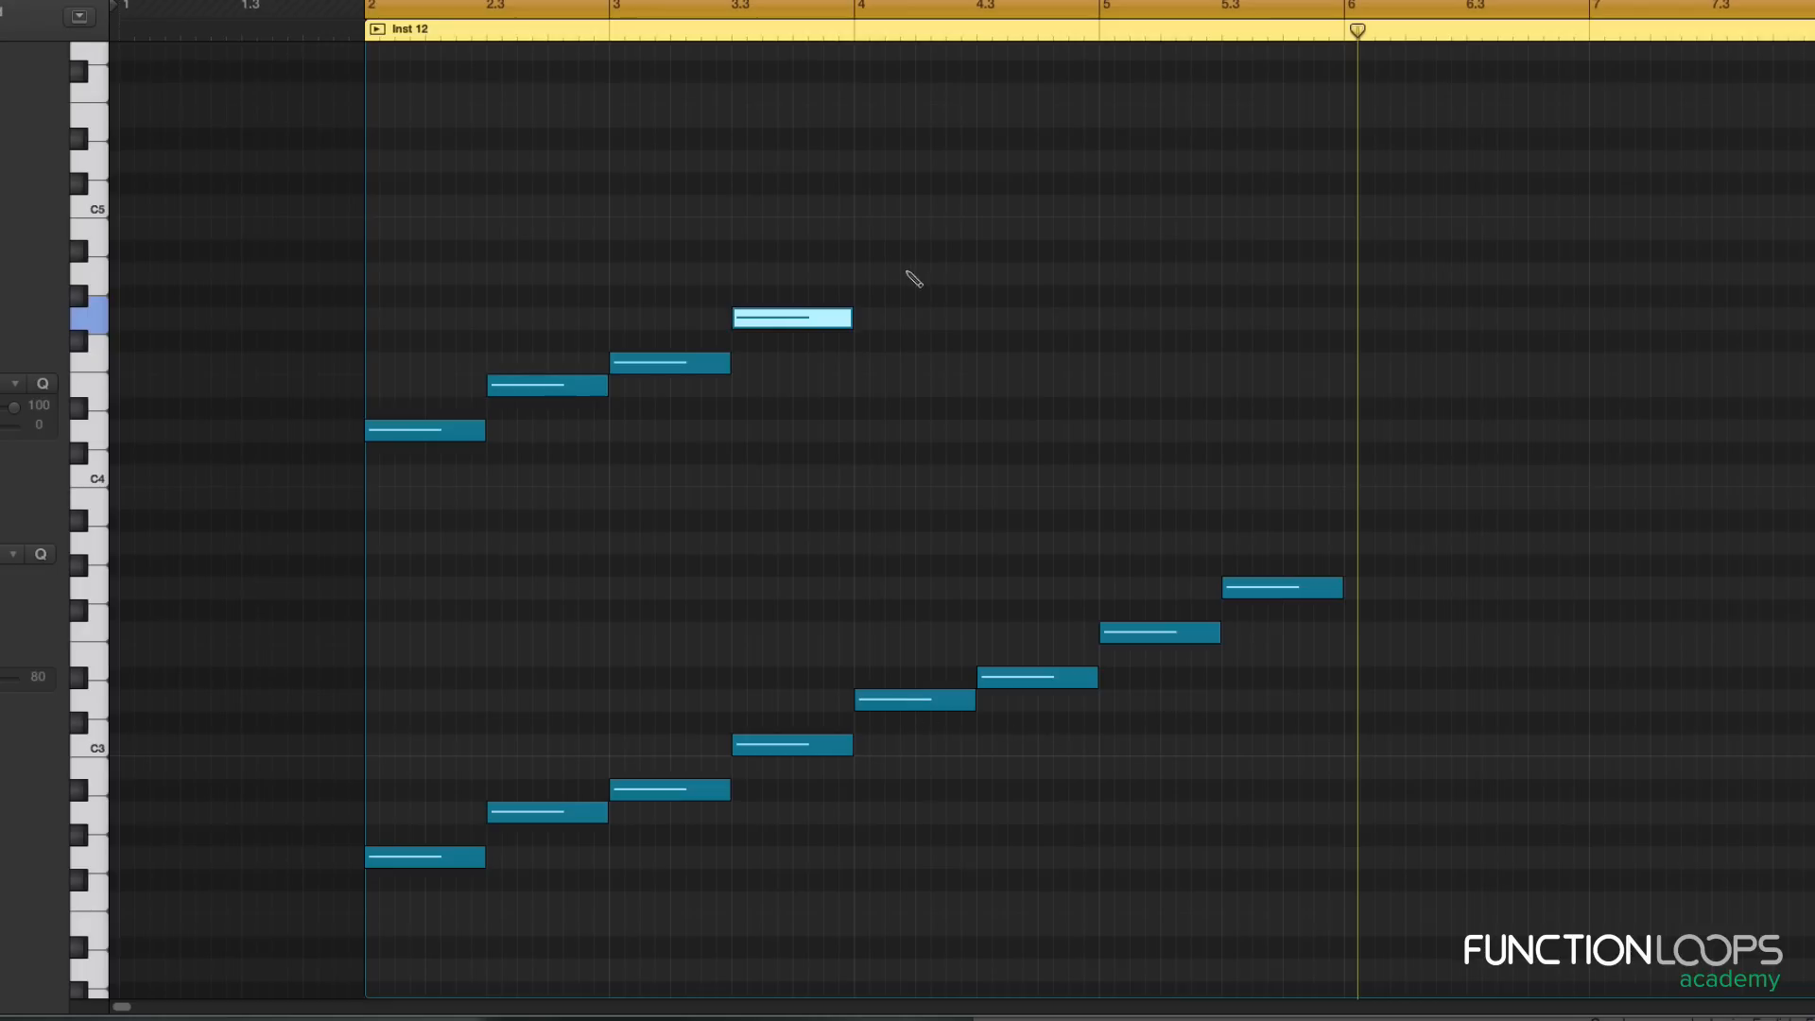
left_click(859, 273)
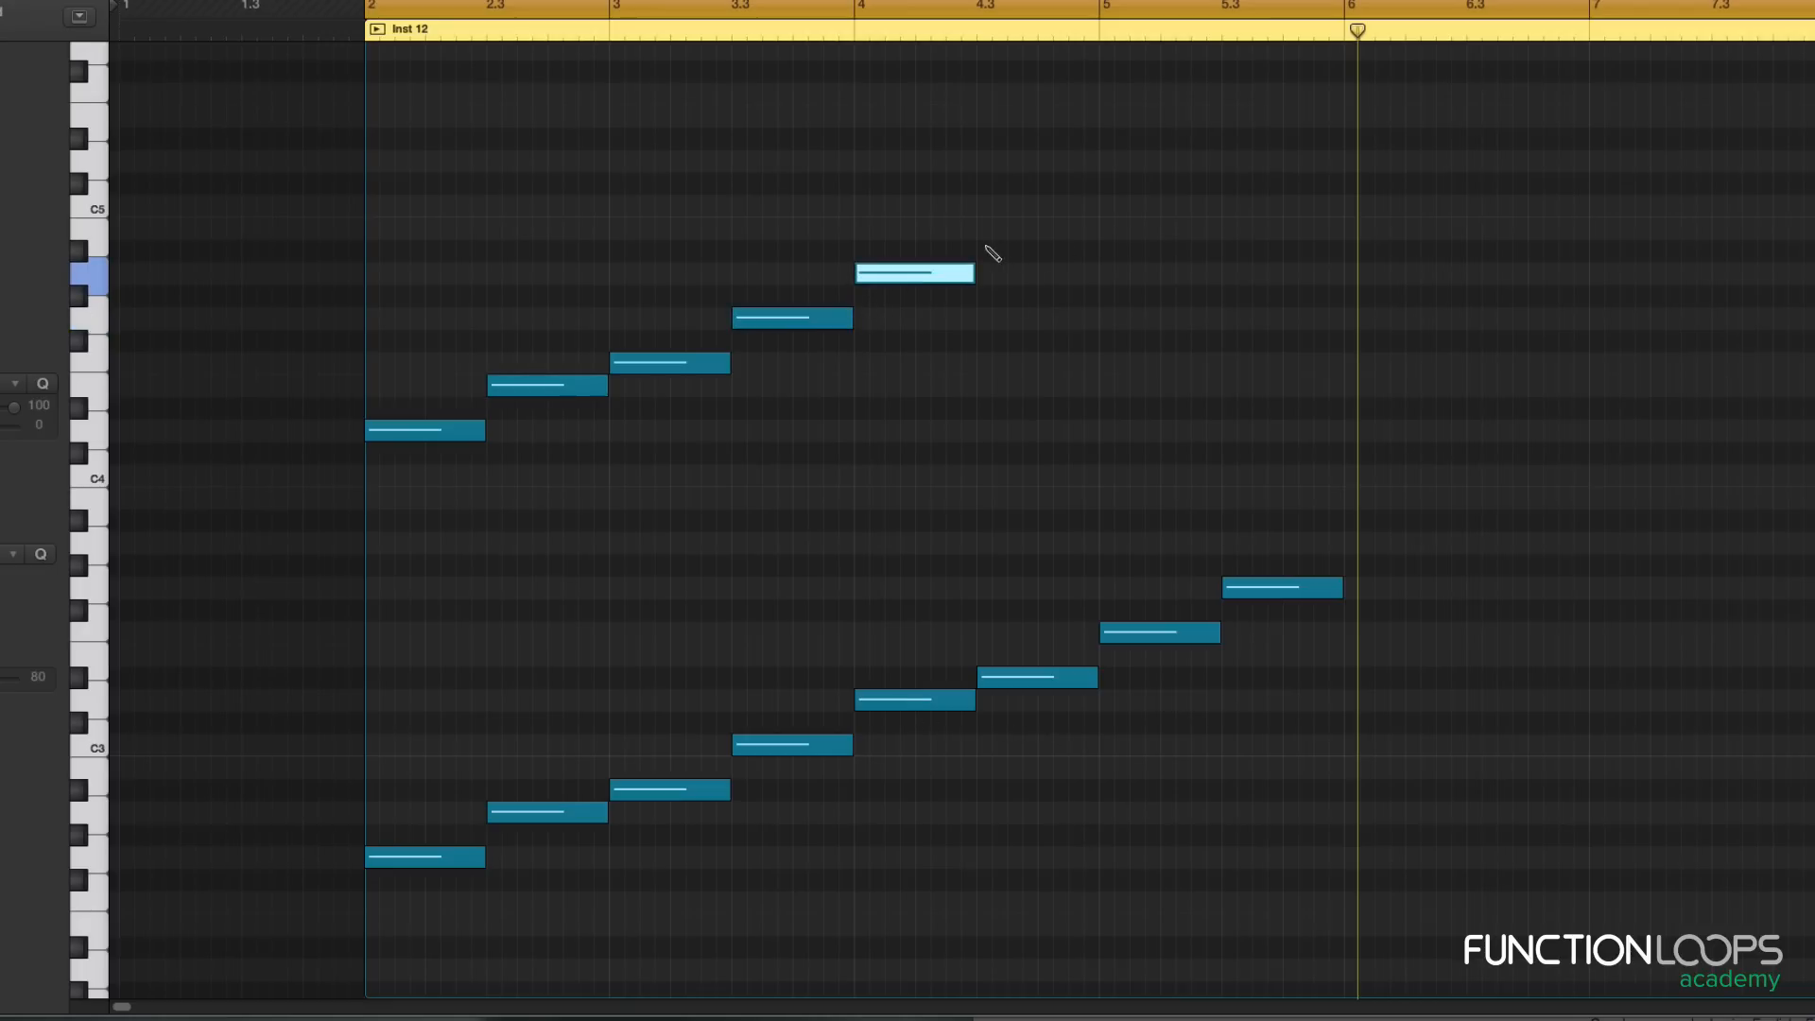
left_click(981, 250)
scroll(1111, 297, "up", 3)
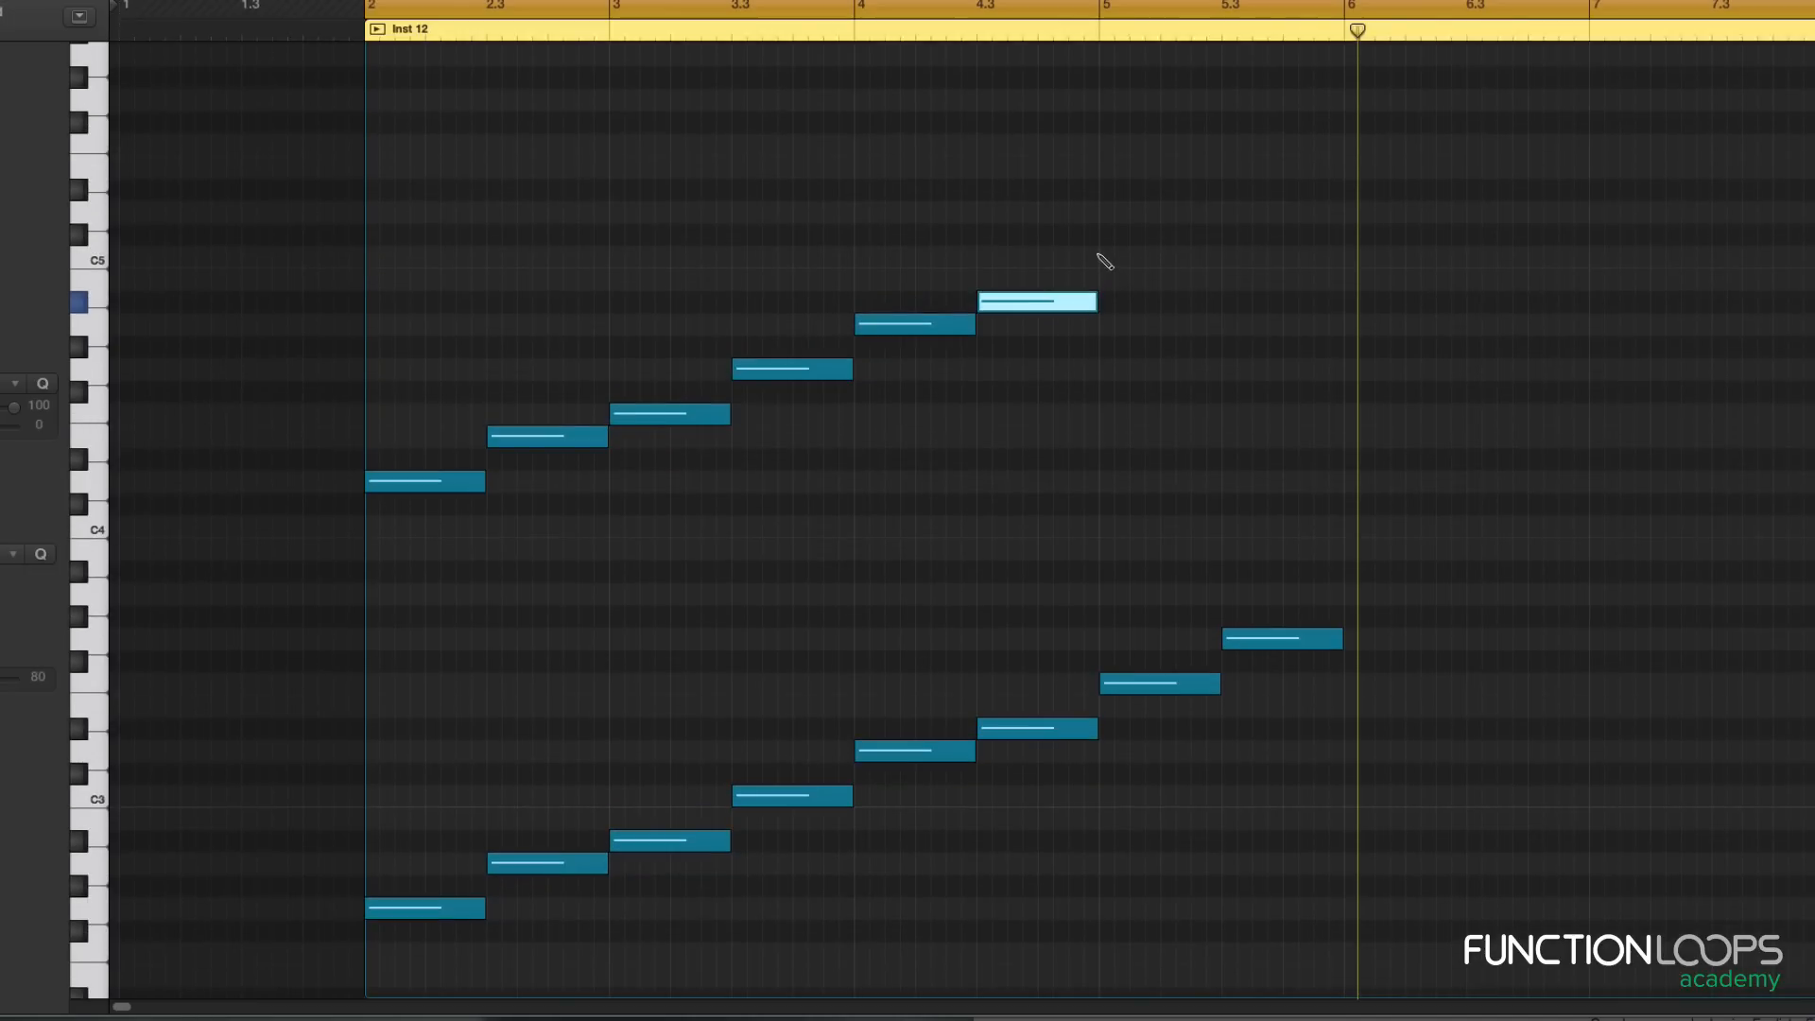
left_click(1099, 256)
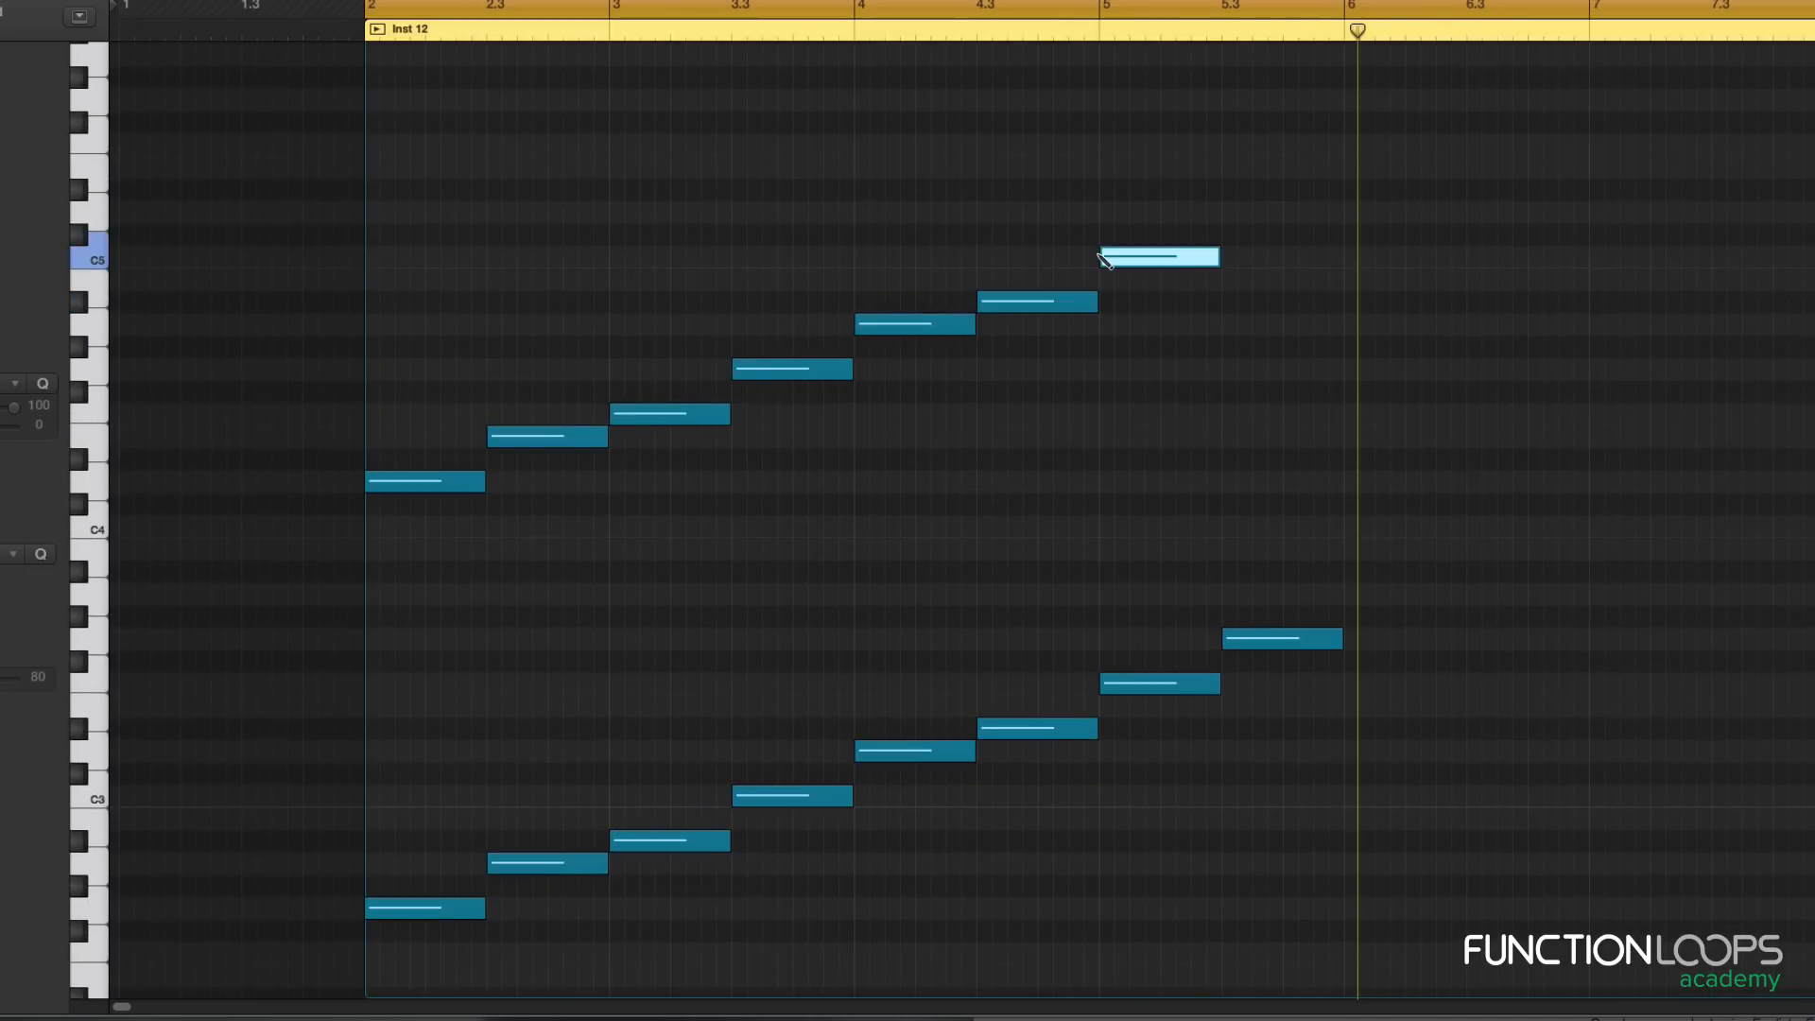
left_click(1229, 212)
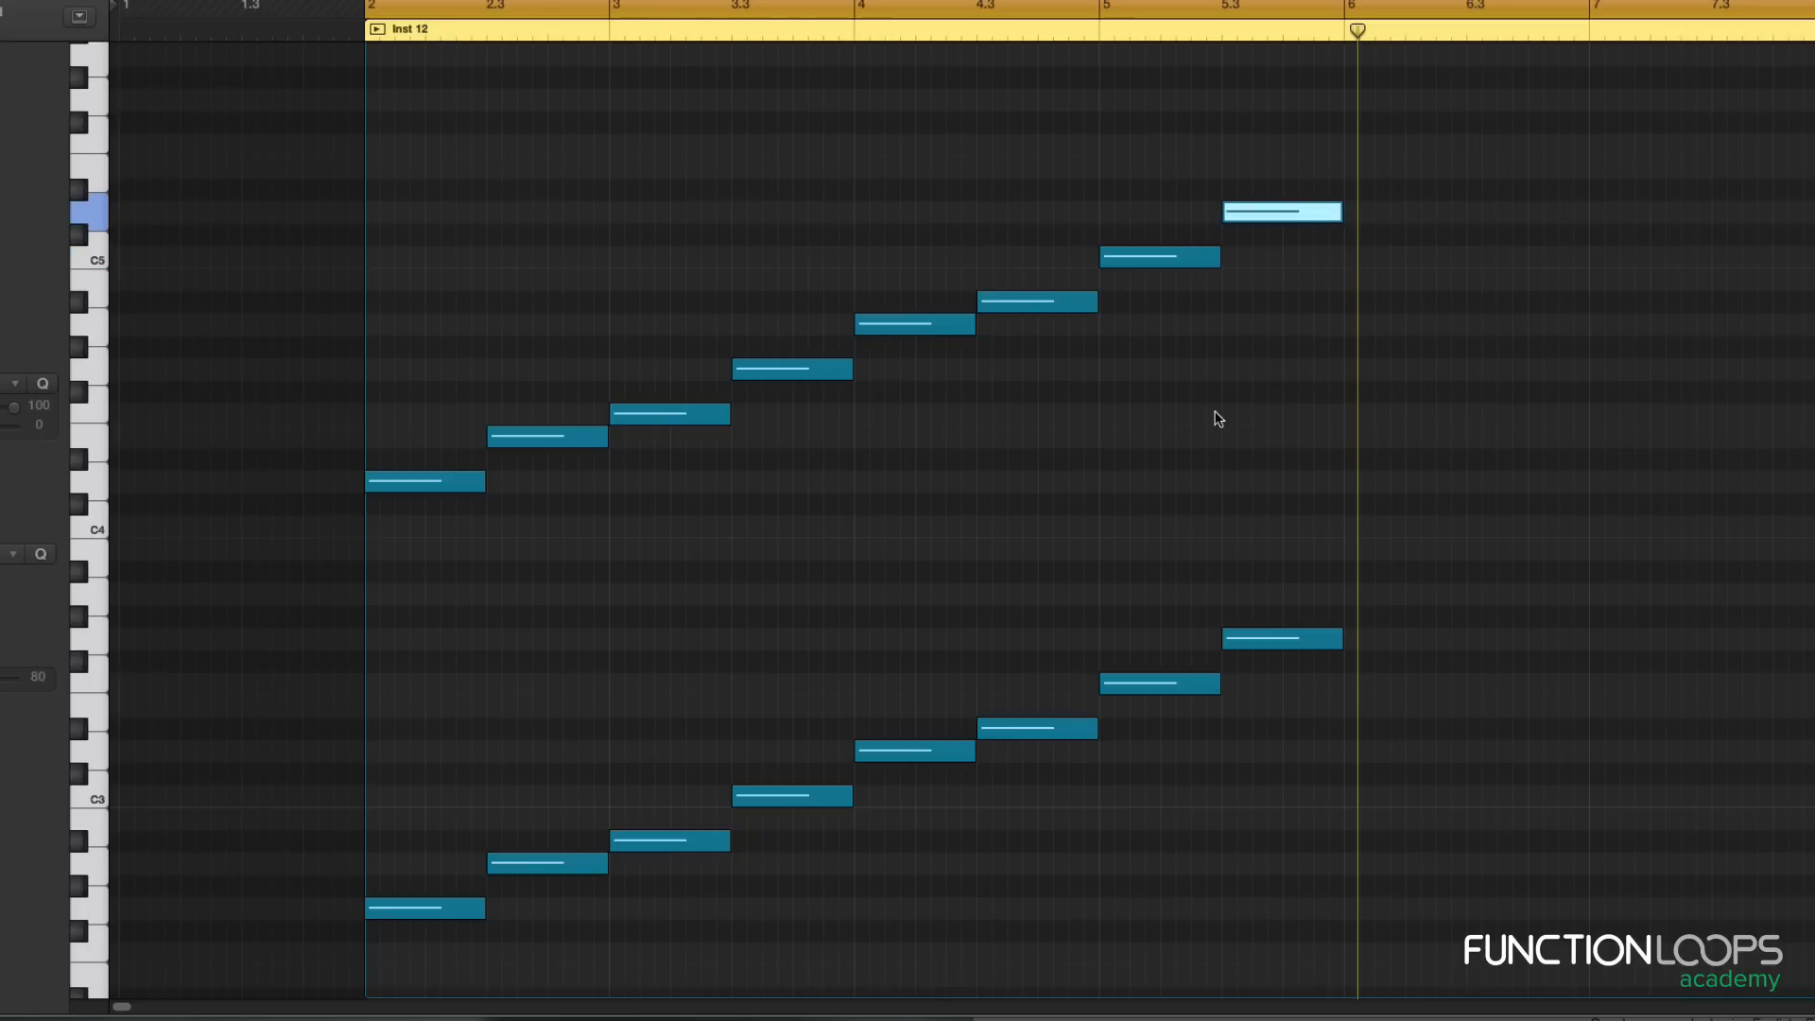
Step: Select all eight notes of the upper D minor scale and delete them
scroll(1217, 416, "left", 3)
scroll(1218, 417, "down", 3)
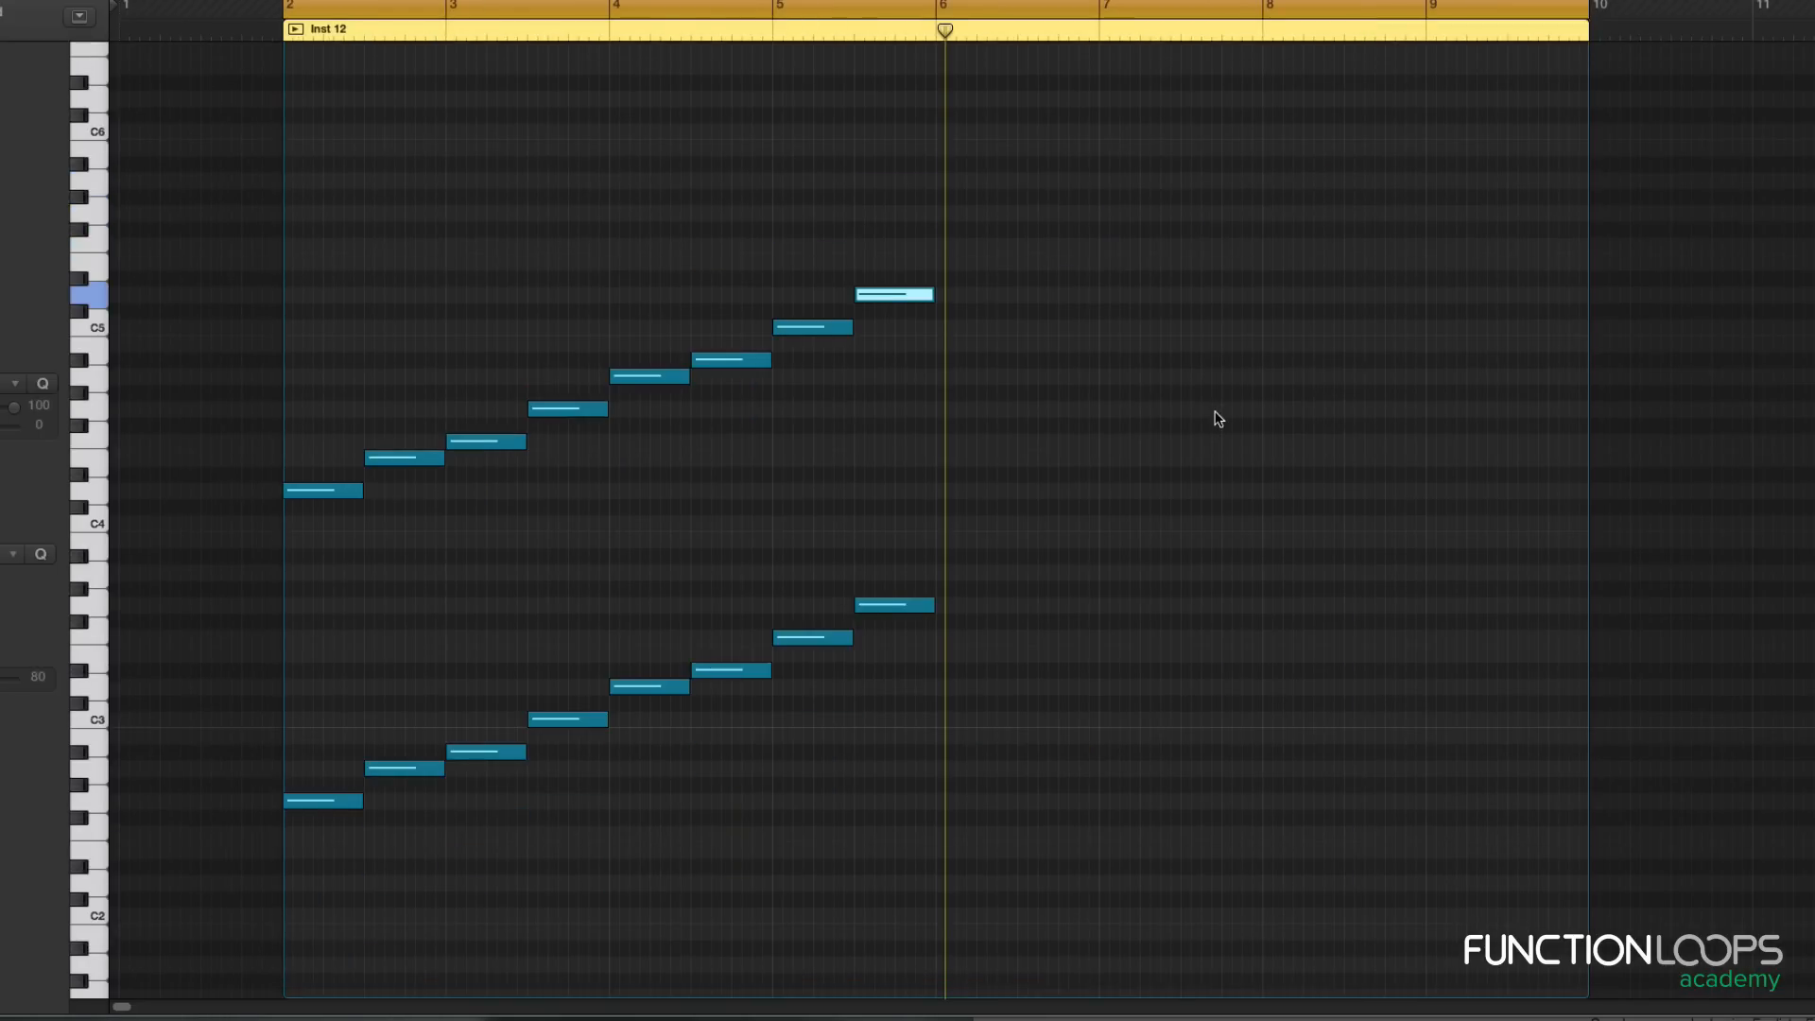
left_click_drag(334, 244, 933, 533)
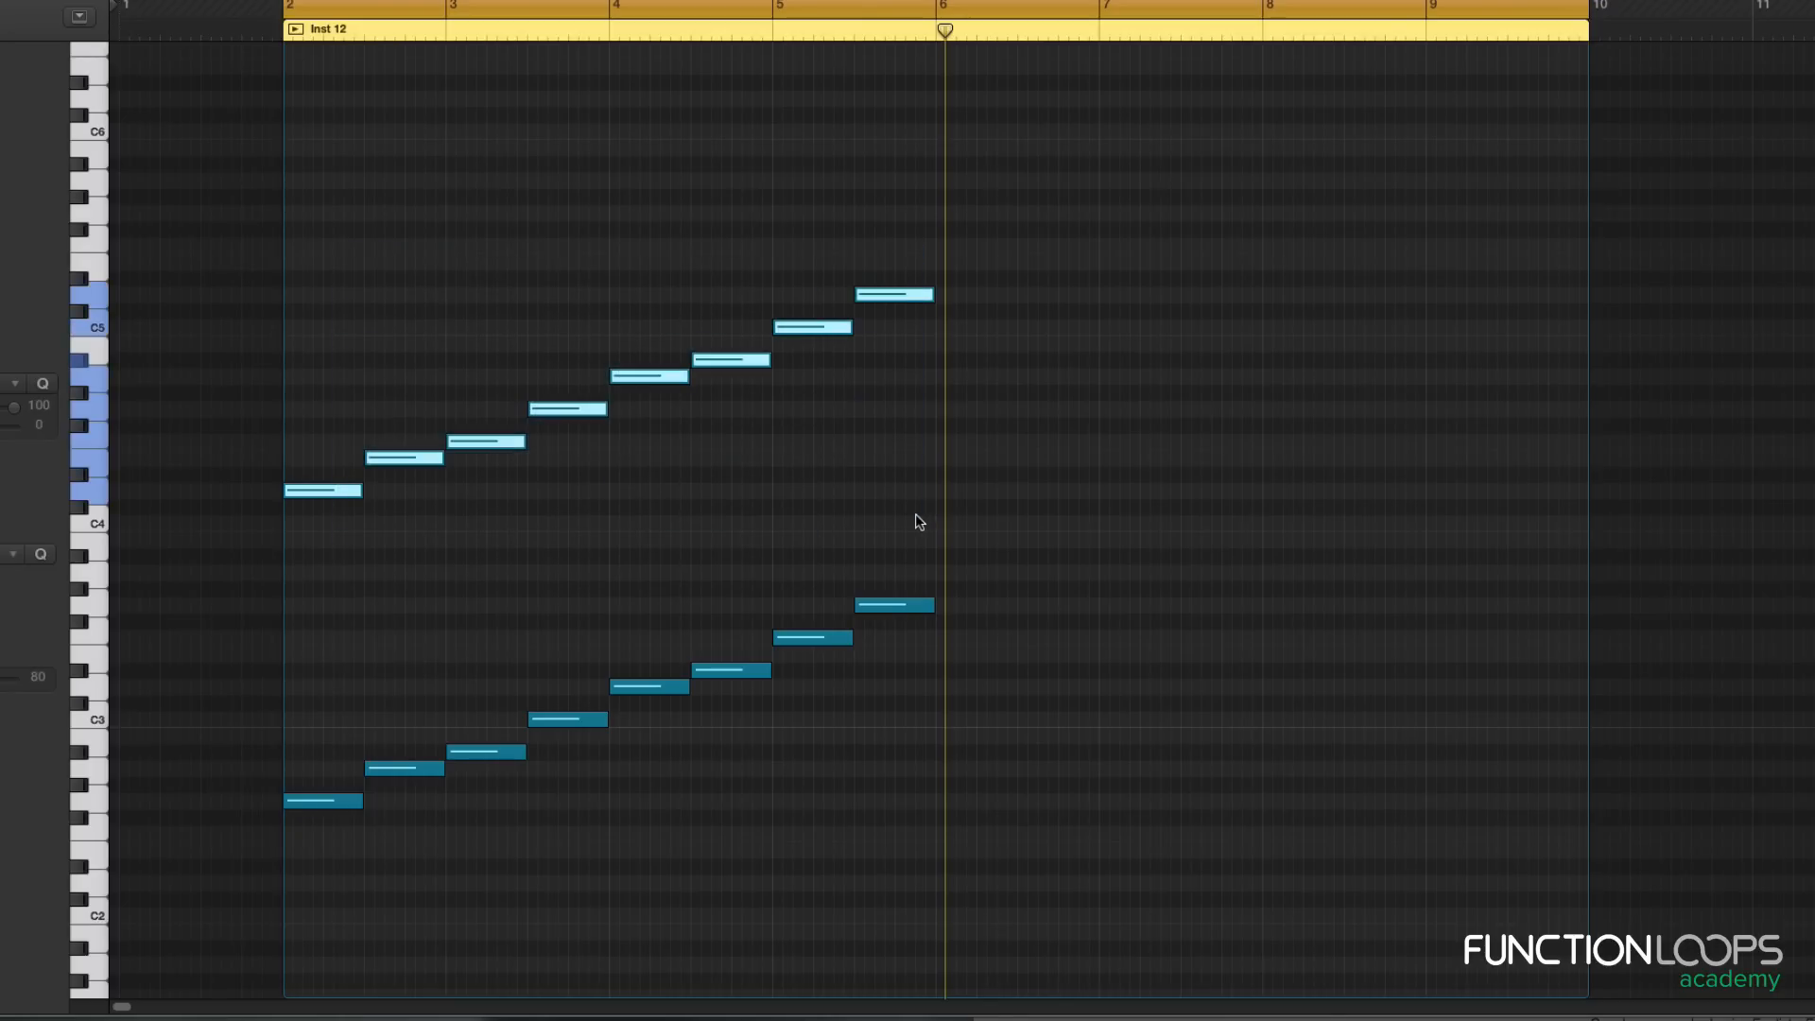
key("Delete")
Step: Select all eight notes of the remaining G minor scale and transpose it up by semitones past D3 as its first note
left_click_drag(319, 642, 955, 841)
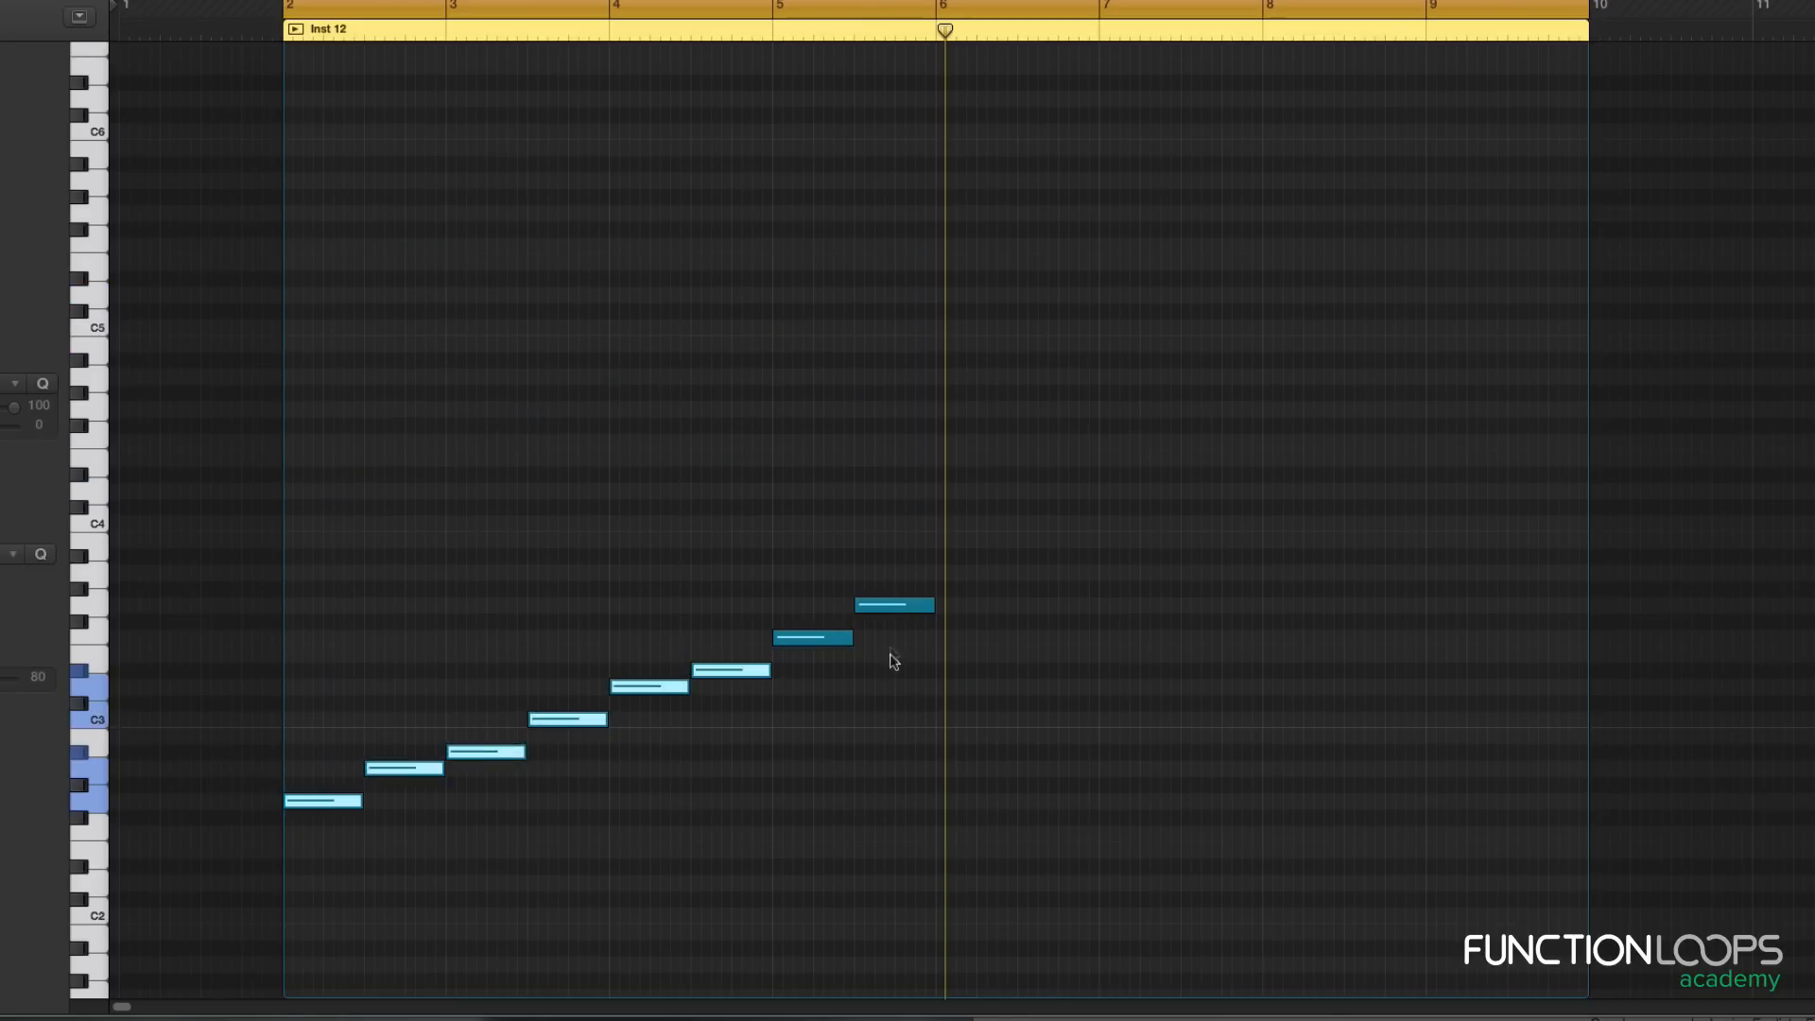
left_click_drag(803, 543, 961, 717)
key("alt+Up")
key("alt+Up")
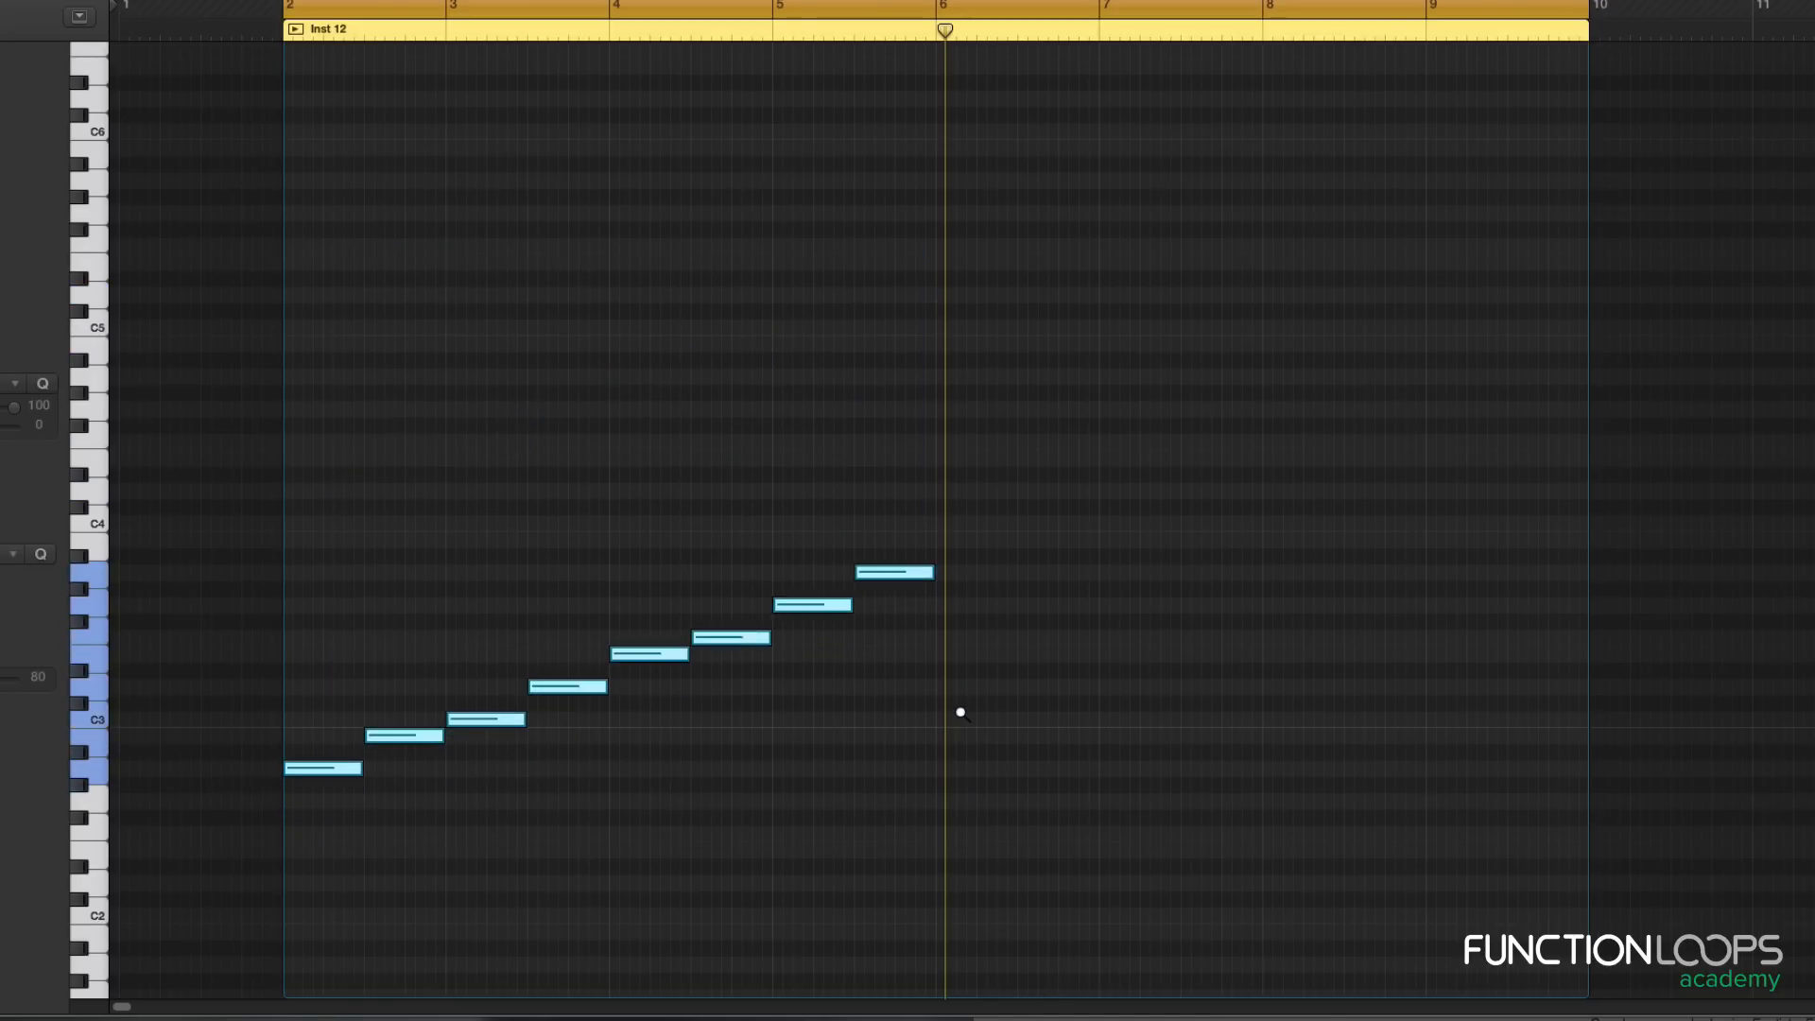
key("t")
key("Down")
key("Return")
key("t")
key("Return")
key("alt+Up")
key("alt+Up")
key("alt+Up")
key("alt+Up")
key("alt+Up")
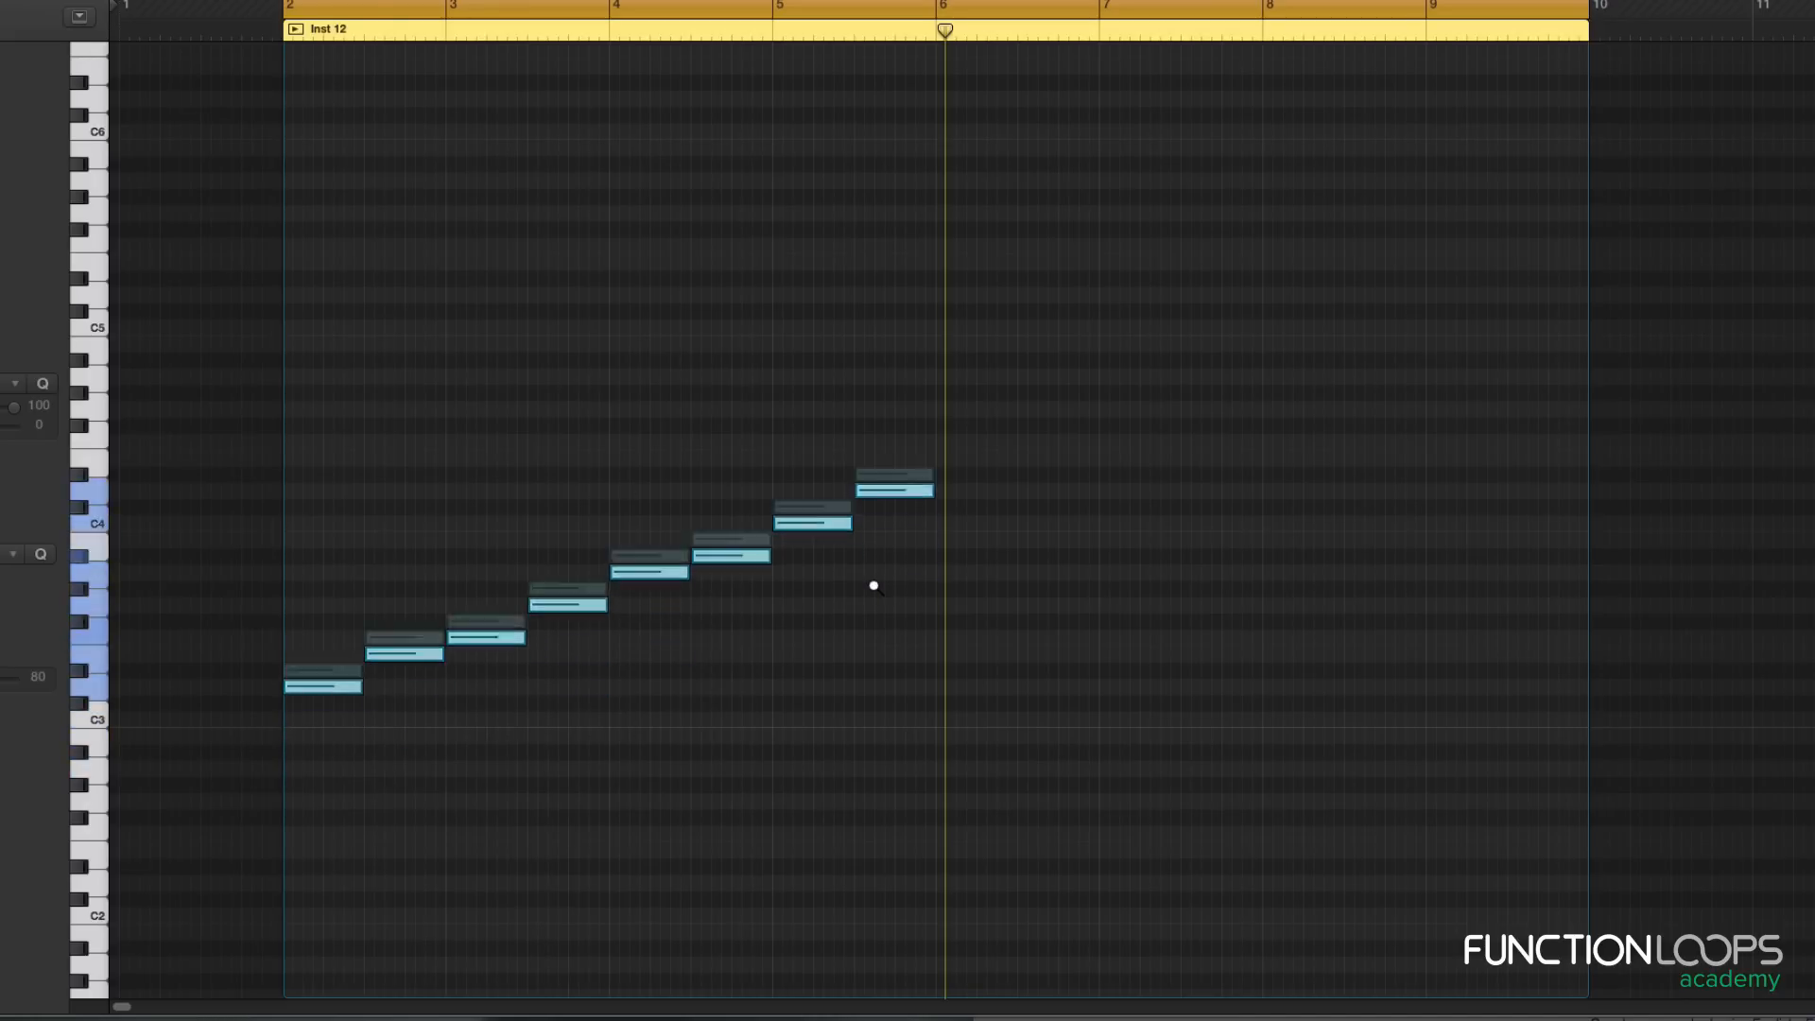
Step: Transpose the selected scale down by semitones to start on G2, and raise it one semitone to G#2
key("alt+Down")
key("alt+Down")
key("alt+Down")
key("alt+Down")
key("alt+Down")
key("alt+Down")
key("alt+Down")
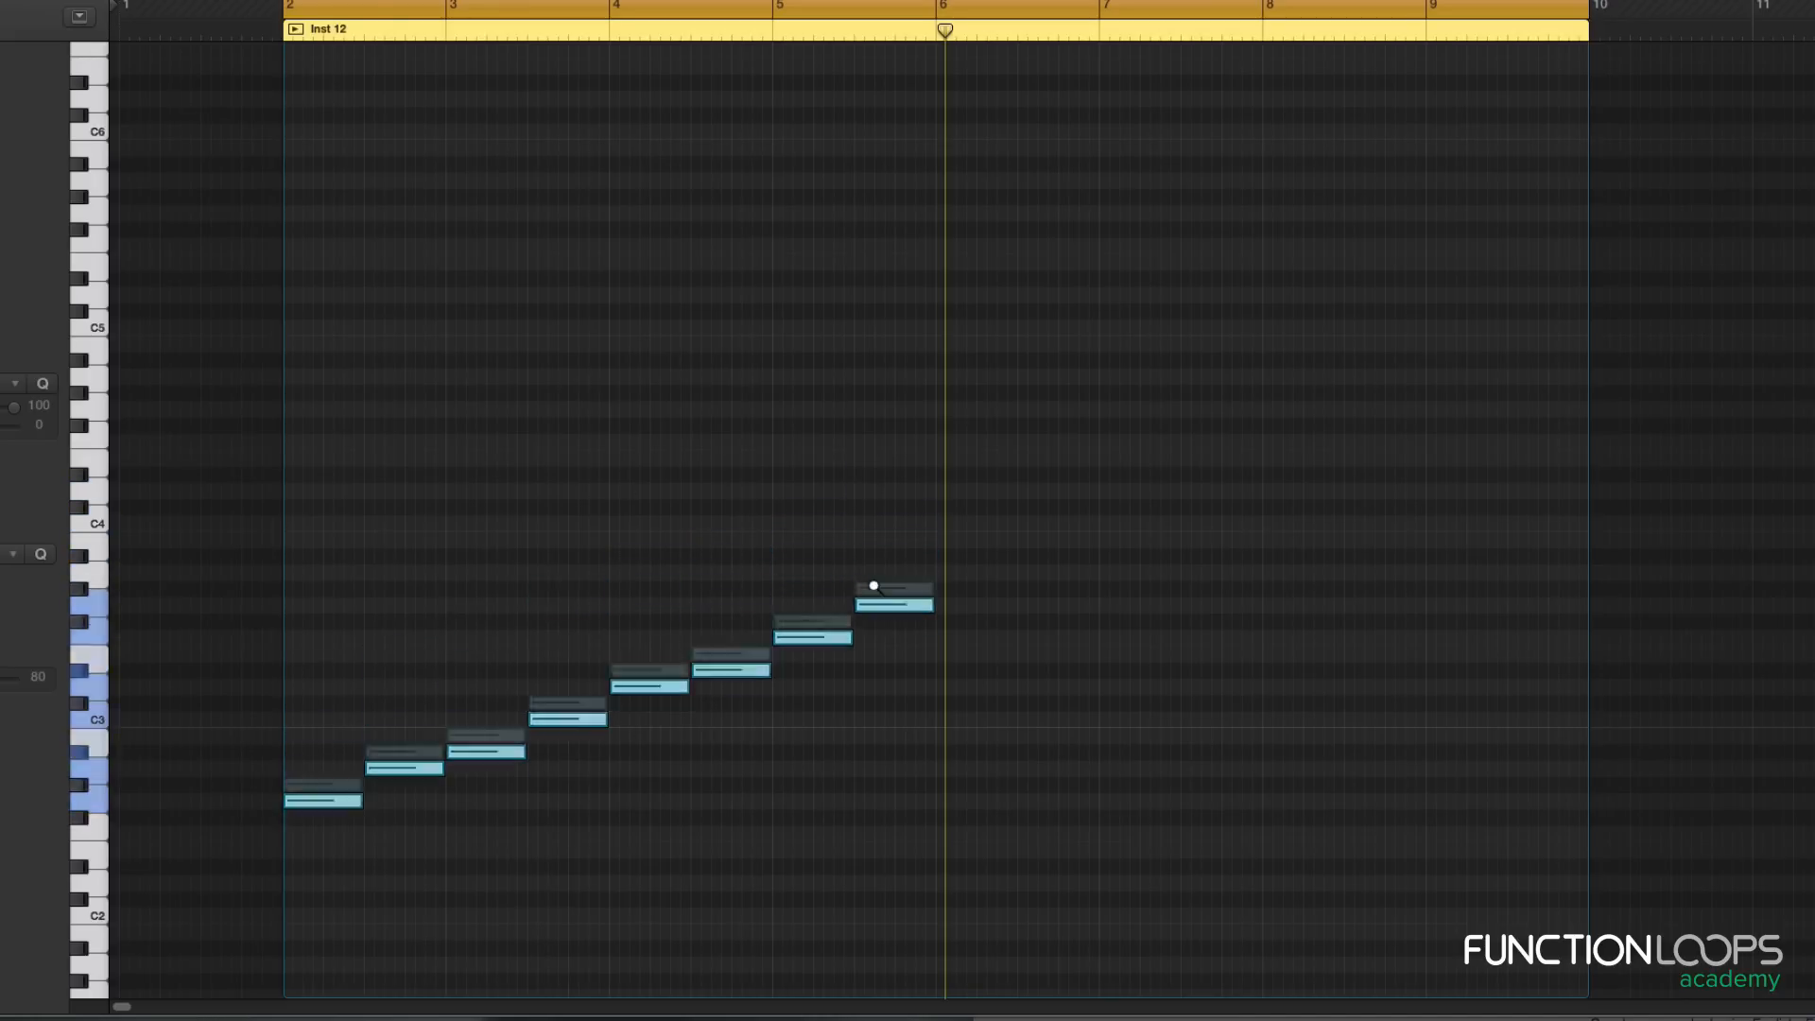
key("alt+Up")
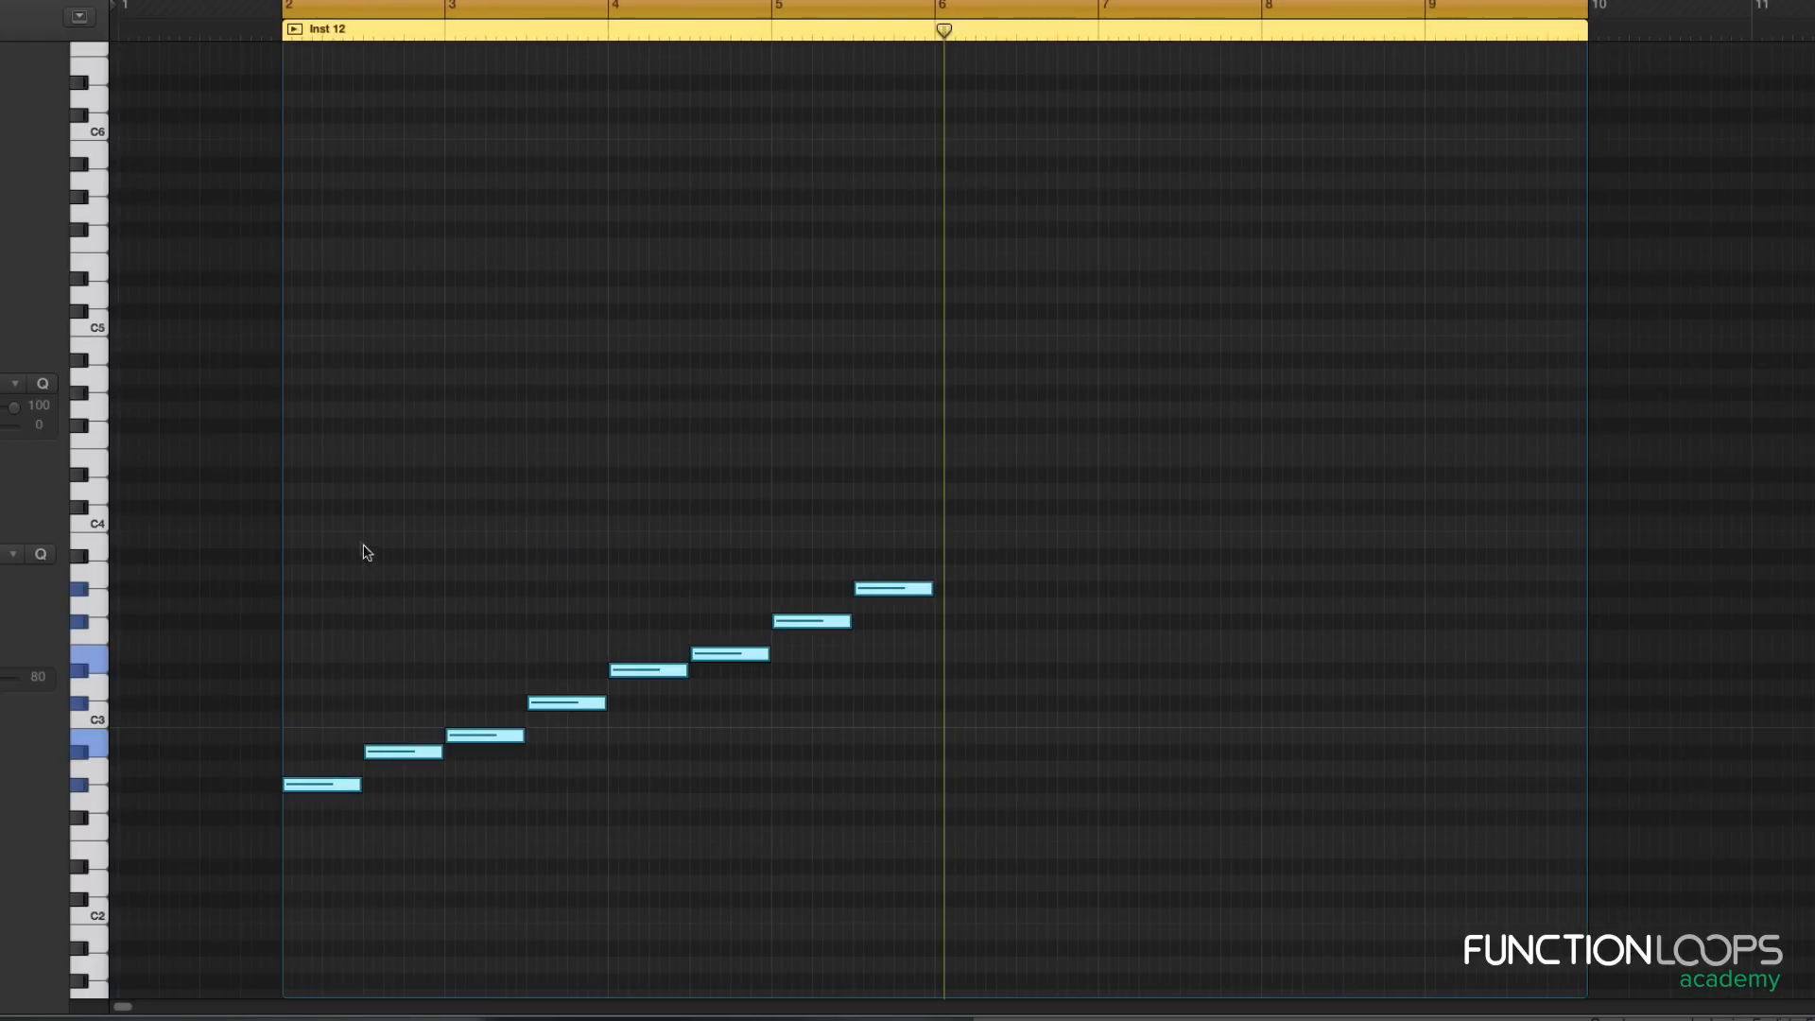
Step: Select the entire G# minor scale and delete it from the region
left_click_drag(336, 440, 980, 925)
key("Delete")
Step: Pencil an A2 note at bar 2 and lengthen it to one full bar
key("super+Right")
key("super+Down")
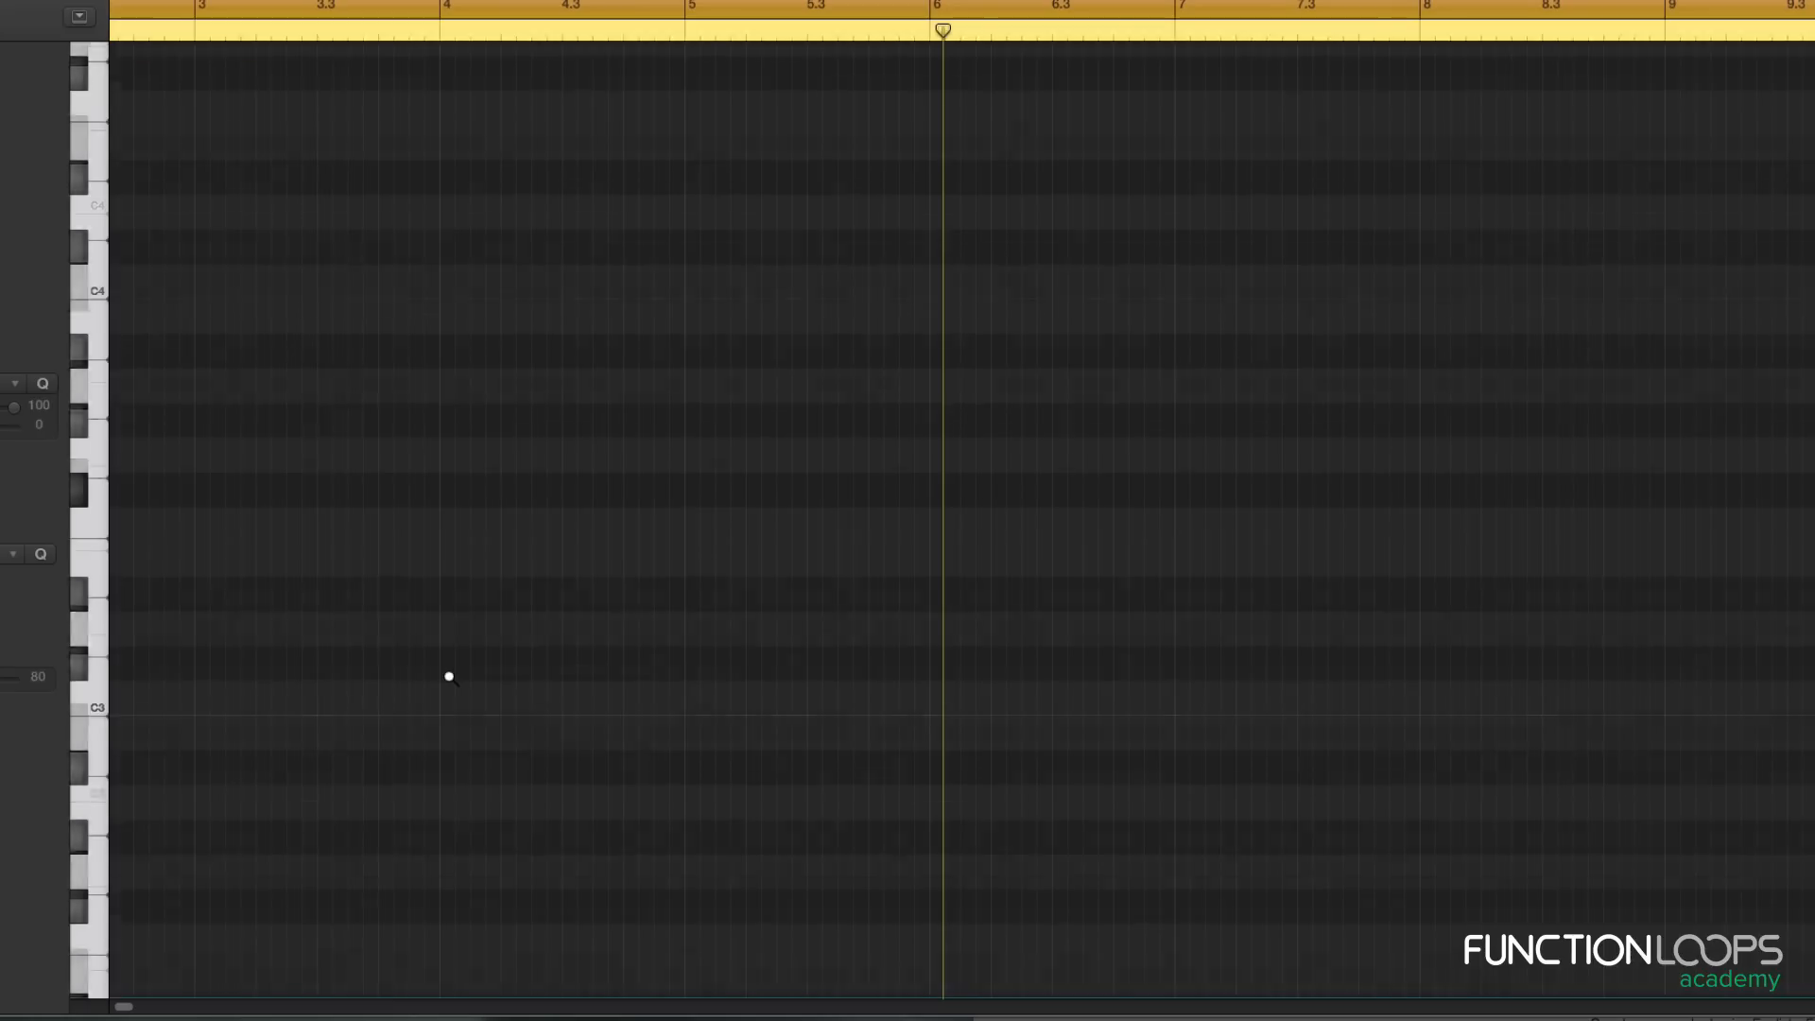
scroll(449, 679, "left", 5)
key("super+Down")
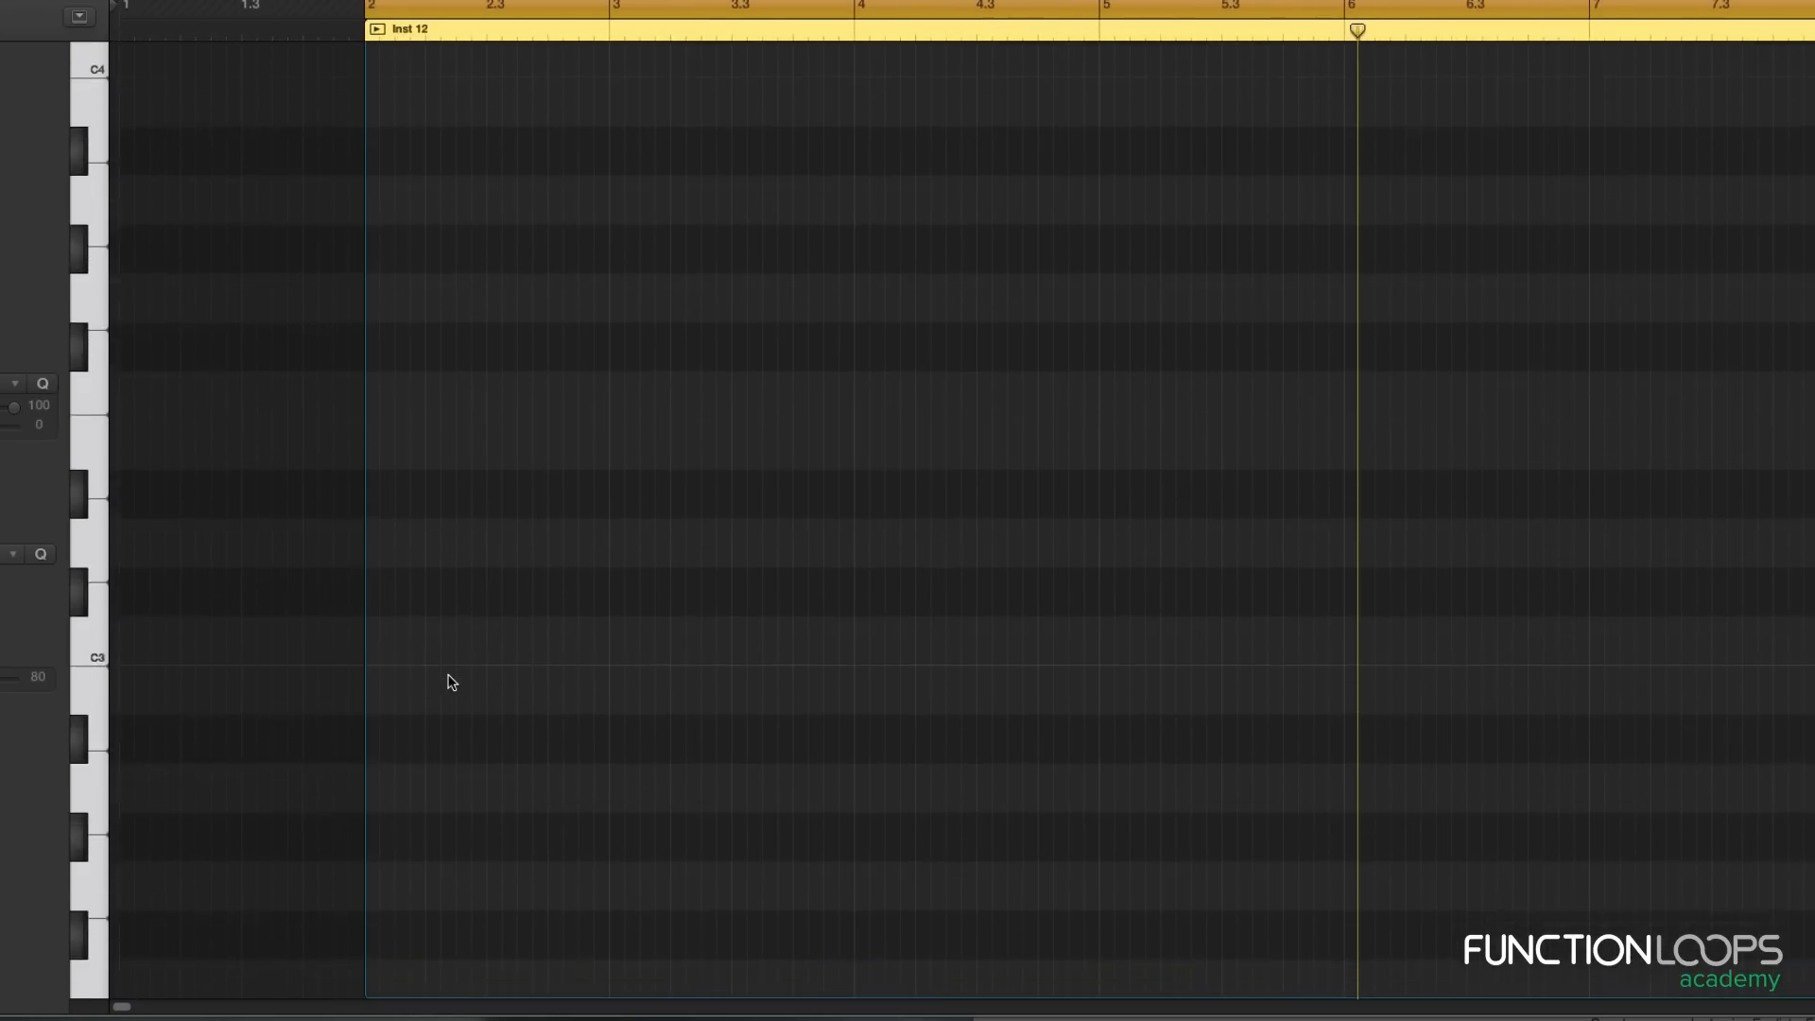
key("t")
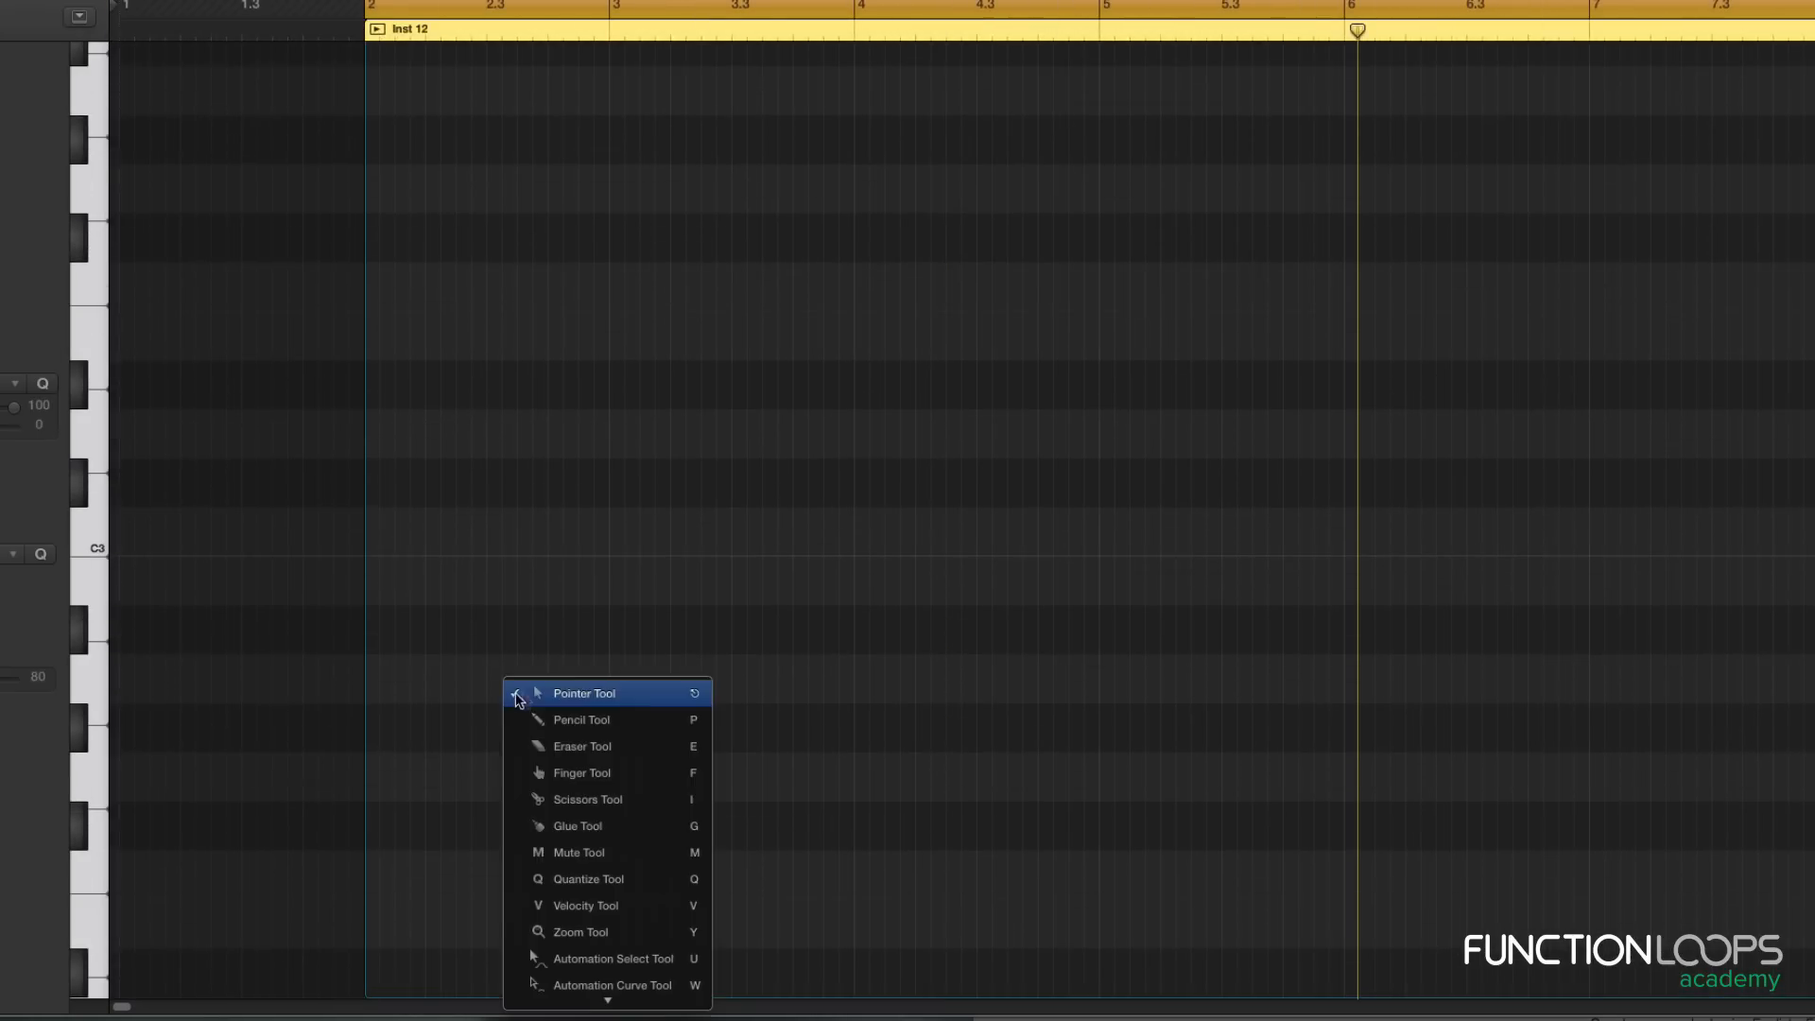
left_click(560, 730)
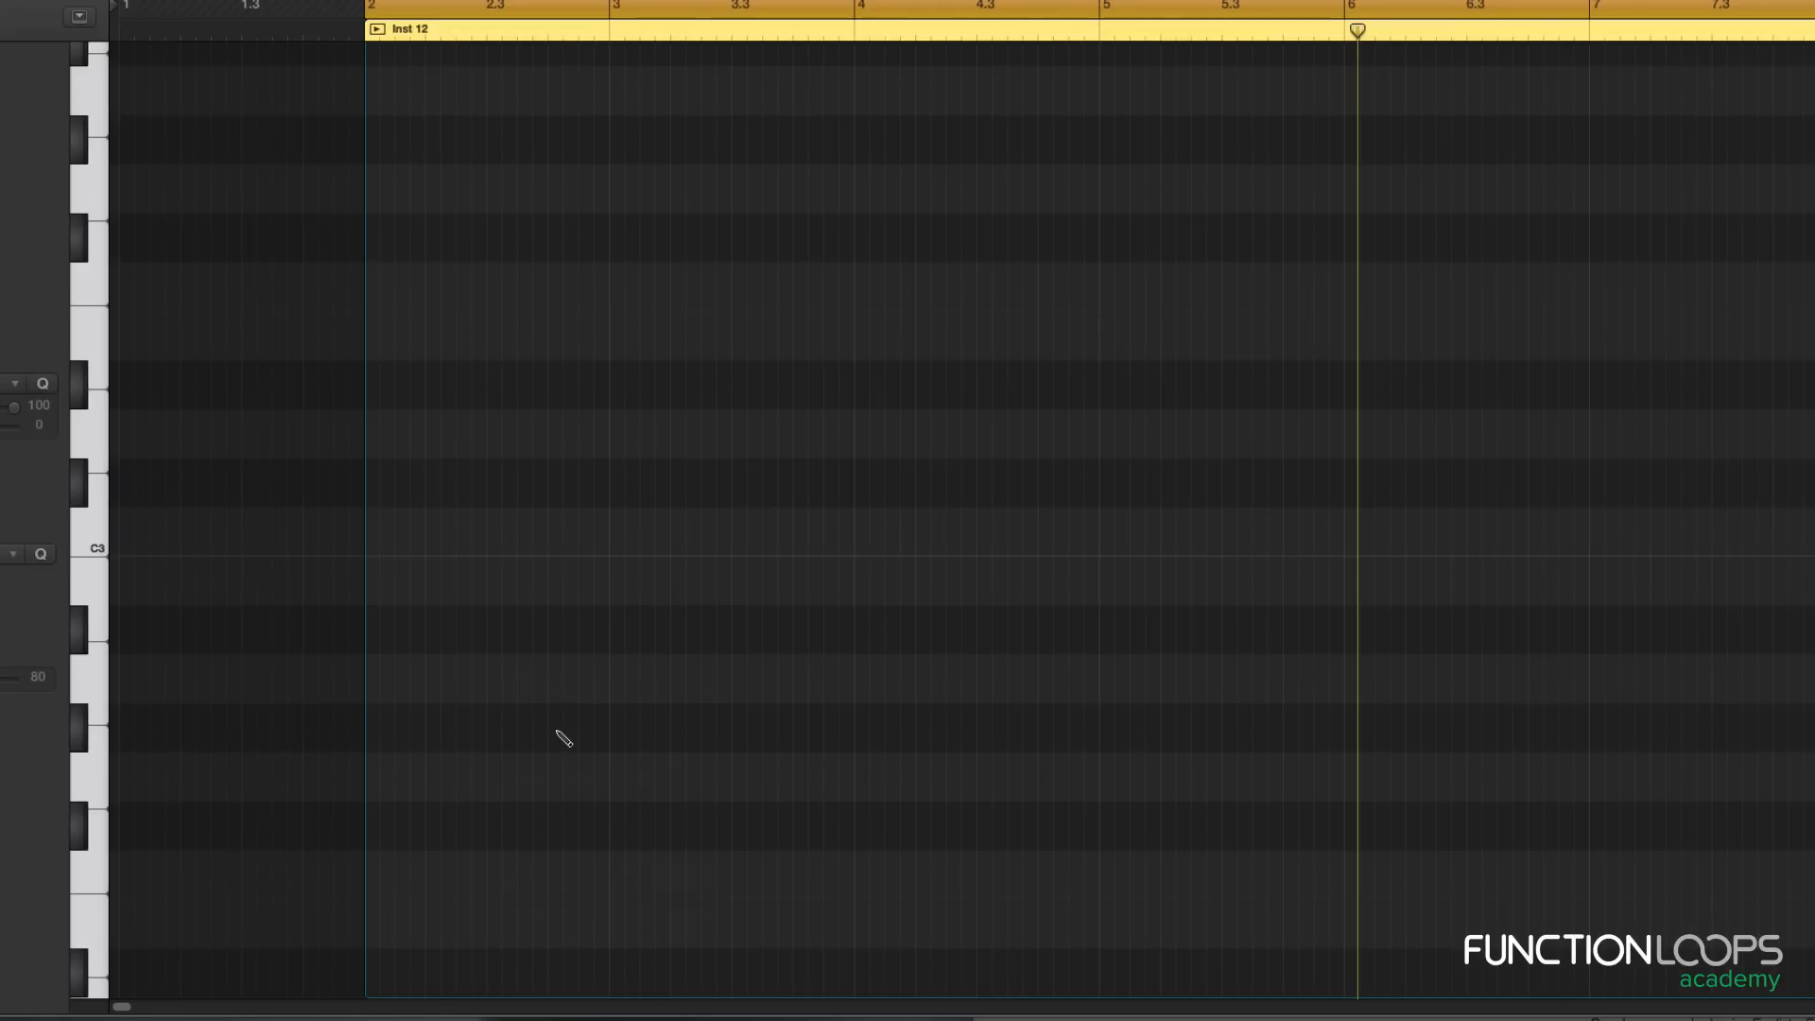
left_click(377, 694)
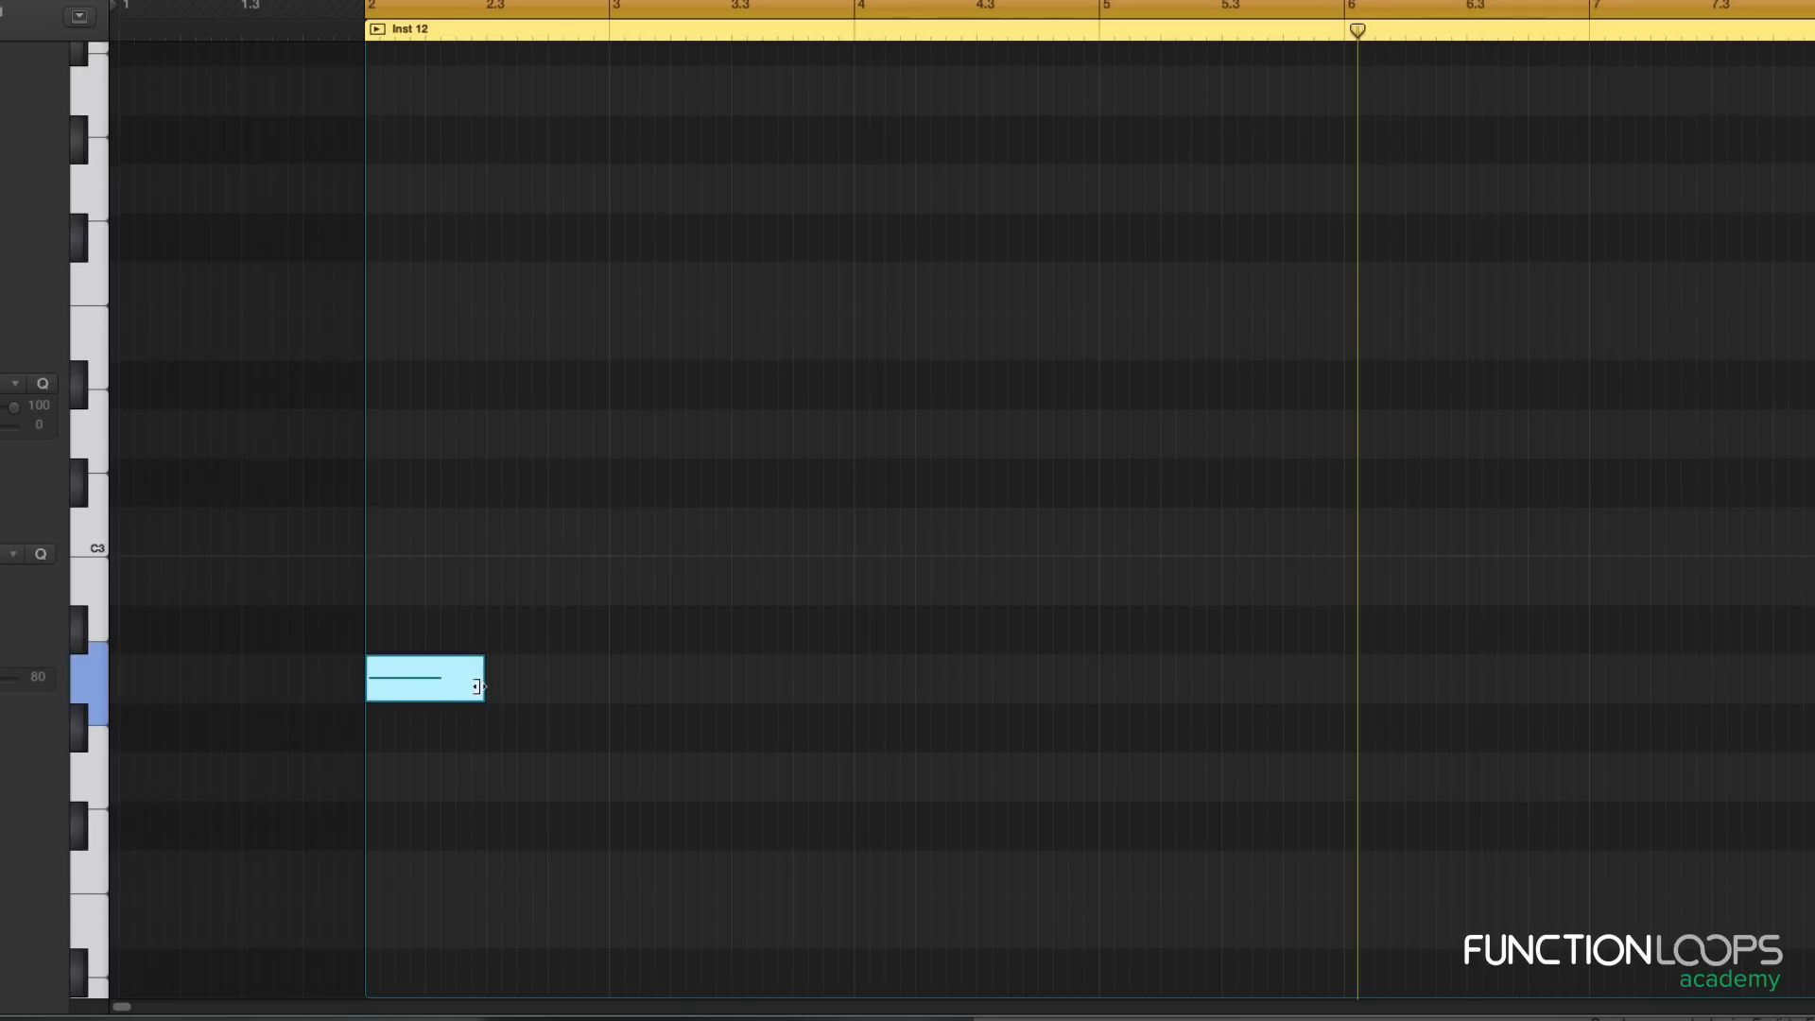
left_click_drag(485, 691, 624, 716)
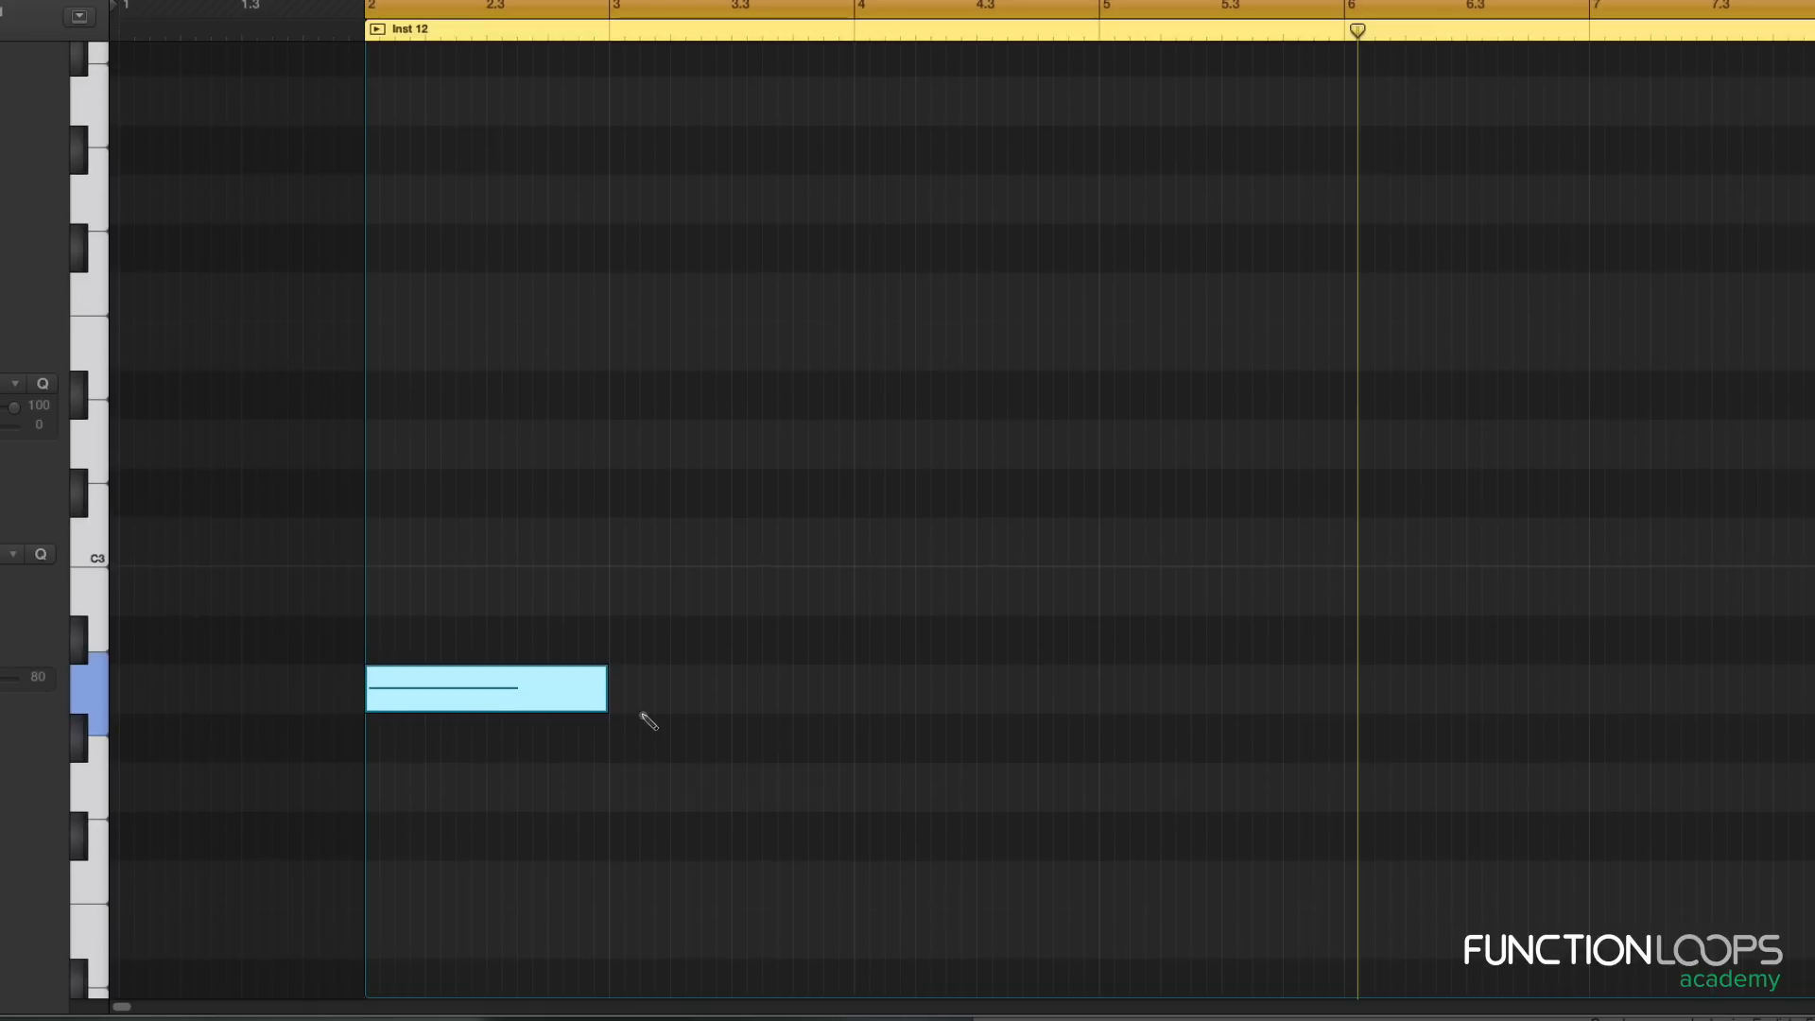
Step: Pencil consecutive one-bar notes A2, B2, C3 and D3 starting at bar 5
key("super+Up")
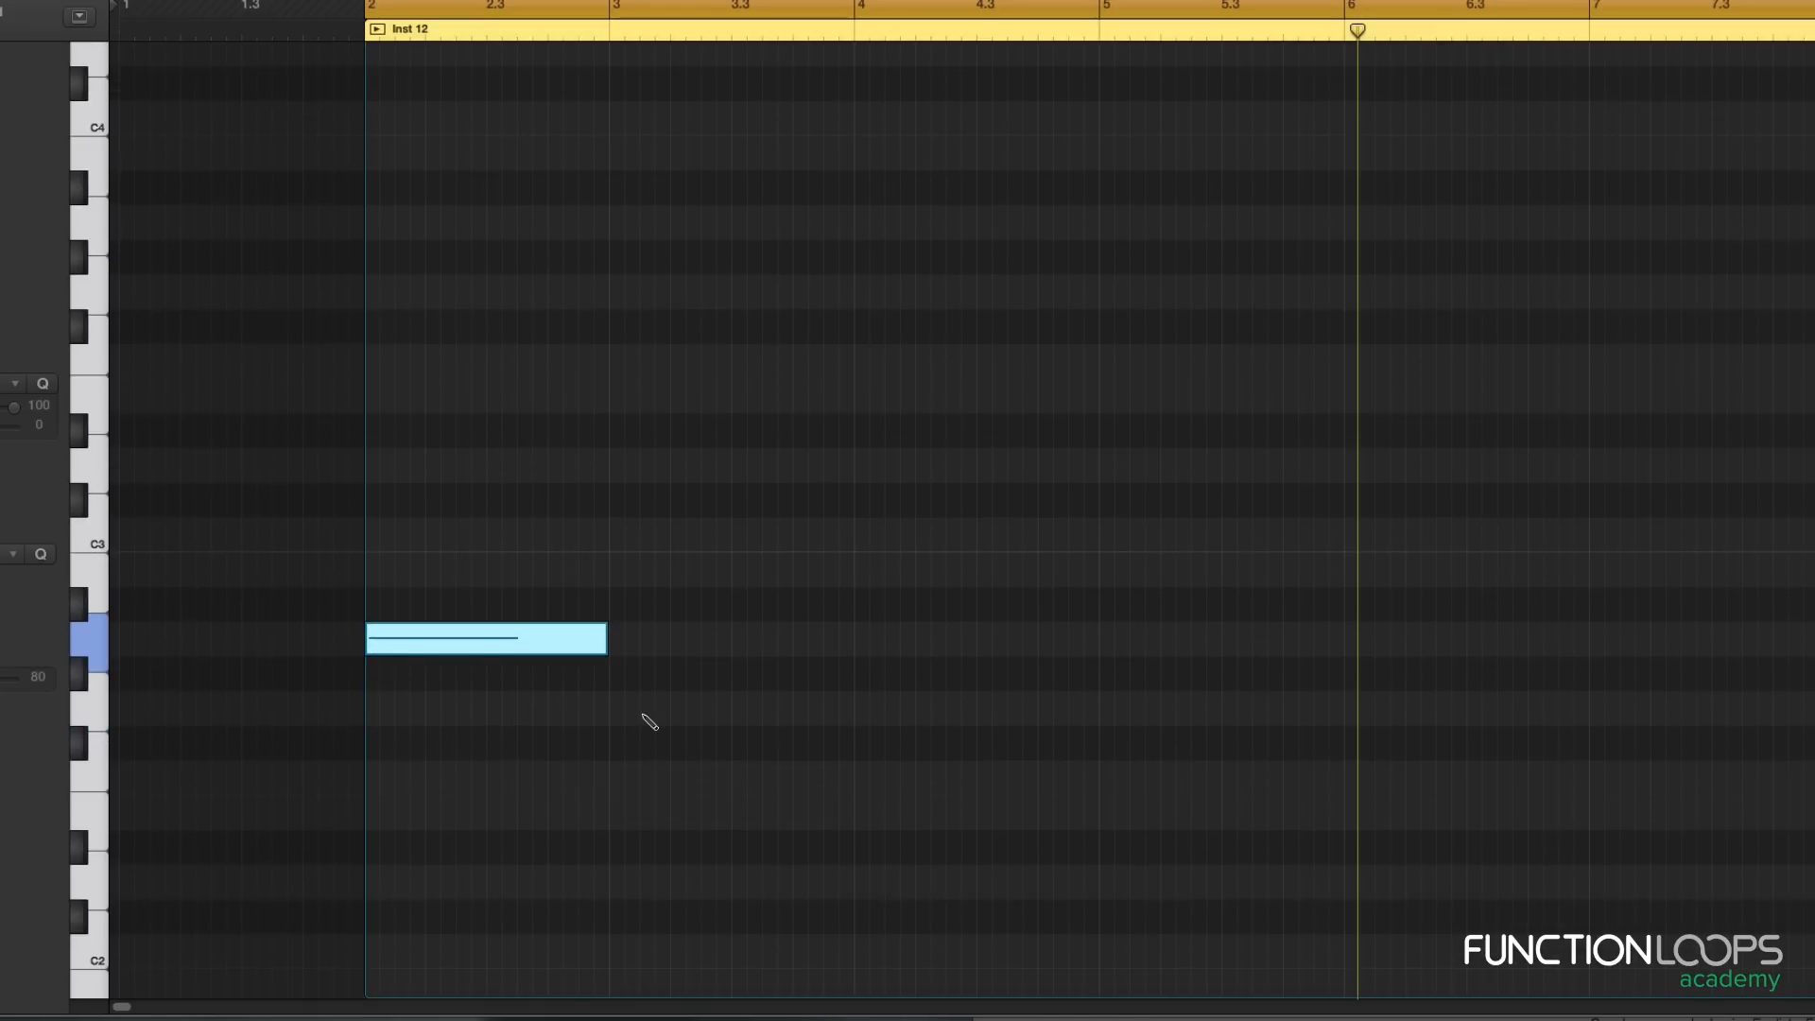
scroll(649, 722, "up", 2)
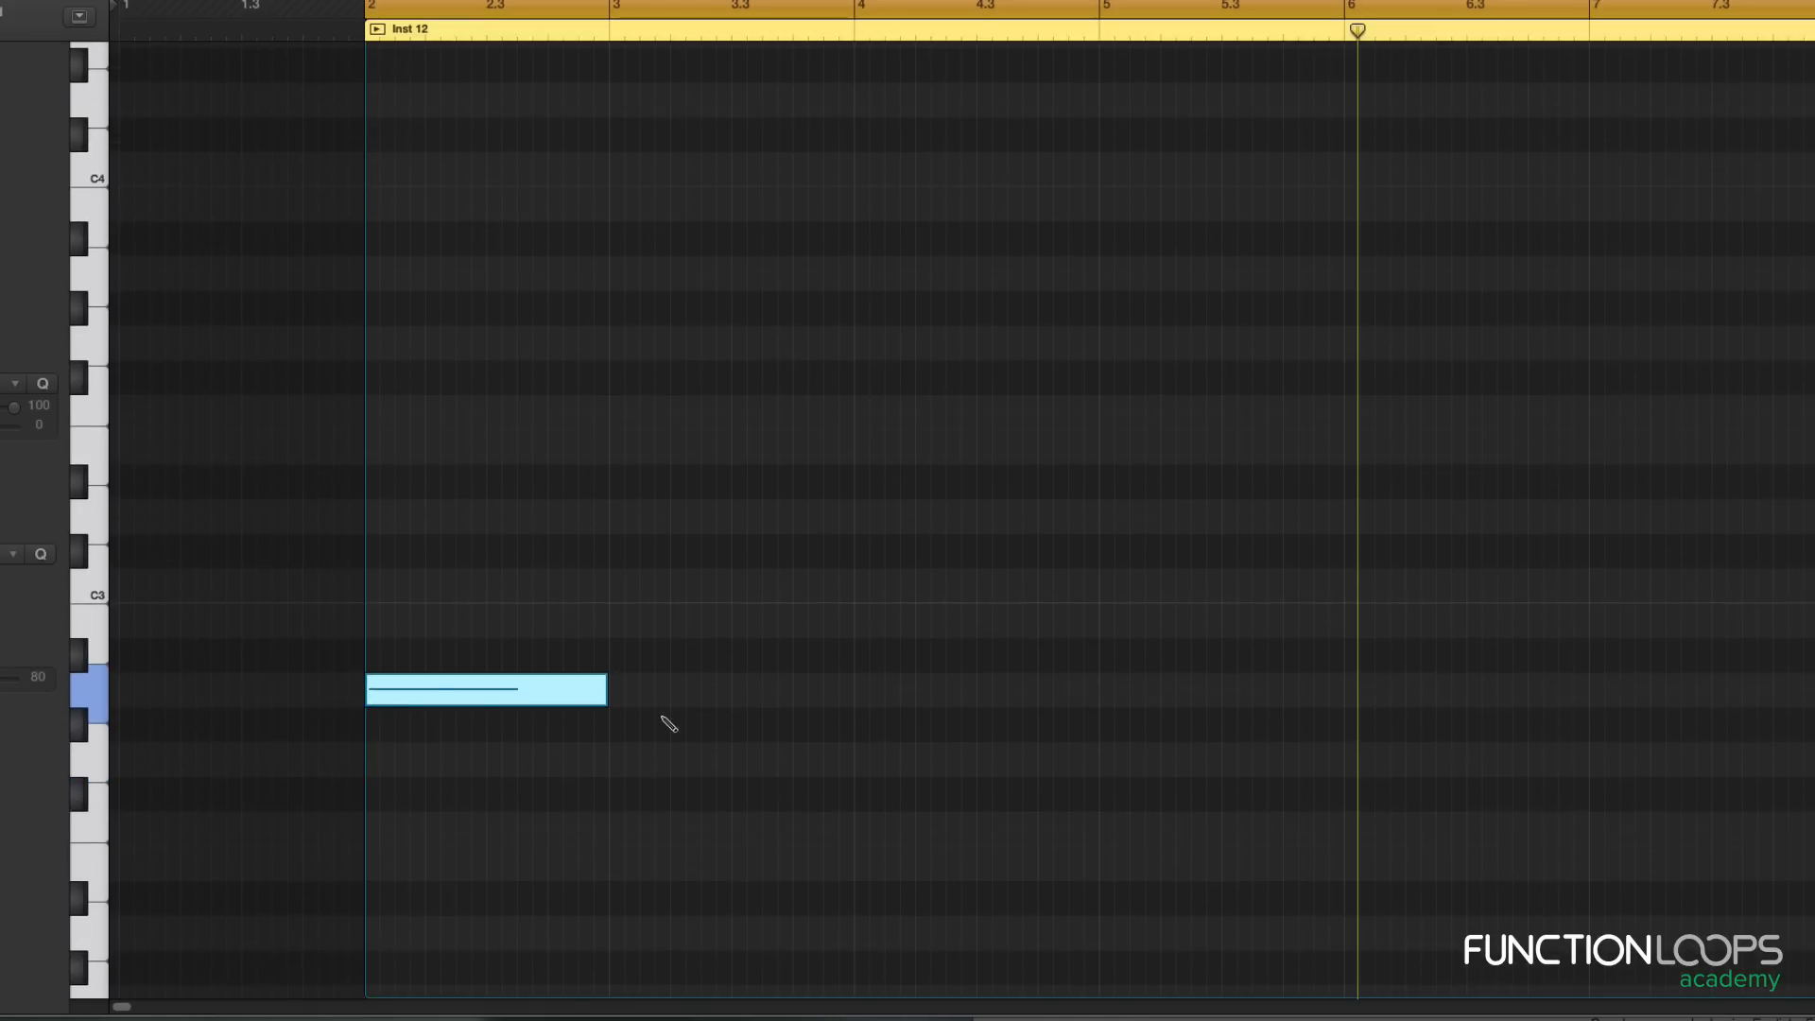
scroll(668, 724, "up", 2)
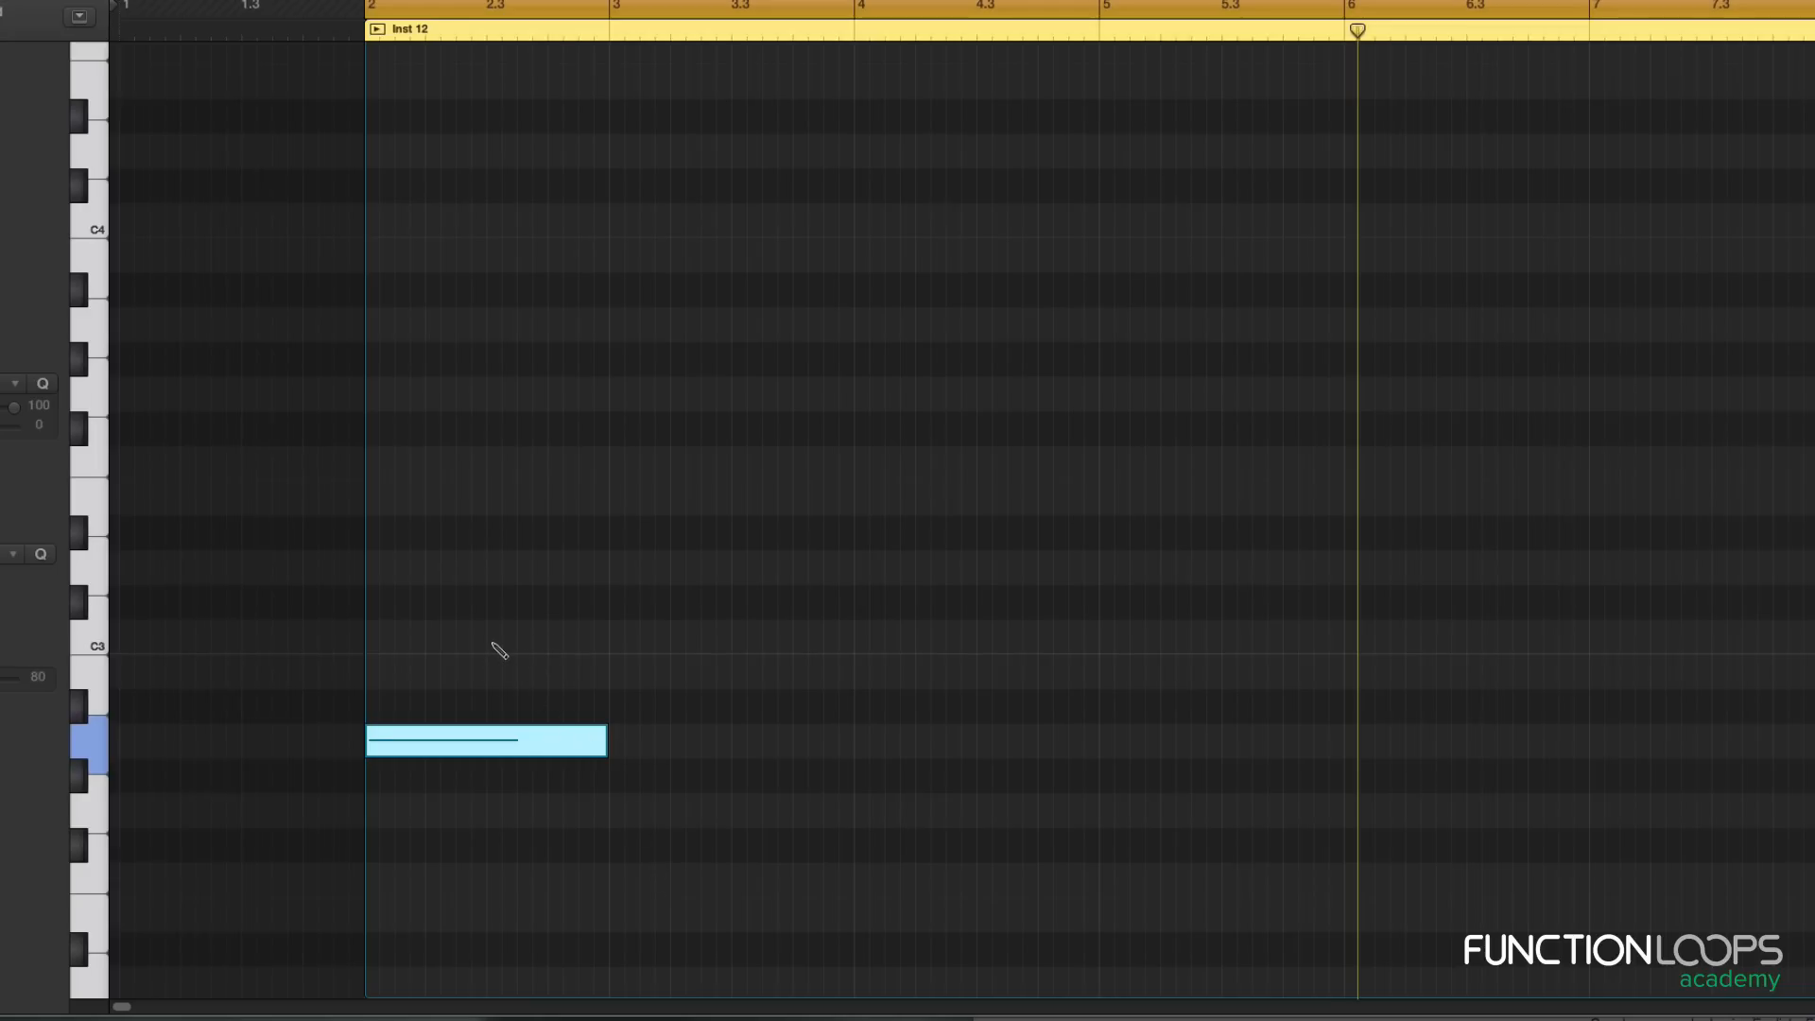
left_click(1116, 741)
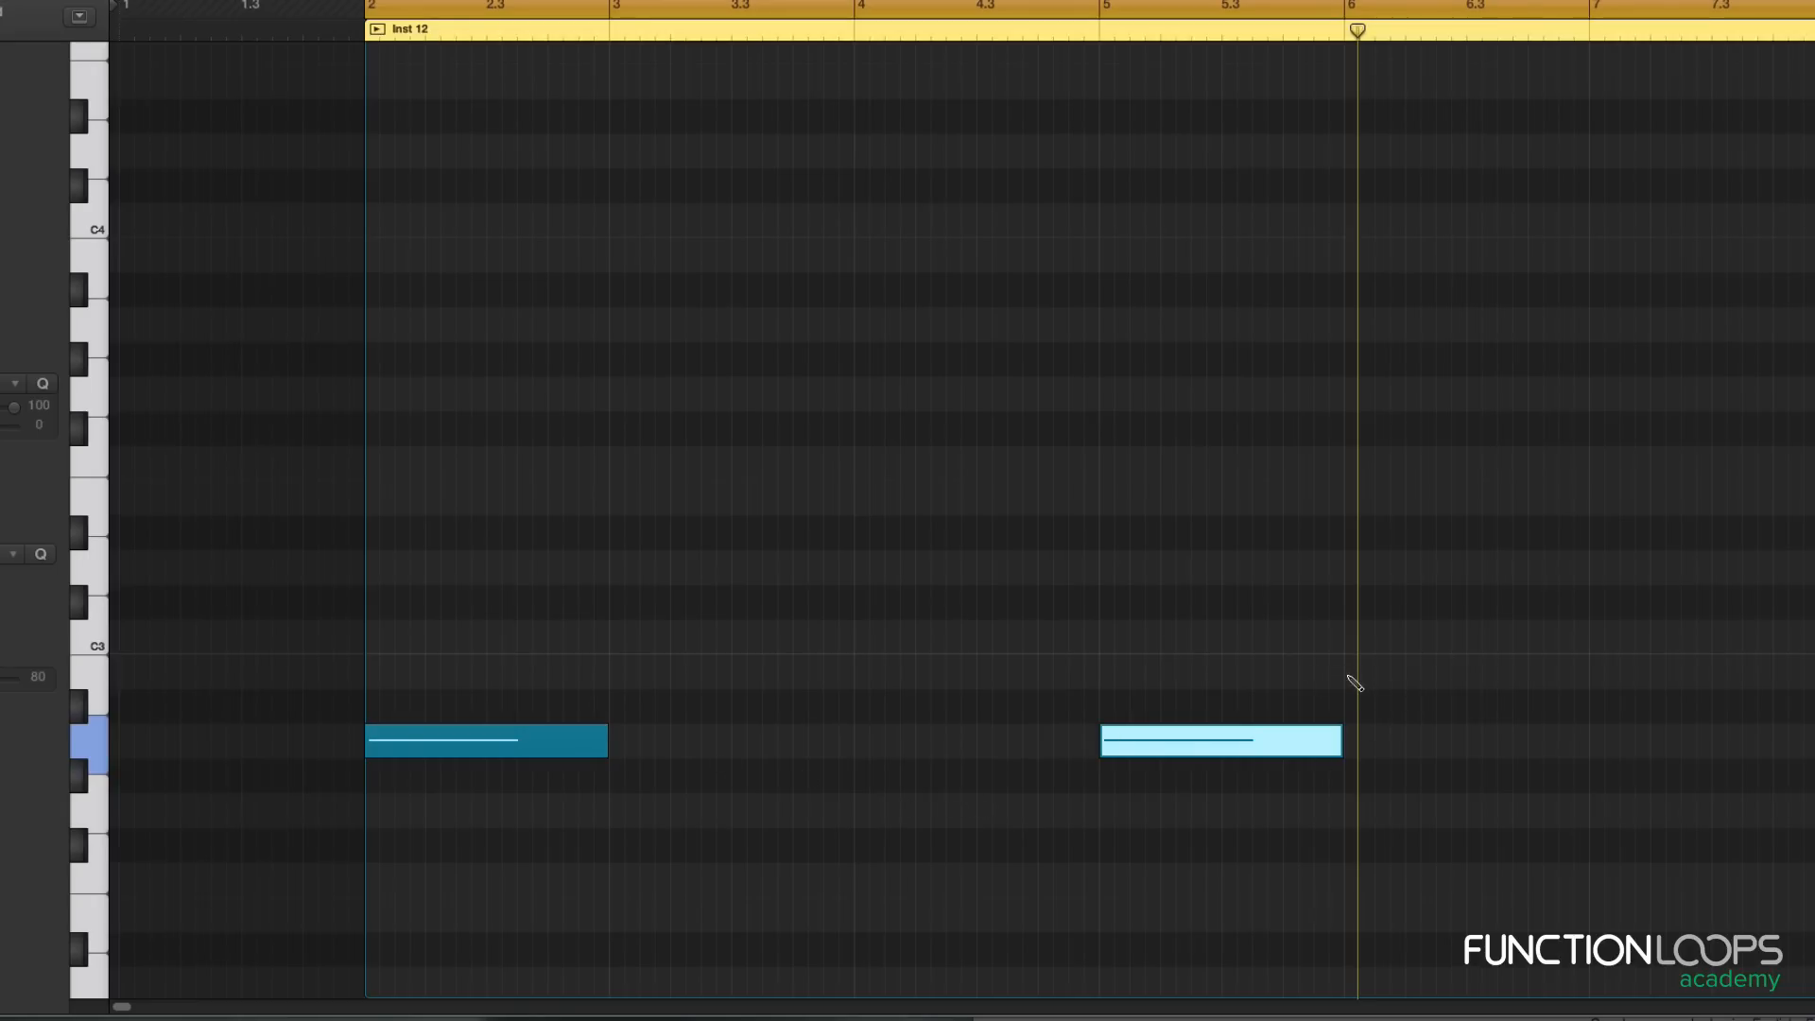
left_click(1351, 680)
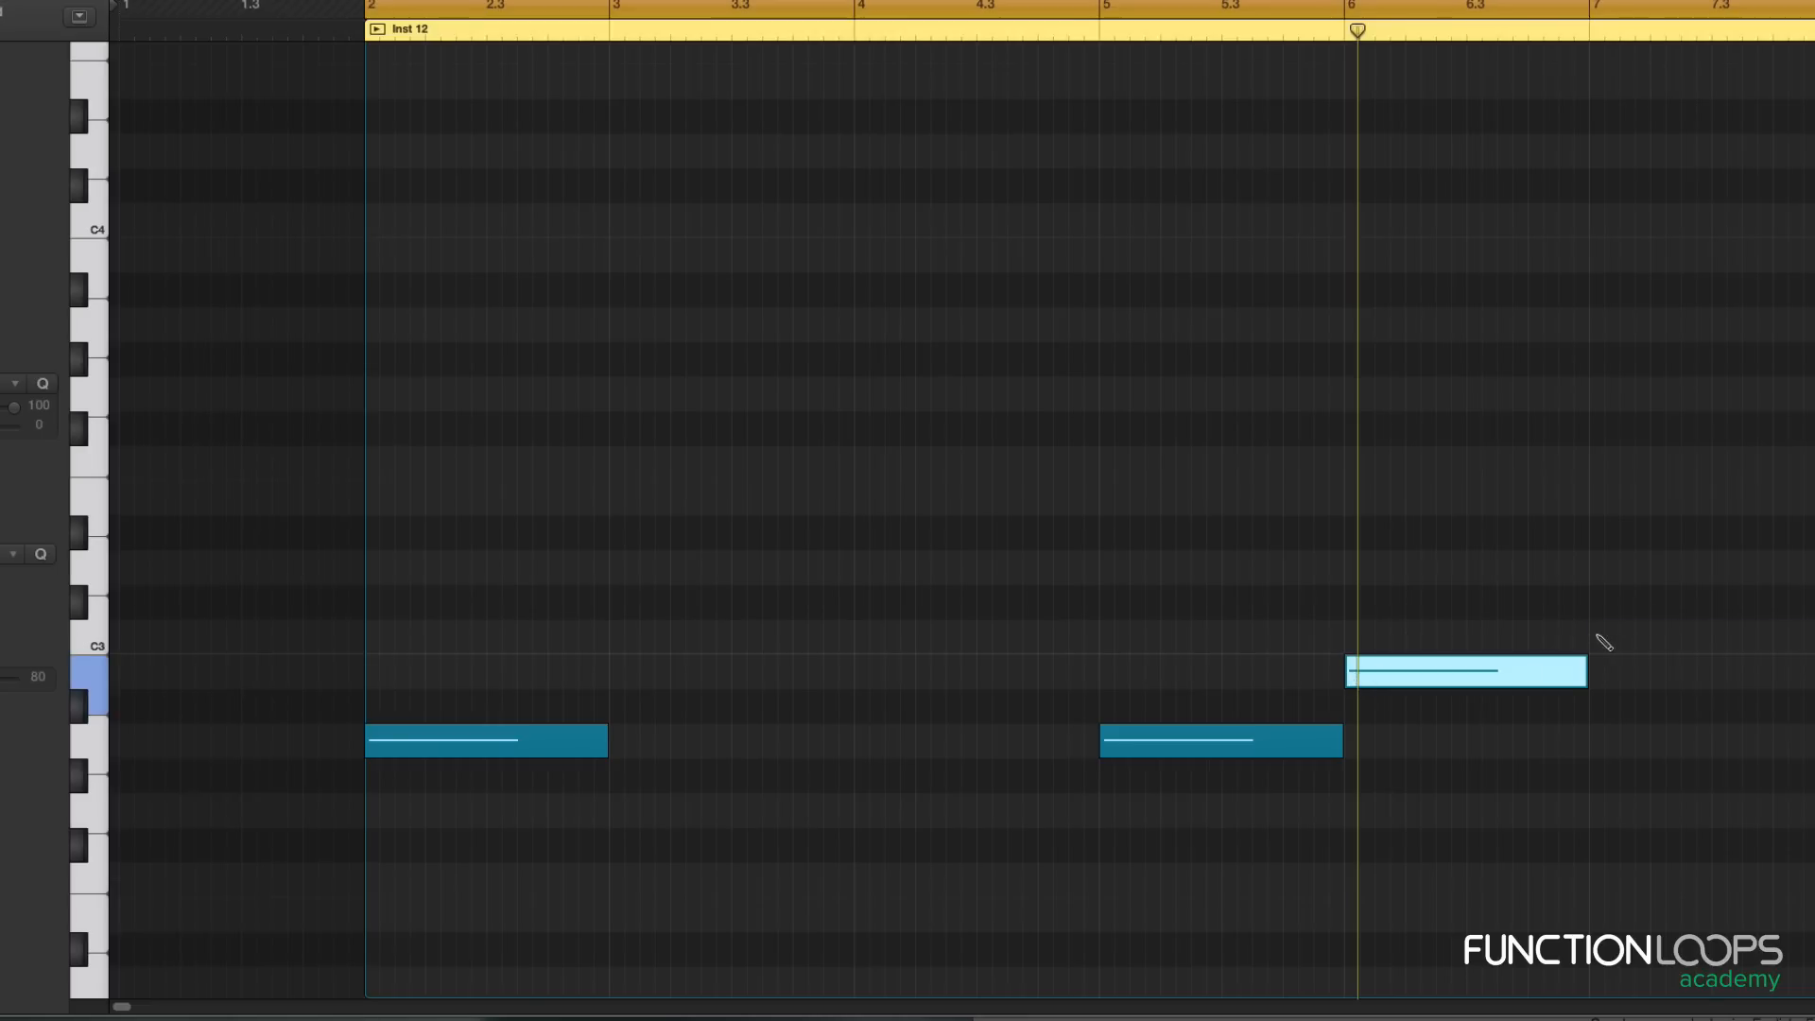
left_click(1597, 636)
left_click(1813, 567)
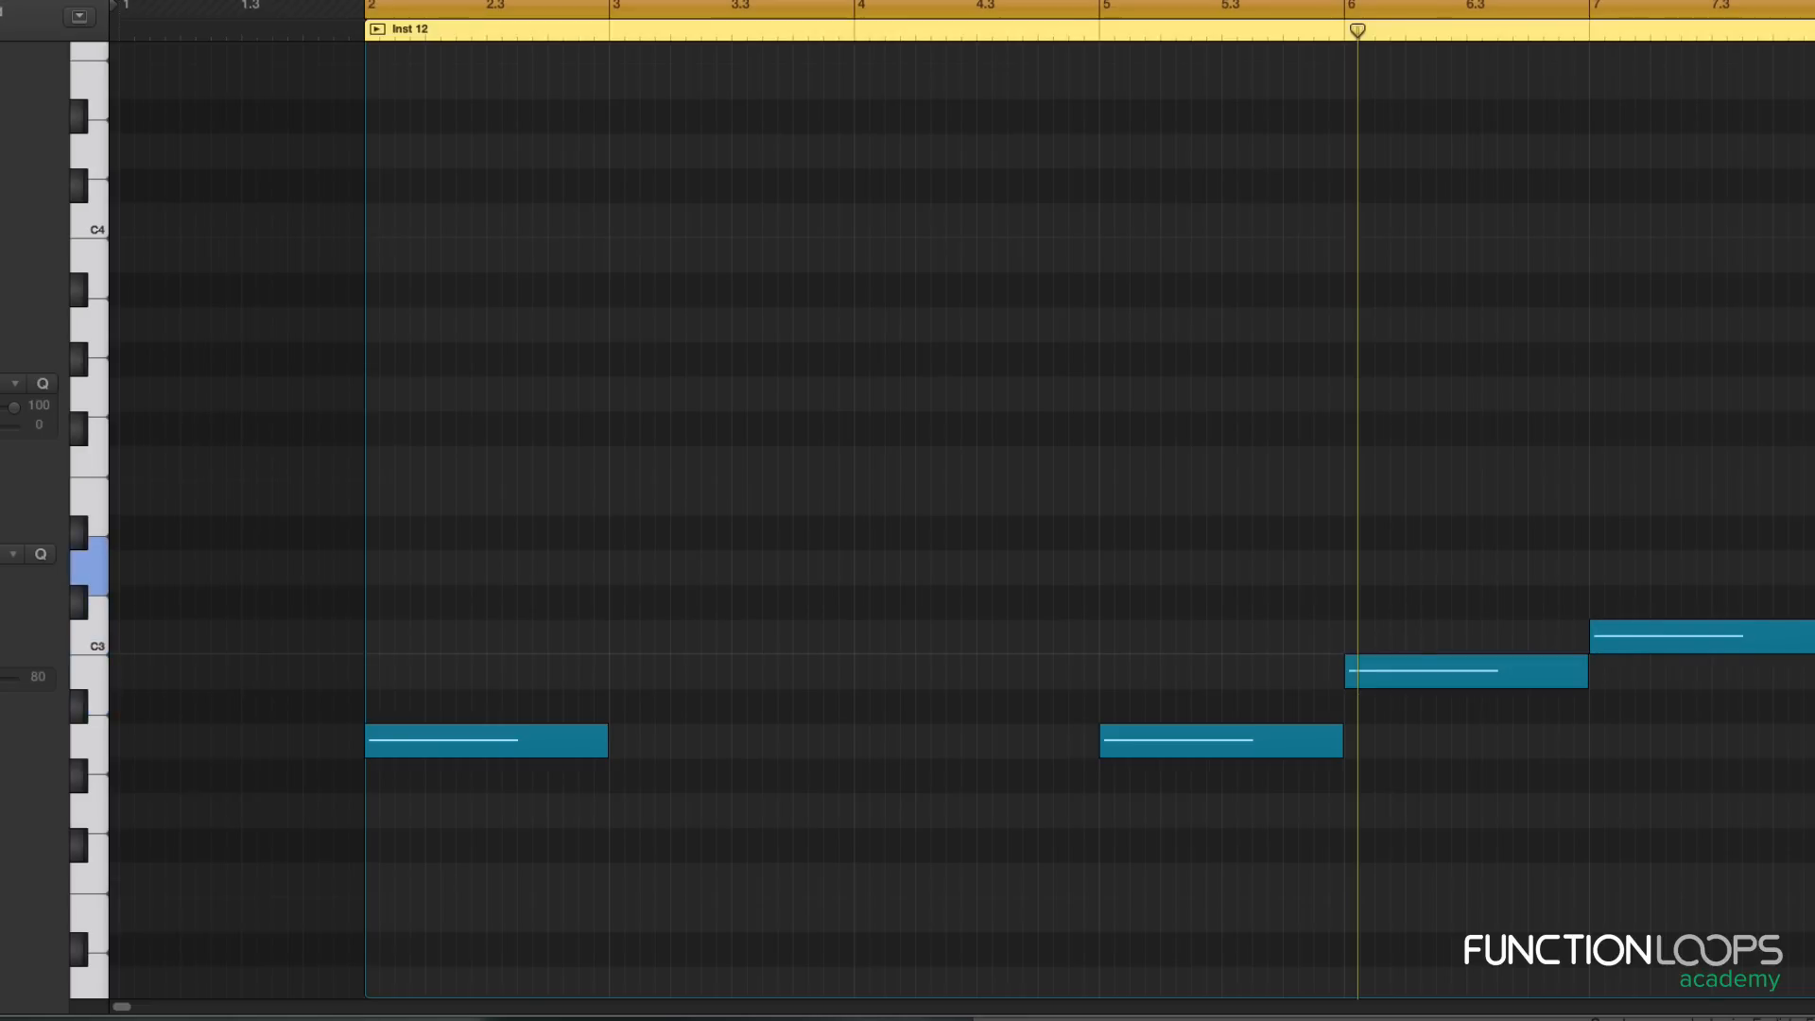
Step: Switch back to the Pointer tool and turn off Cycle mode
scroll(1147, 895, "right", 5)
key("t")
key("t")
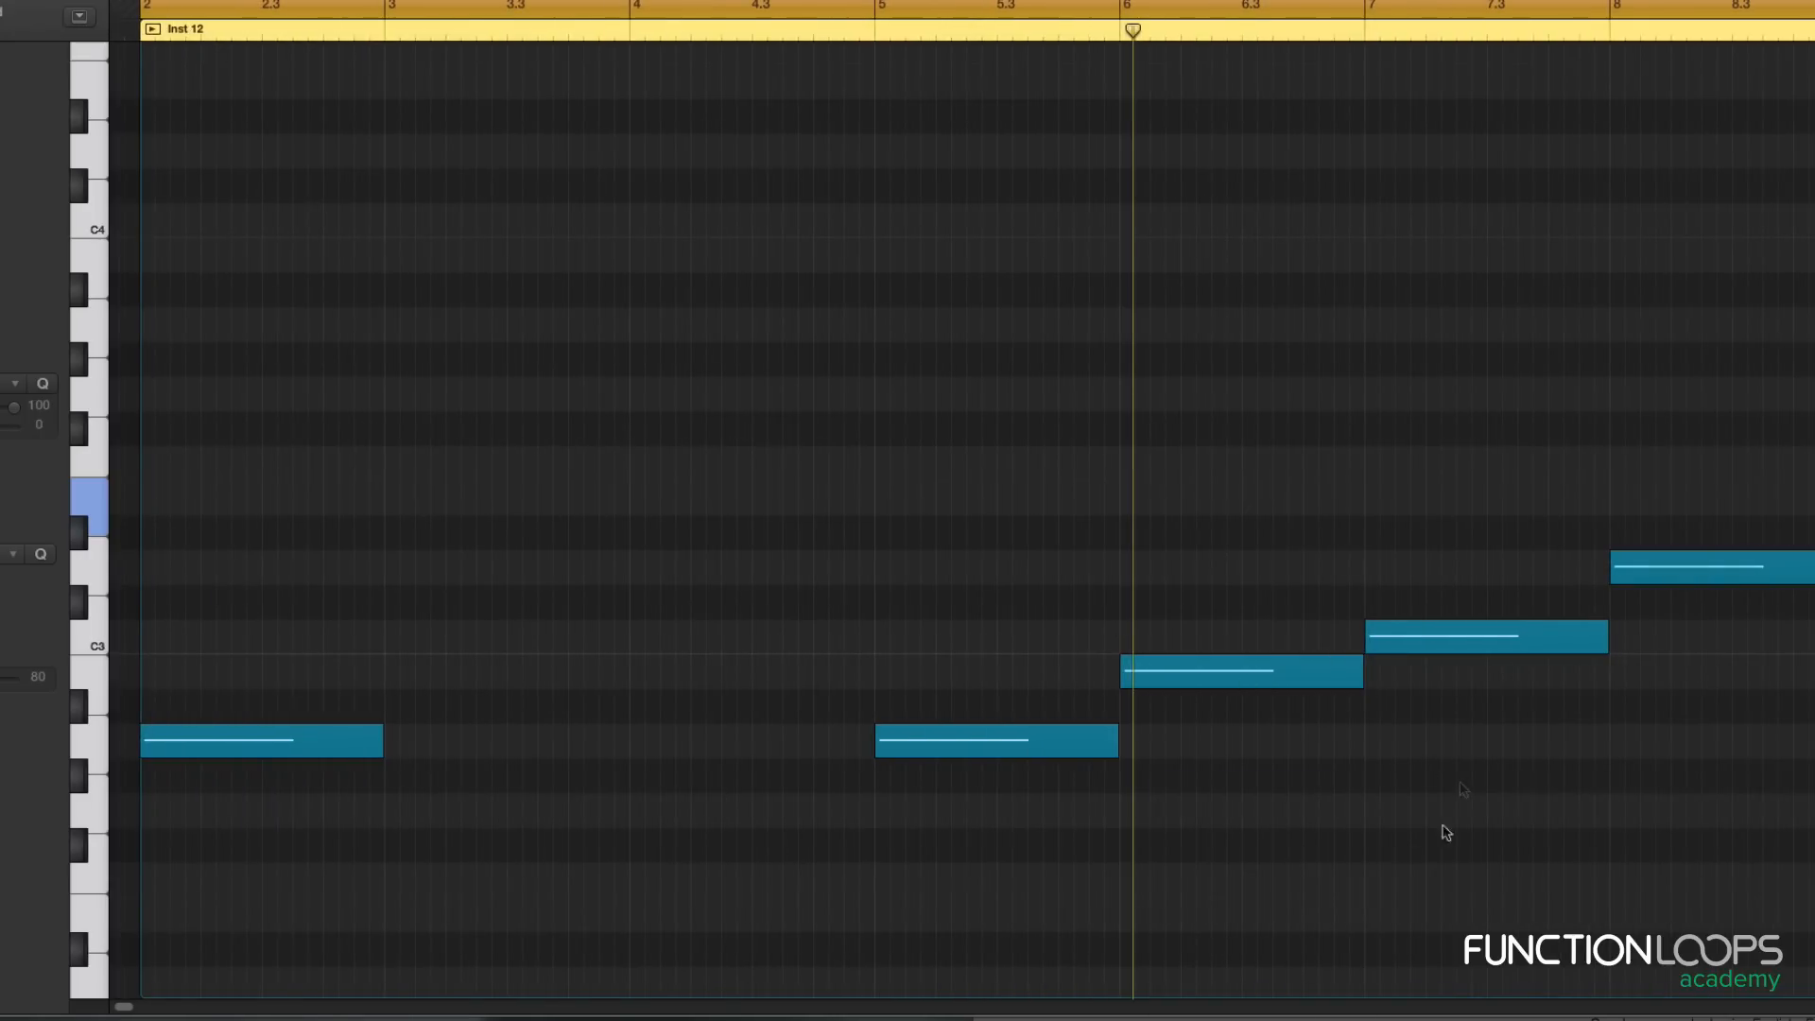
key("c")
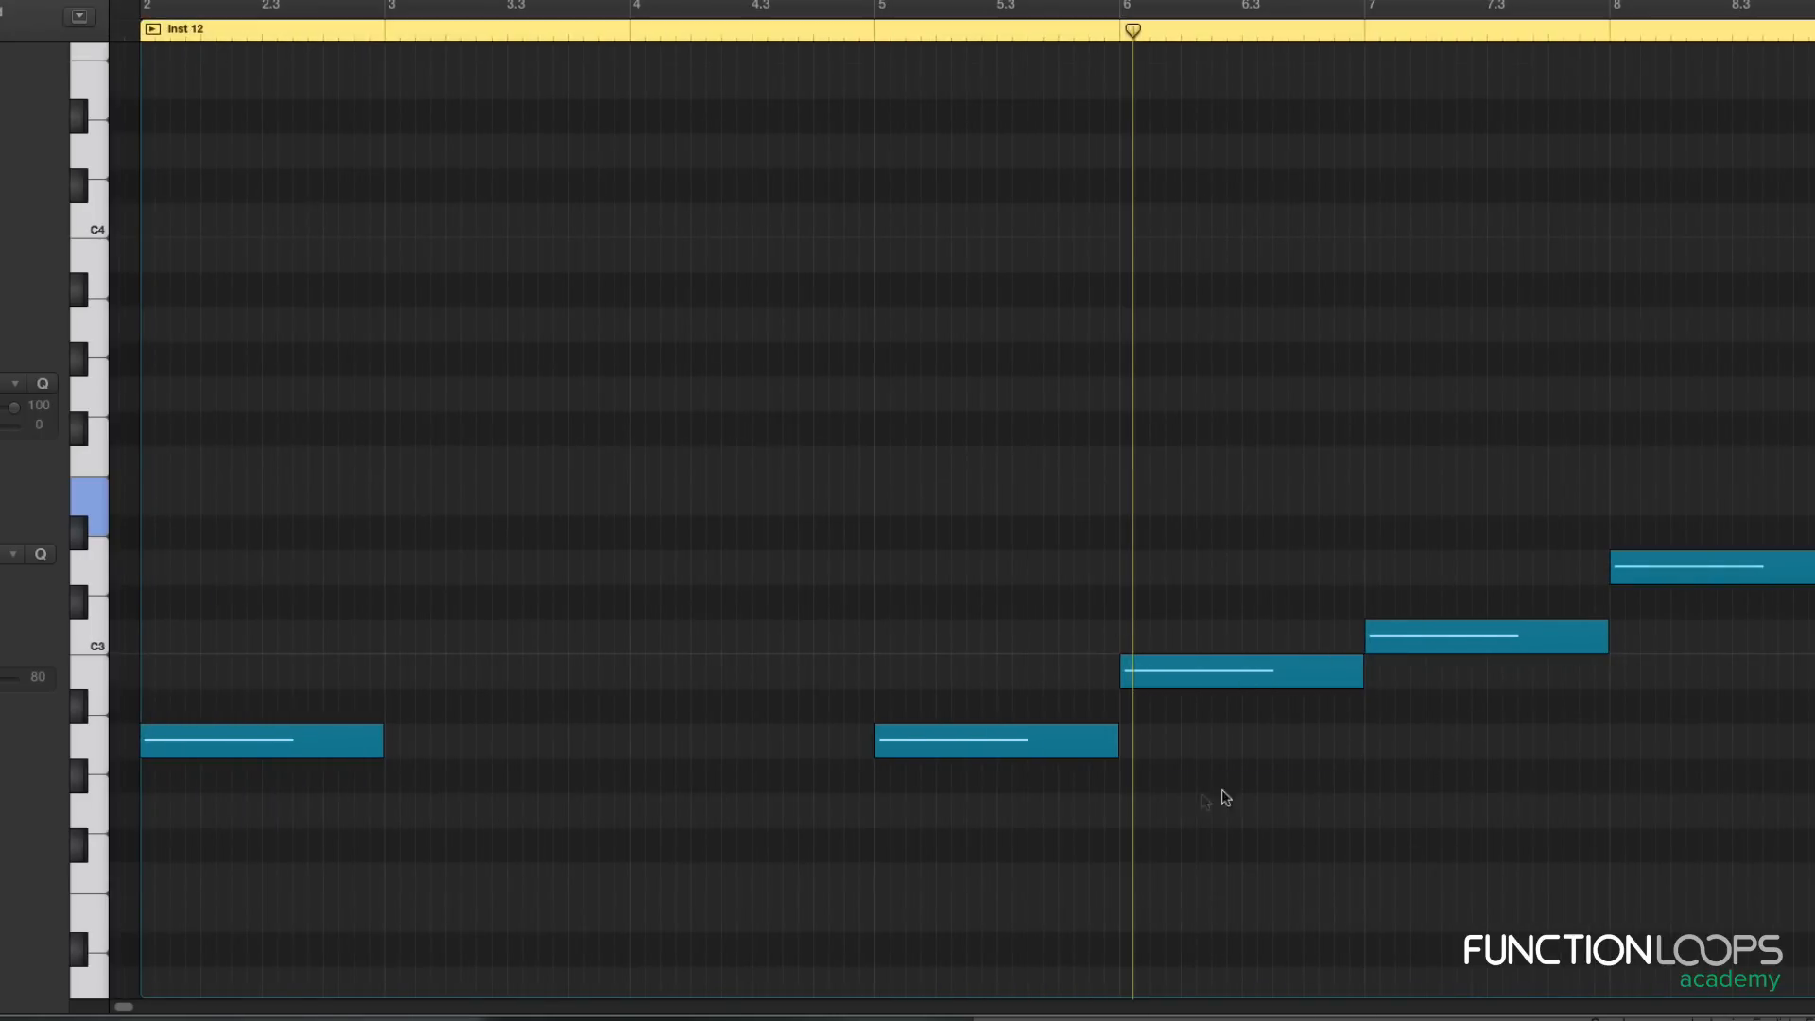
left_click_drag(955, 690, 948, 856)
left_click_drag(1227, 571, 1226, 810)
left_click_drag(1427, 570, 1426, 733)
left_click_drag(1673, 501, 1706, 627)
left_click(1796, 454)
Step: Select the A2, B2 and C3 notes in bars 5 to 7 one after another to hear each pitch
scroll(770, 720, "left", 2)
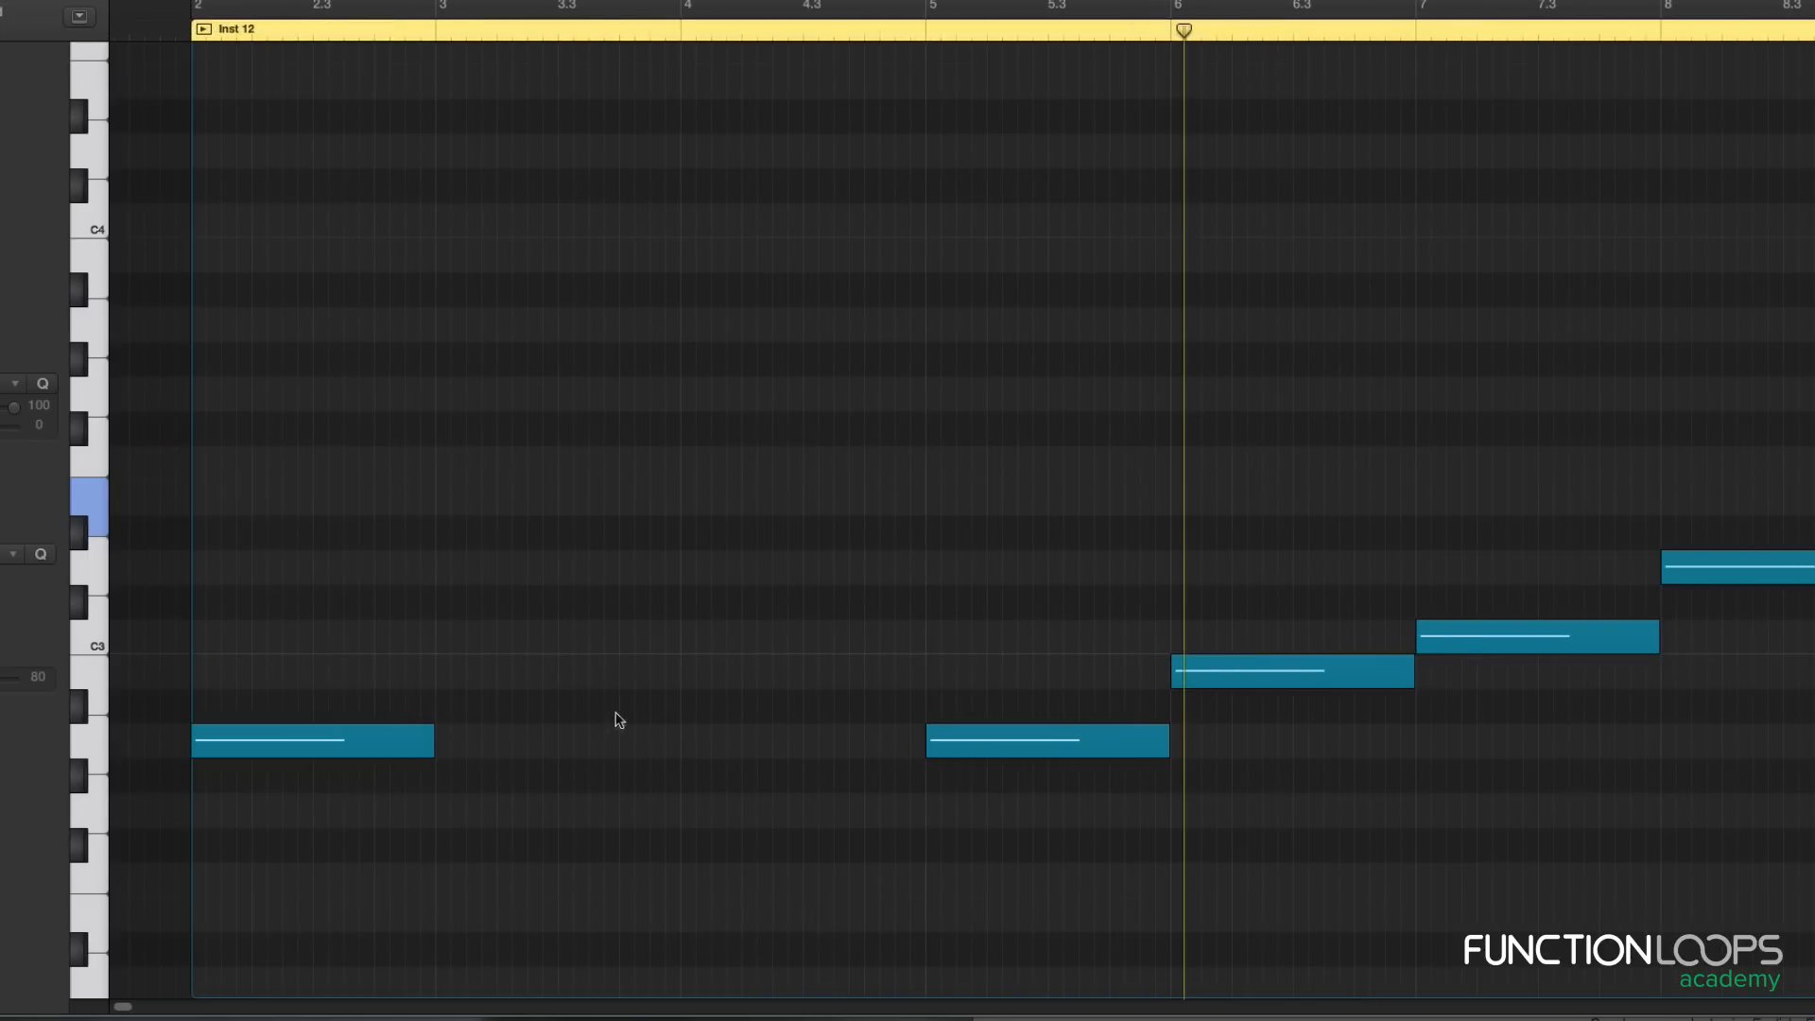
left_click(1018, 741)
left_click(1230, 659)
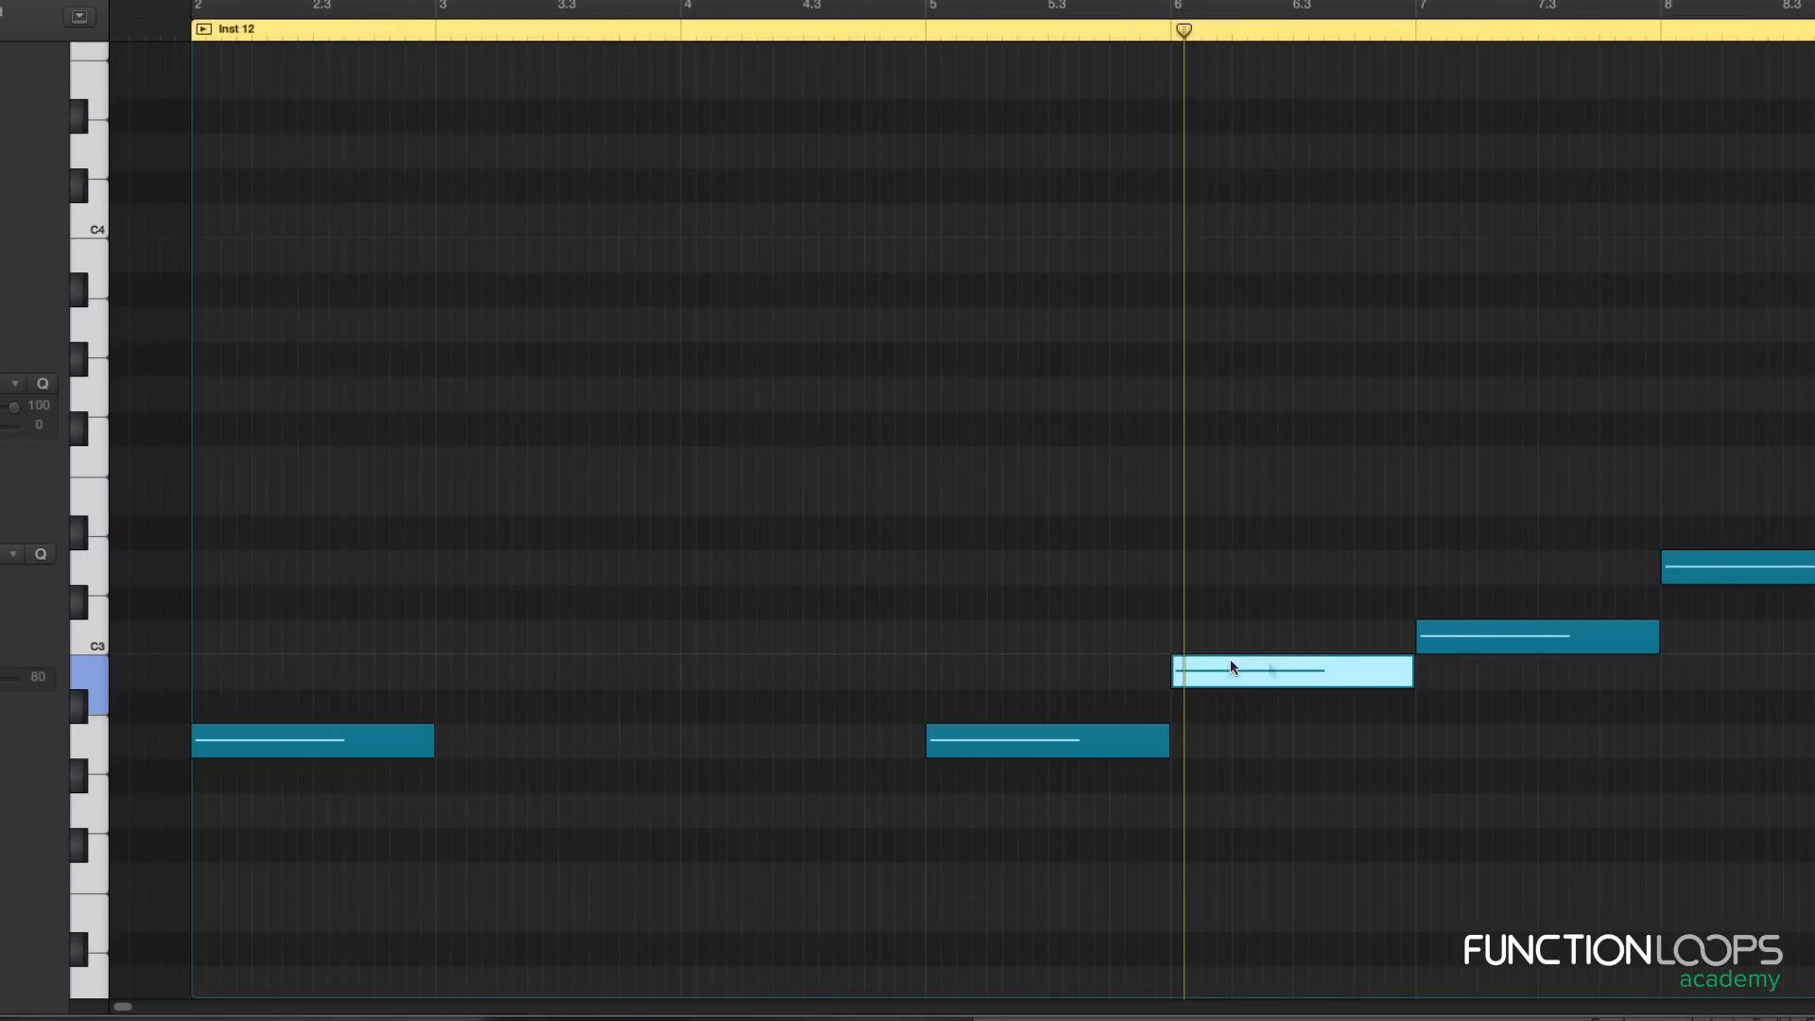
left_click(1531, 633)
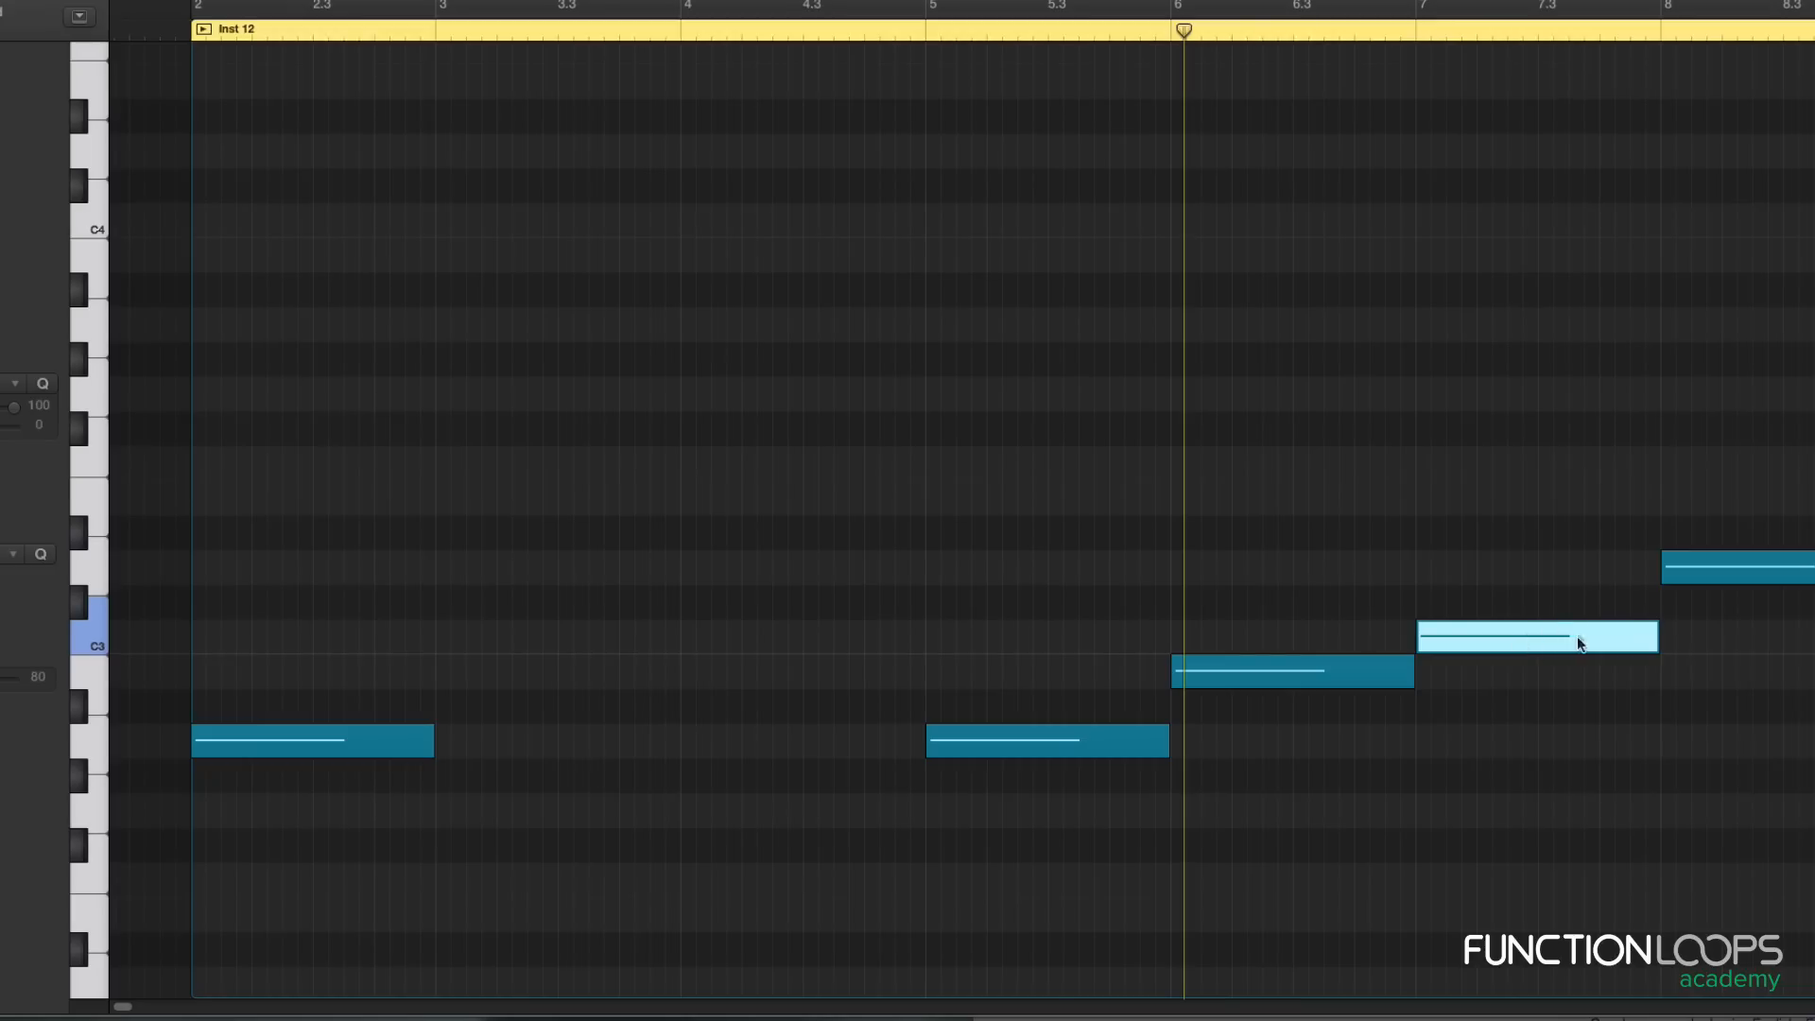
Step: Pencil one-bar C3 and E3 notes above the A2 note at bar 2 to complete the A minor triad
key("t")
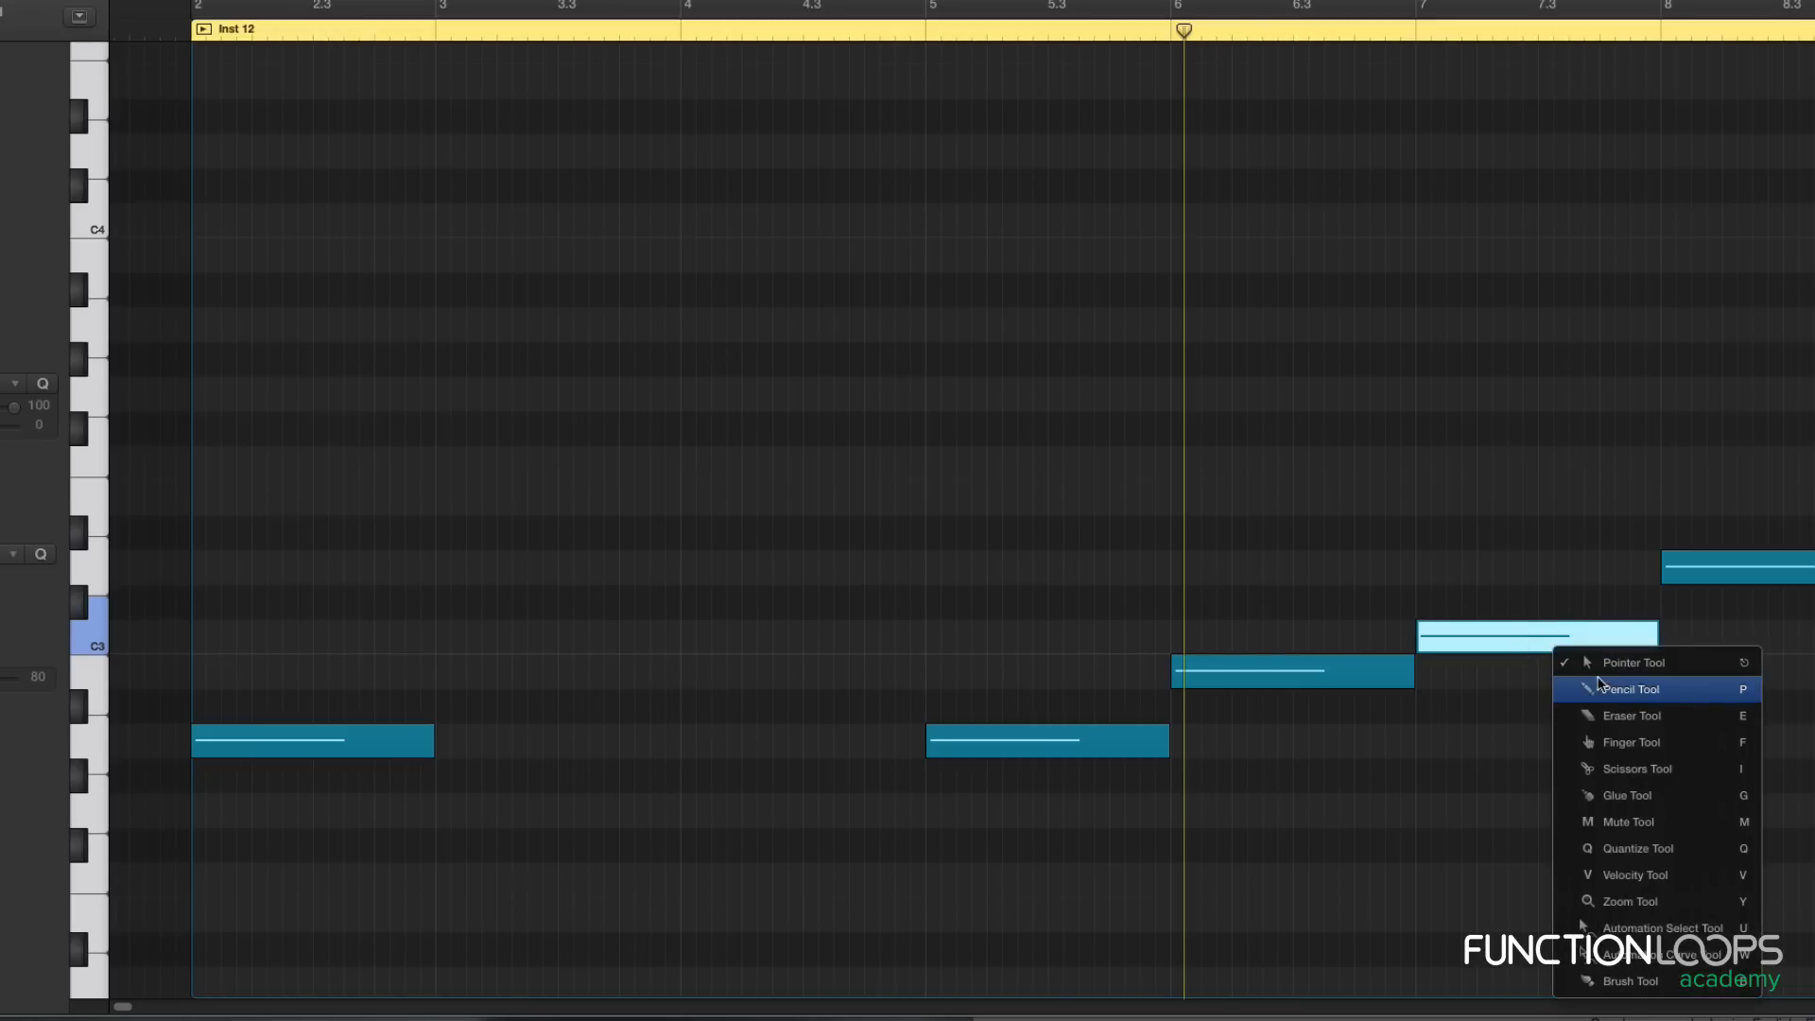
left_click(1598, 681)
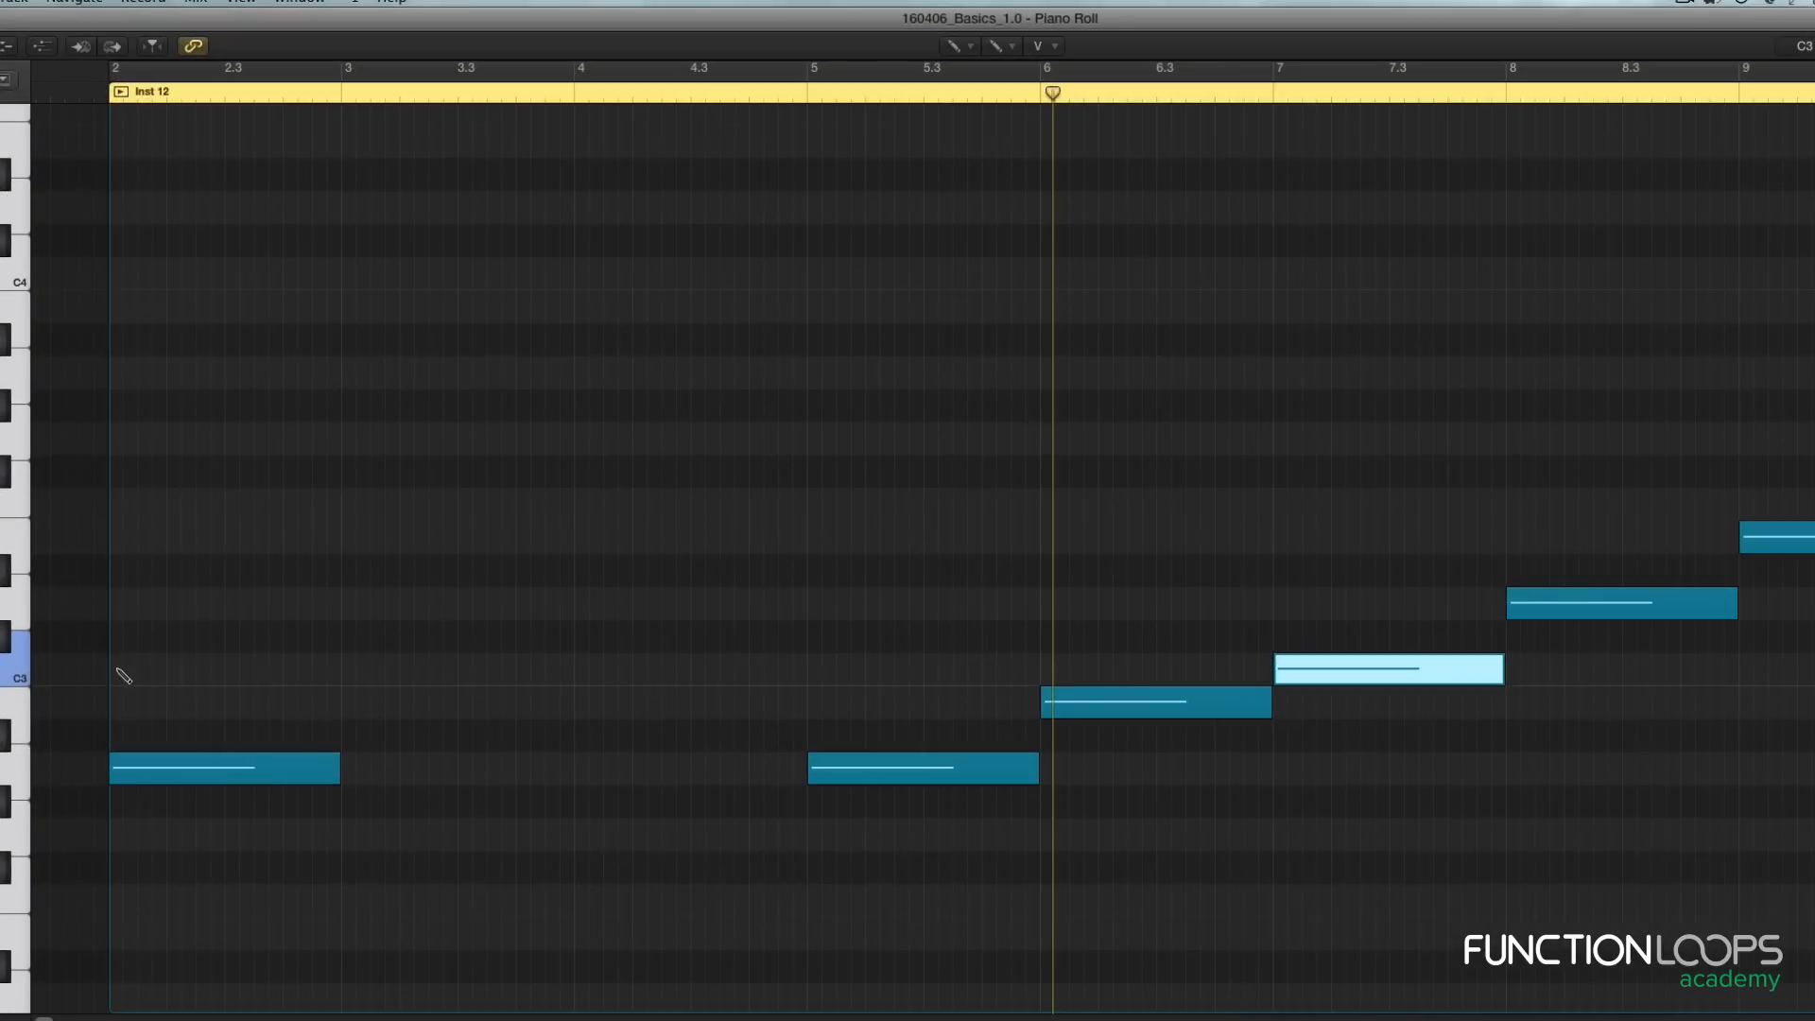
left_click(117, 669)
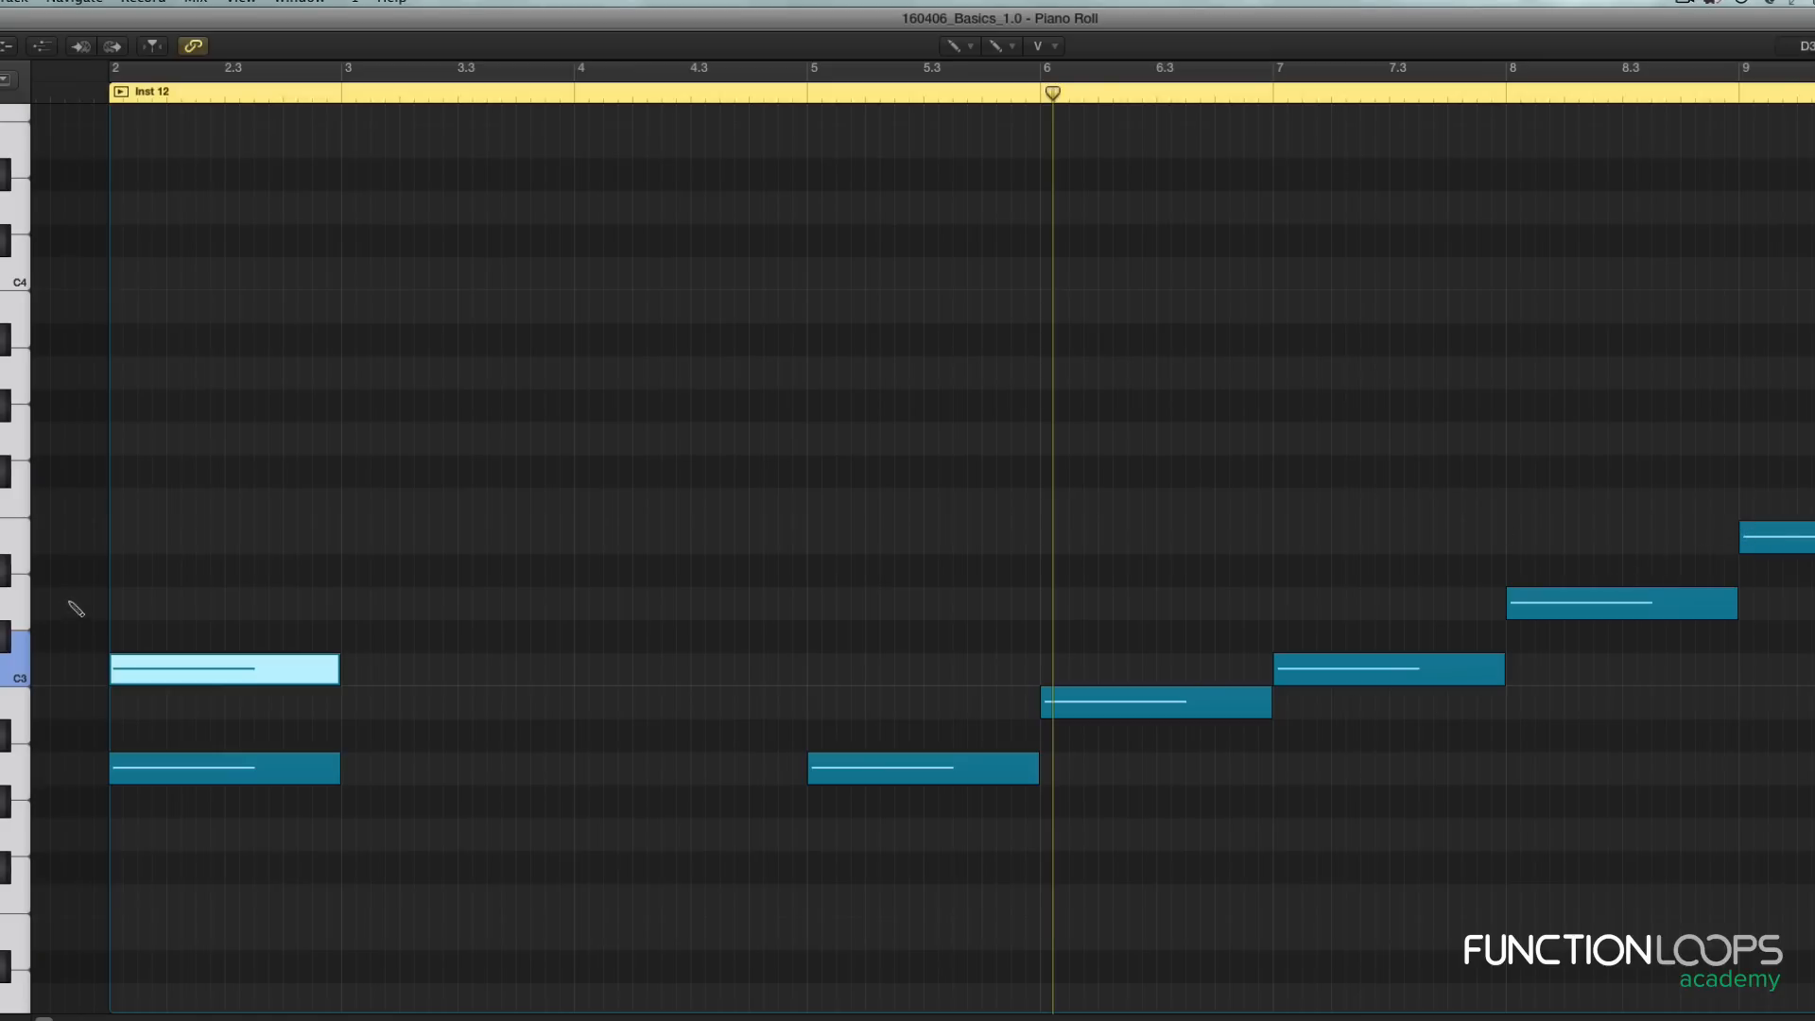
left_click(119, 548)
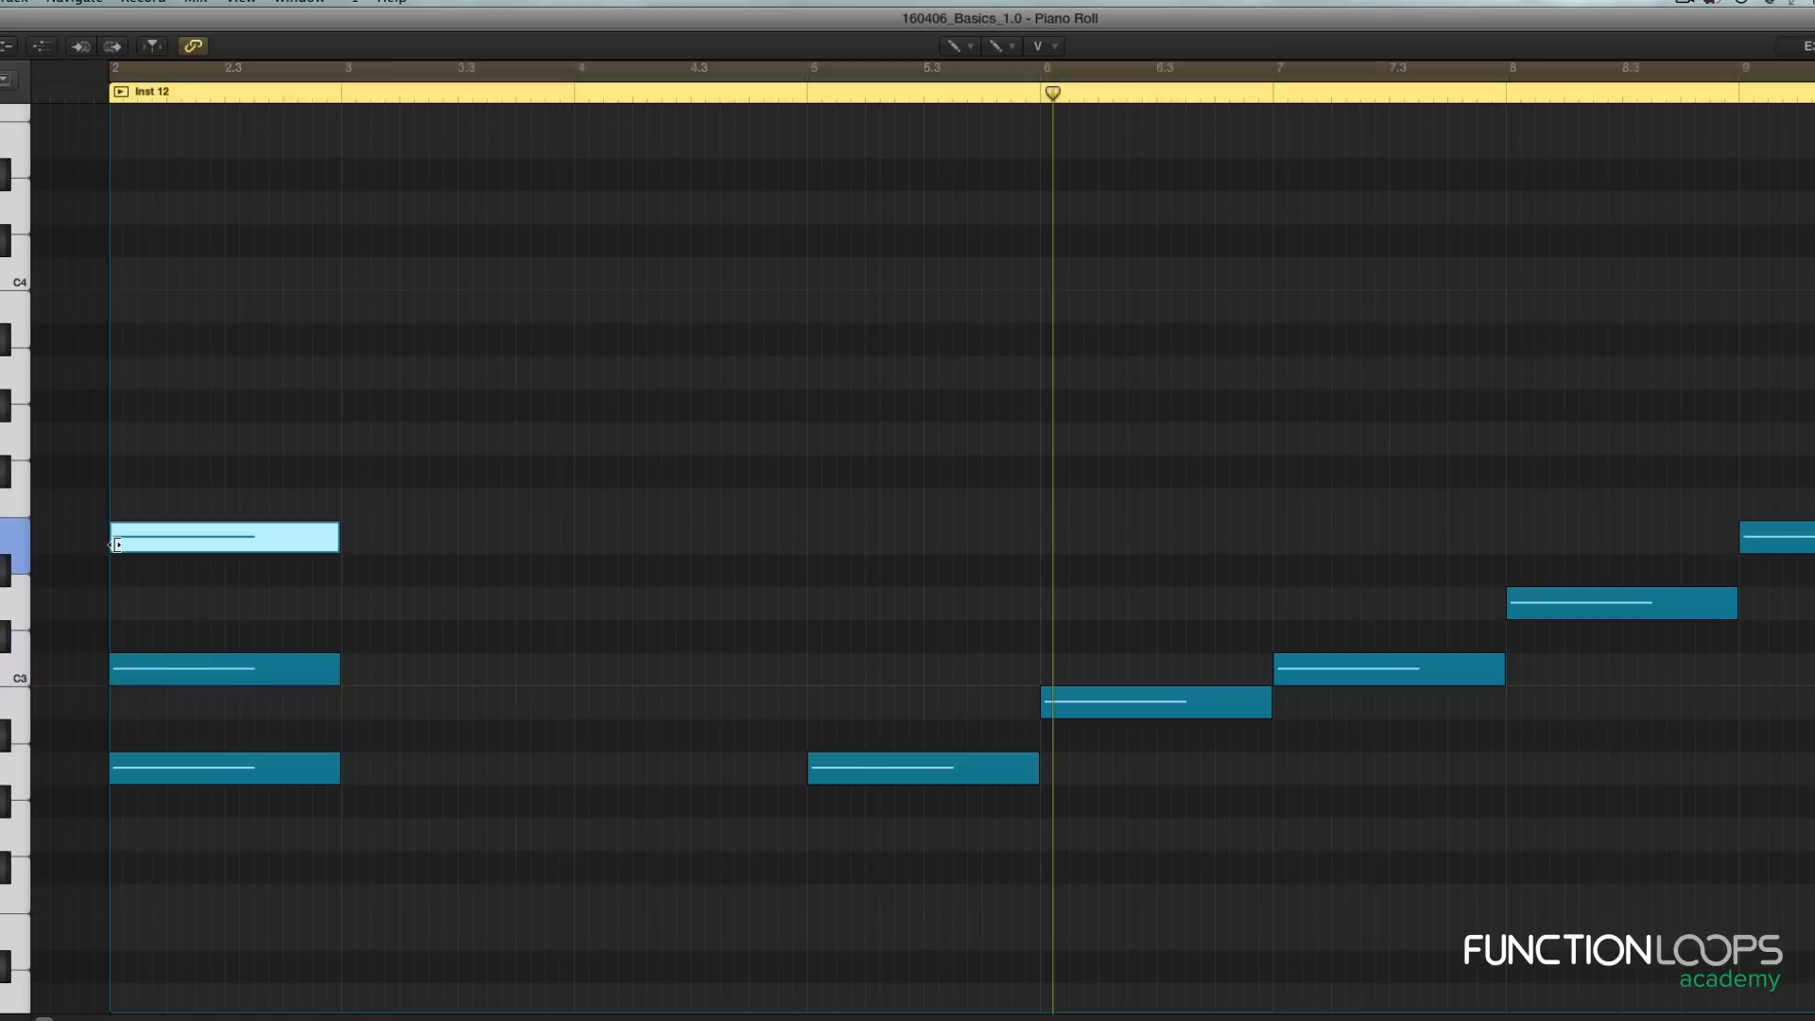
Step: Return to the Pointer tool, select all three chord notes in bar 2 and play them back
key("t")
key("t")
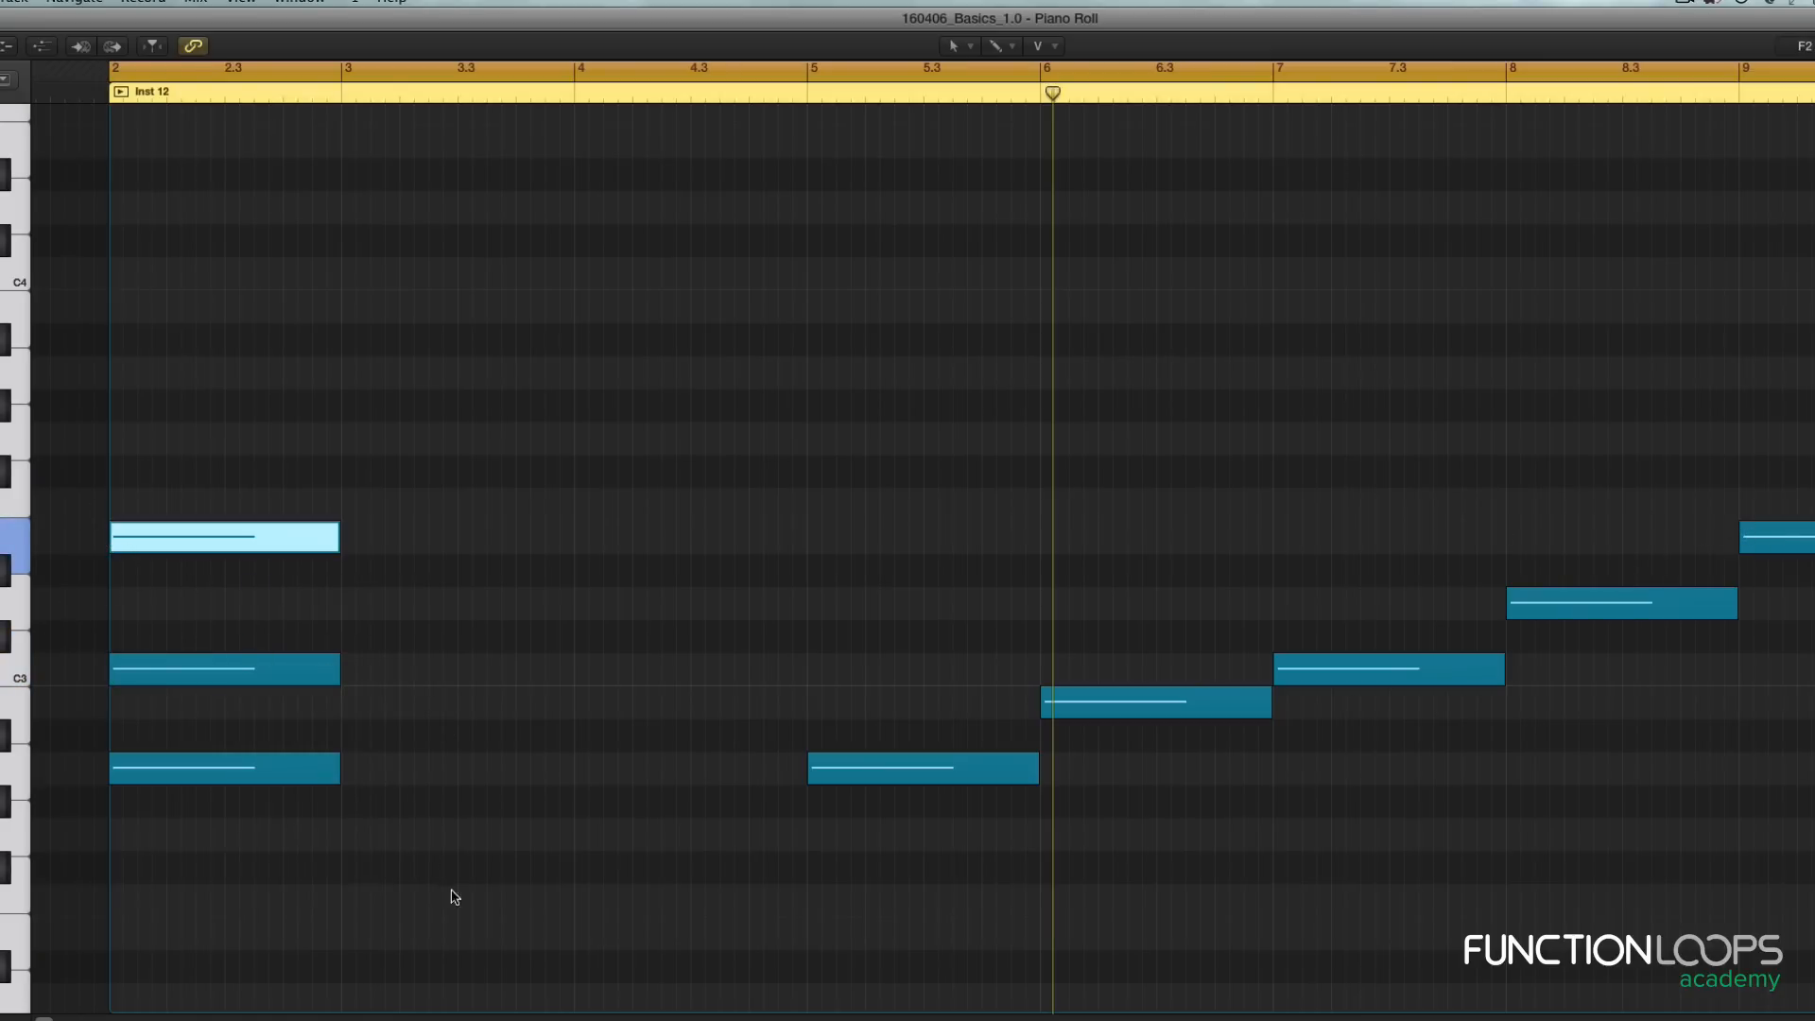
left_click_drag(450, 895, 255, 530)
key("shift+space")
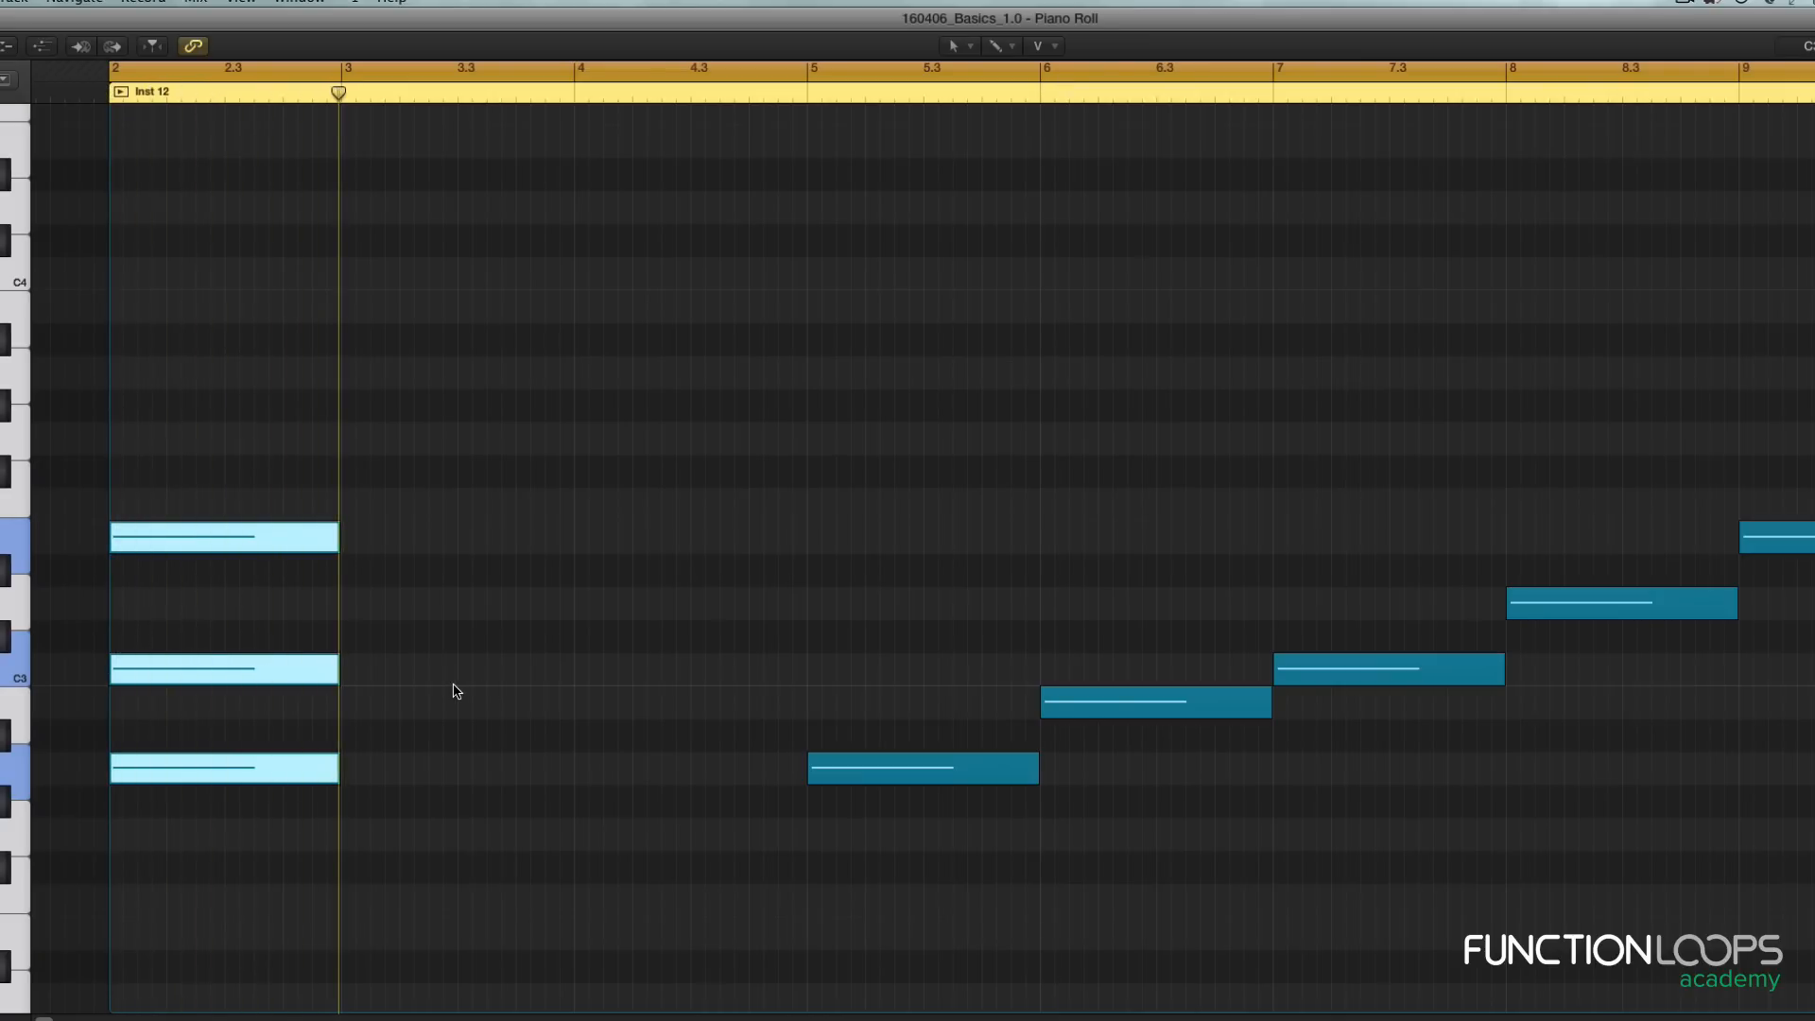
Step: Pencil a one-bar D3 note at bar 3 as the root of the second chord
key("t")
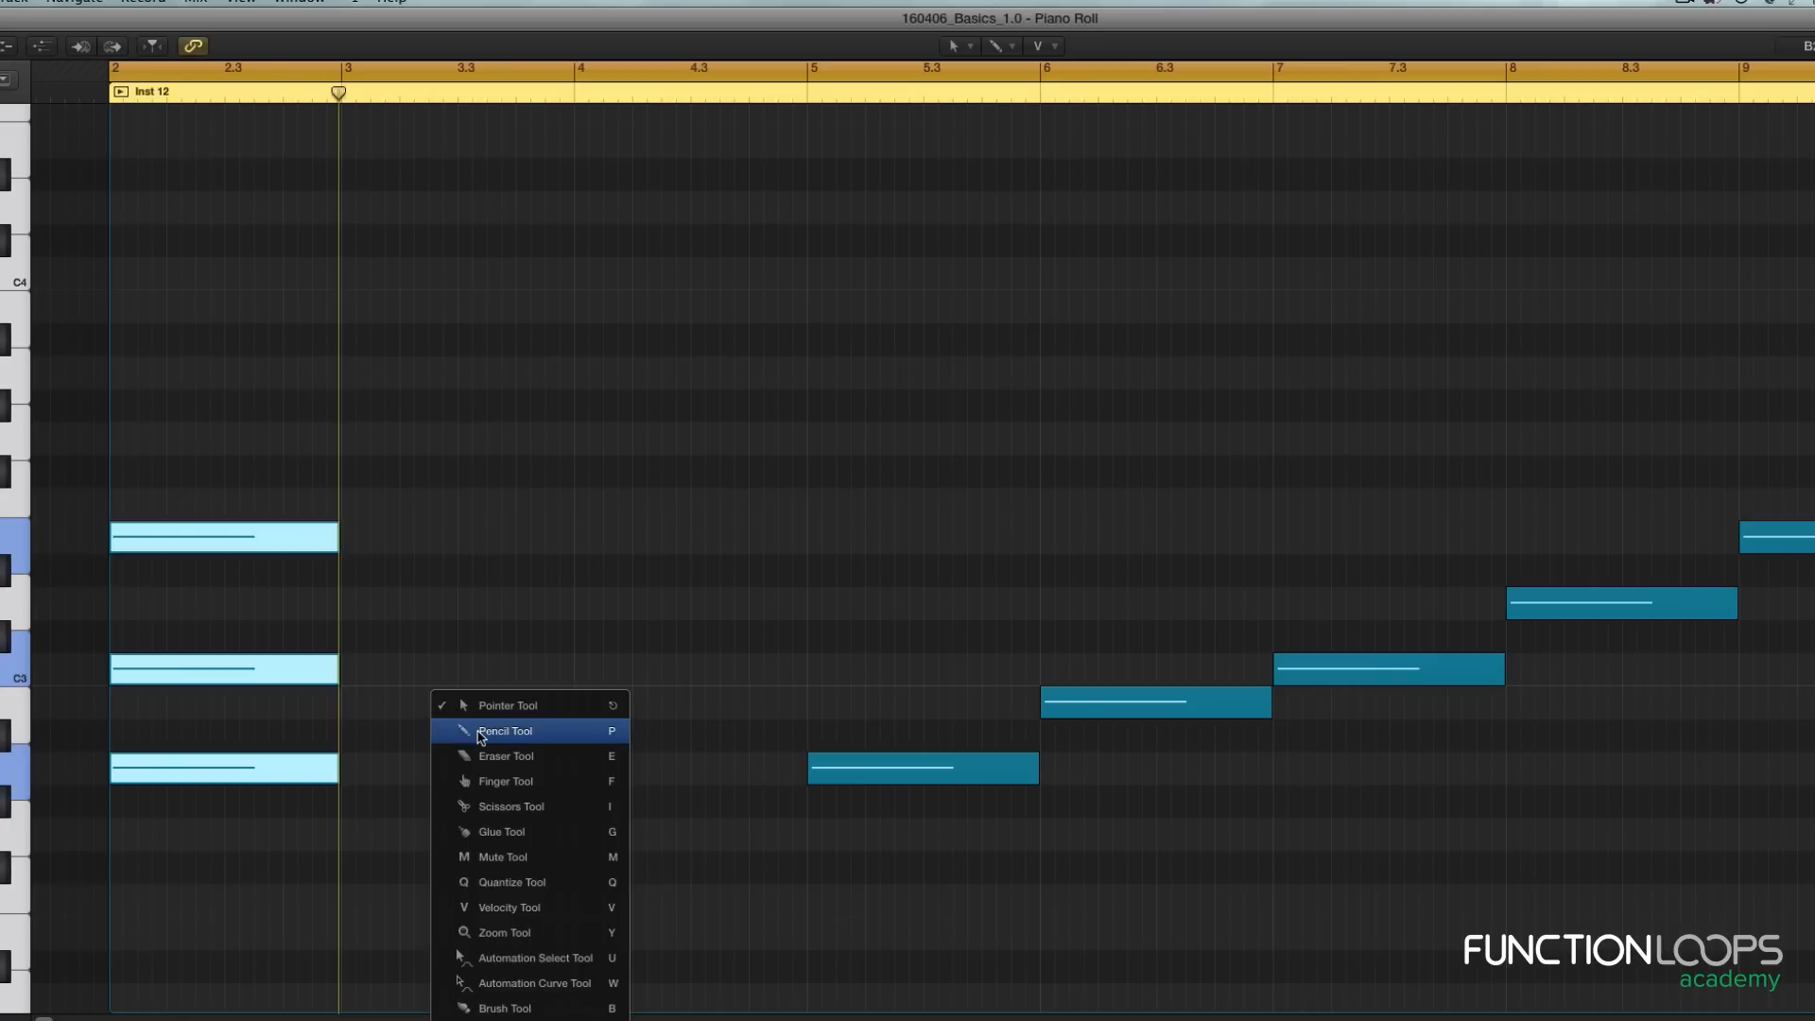
left_click(481, 732)
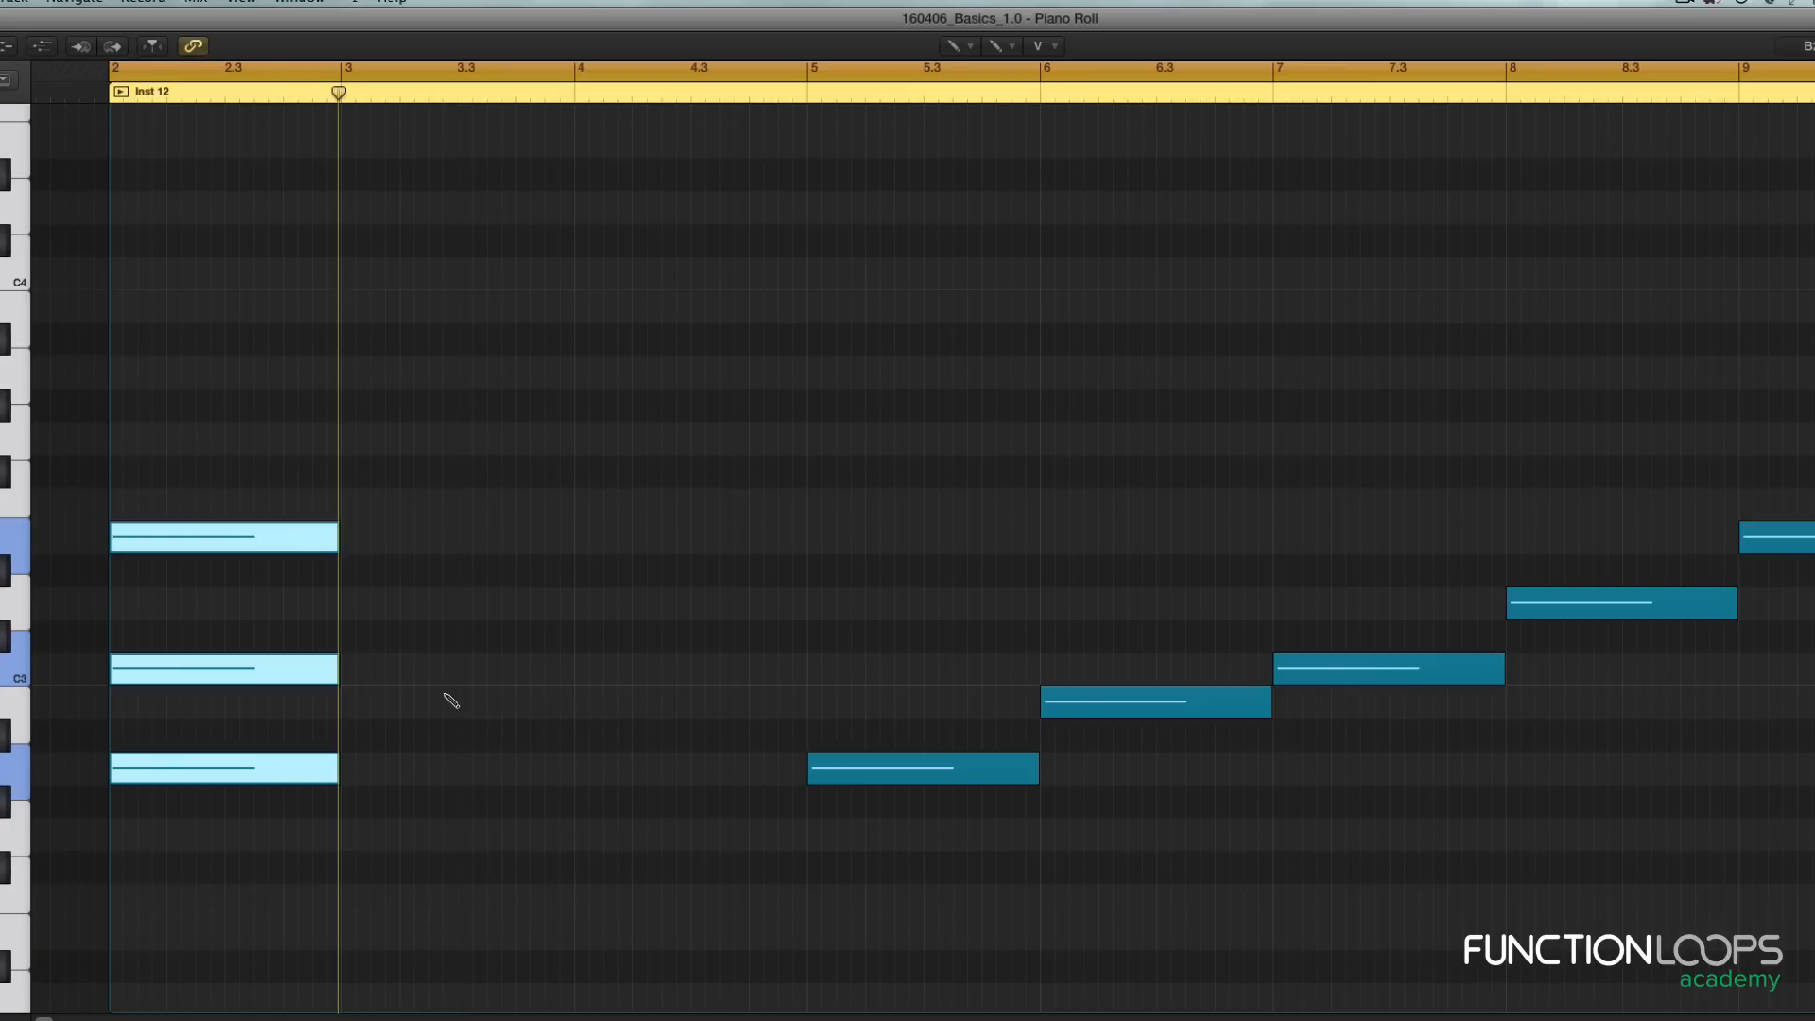
left_click(346, 613)
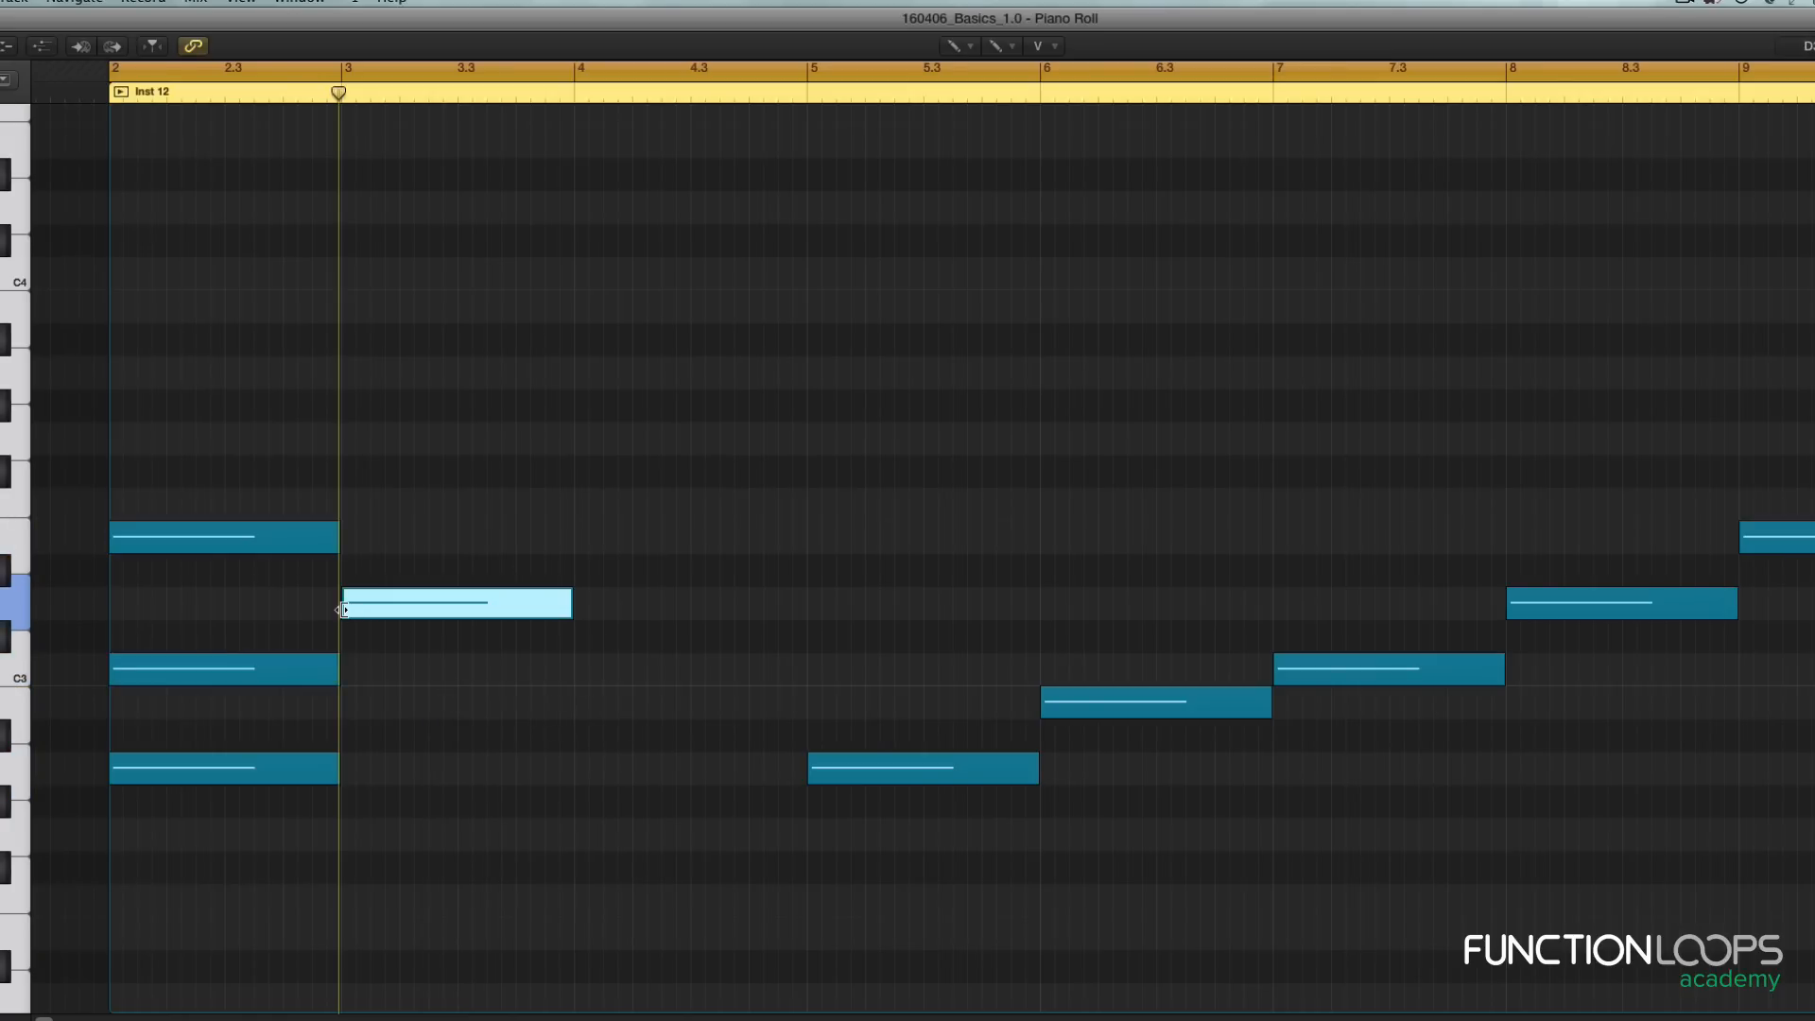
scroll(478, 631, "up", 2)
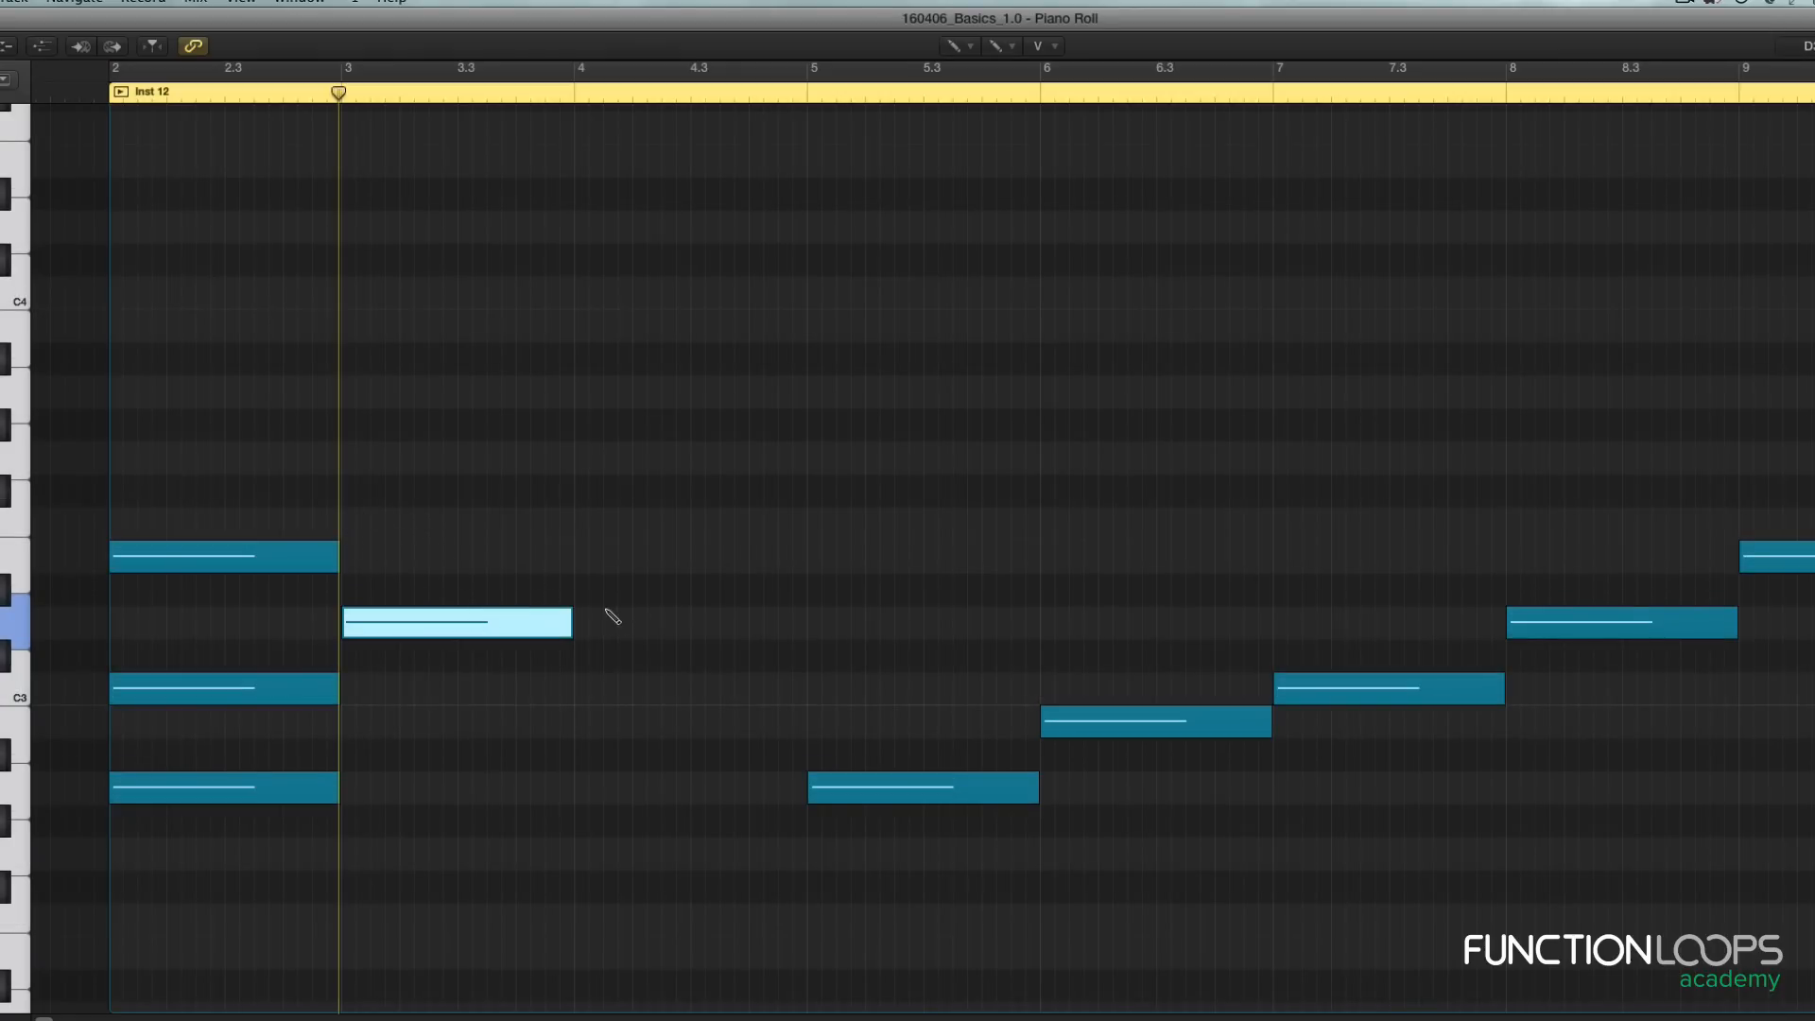
Step: Select all the ascending scale notes from bar 5 onward with the Pointer tool and shorten each to half a bar
scroll(612, 616, "right", 4)
key("t")
key("t")
left_click_drag(766, 374, 1800, 992)
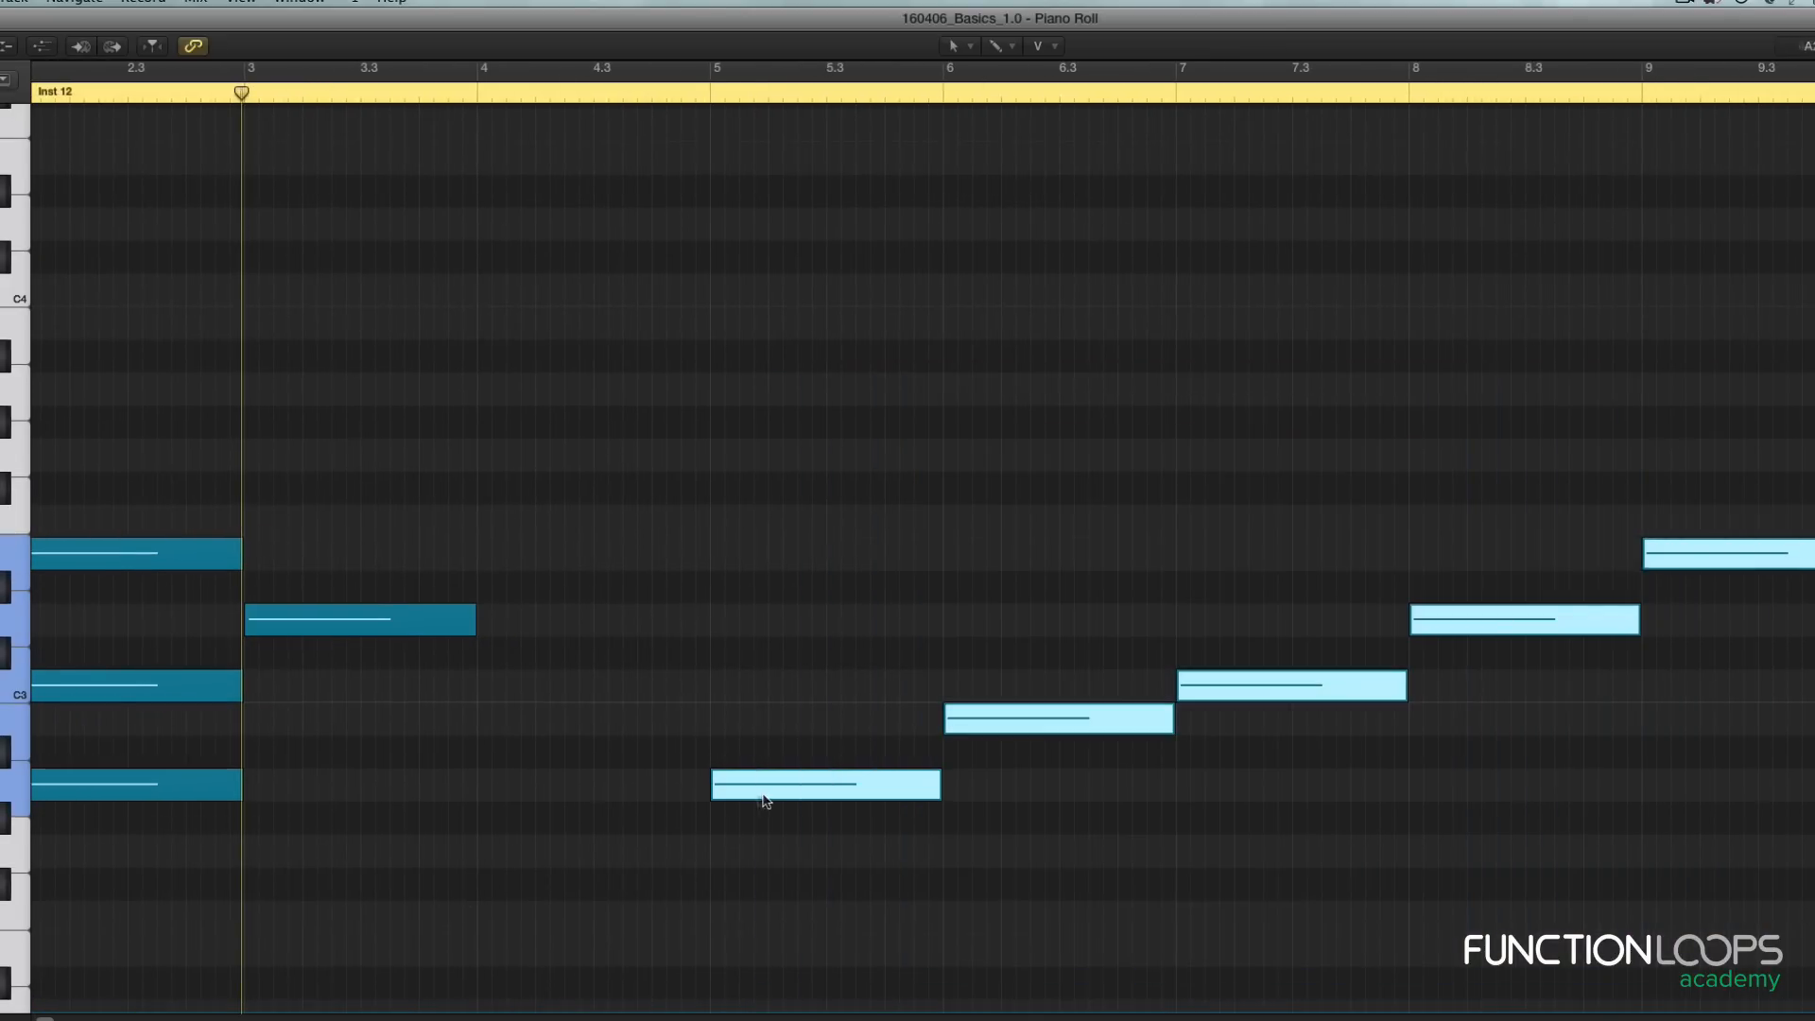
left_click_drag(937, 790, 819, 806)
scroll(819, 806, "left", 9)
scroll(818, 806, "up", 2)
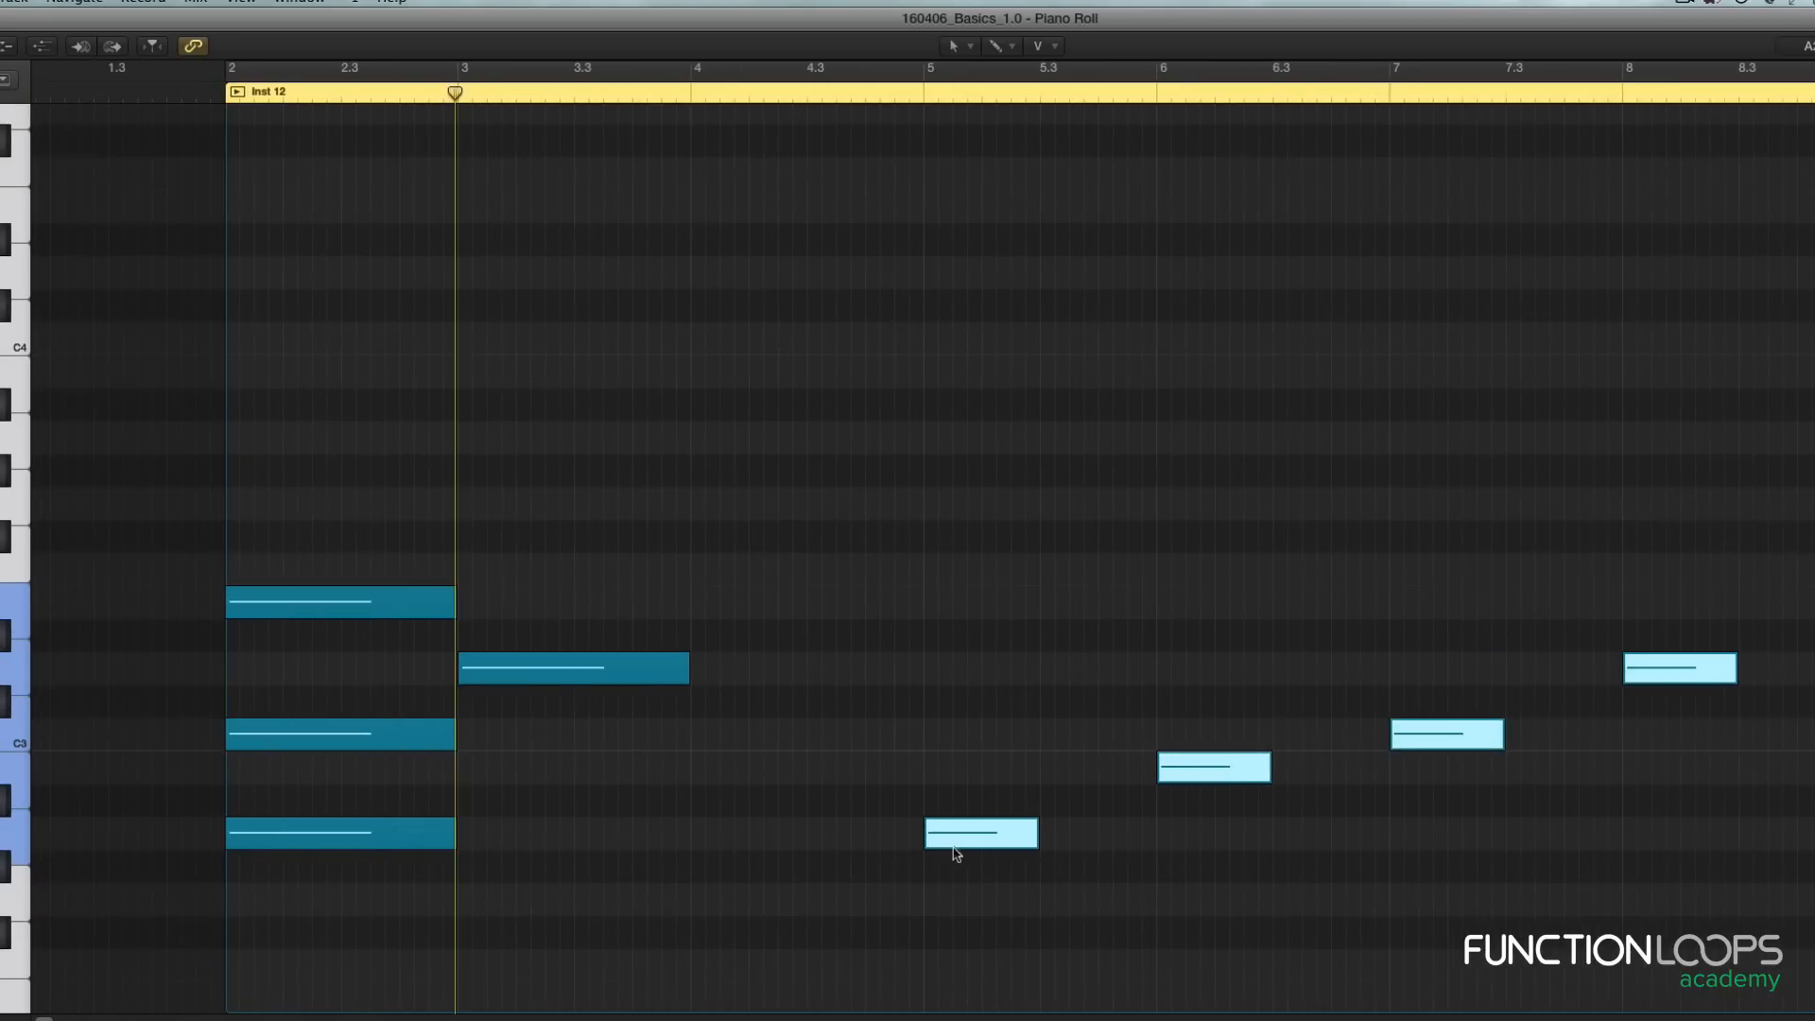
Step: Move the selected scale notes up an octave so they start on A3 at bar 2, and mute them
left_click_drag(941, 828, 317, 461)
scroll(317, 461, "up", 3)
left_click(822, 564)
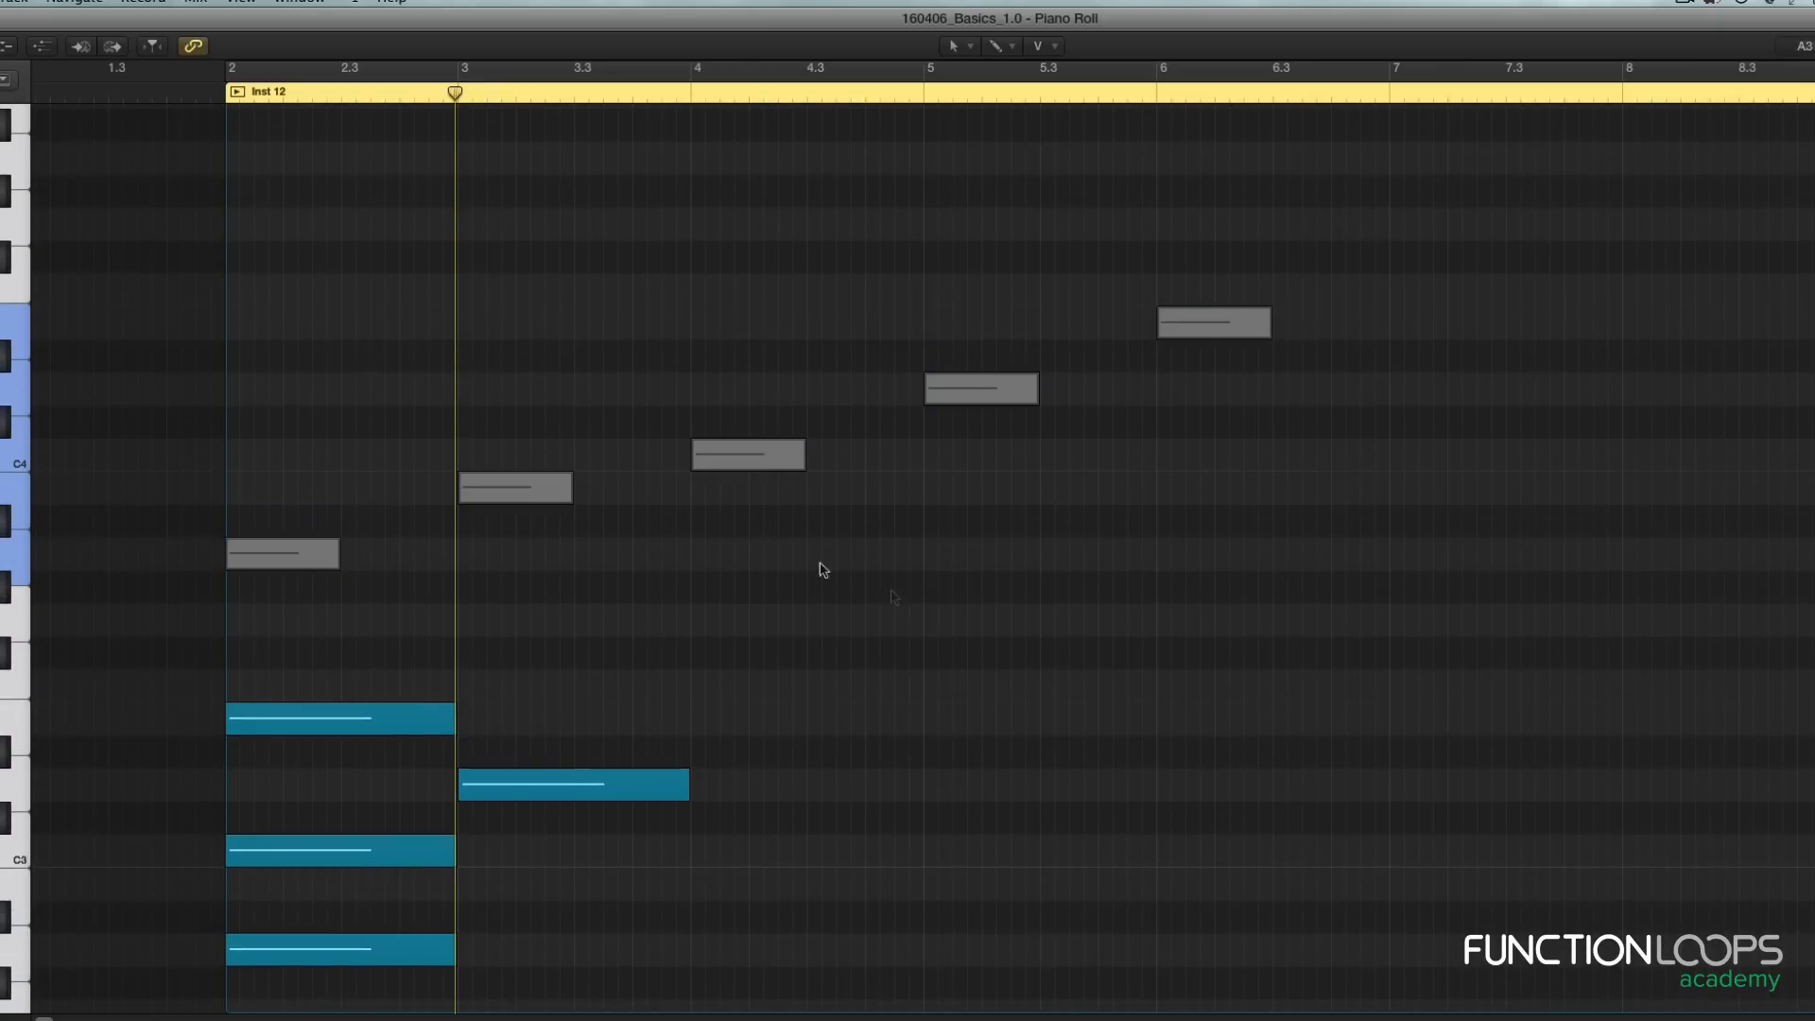
Step: Space the scale notes half a bar apart from bar 2 and pencil in F4, G4 and A4 to complete the scale
key("t")
key("p")
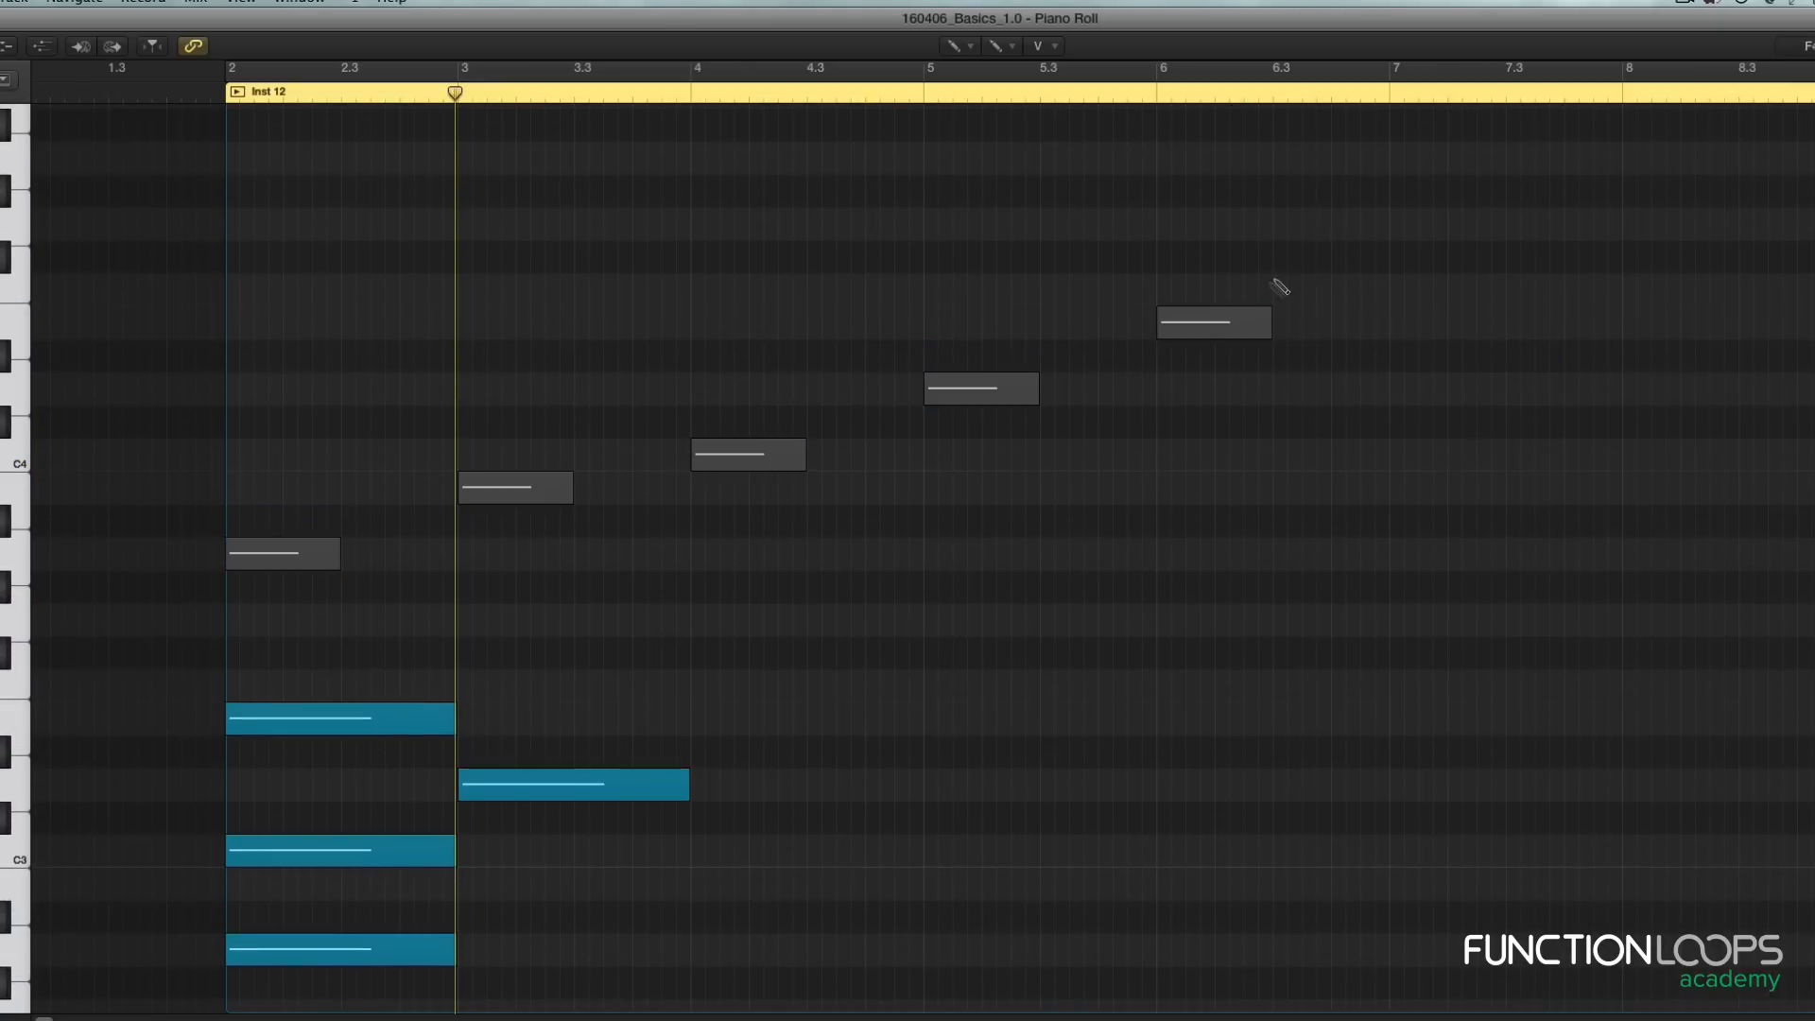
left_click_drag(685, 464, 406, 494)
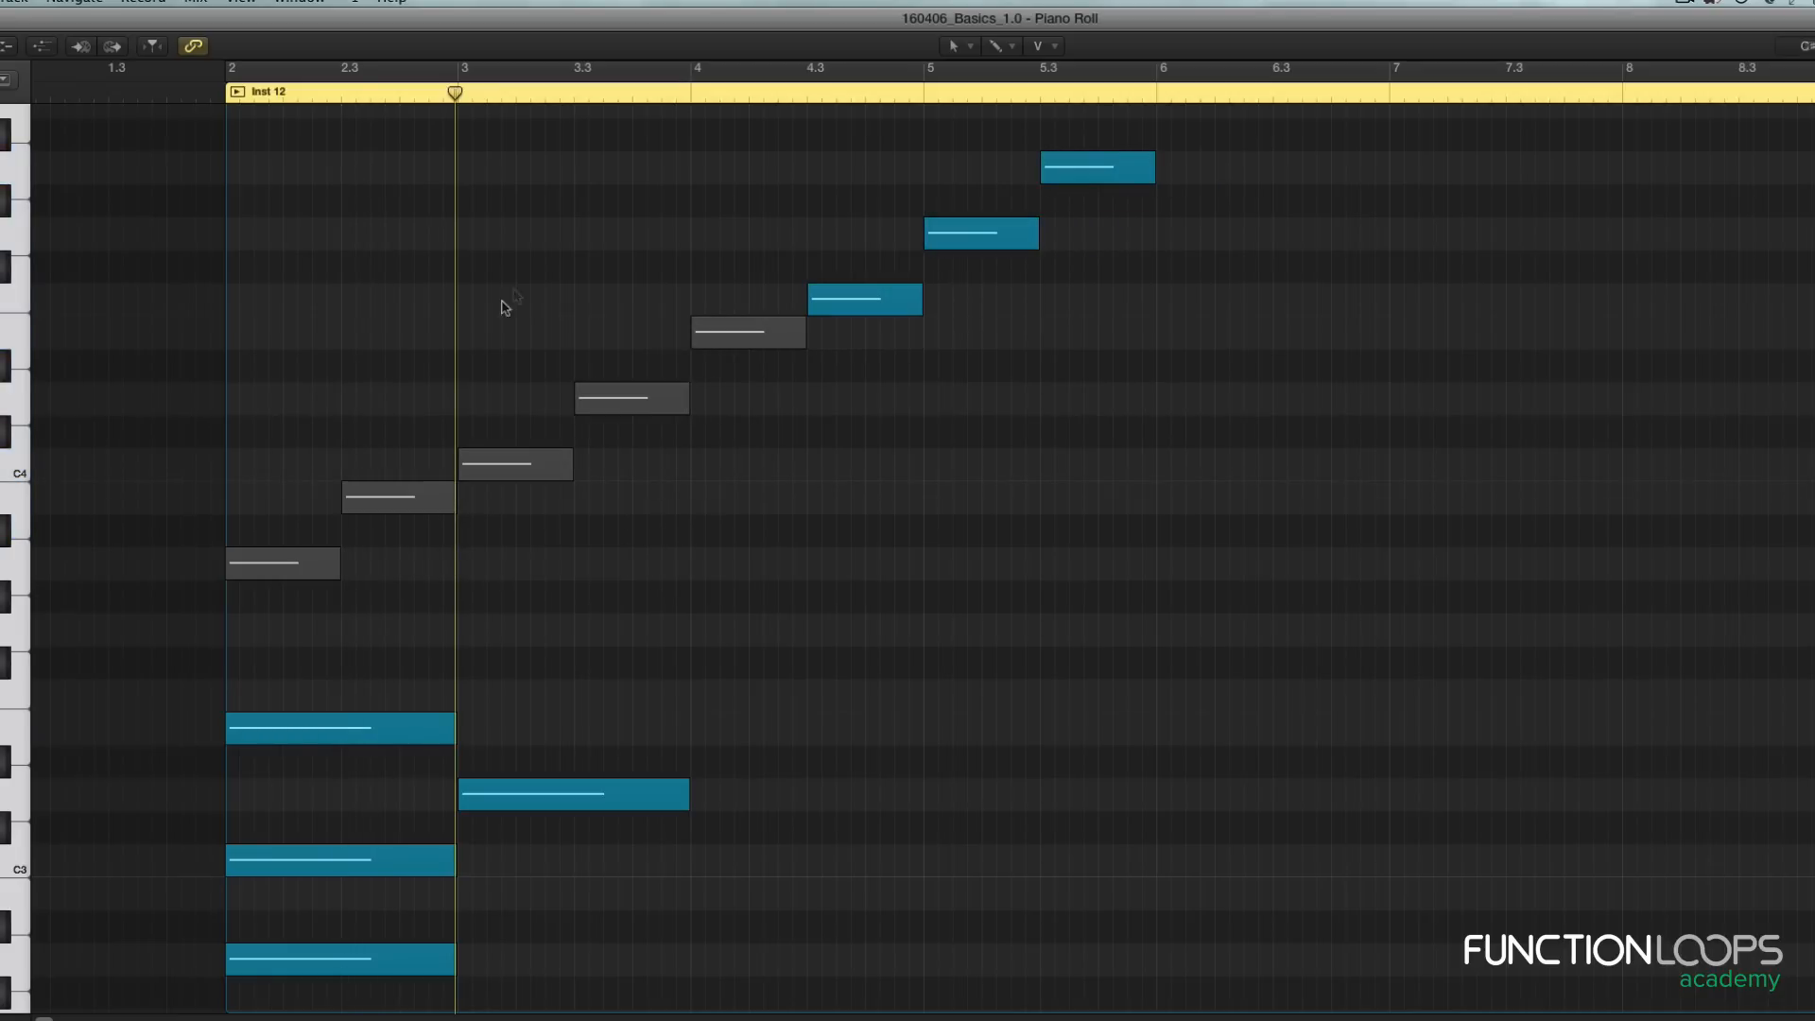
Step: Select the added F4, G4 and A4 notes, mute them, and clear the selection
left_click_drag(1301, 417, 729, 117)
key("ctrl+m")
key("ctrl+m")
left_click(642, 584)
scroll(641, 584, "down", 2)
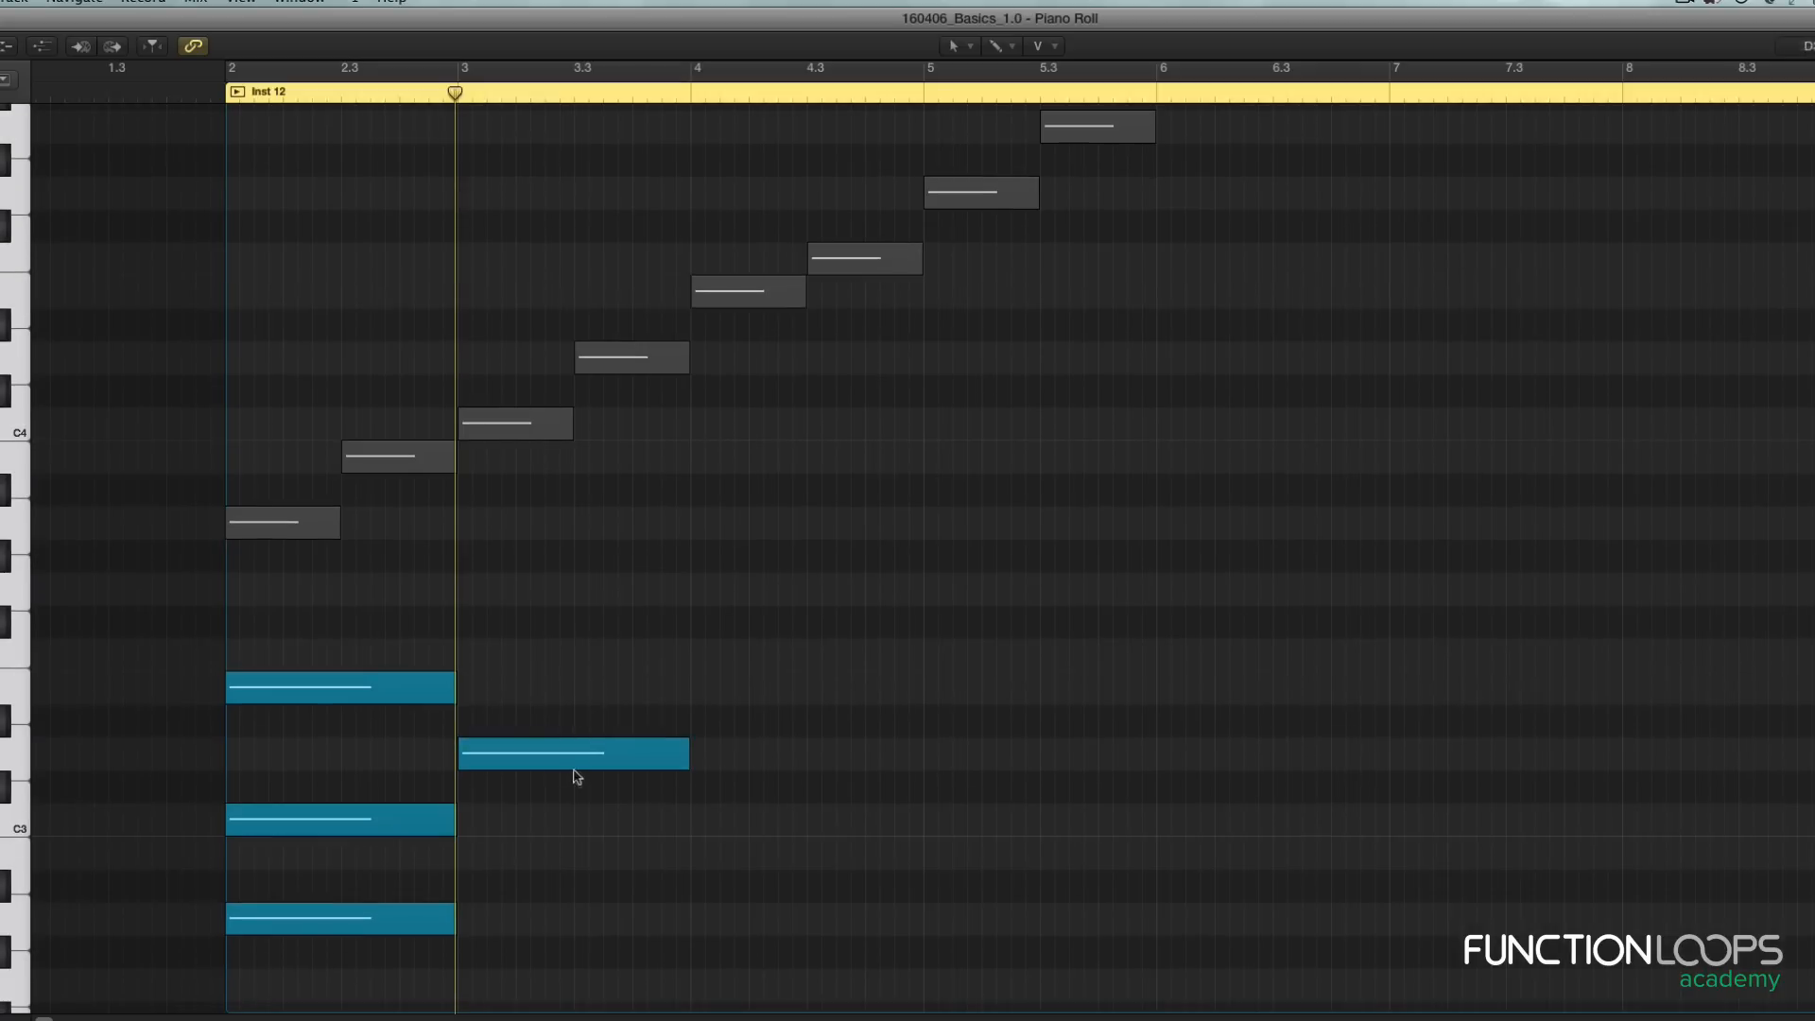
Step: Check the D3 root's pitch, then select D4 and F4 in the muted scale to work out its chord tones
mouse_move(558, 753)
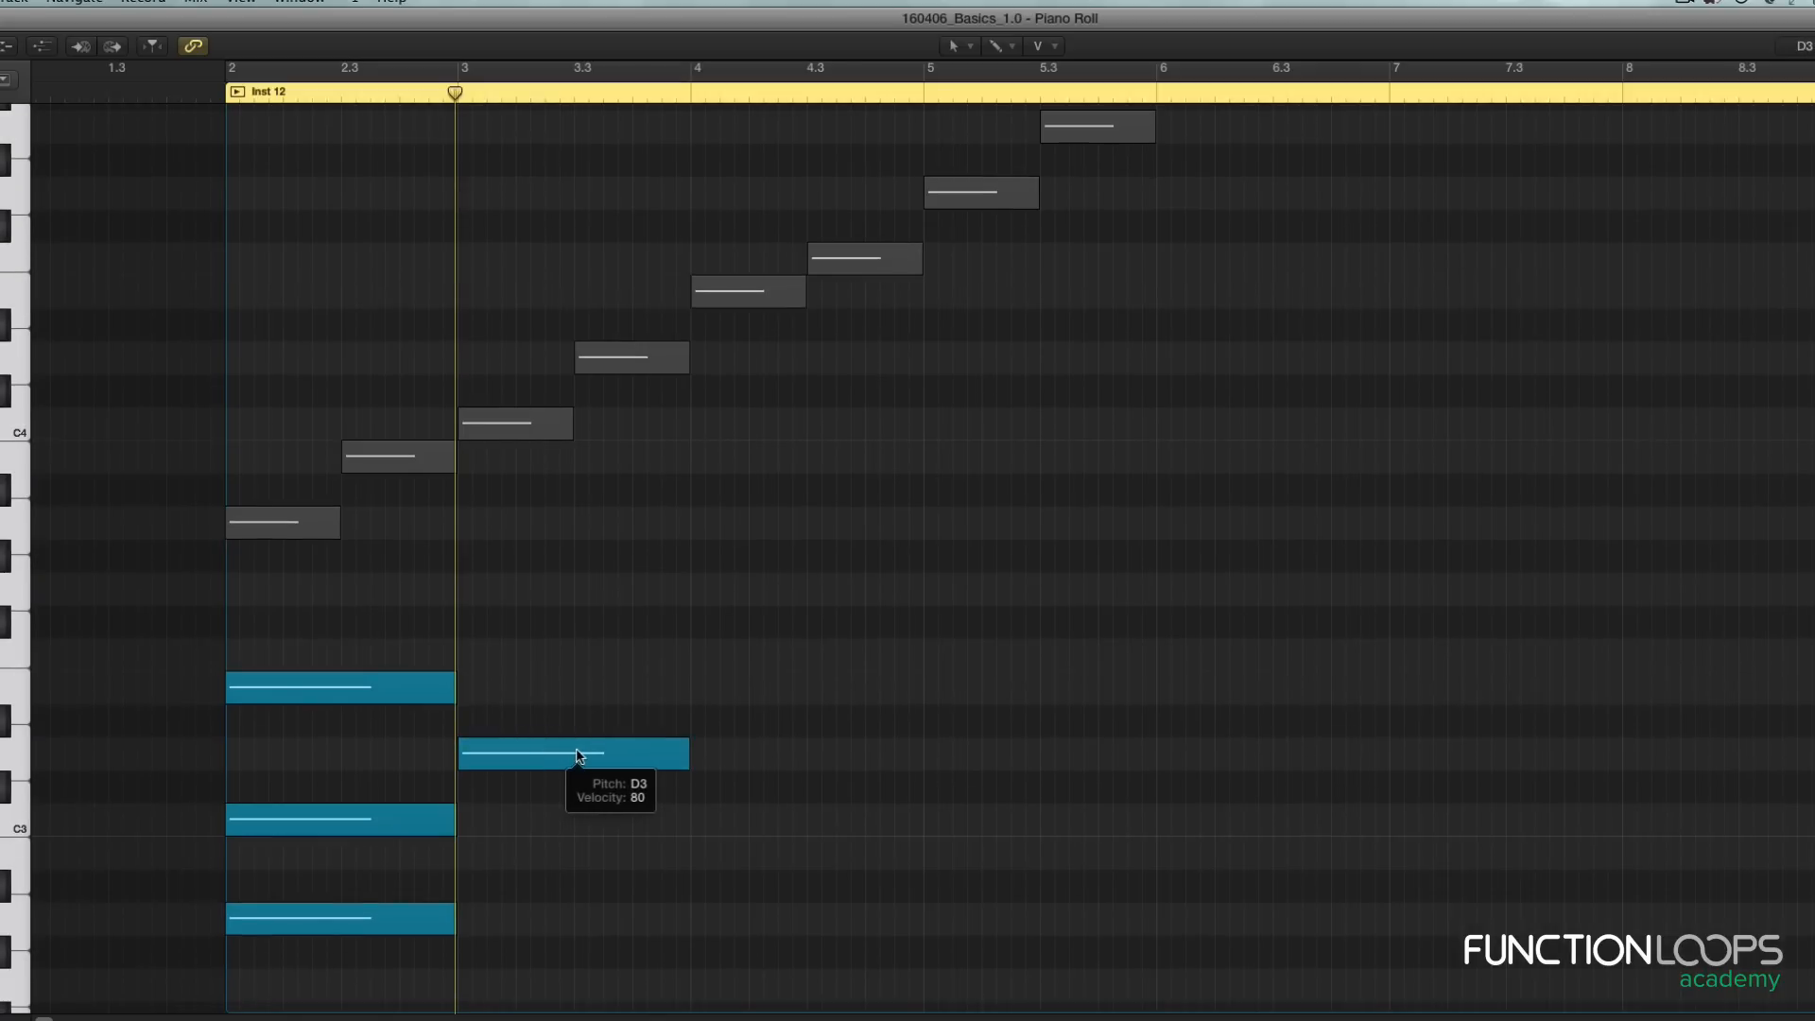
scroll(636, 636, "up", 1)
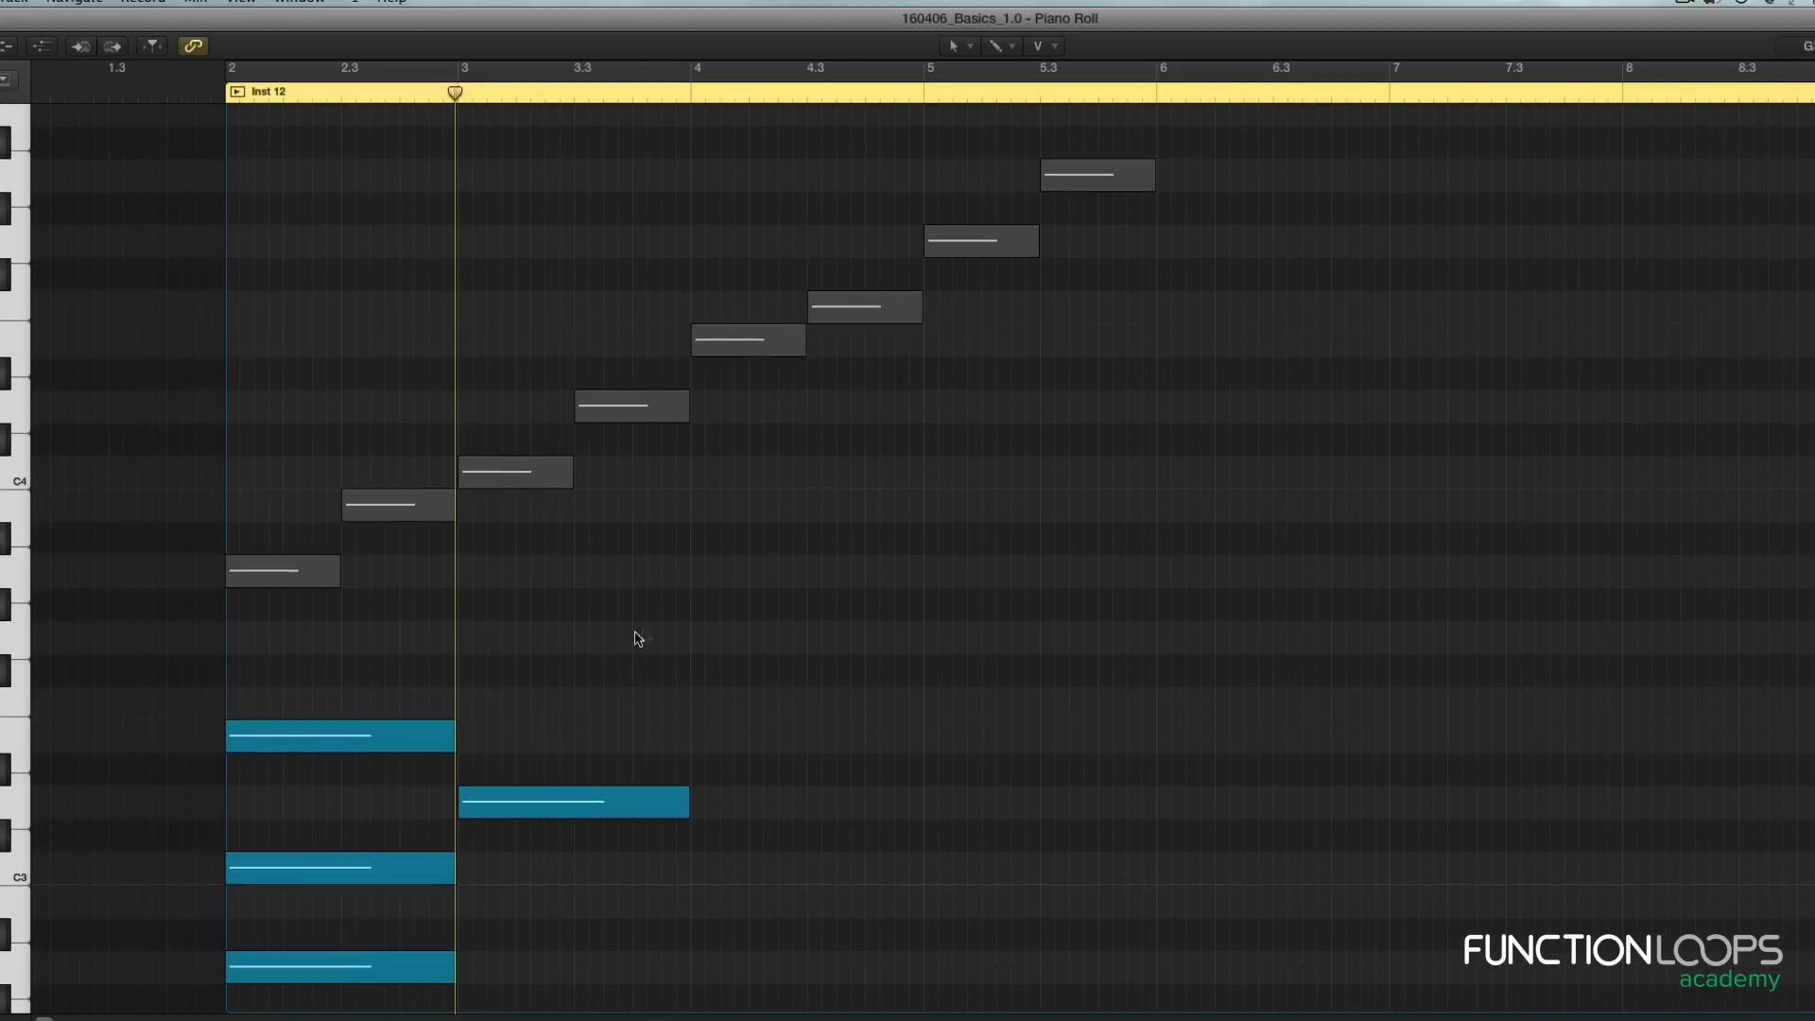
left_click(659, 410)
scroll(652, 410, "up", 1)
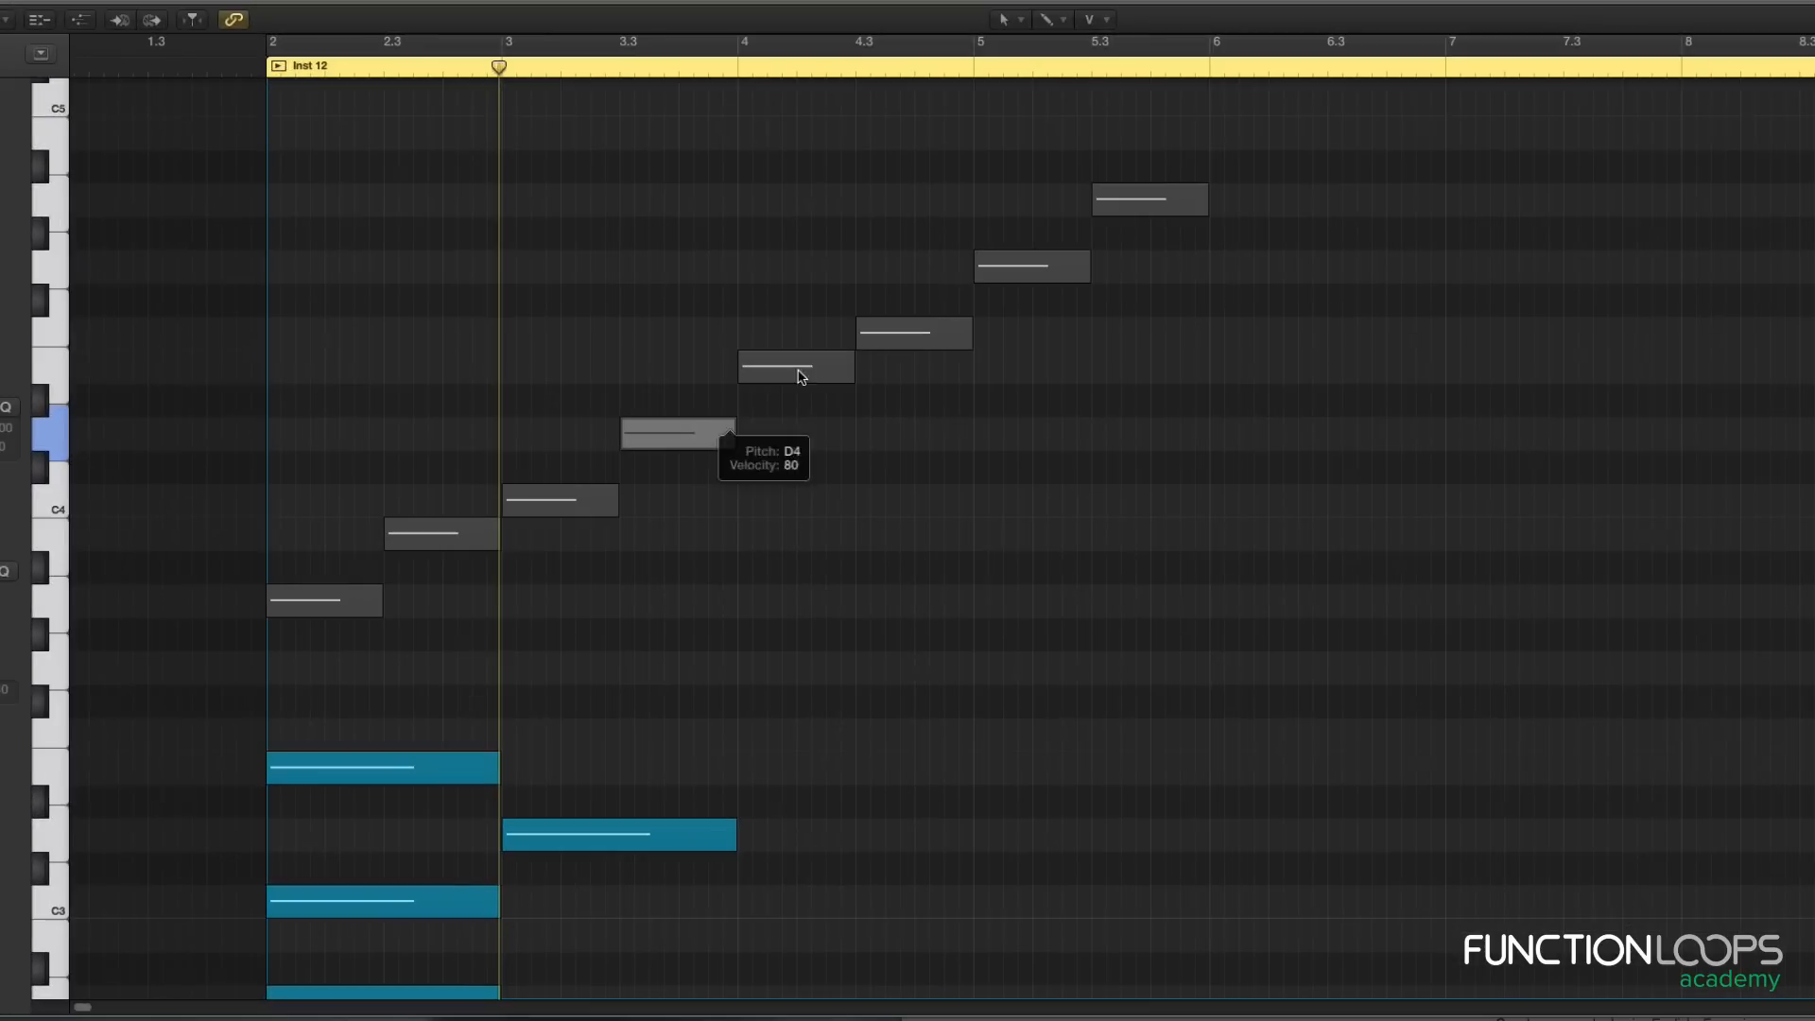
left_click(880, 334)
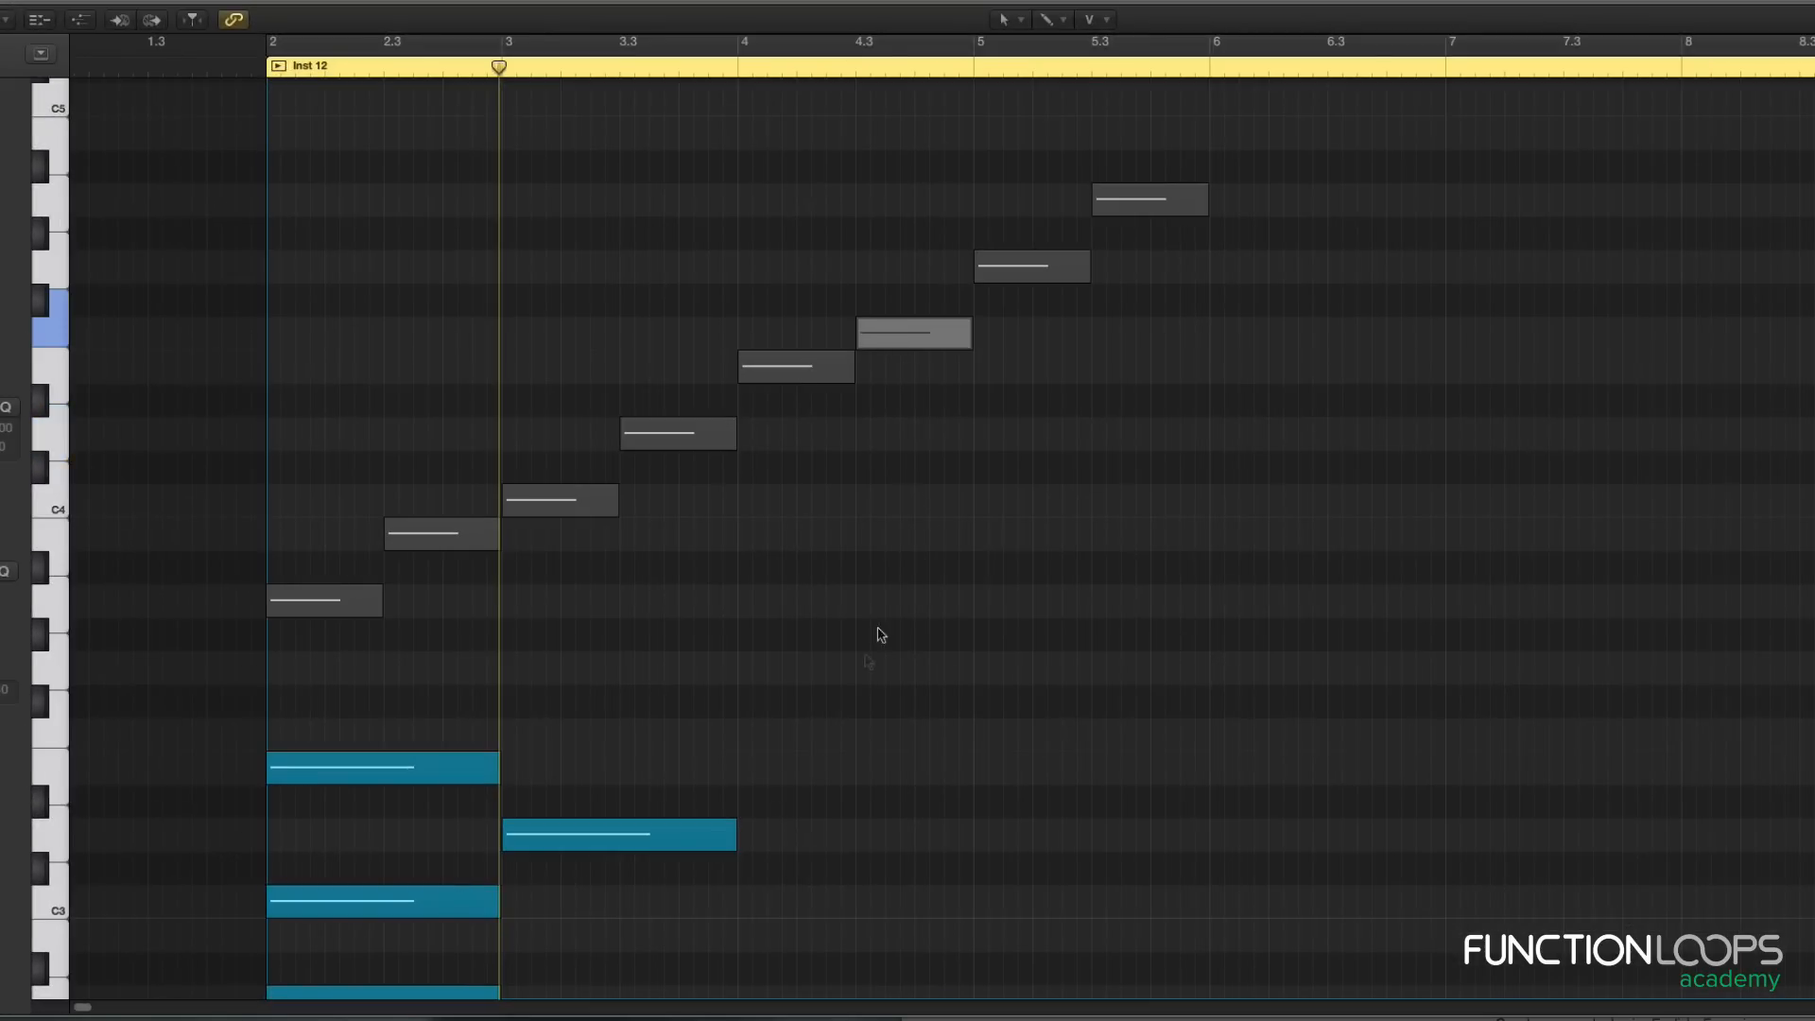
Step: Pencil F3 and A3 notes about one bar long above the D3 root at bar 3
key("t")
left_click(908, 682)
left_click(510, 733)
left_click_drag(619, 737, 727, 738)
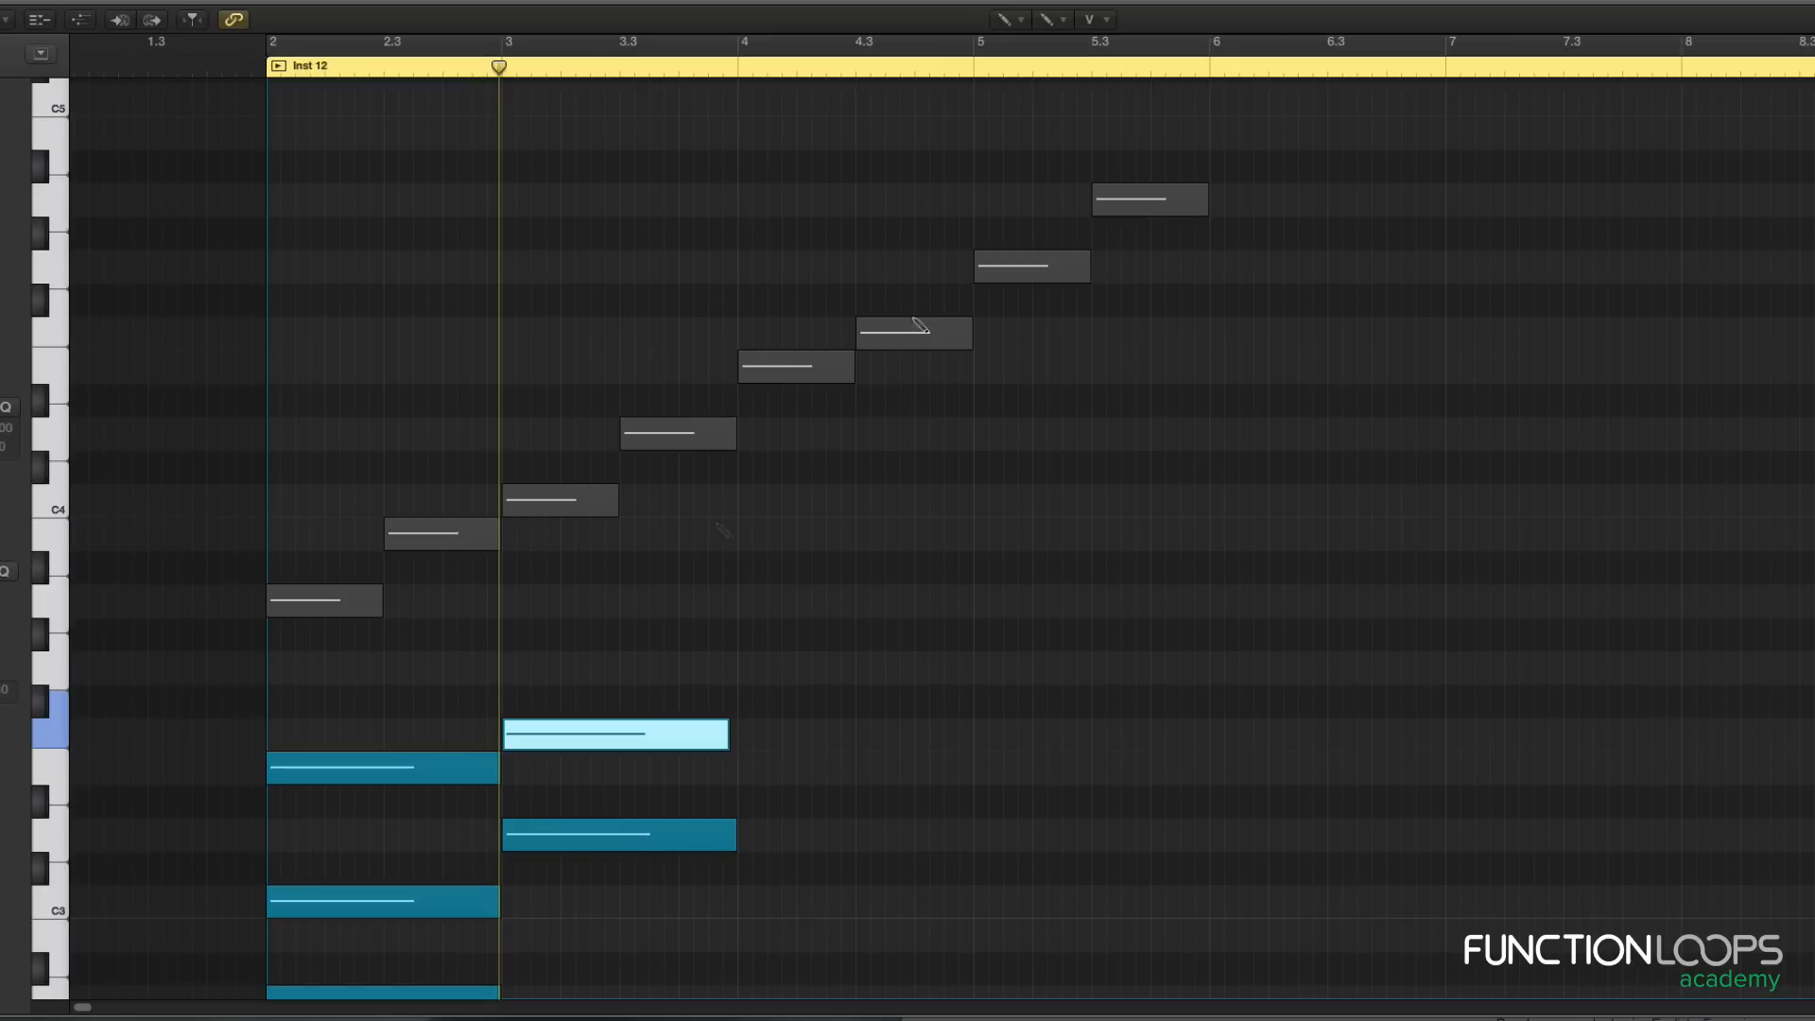
left_click(513, 606)
scroll(680, 623, "down", 2)
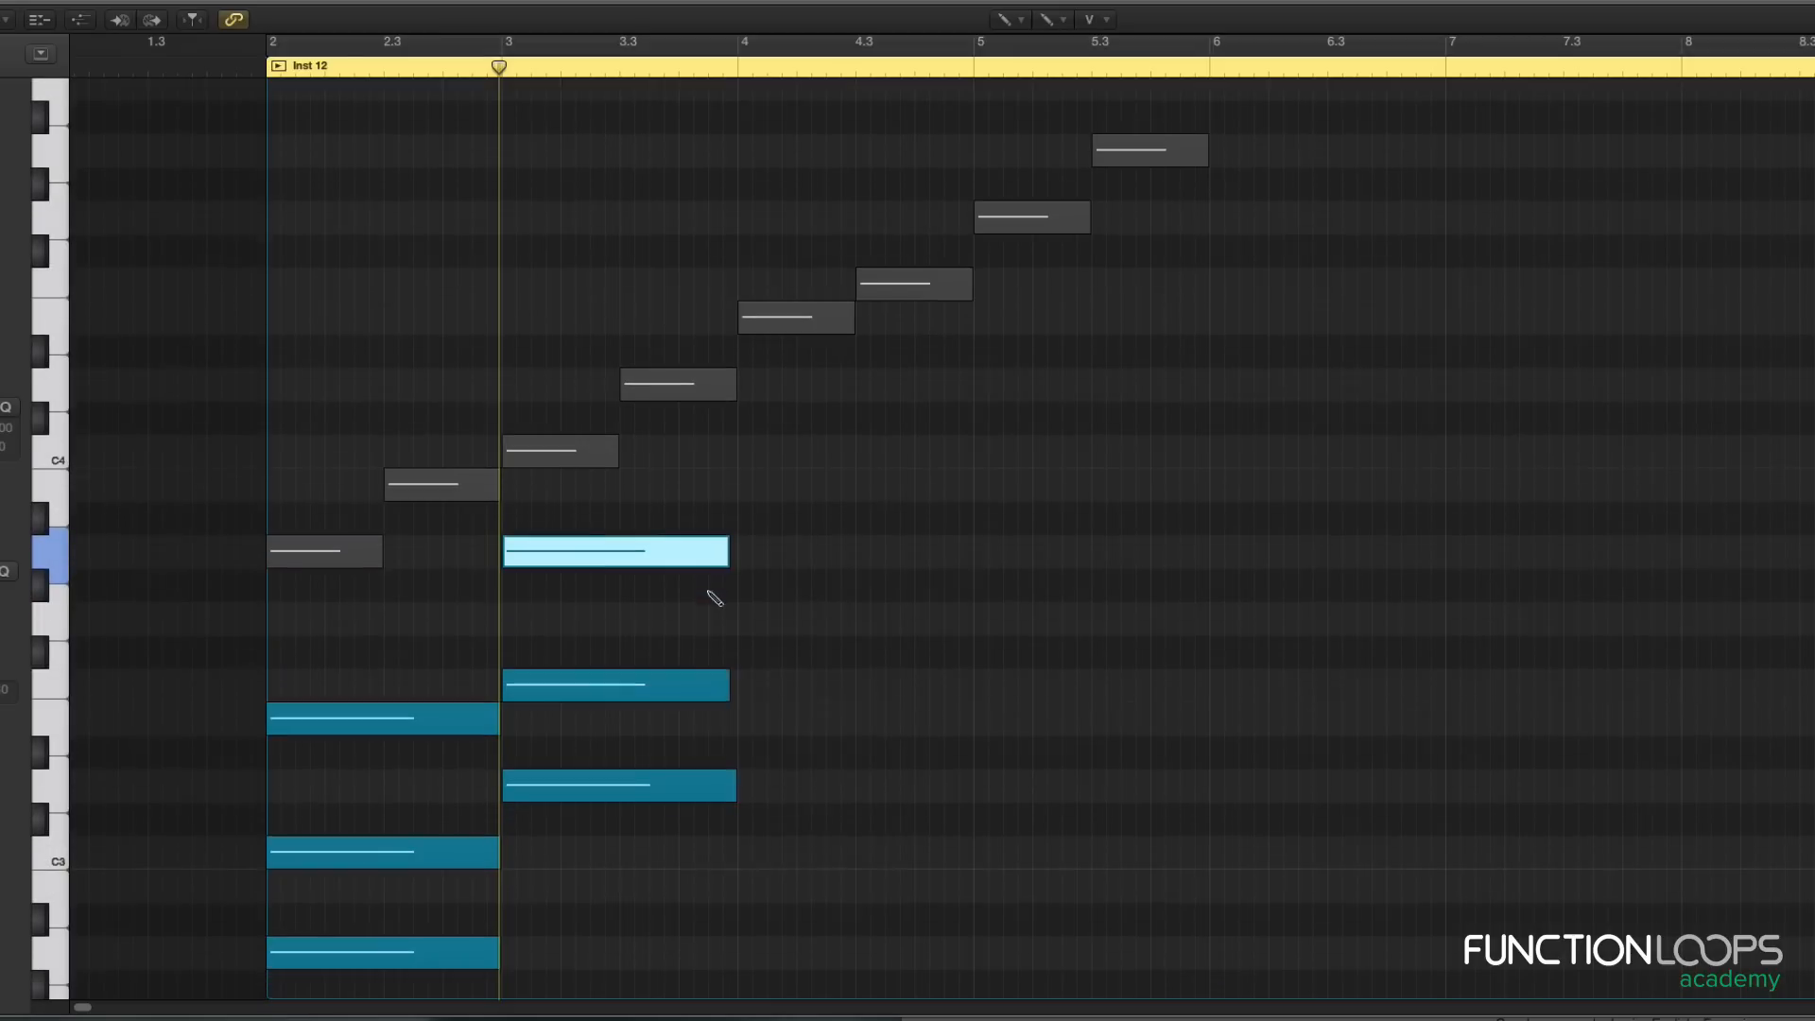
Step: Switch to the Pointer tool and play back the two chords from bar 2
key("t")
key("t")
scroll(821, 560, "down", 1)
key("space")
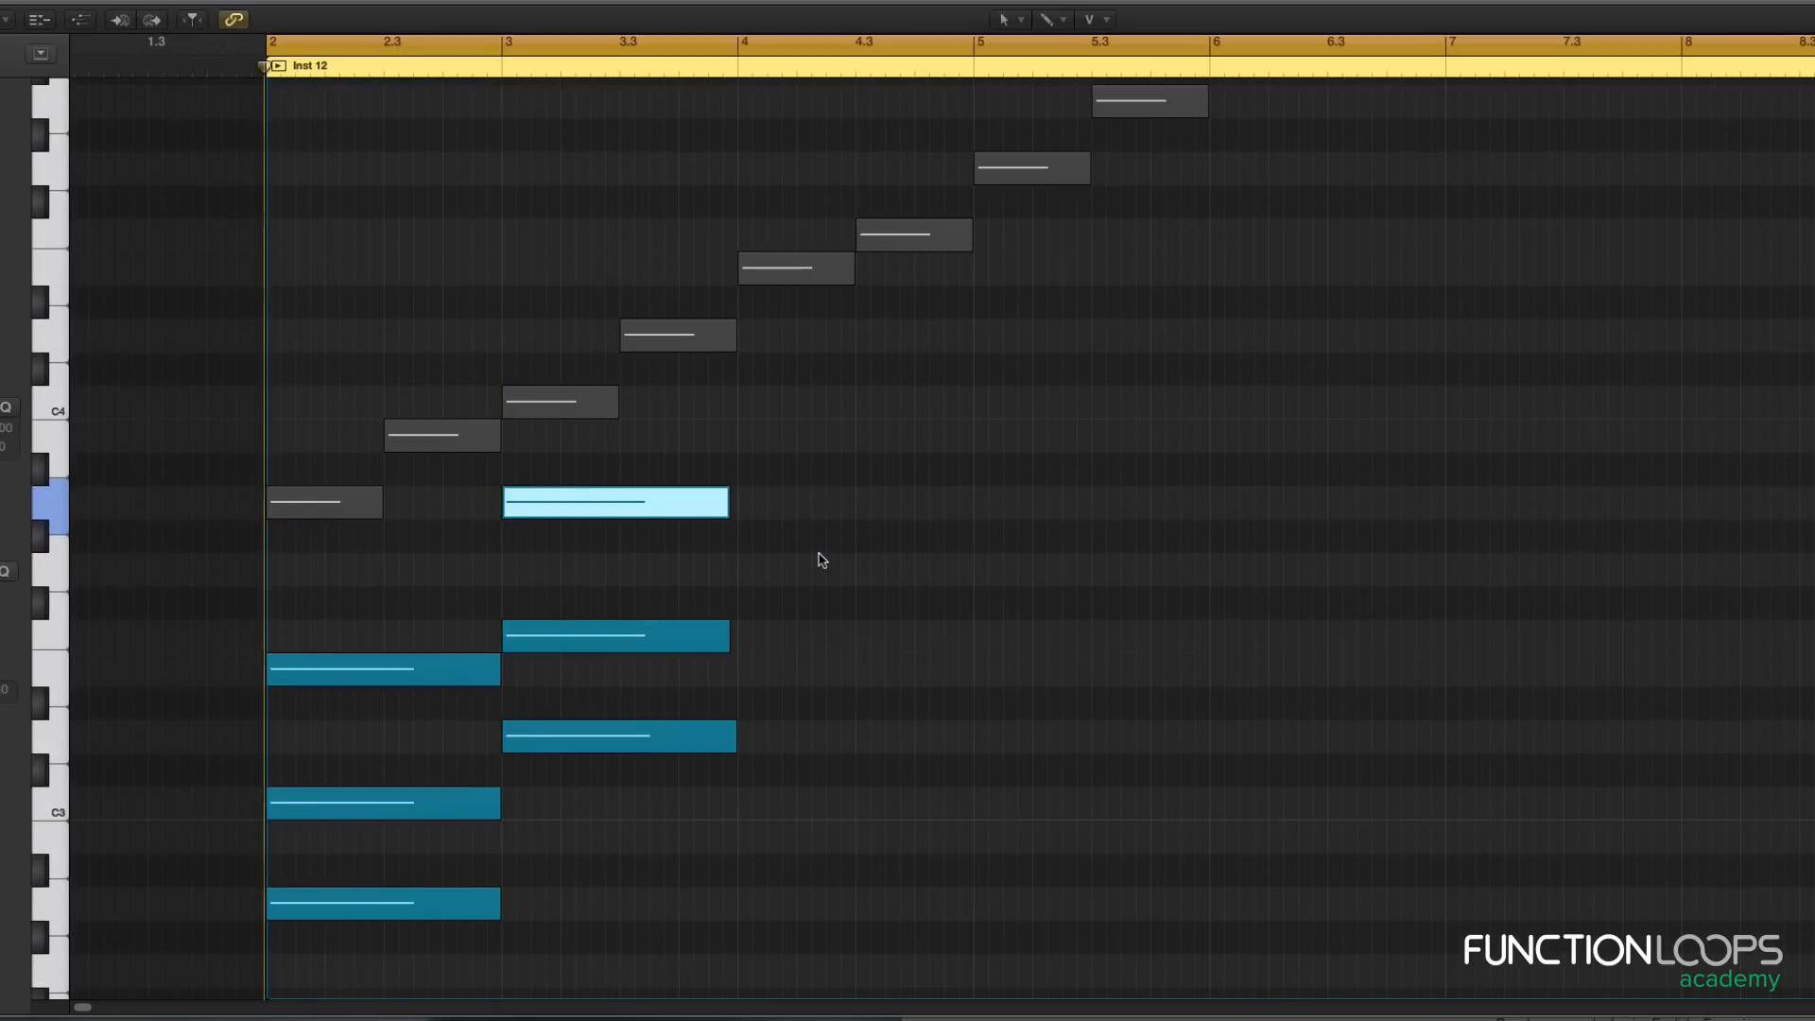
left_click(819, 555, "ctrl+alt")
key("t")
left_click(821, 561)
key("super+Right")
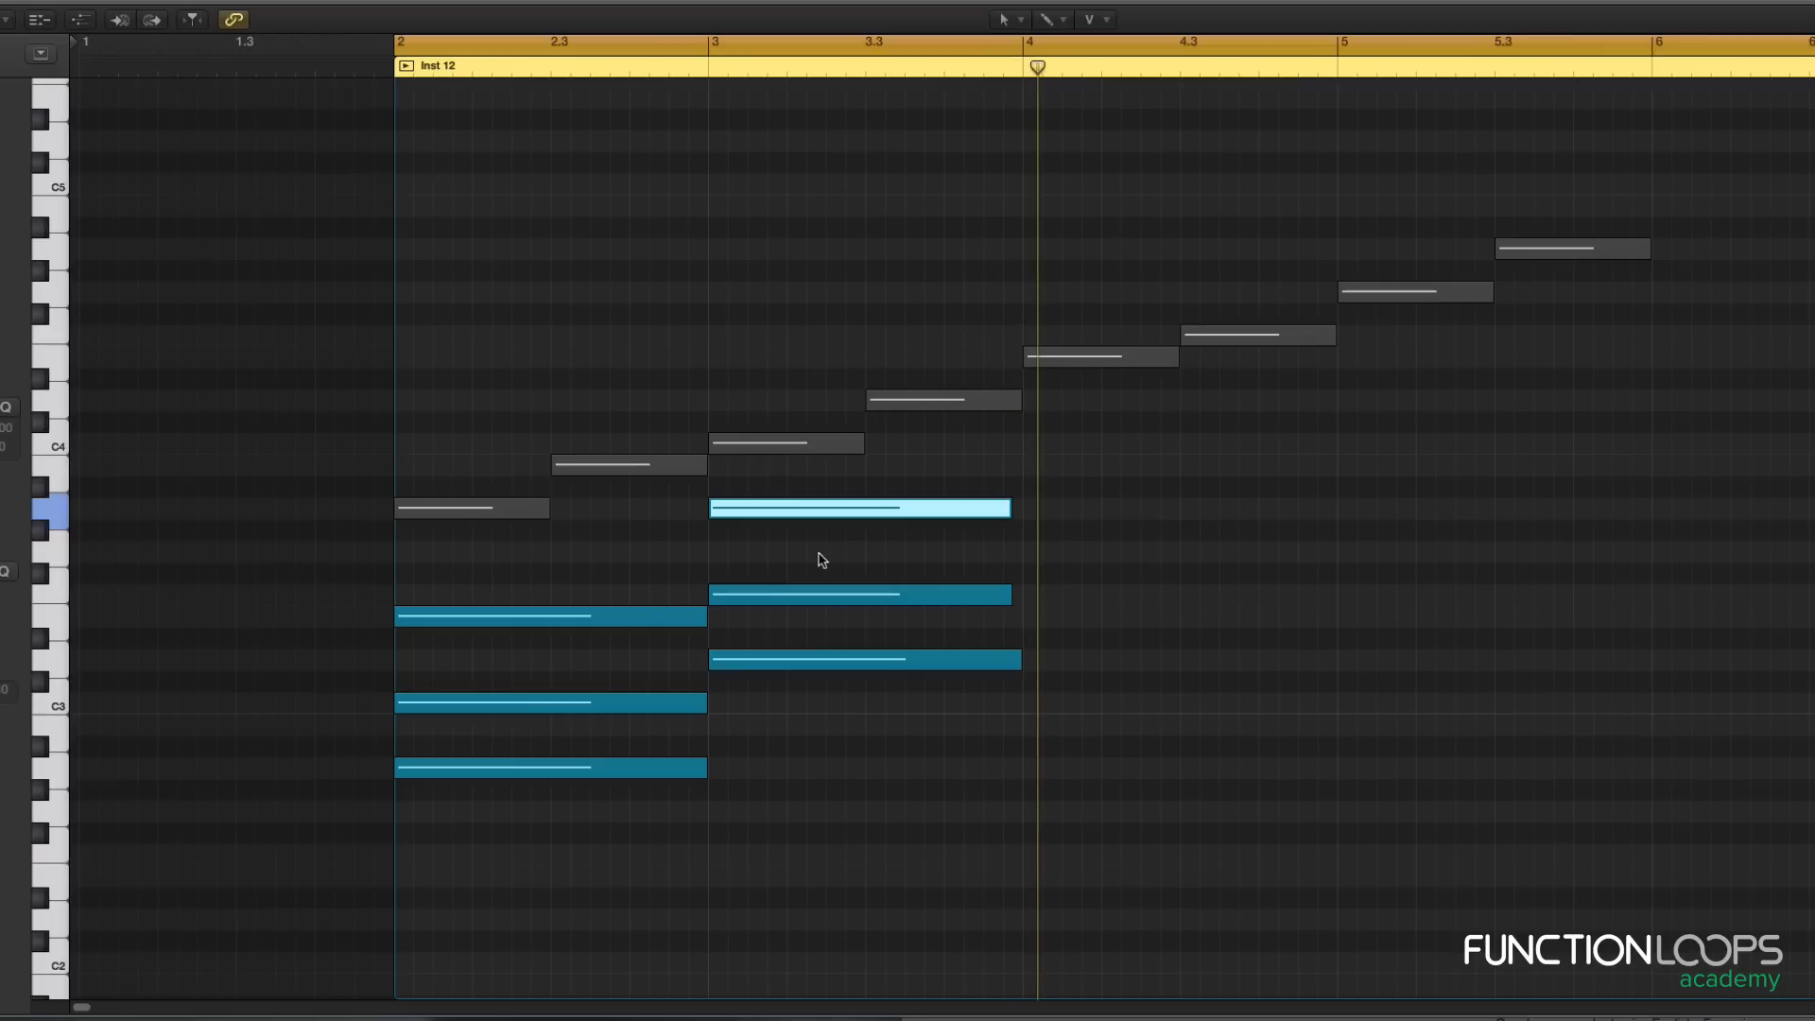
Step: Pencil the C3, E3 and G3 chord notes at bar 4, each about one bar long, and return to the Pointer tool
key("t")
key("Down")
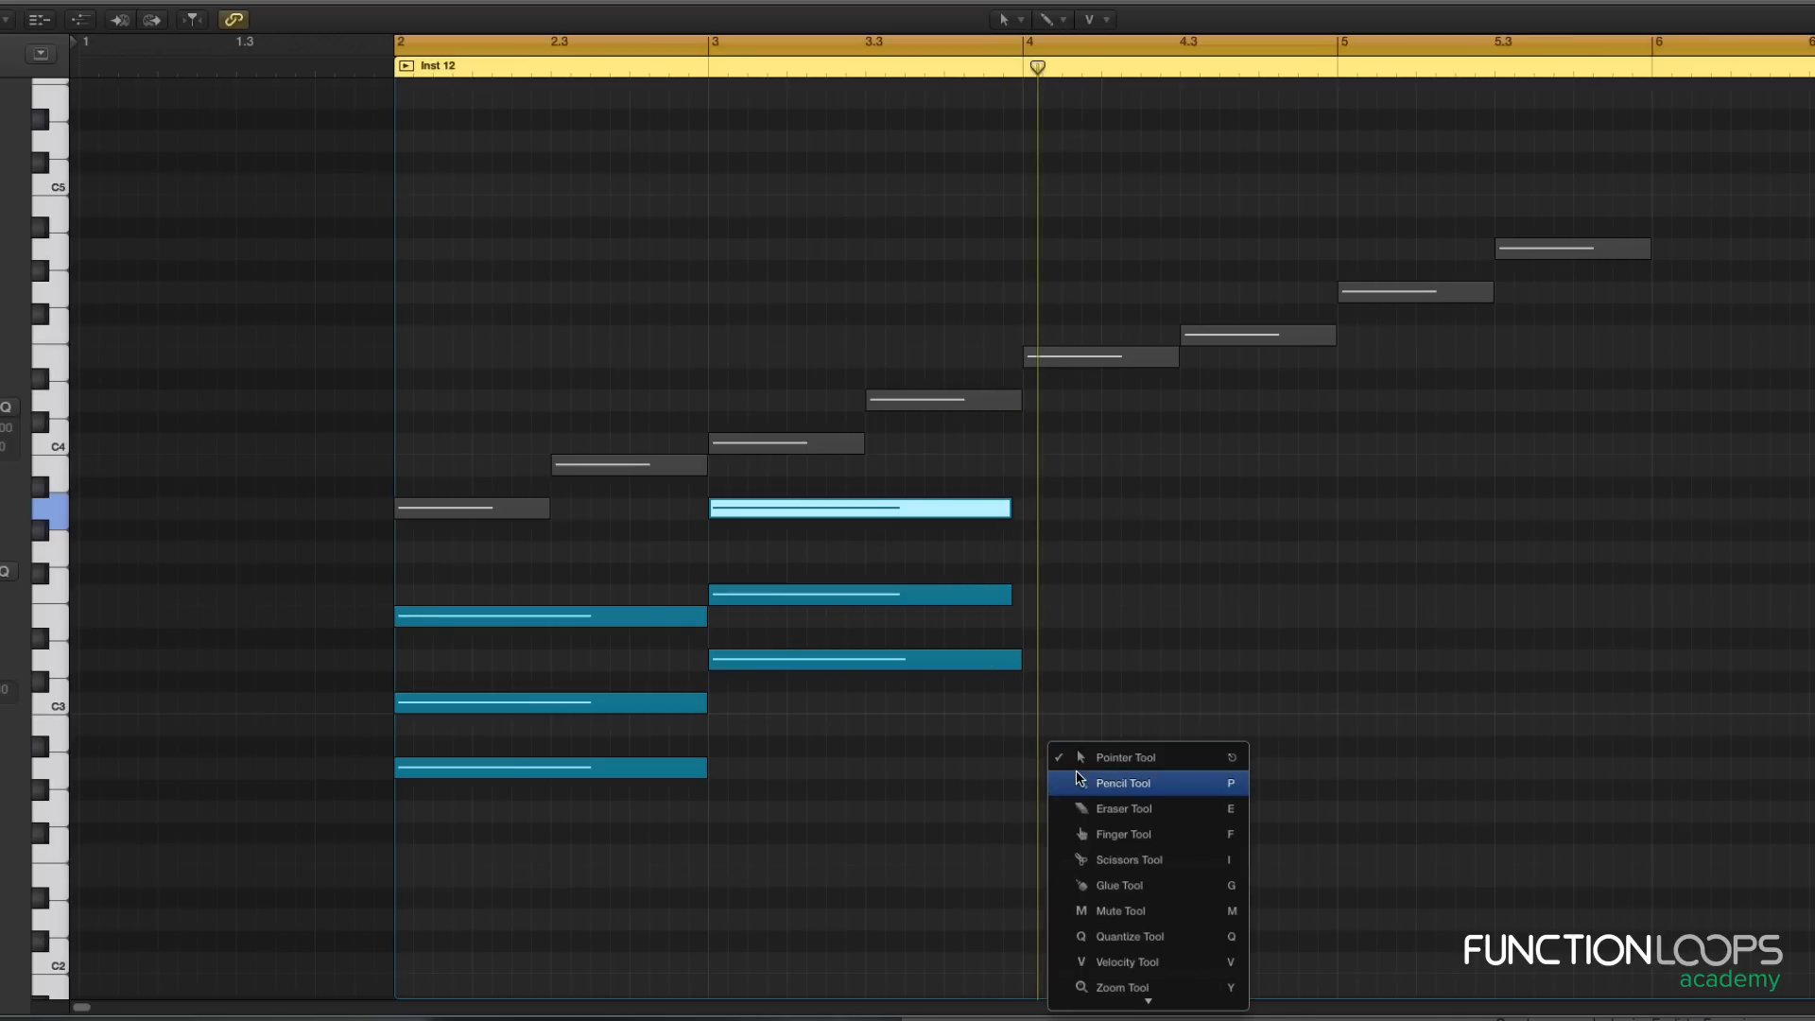
key("Return")
left_click(1033, 705)
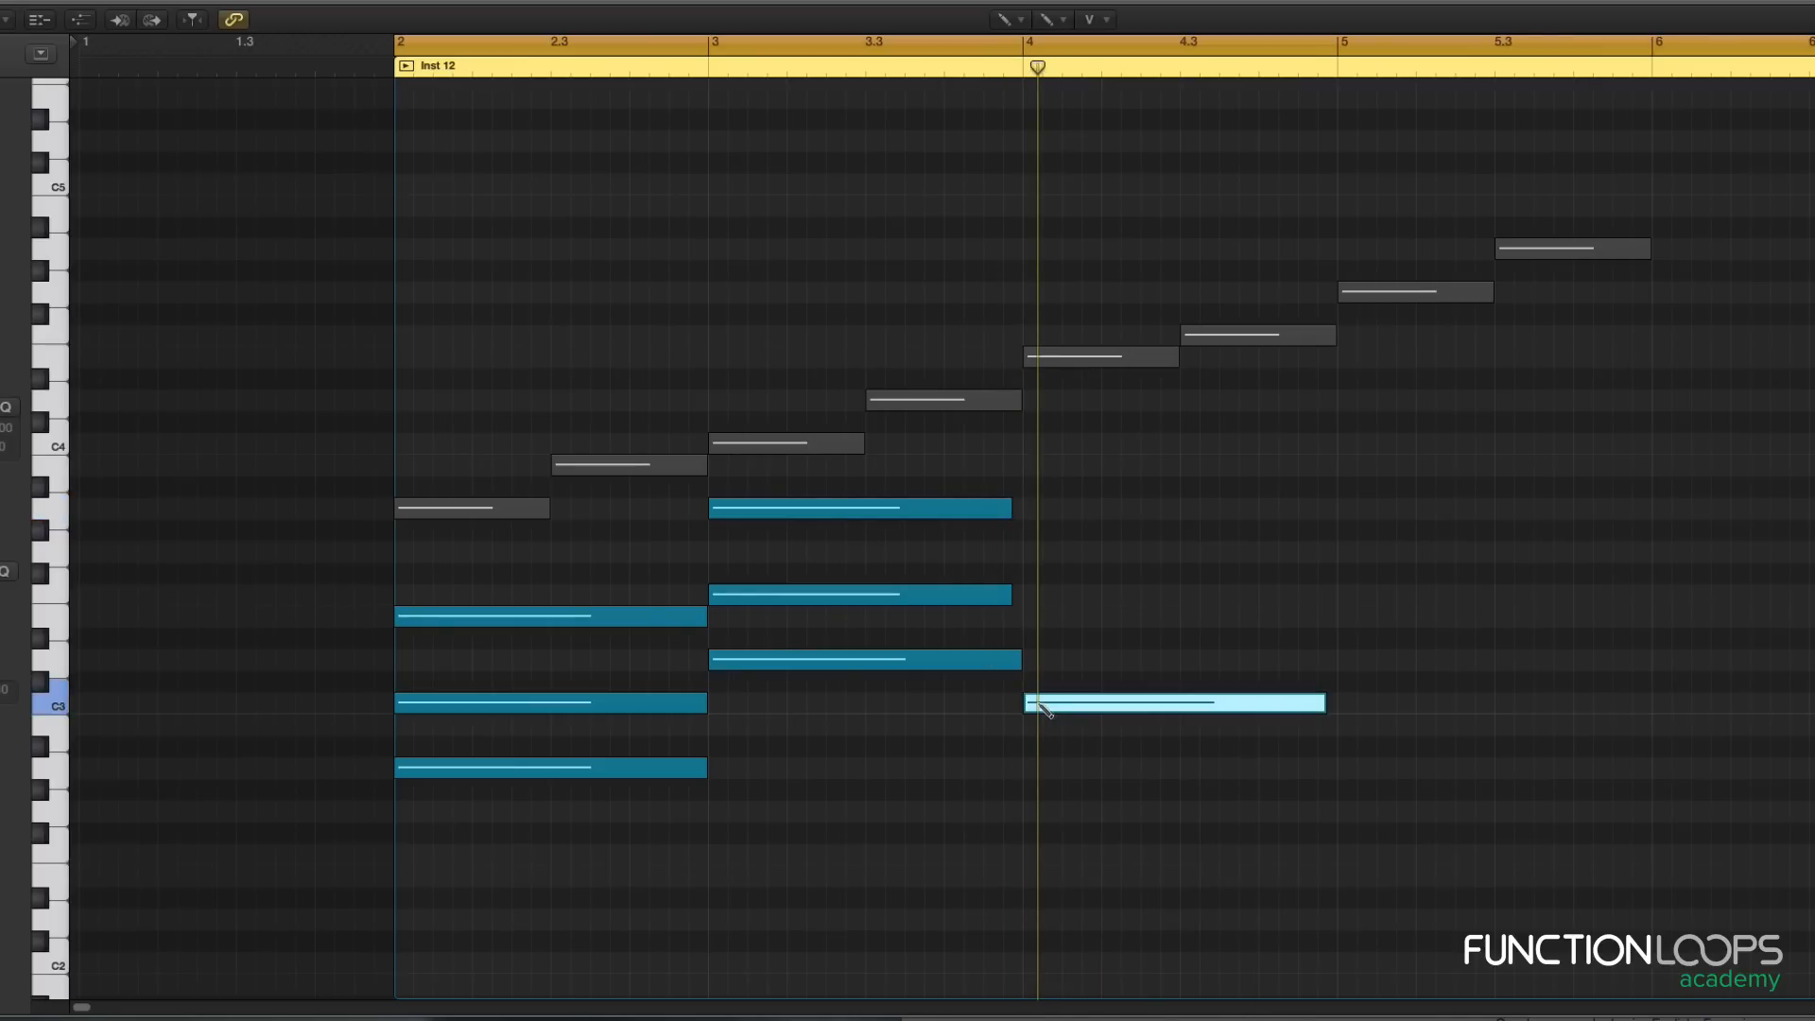
scroll(1043, 707, "right", 5)
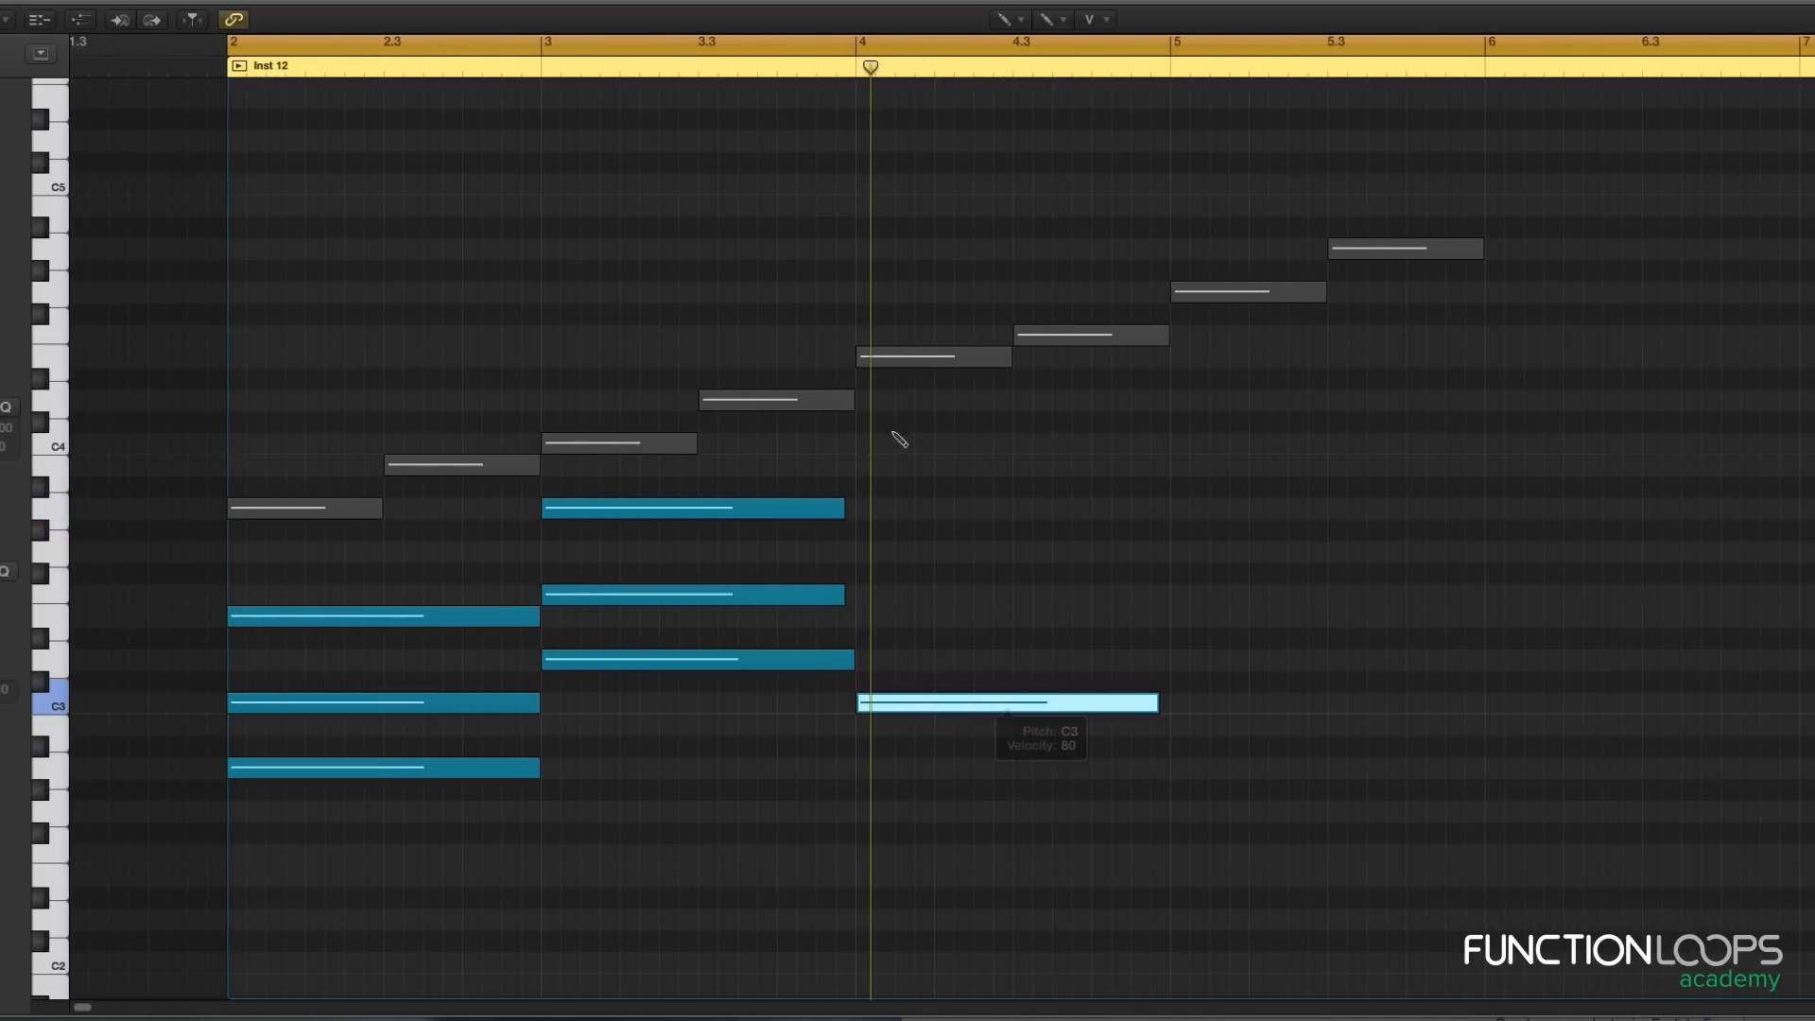
mouse_move(596, 444)
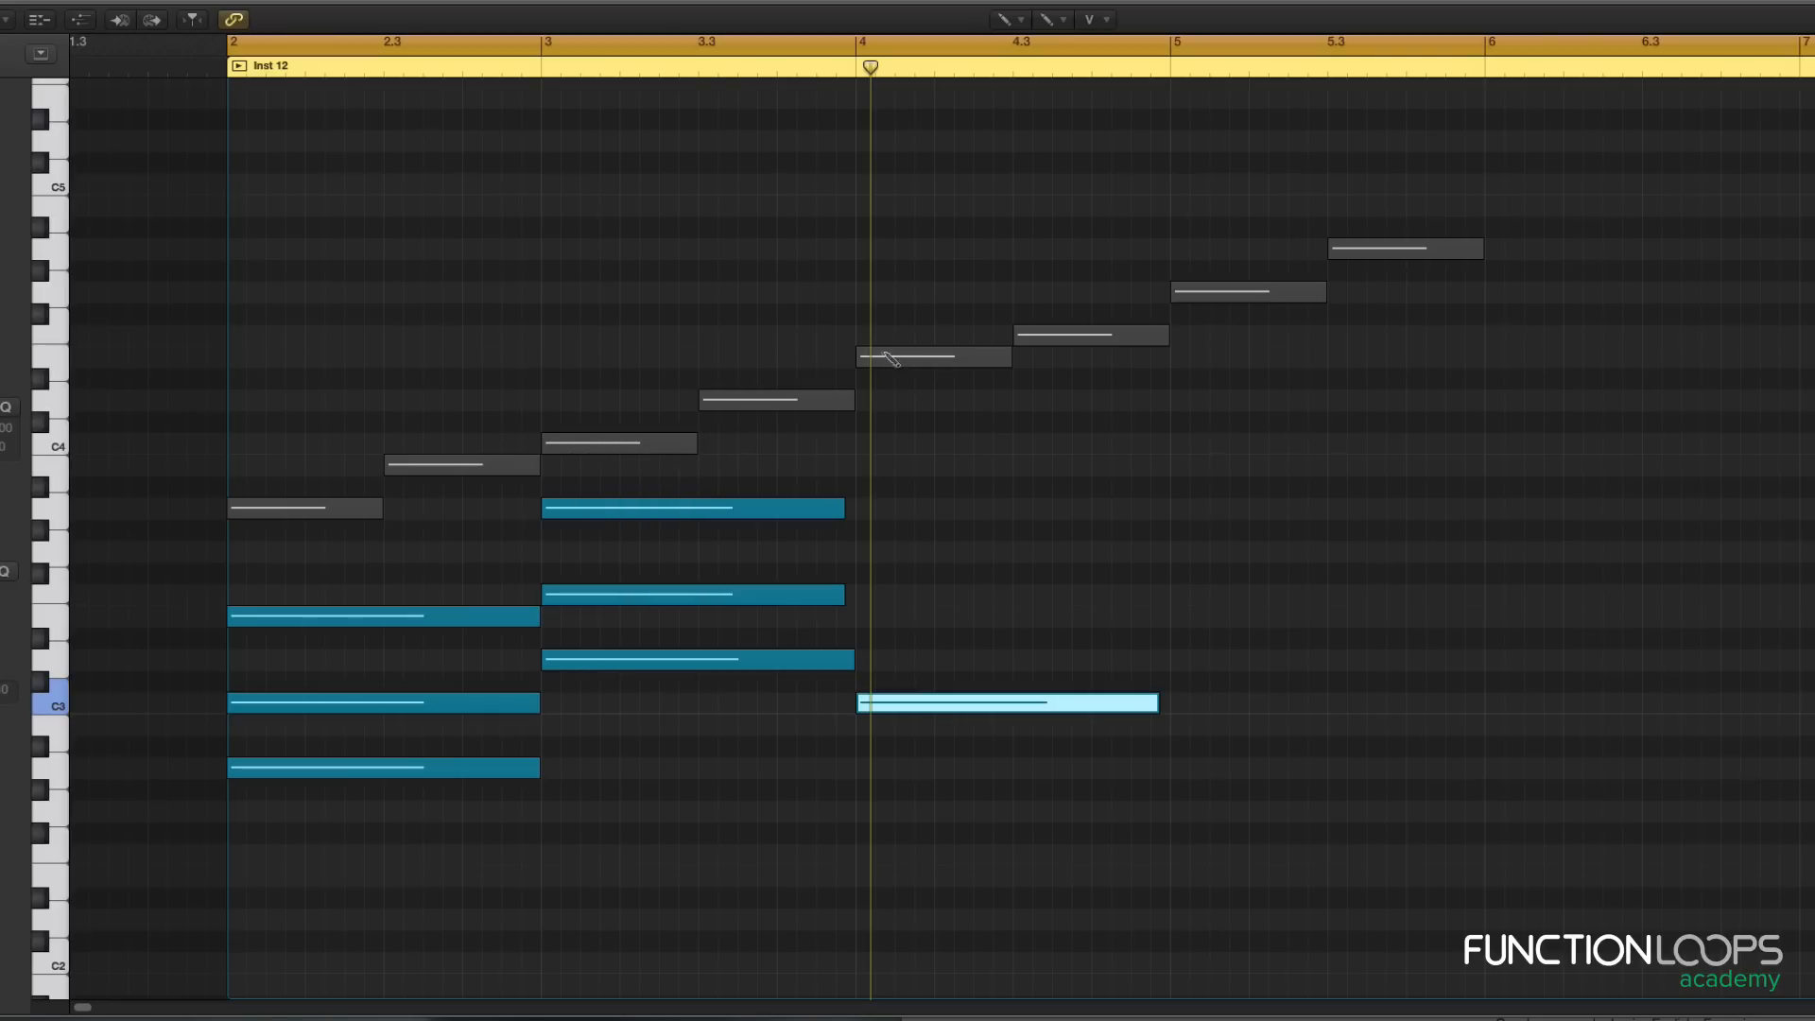
left_click(862, 616)
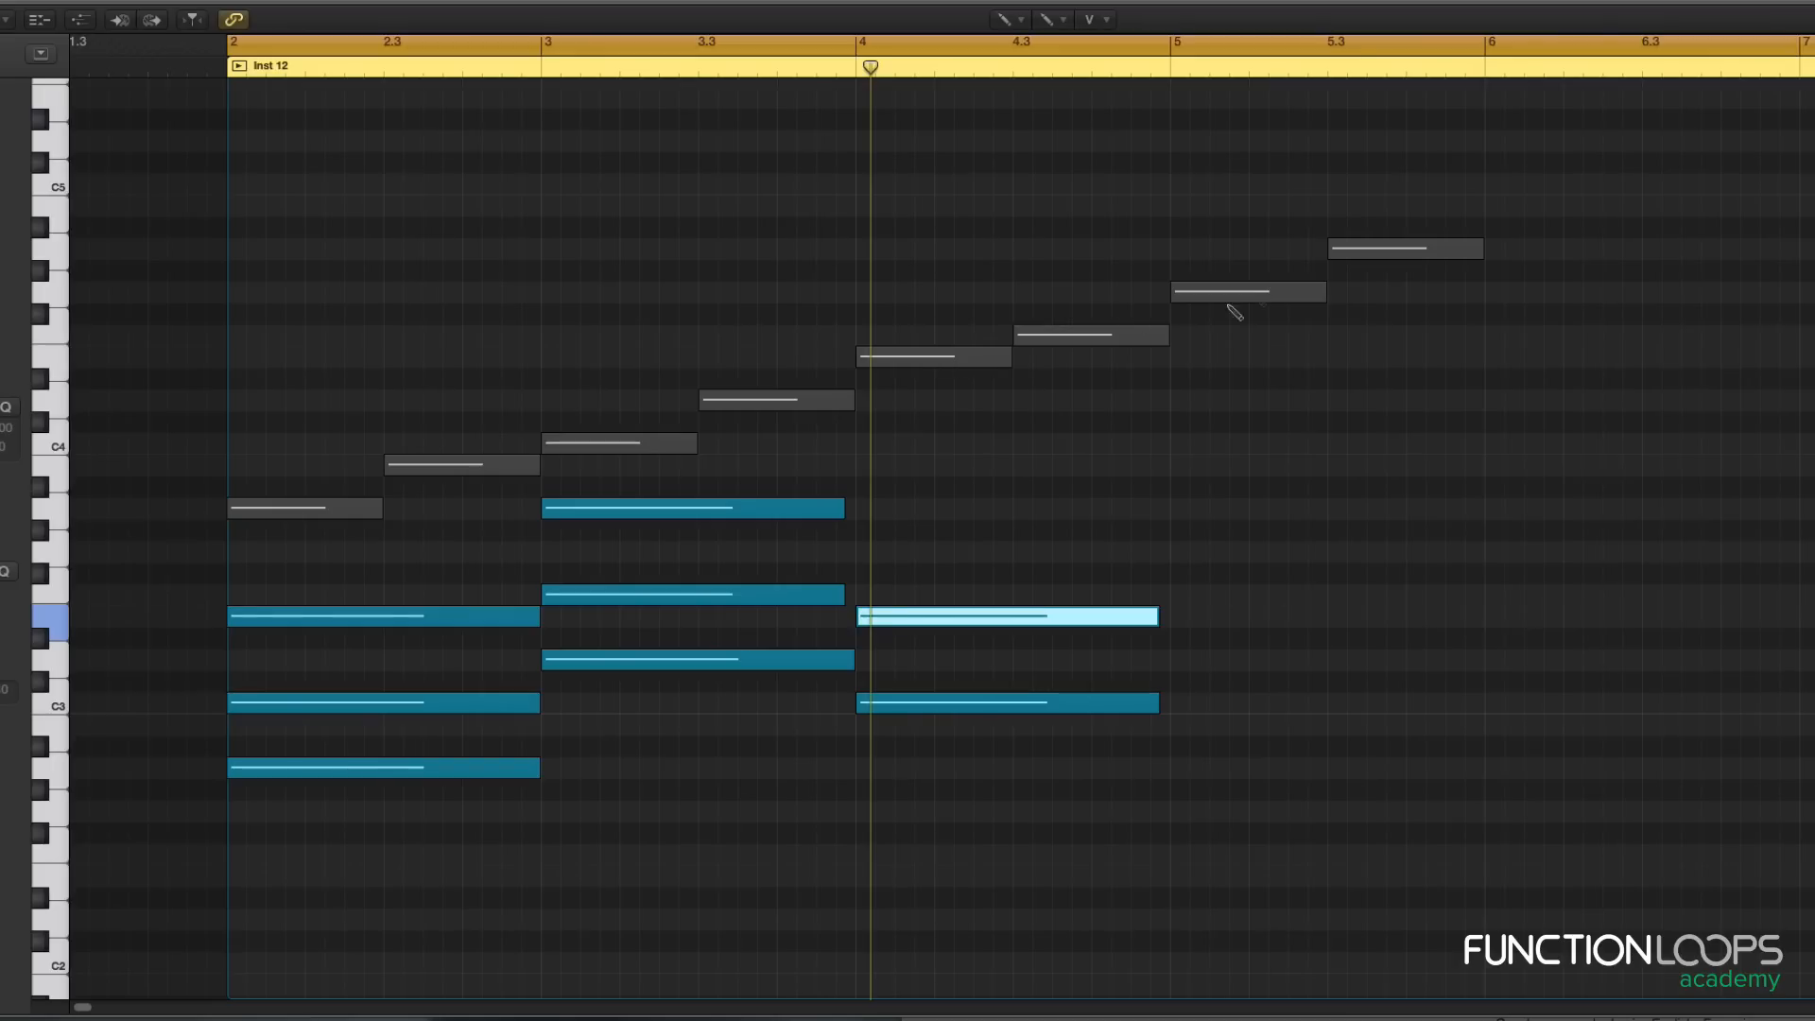
left_click(866, 553)
key("Escape")
key("Escape")
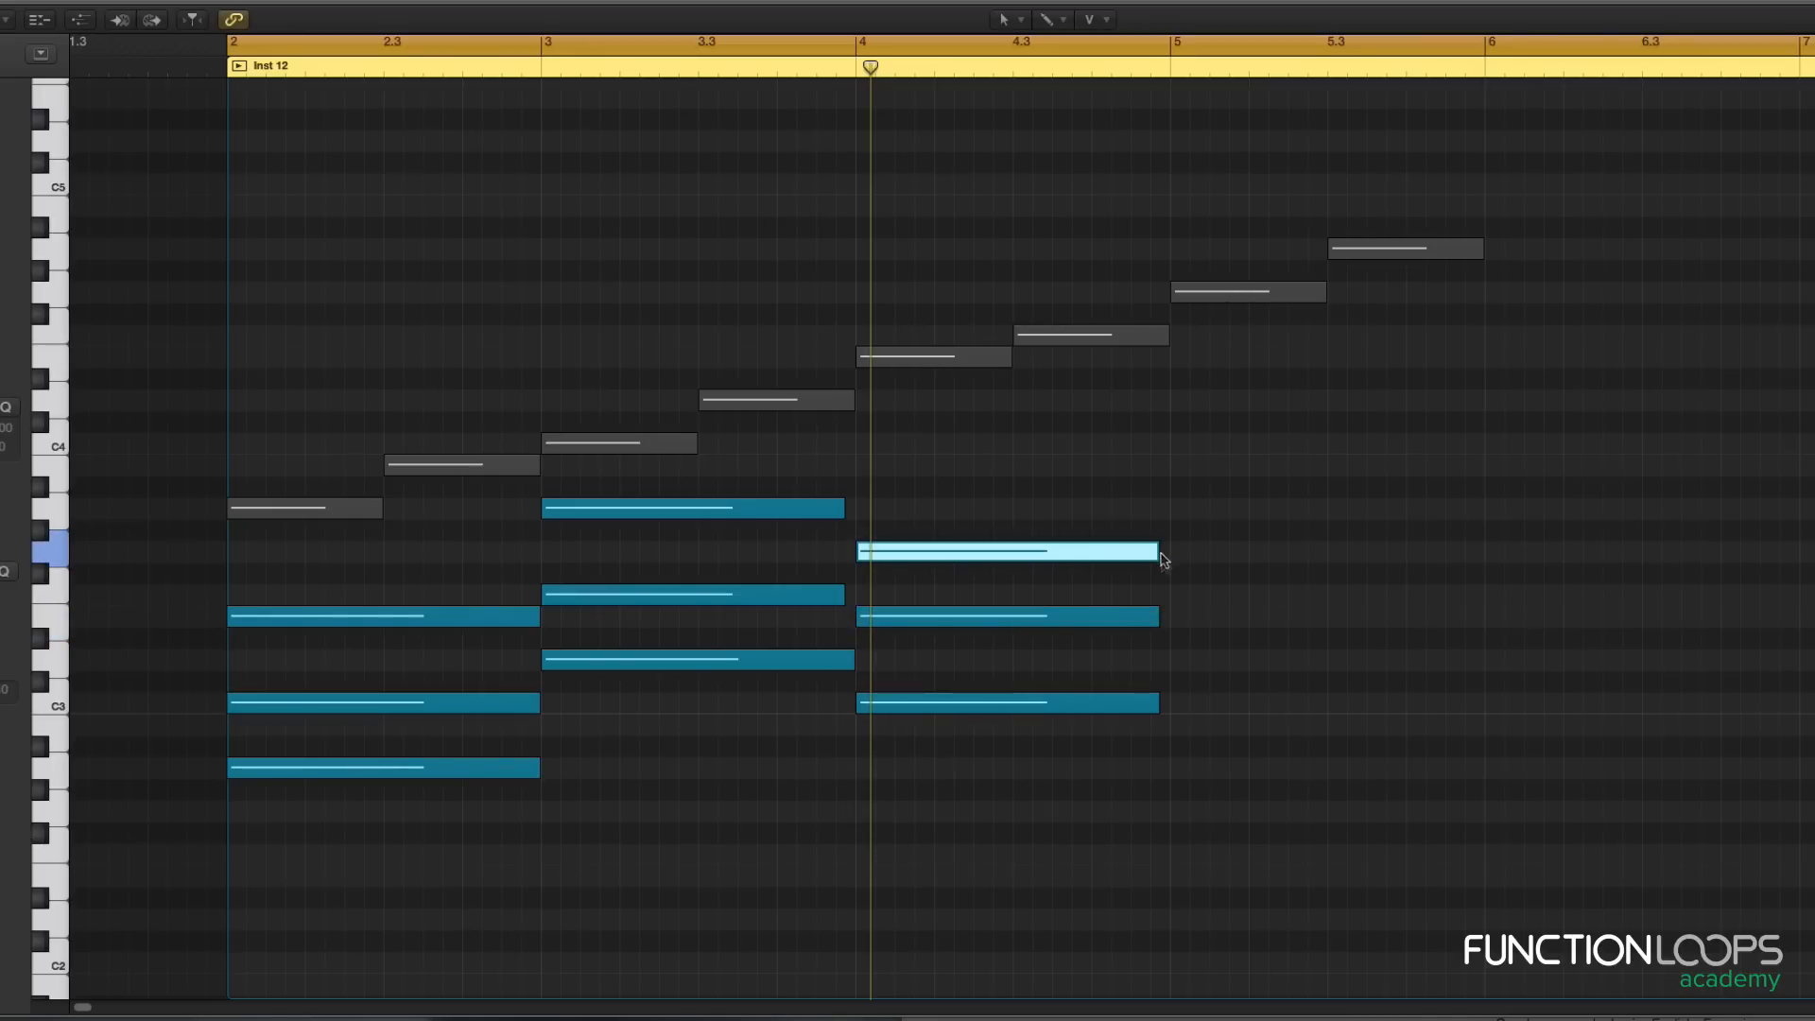
Step: Pencil E3 and G3 notes at bar 5, each about one bar long
left_click(1283, 604, "ctrl+alt")
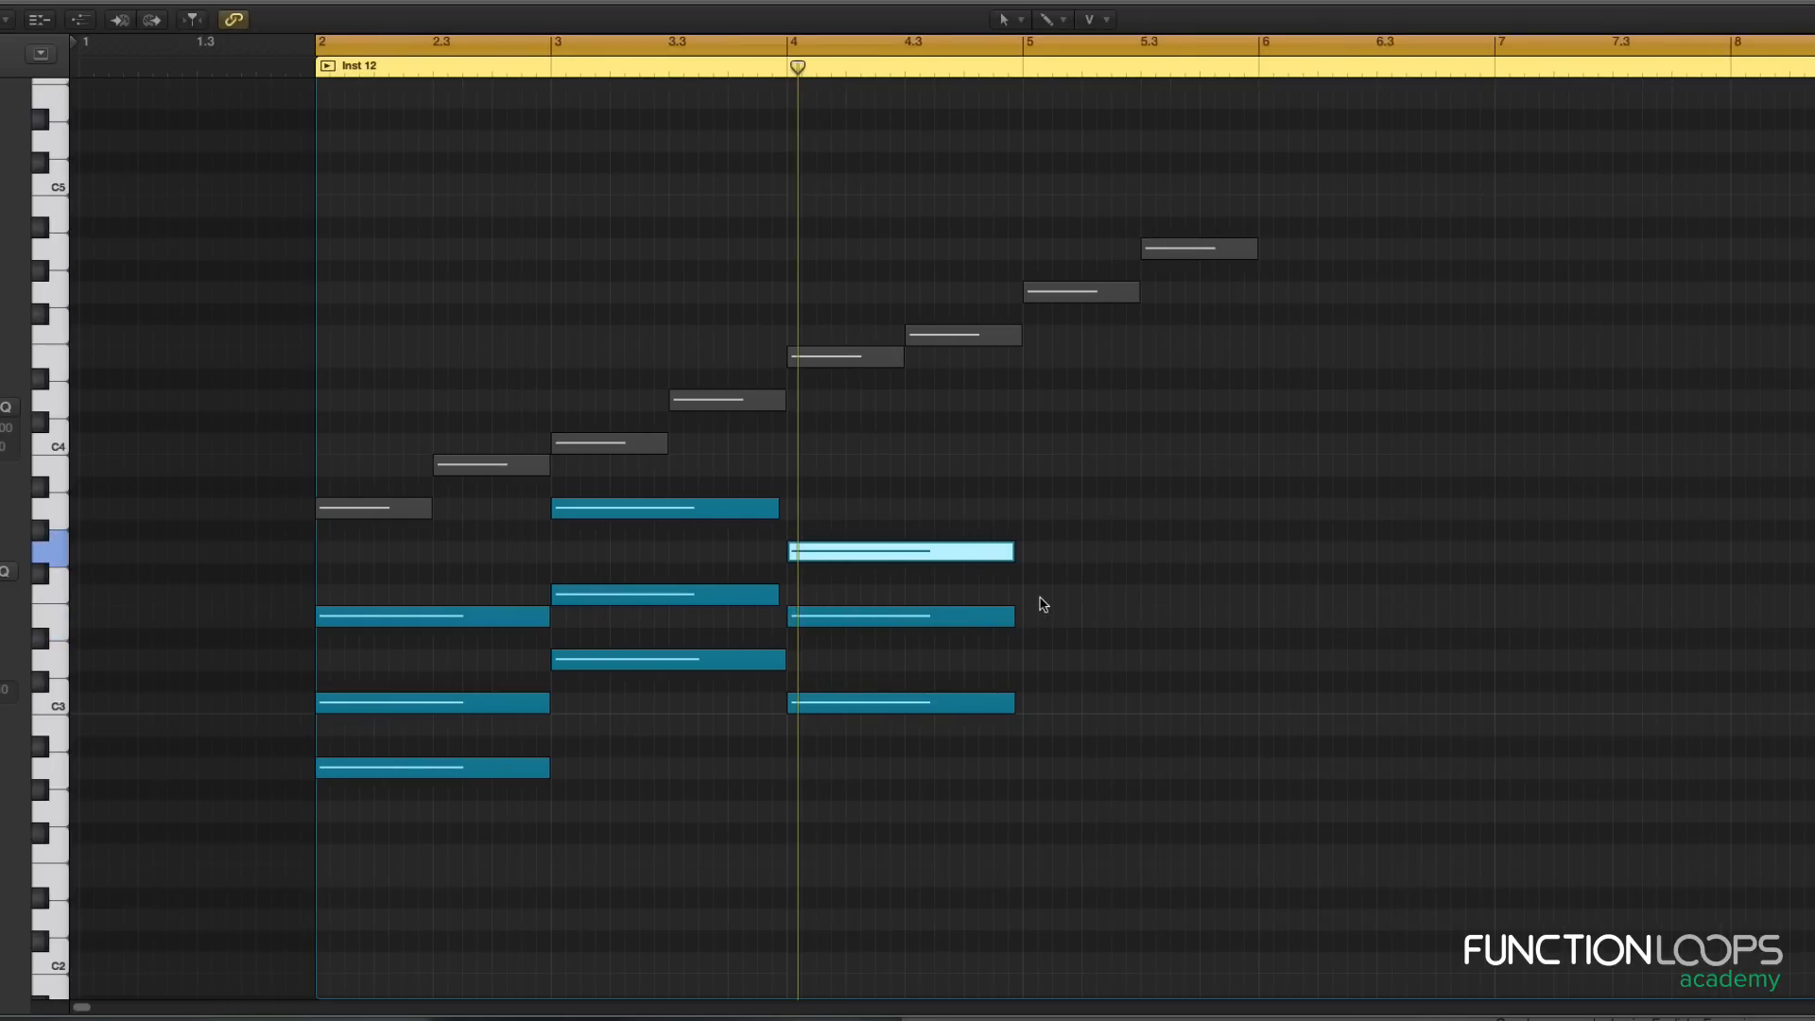
scroll(1044, 609, "up", 2)
key("t")
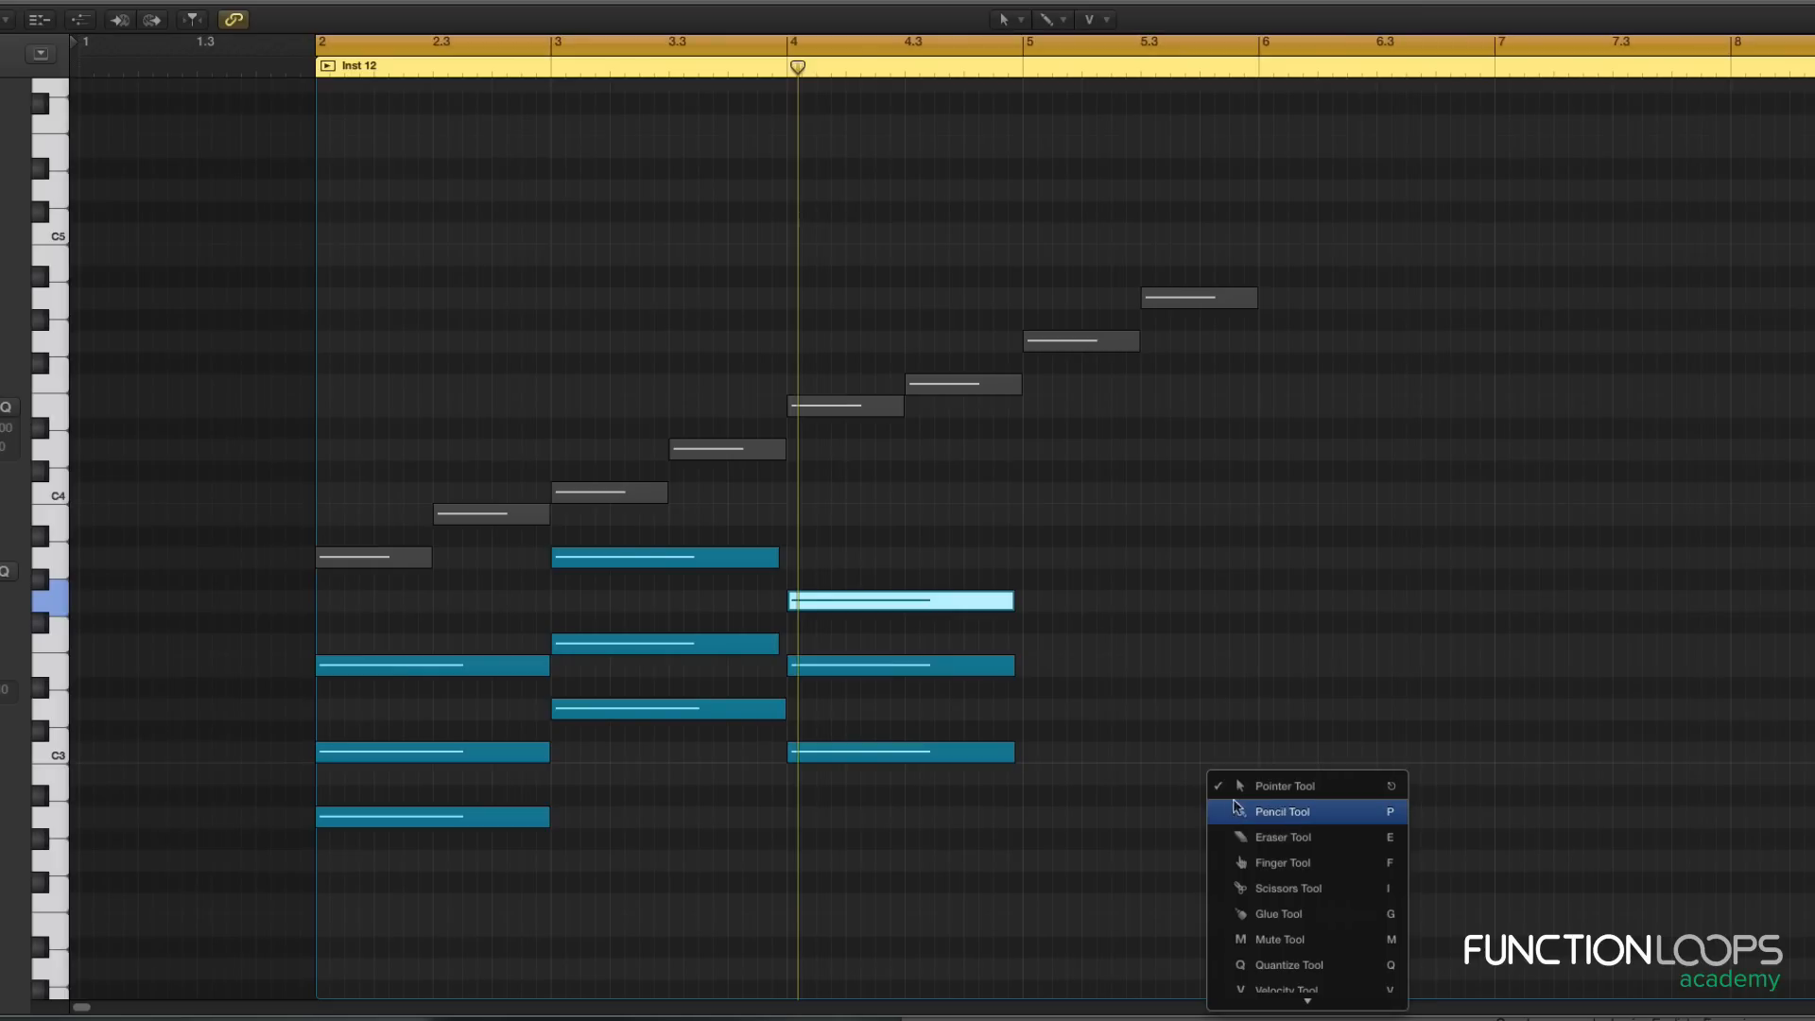
left_click(1246, 808)
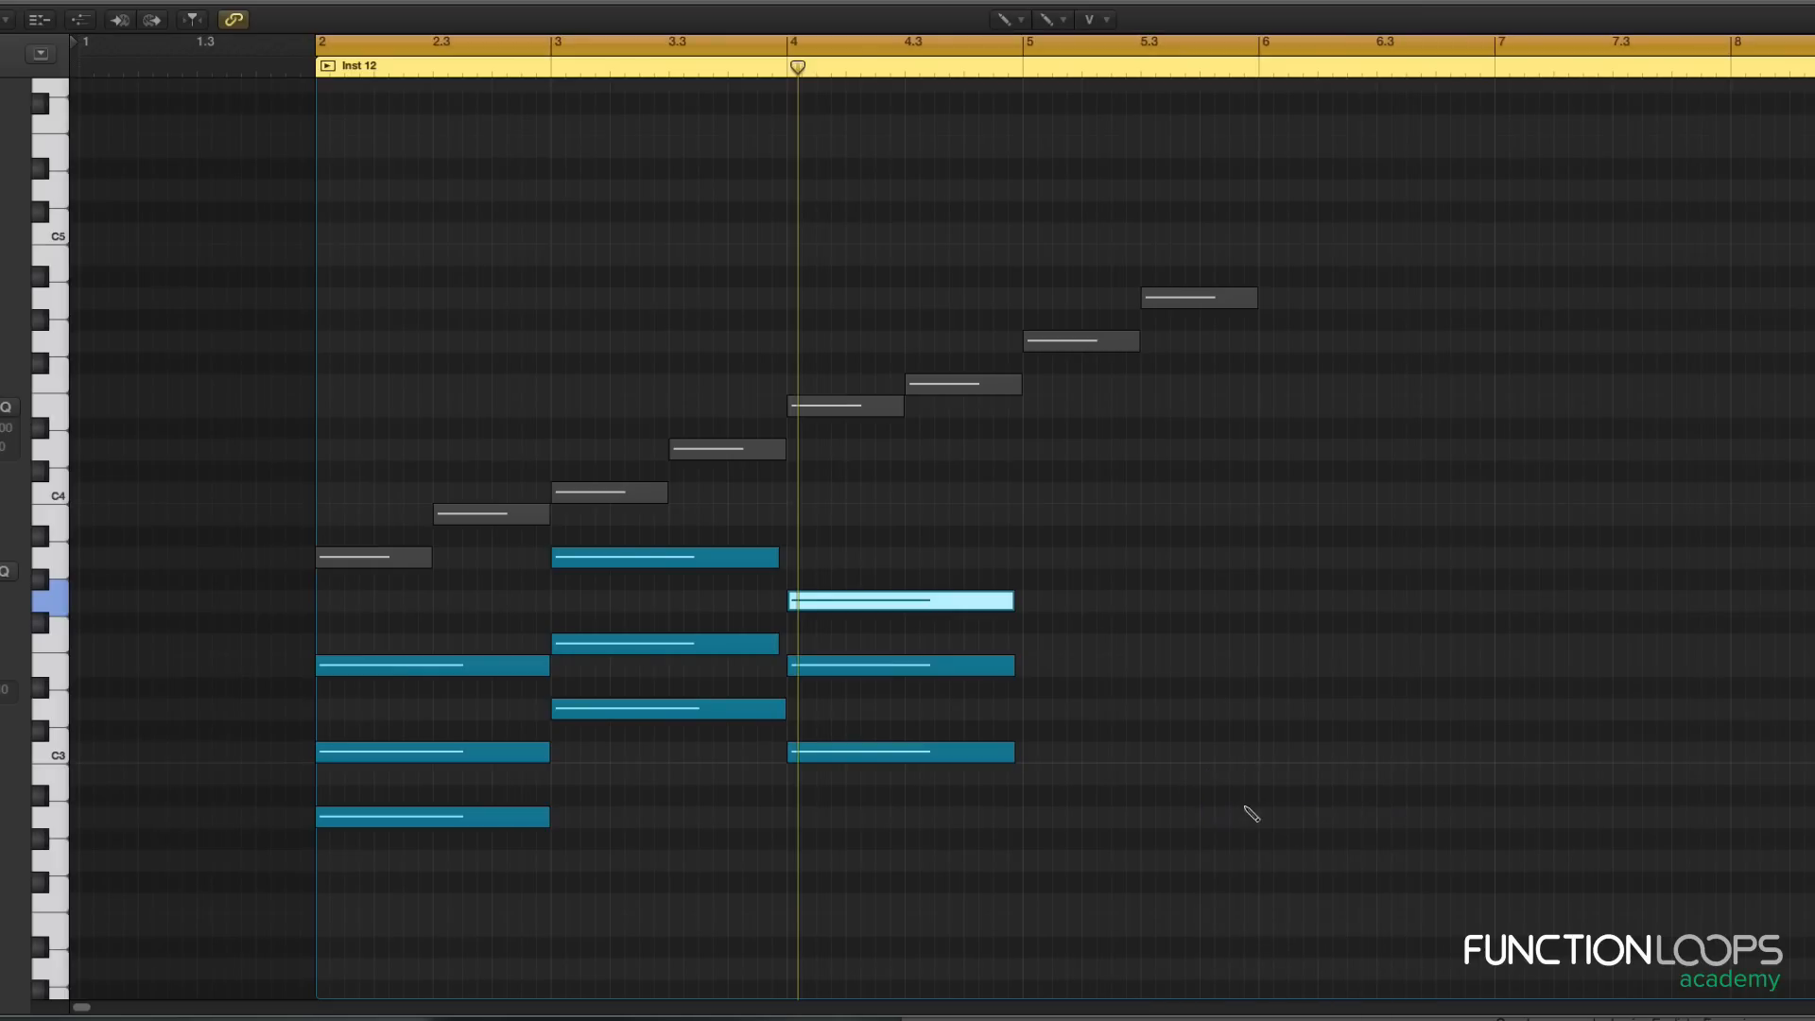
left_click(1025, 666)
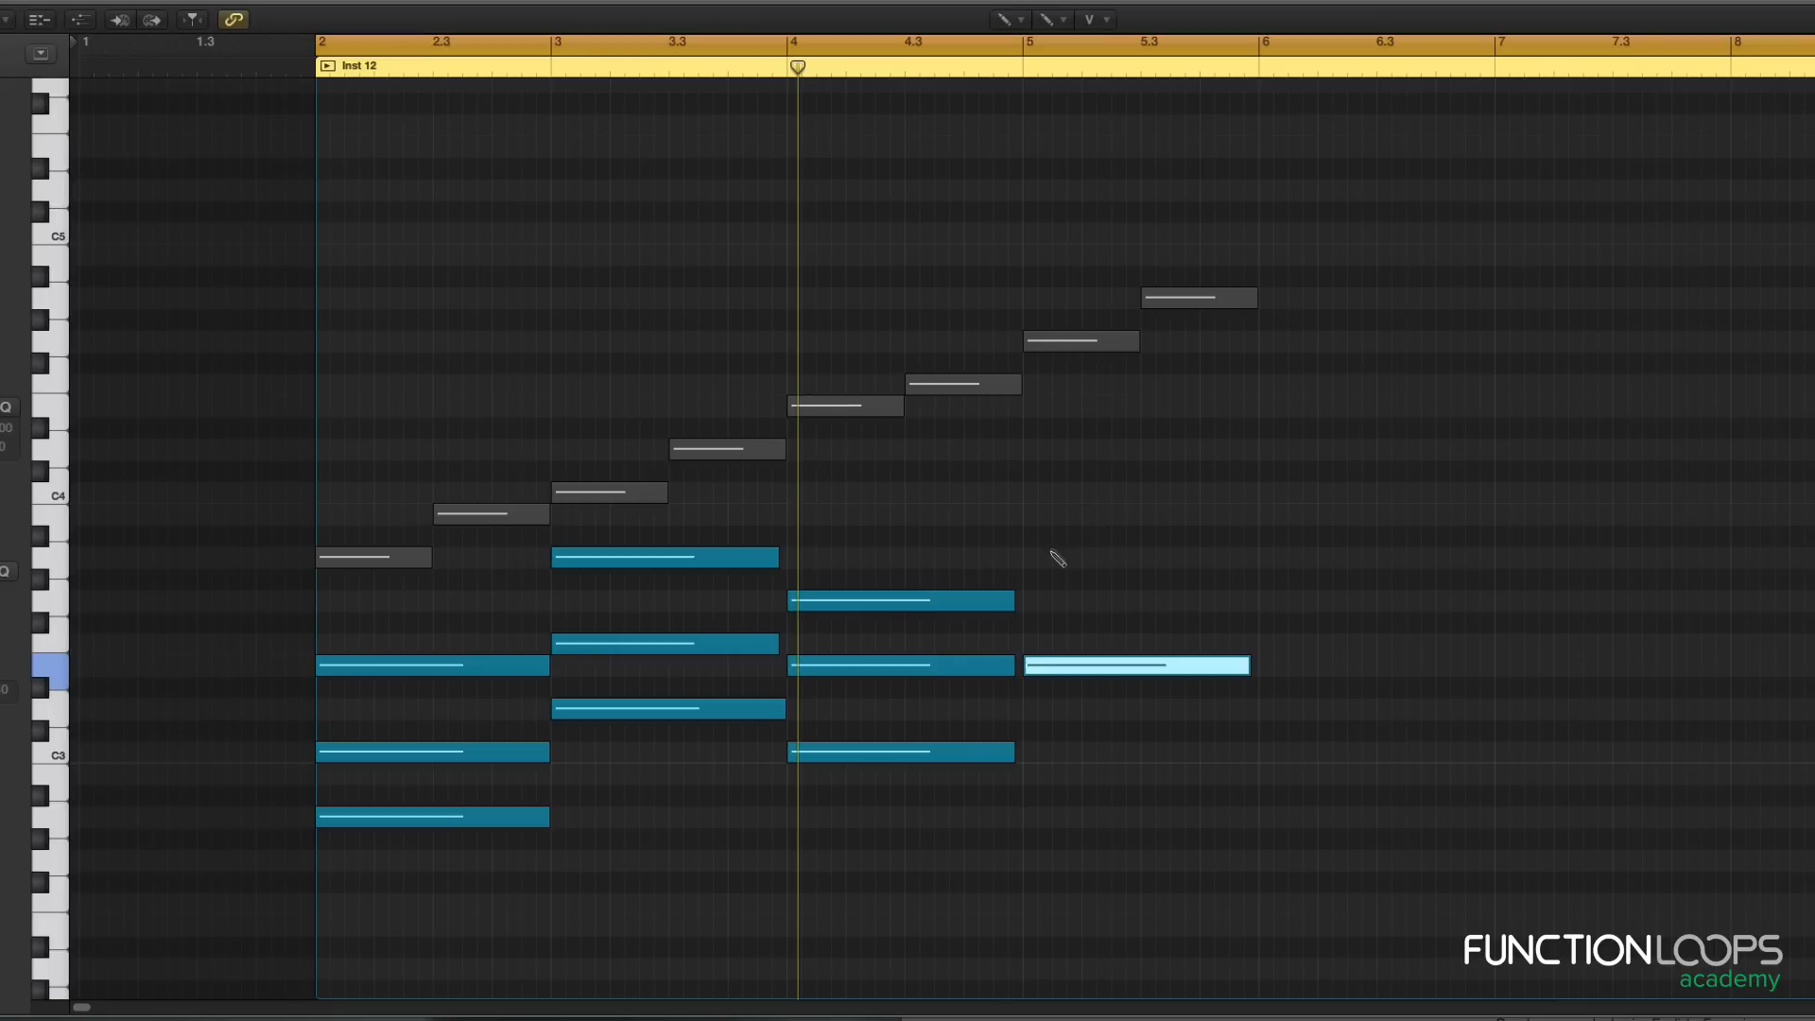
left_click(1027, 601)
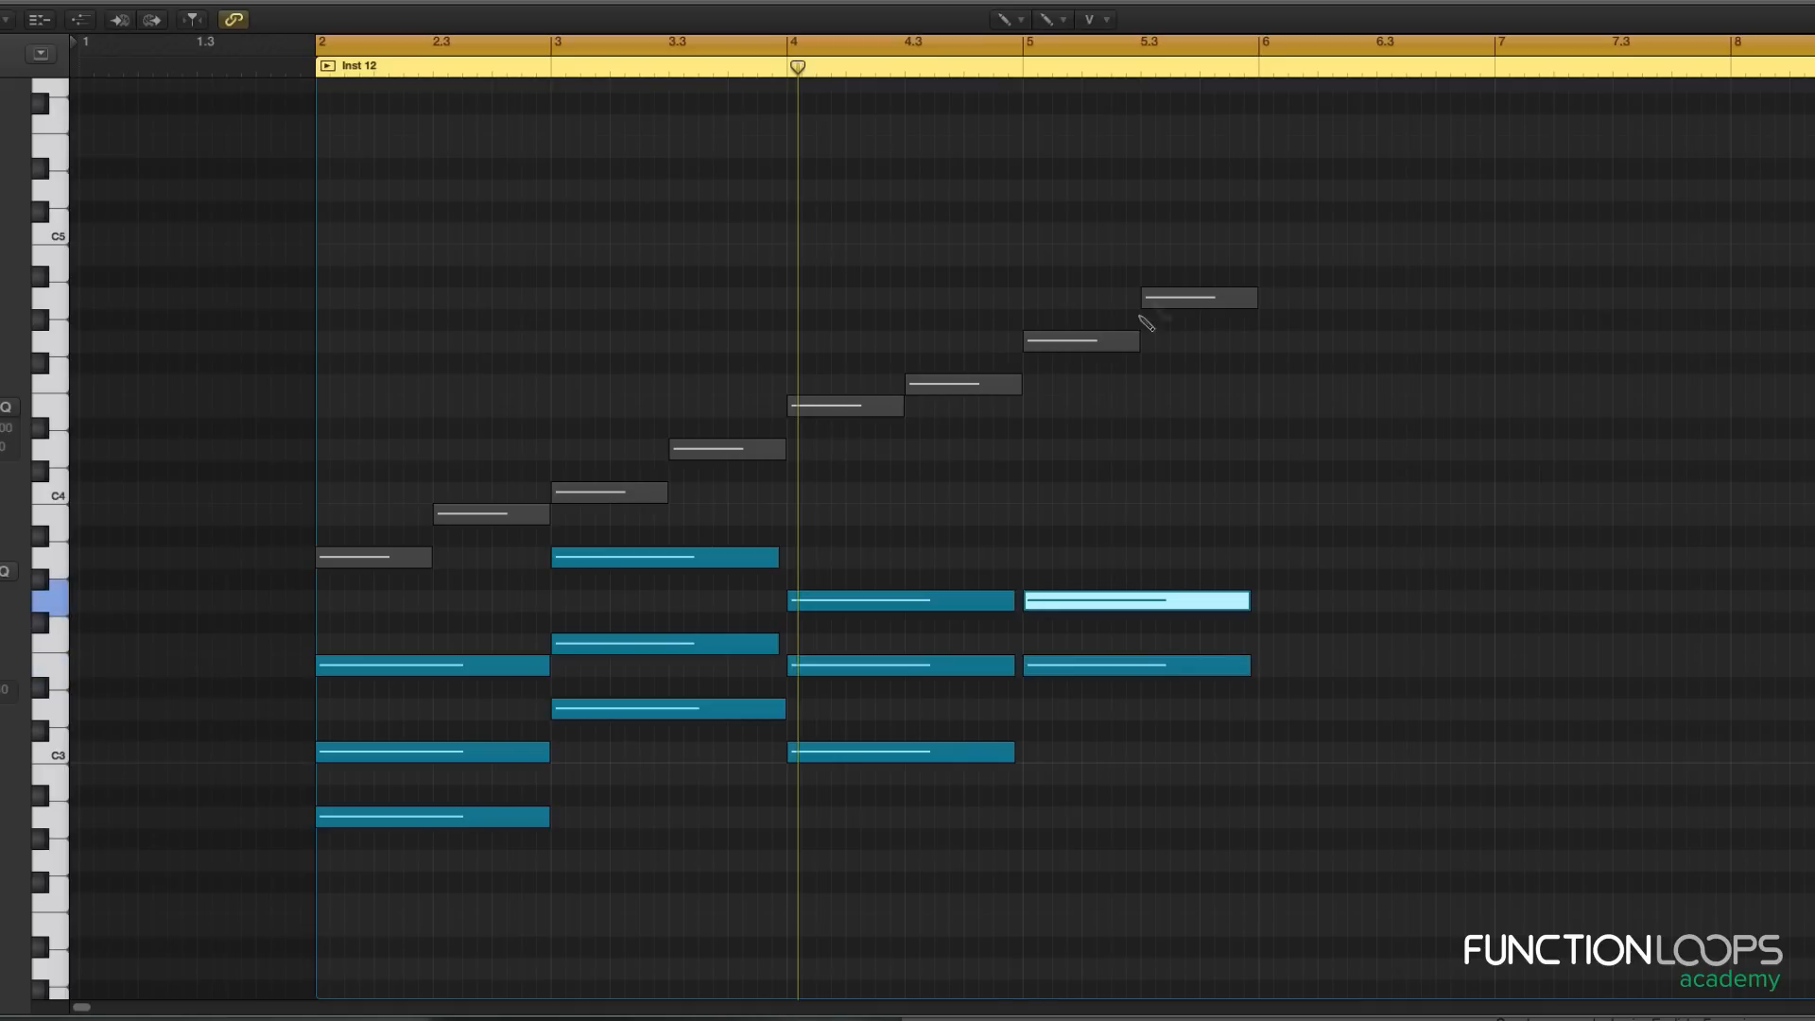
Step: Pencil a B4 scale note at bar 6 and a B3 chord note at bar 5, and return to the Pointer tool
left_click(1266, 255)
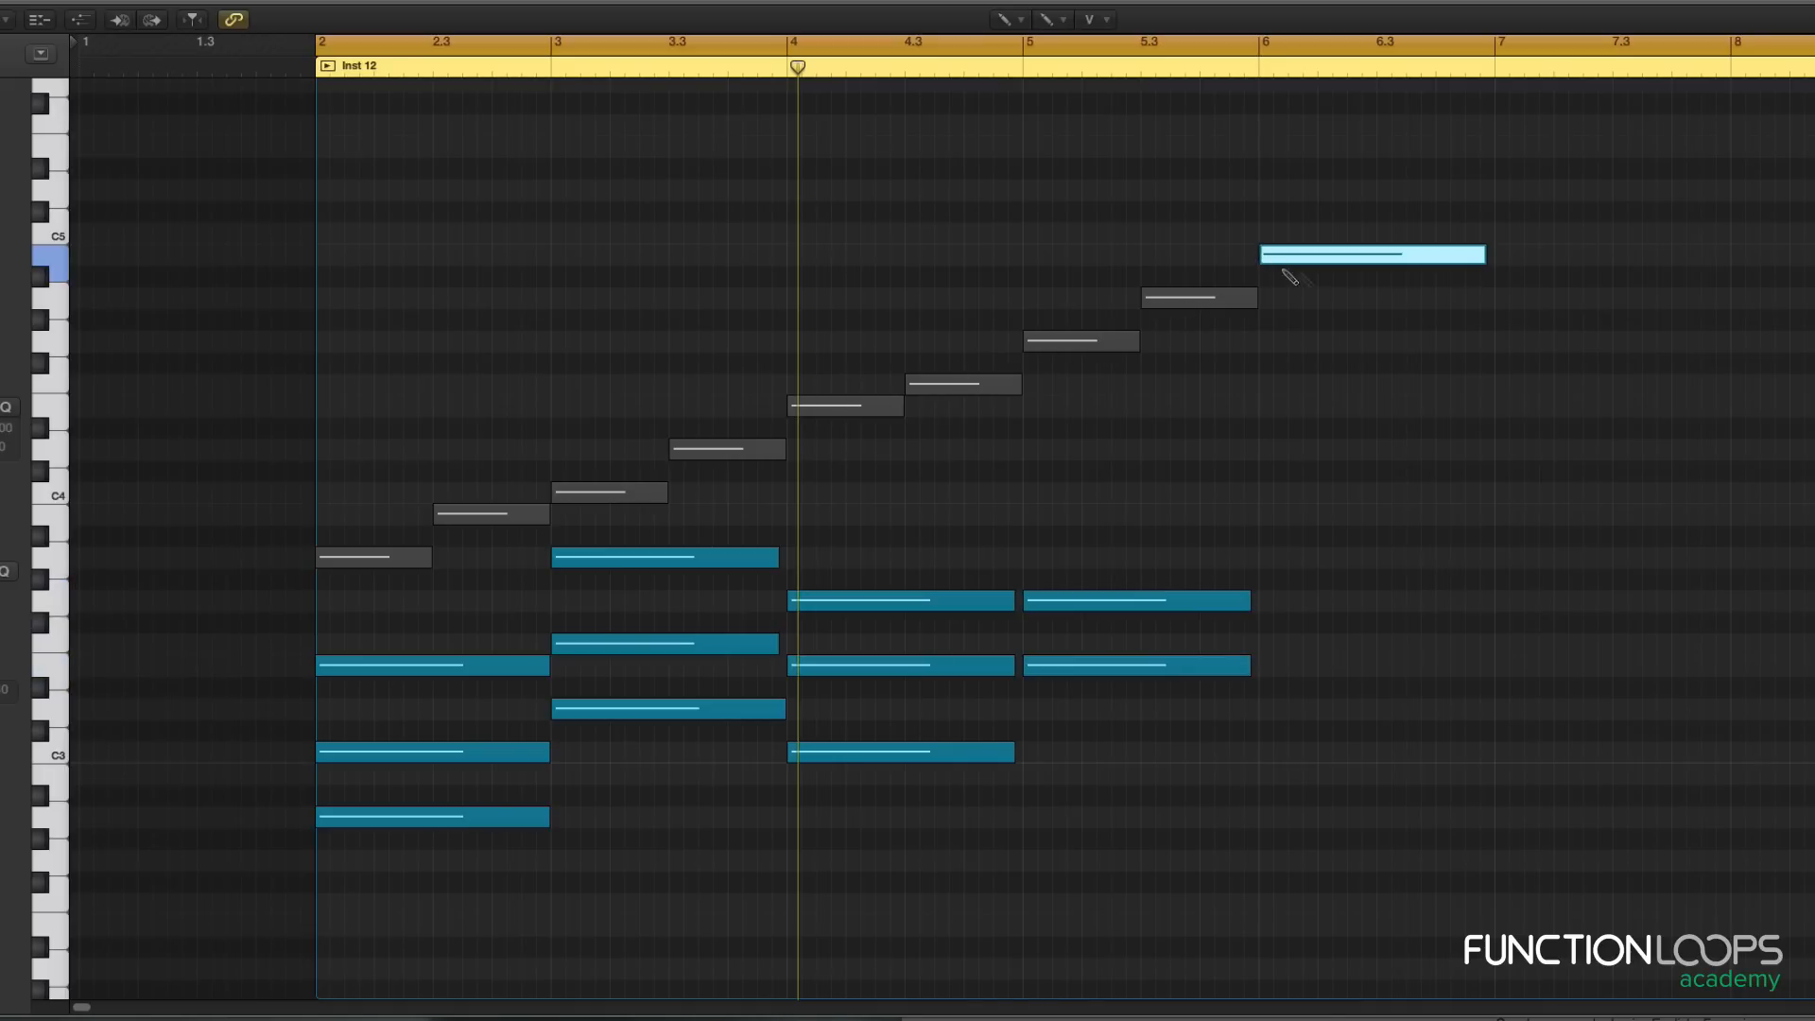
scroll(1290, 285, "up", 3)
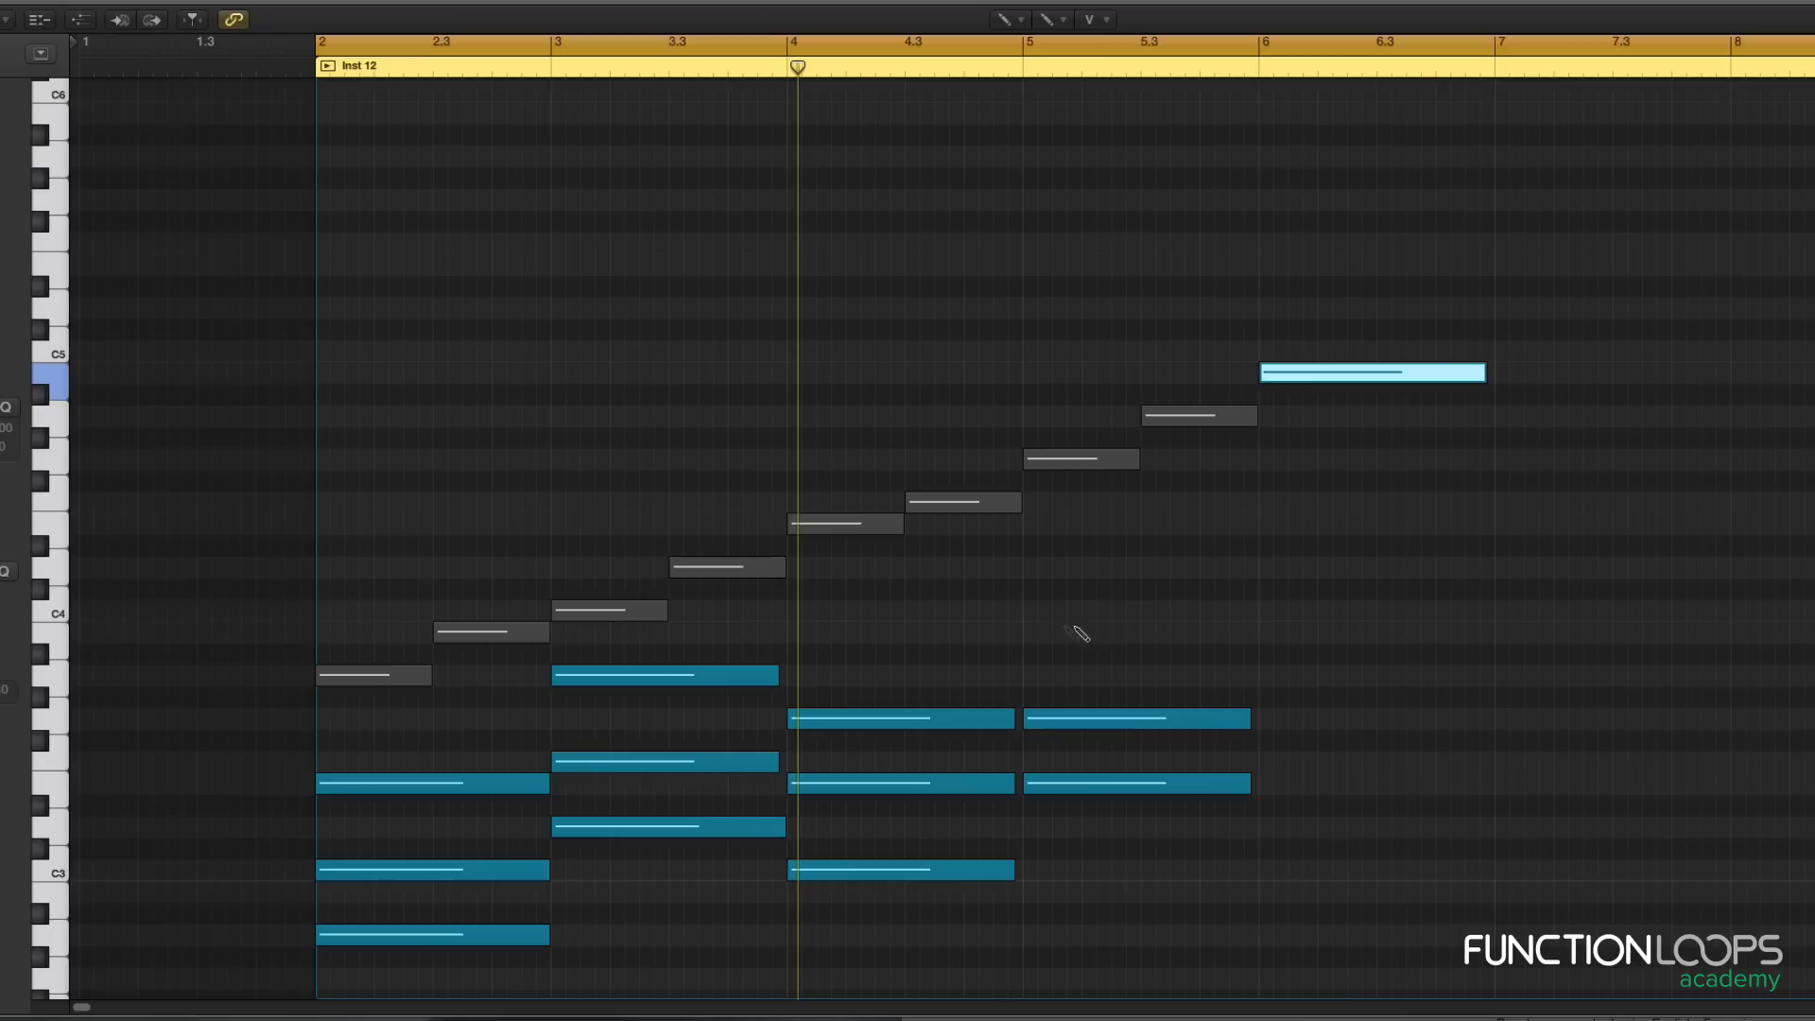
left_click(1027, 633)
key("t")
key("t")
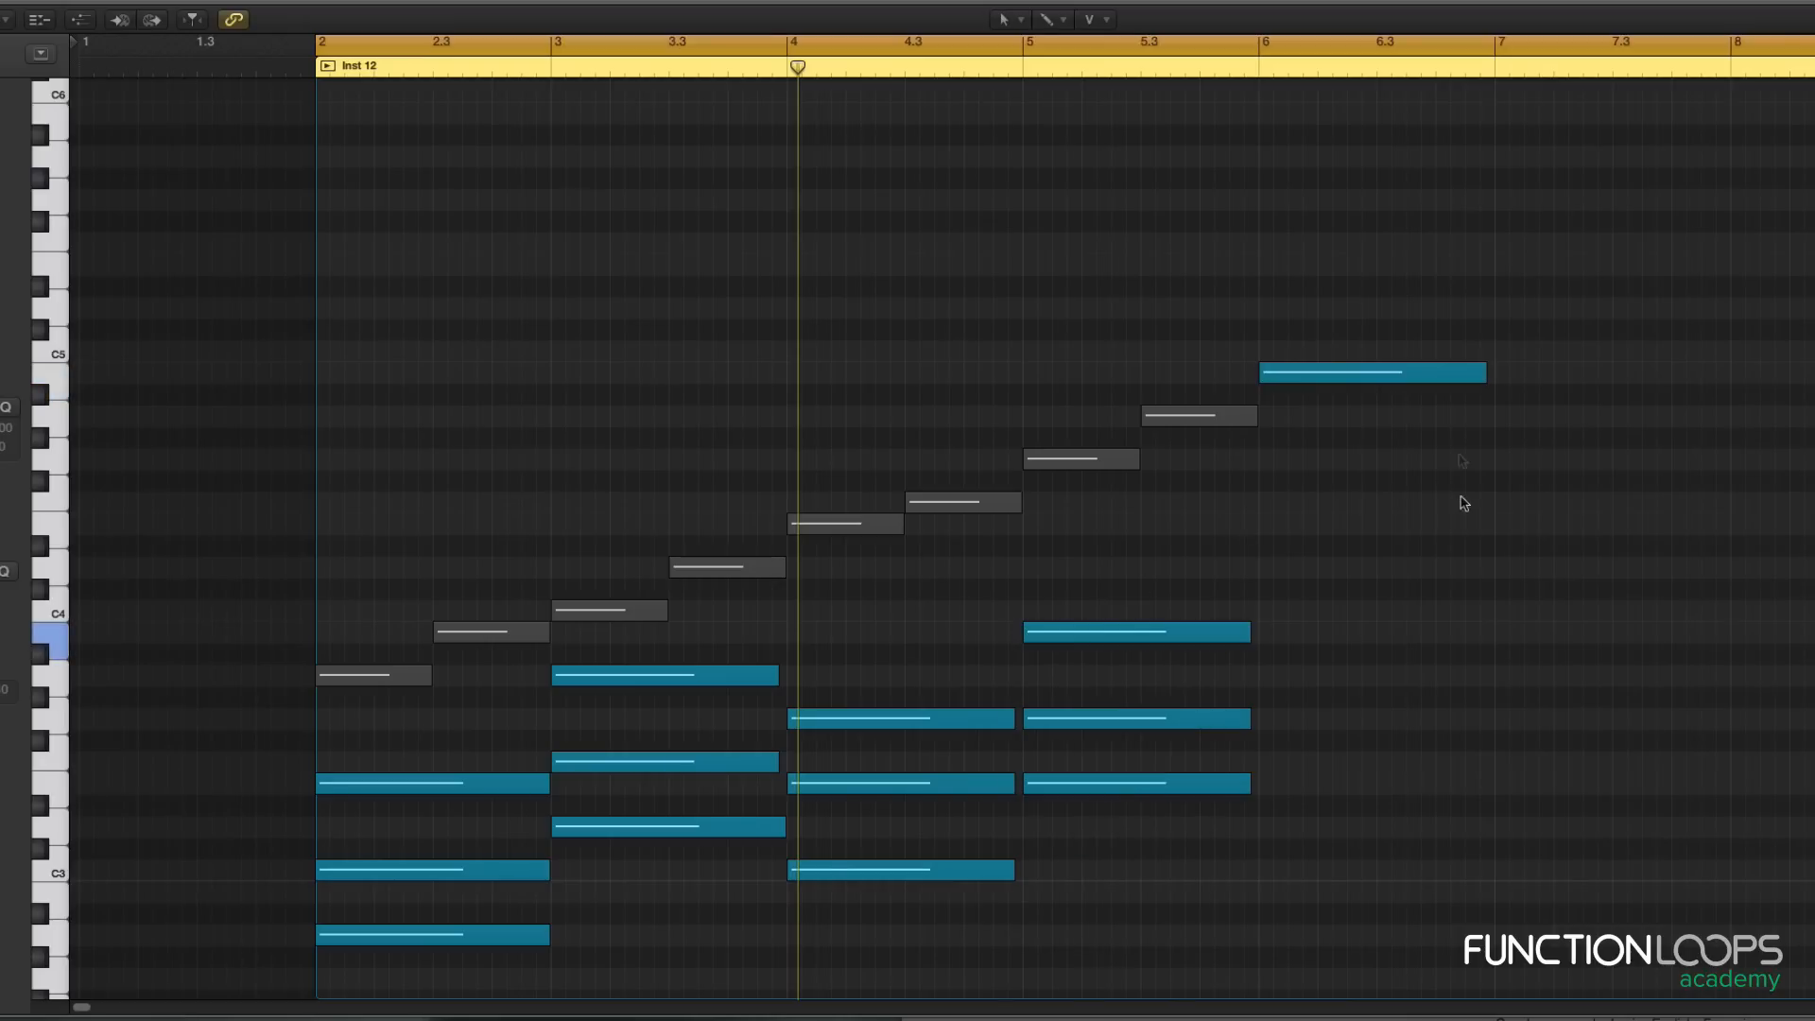
Step: Mute the B4 note at bar 6 as part of the reference scale
left_click(1394, 373)
left_click(1386, 332)
scroll(1387, 332, "down", 2)
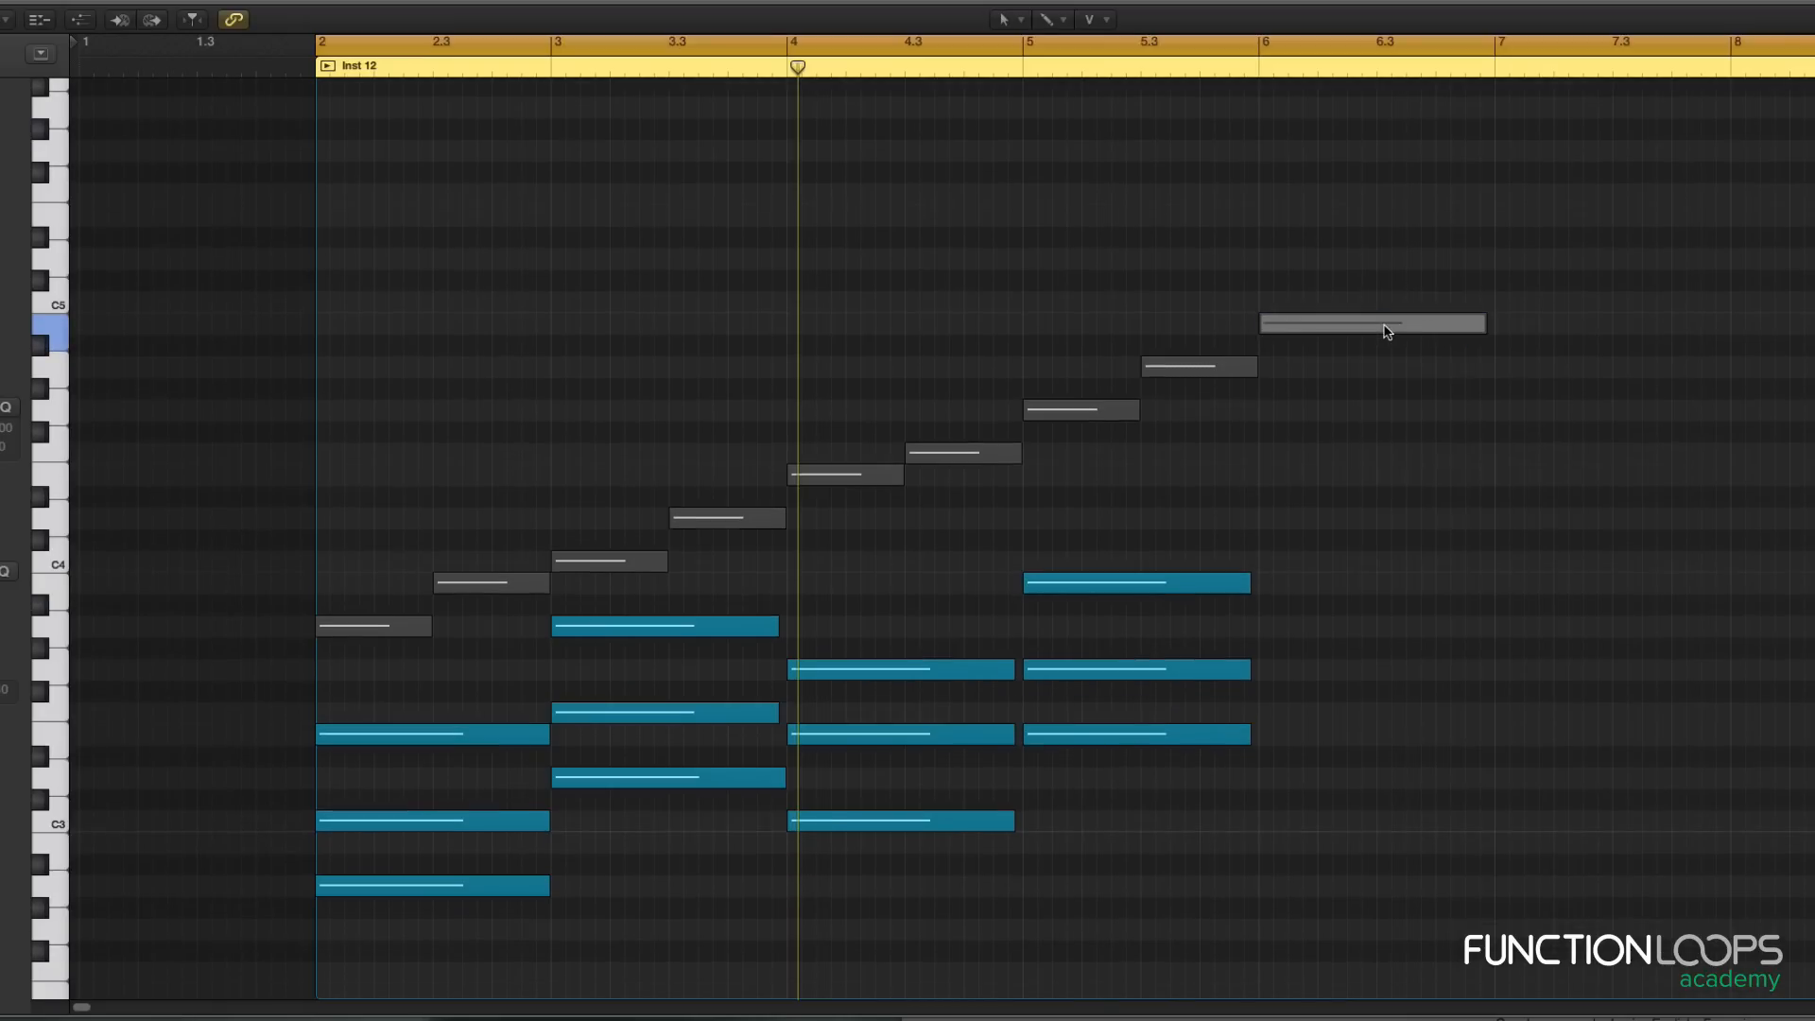
Step: Play back the four-chord progression from bar 2
scroll(1386, 331, "down", 2)
key("space")
key("super+Up")
key("t")
key("t")
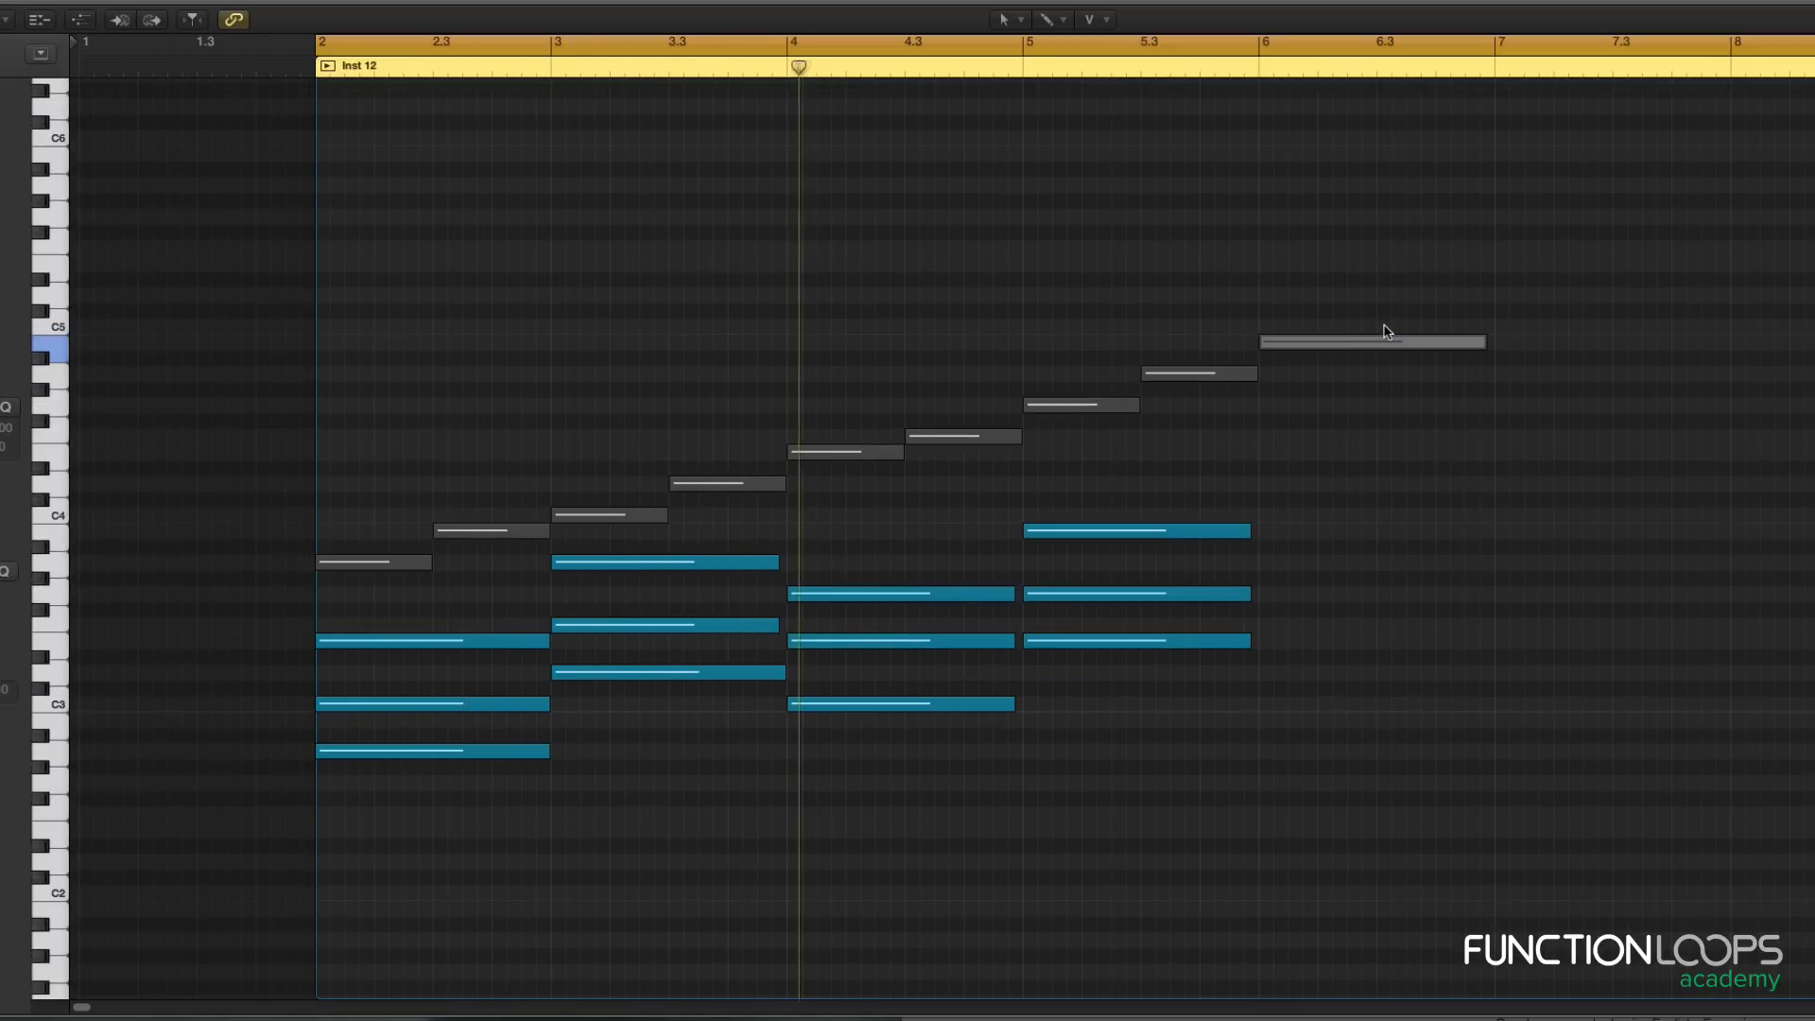
key("t")
key("t")
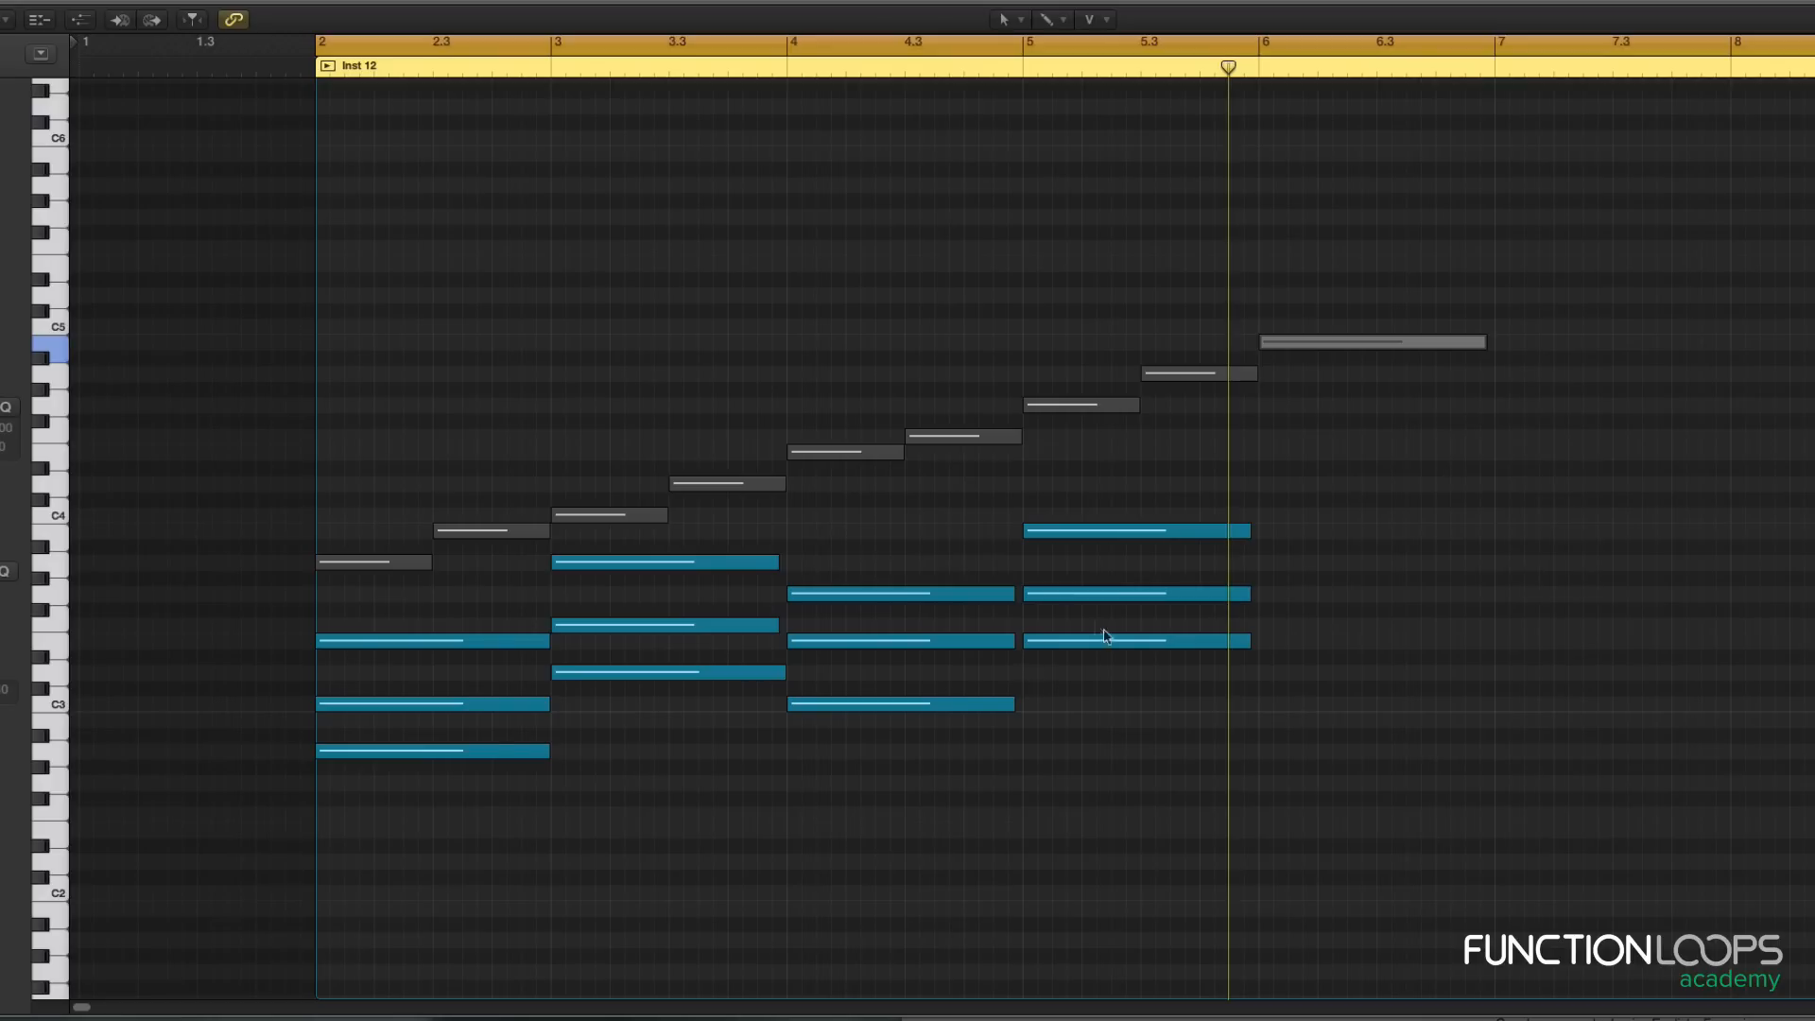
Step: Extend the E3 and G3 notes of bar 4 and the F3 note of bar 3 to the ends of their bars
left_click_drag(980, 567, 1049, 651)
key("ctrl+l")
mouse_move(803, 639)
left_mouse_down()
mouse_move(815, 624)
mouse_move(797, 620)
left_mouse_up()
key("super+z")
left_click(762, 603)
left_click(810, 631, "shift")
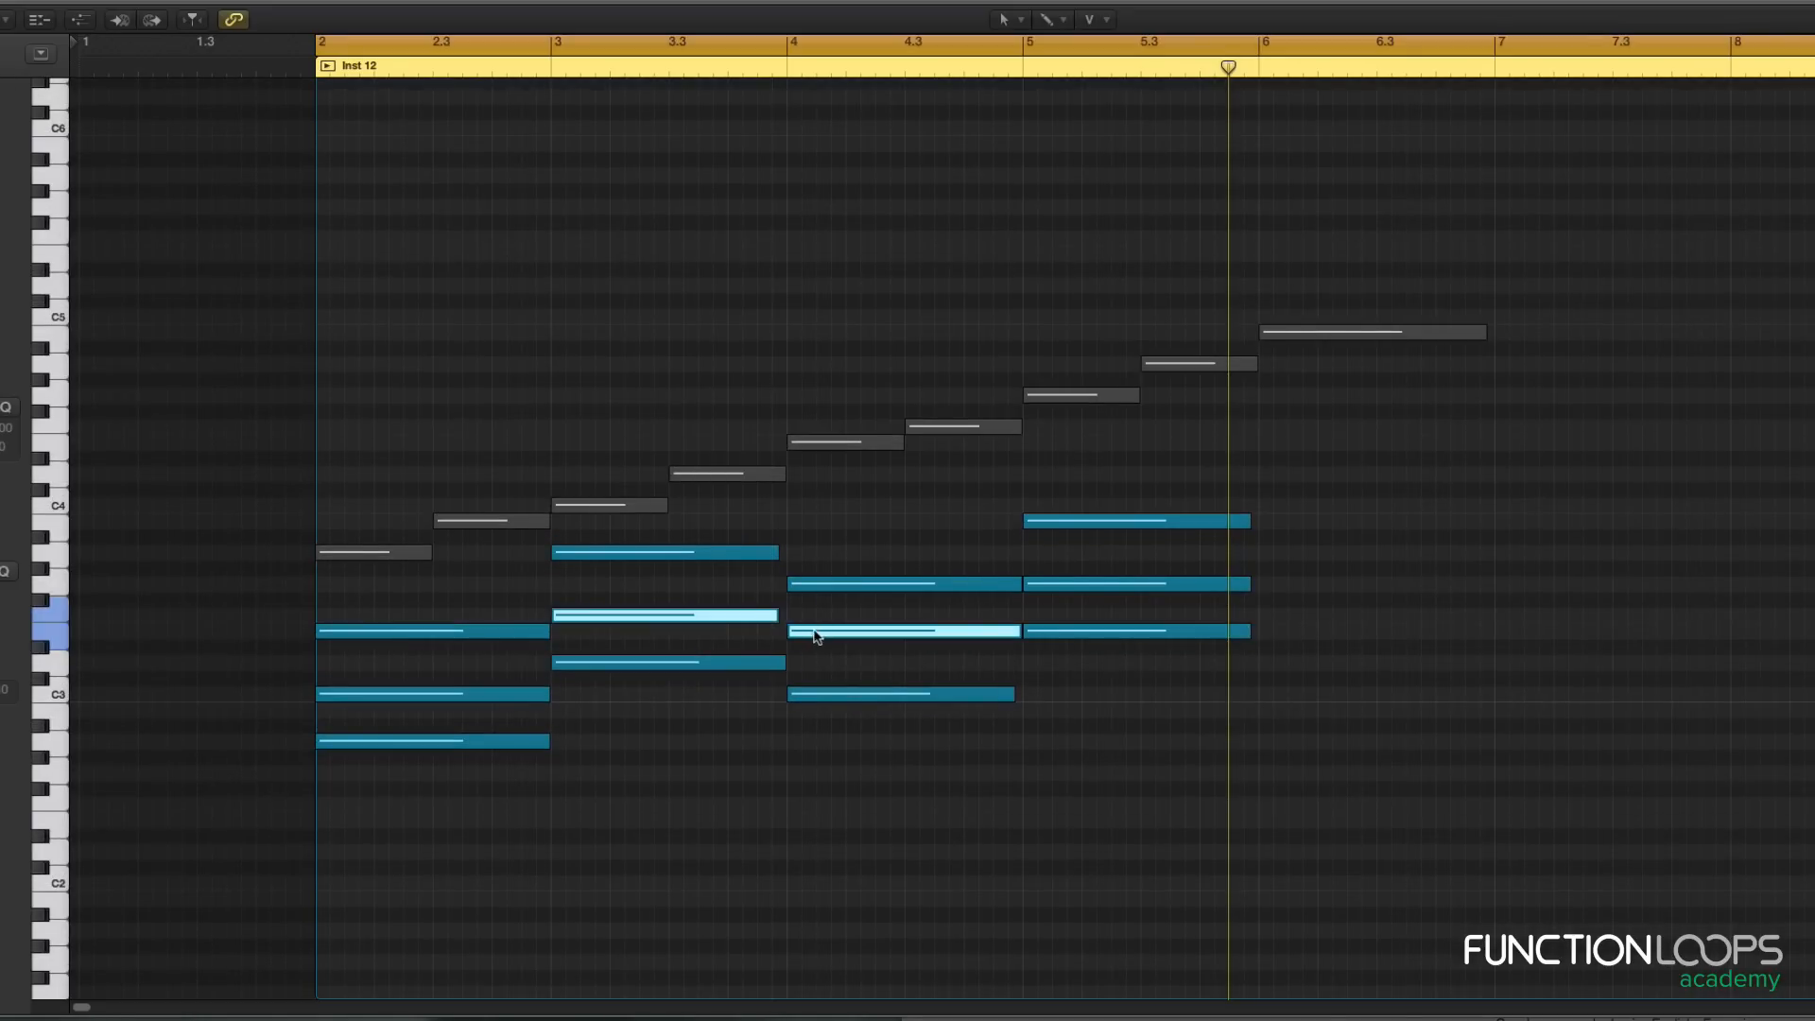
key("t")
key("t")
Step: Play back the opening of the progression from bar 2, clear the note selection and turn off cycle mode
key("space")
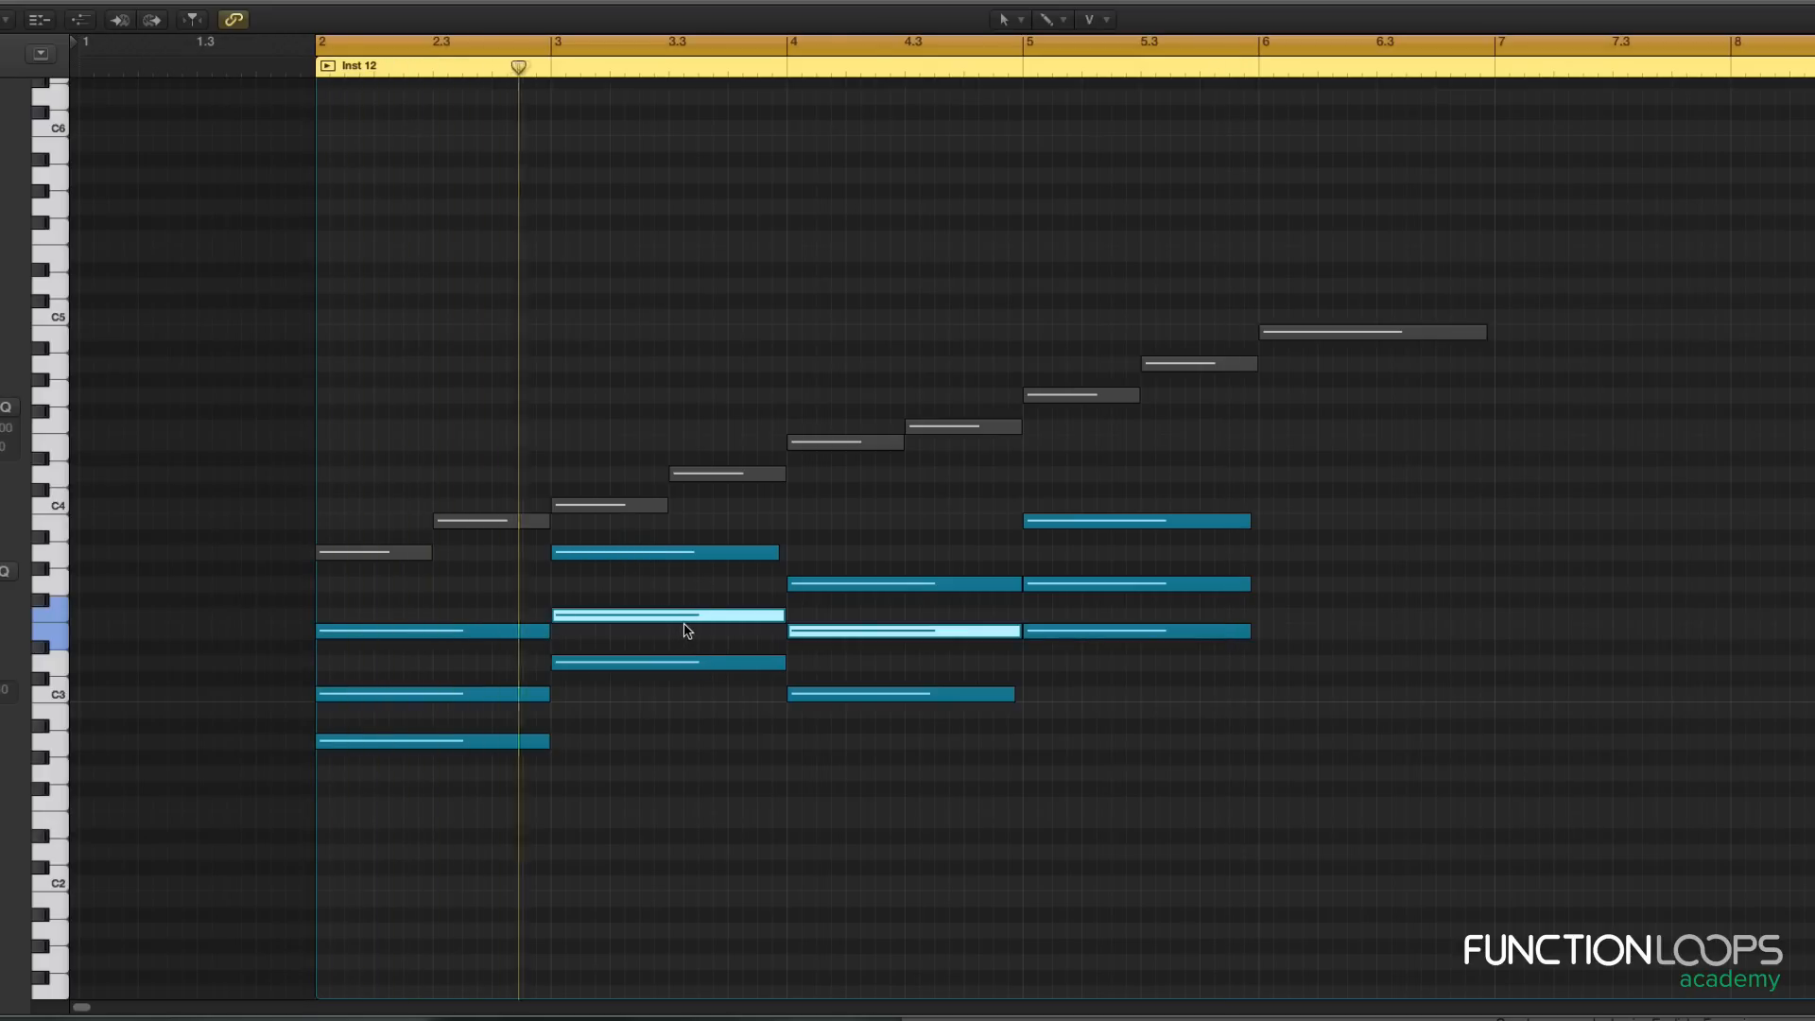
key("space")
left_click(750, 569)
key("c")
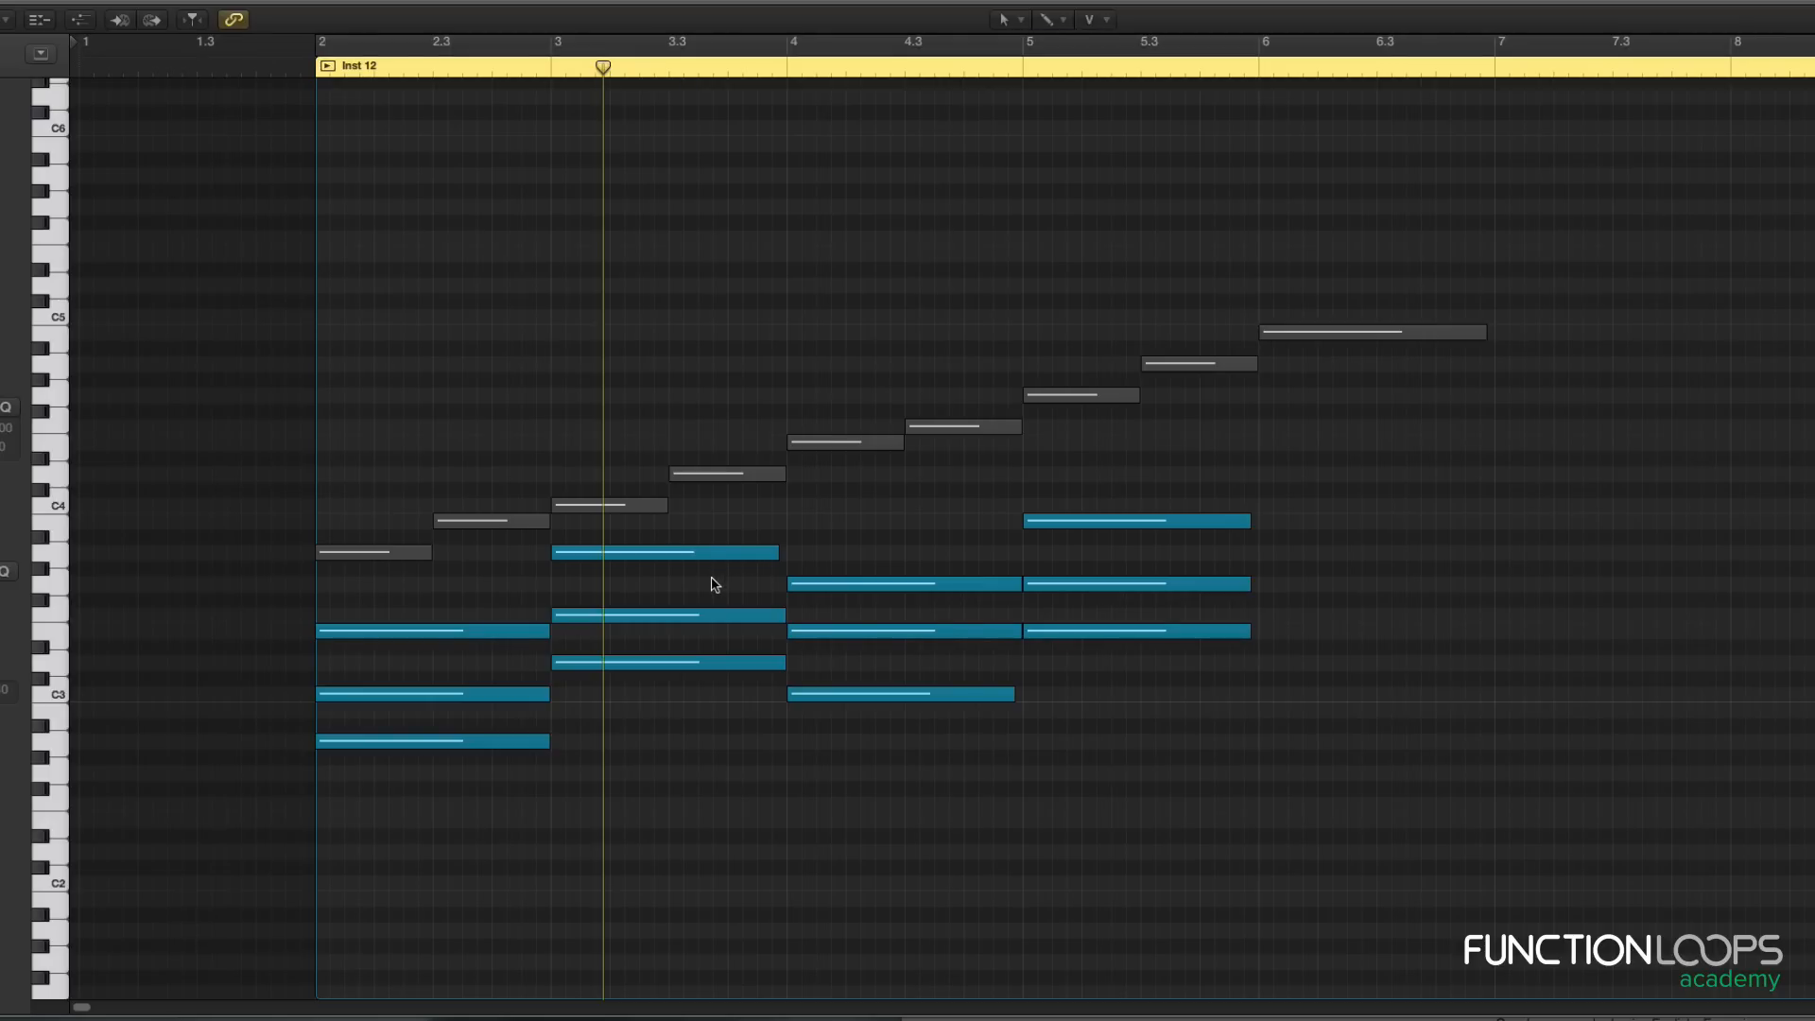
Step: Try transposing bar 3's A3 note down one octave and back up, turning cycle mode on again
left_click(672, 553)
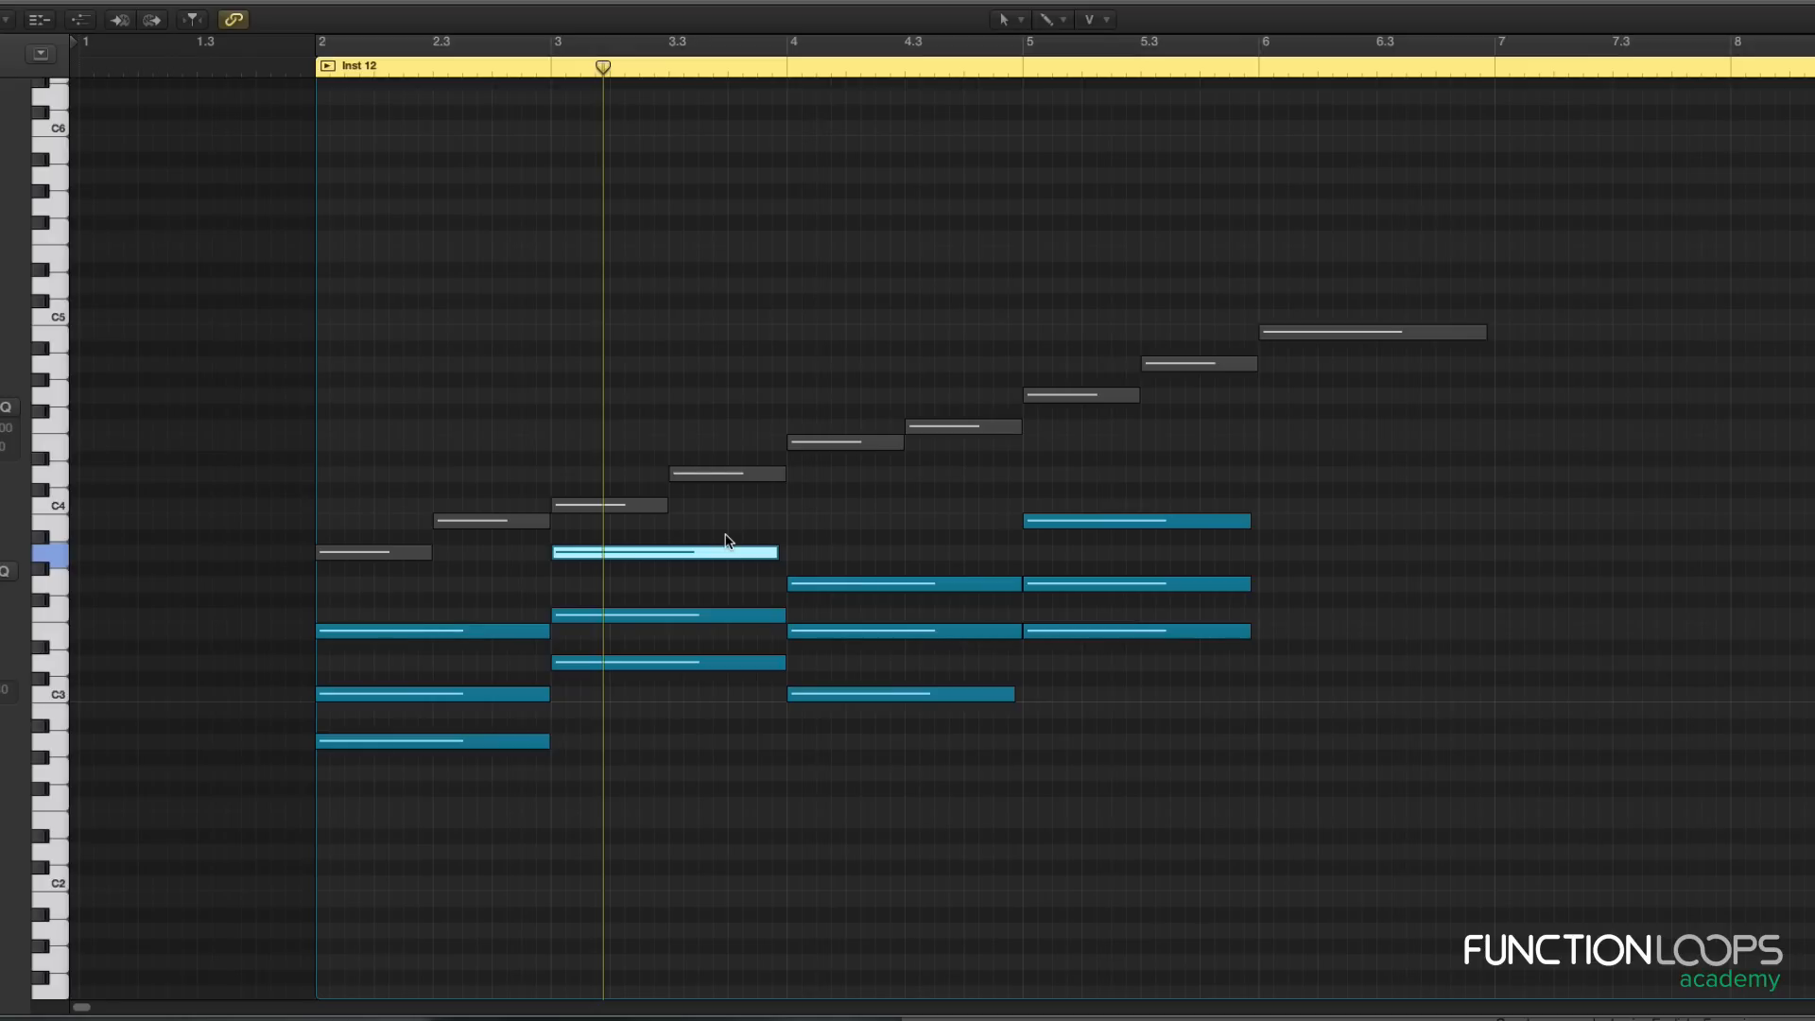
key("alt+shift+Down")
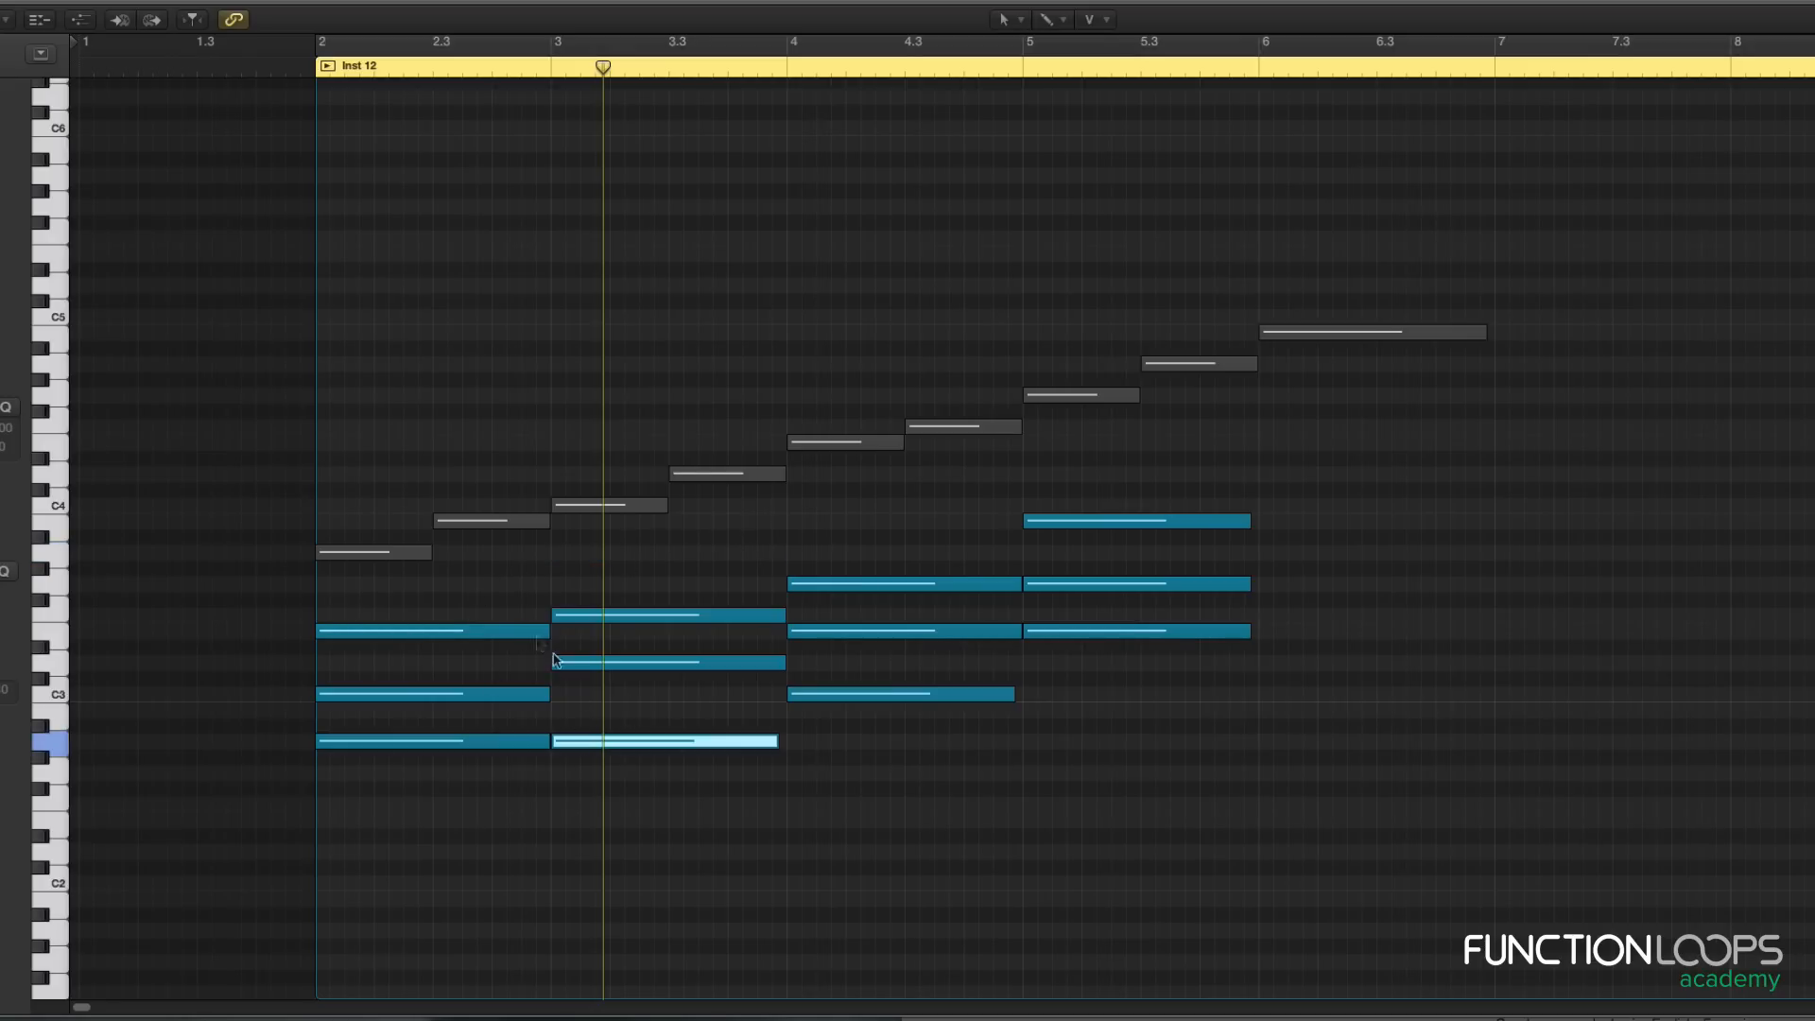
key("c")
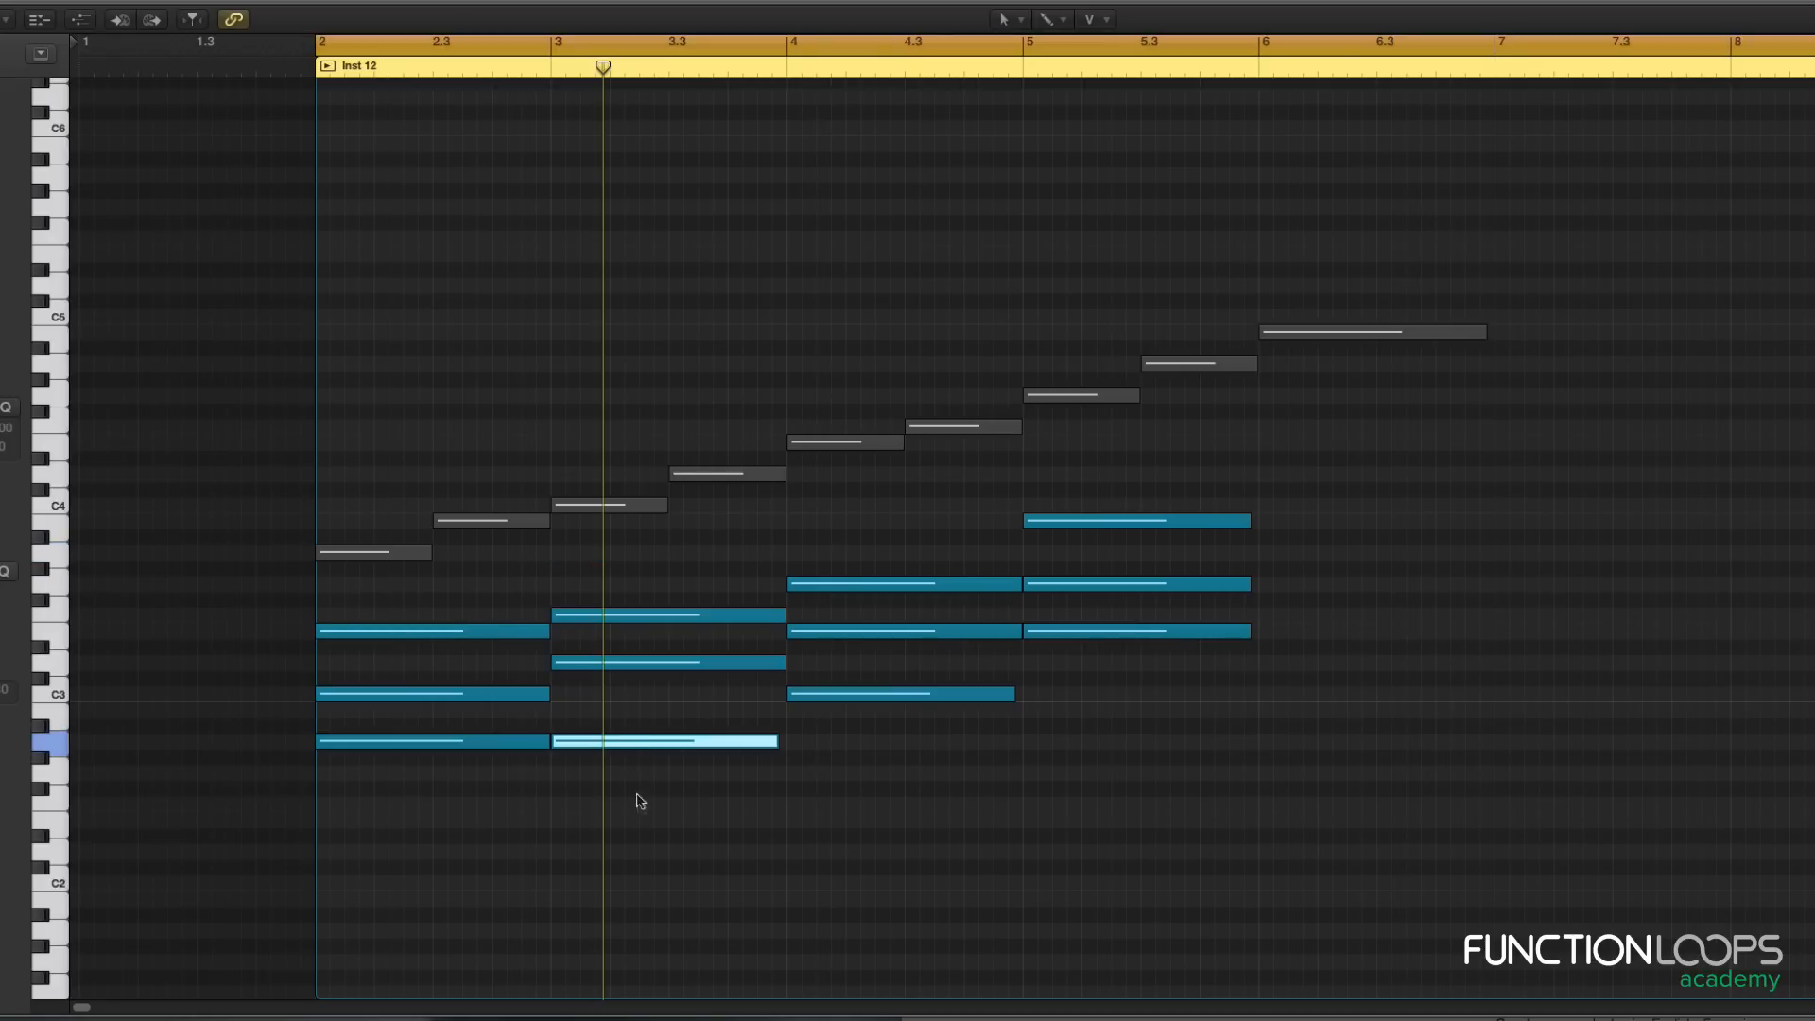
key("alt+shift+Up")
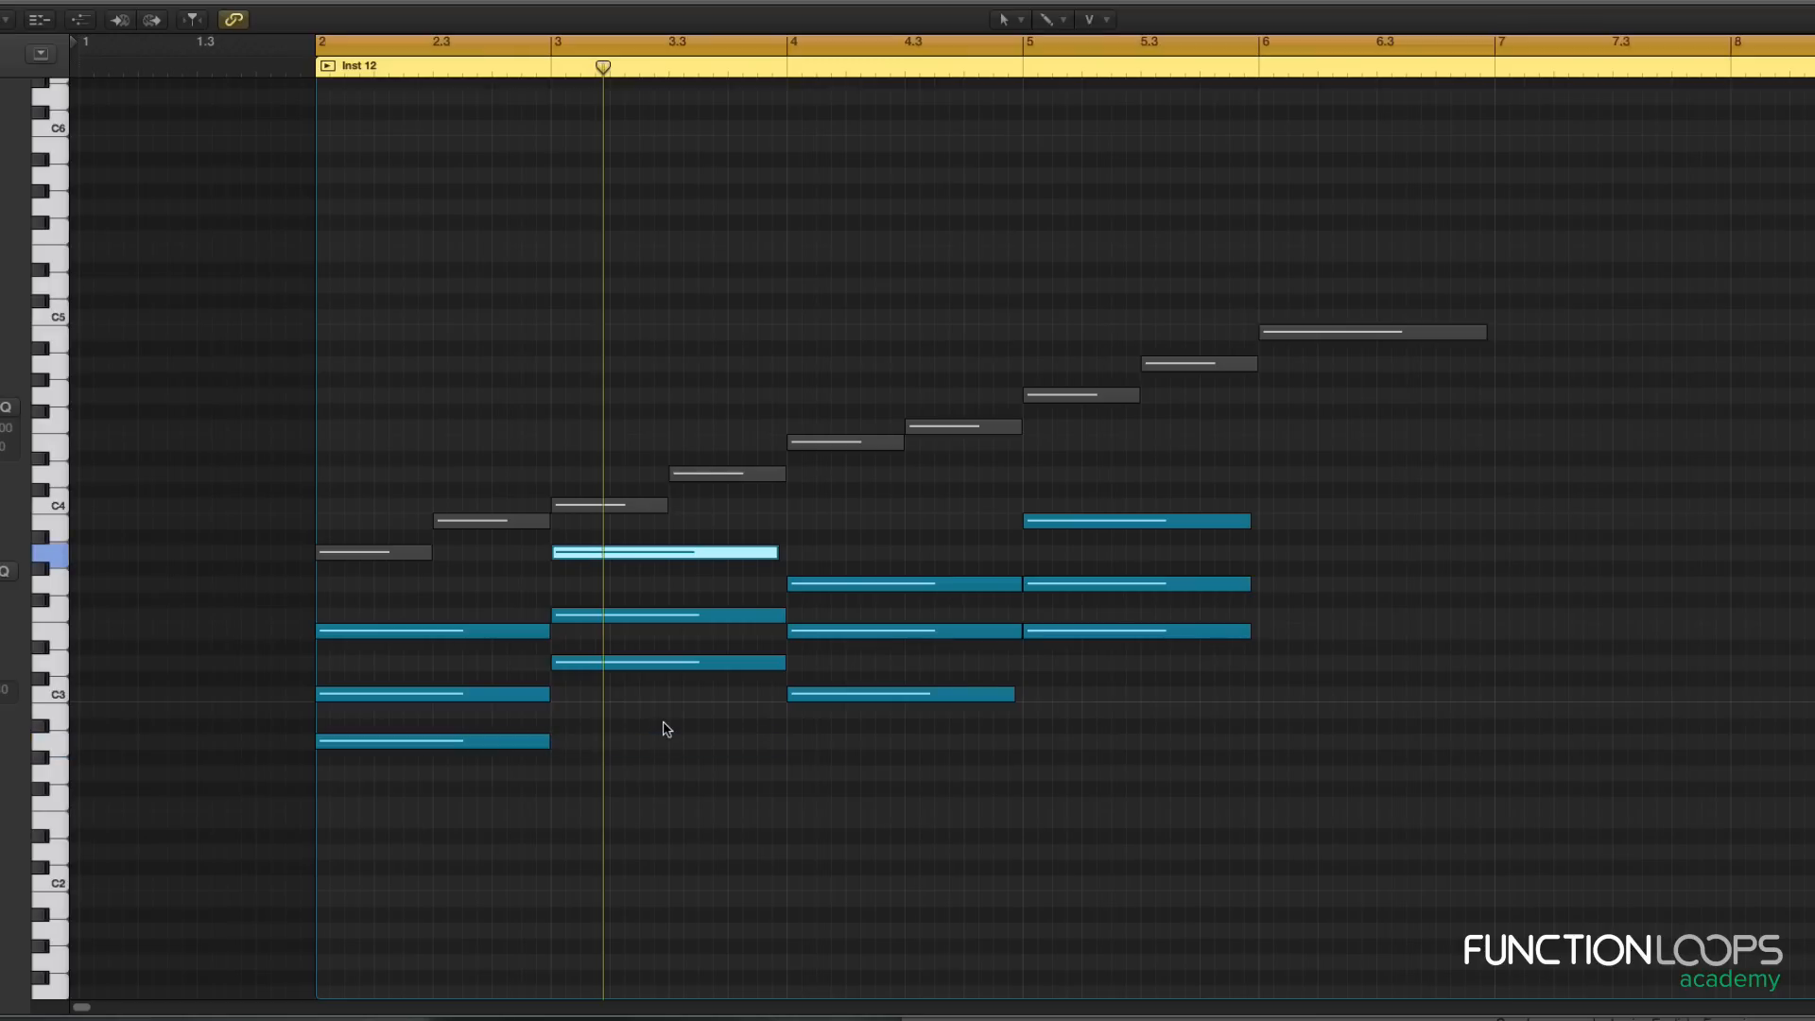
Step: Lower bar 3's A3 note one semitone at a time, twelve semitones in all, down to A2
key("alt+Down")
key("alt+Down")
key("alt+Down")
key("alt+Down")
key("alt+Down")
key("alt+Down")
key("alt+Down")
key("alt+Down")
key("alt+Down")
key("alt+Down")
key("alt+Down")
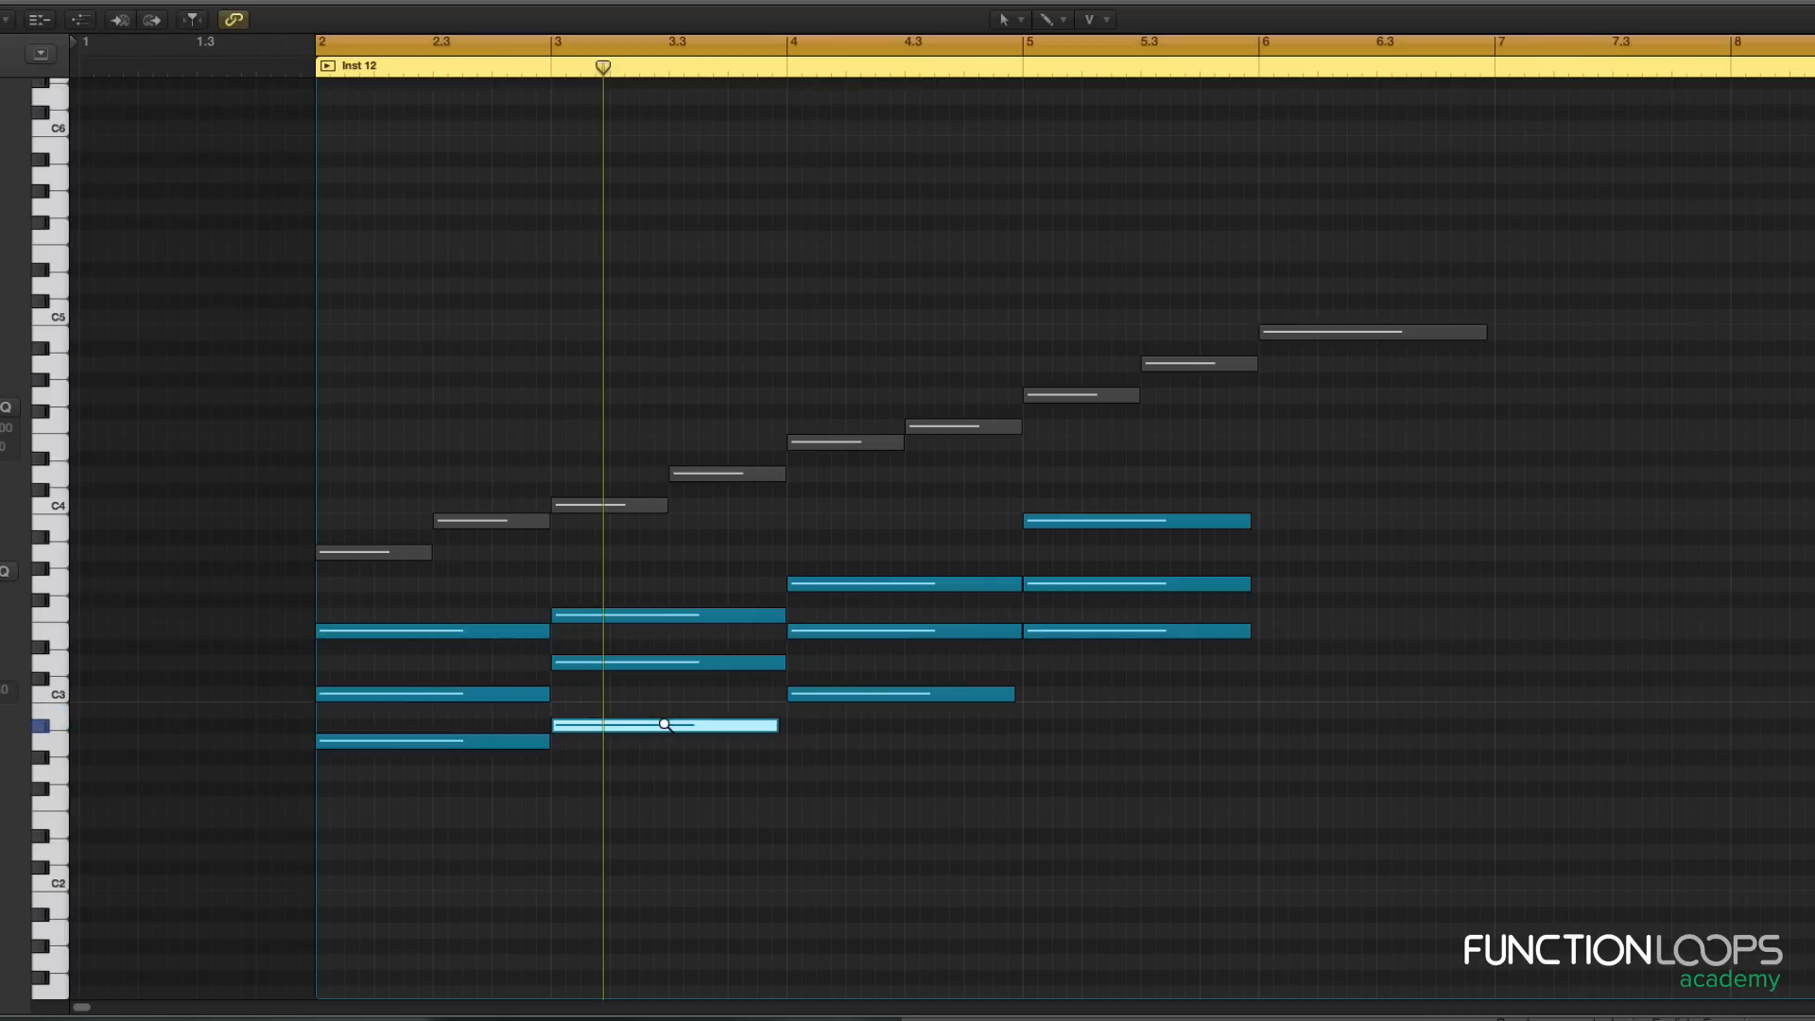
key("alt+Down")
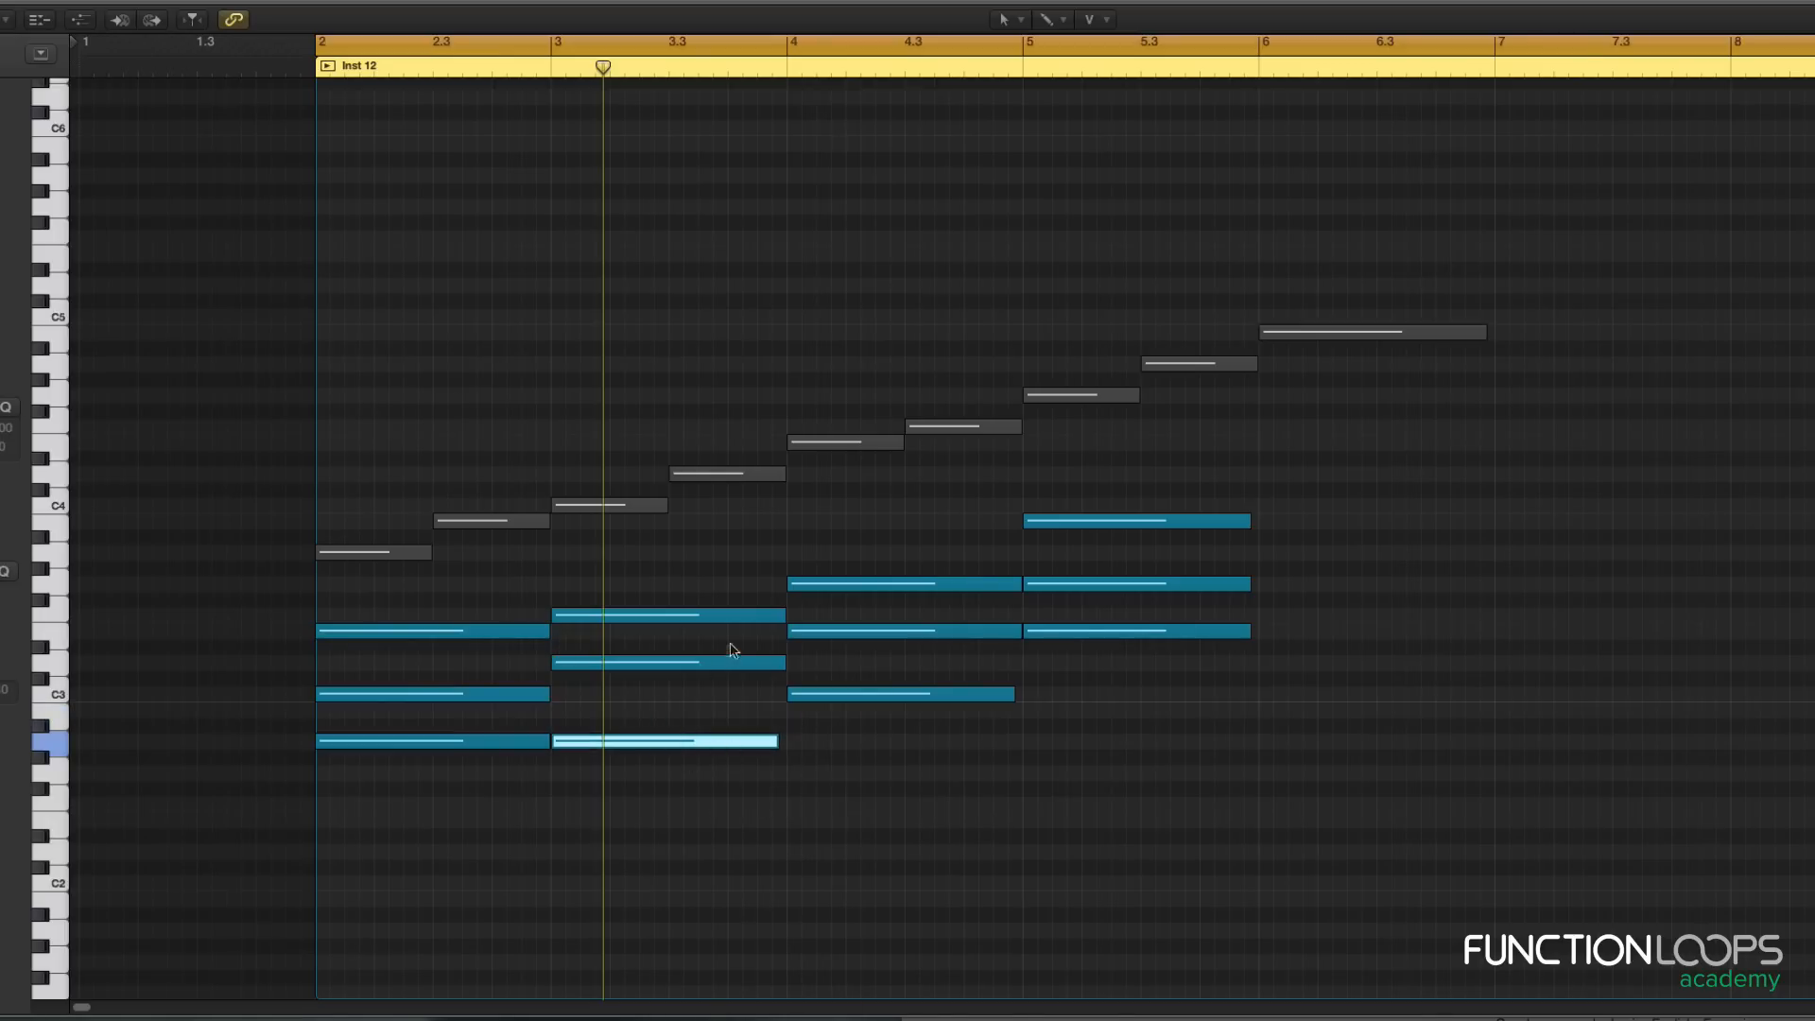
Step: Transpose the G3 note of the bar 4 chord down one octave to G2
left_click(855, 610)
left_click(878, 583)
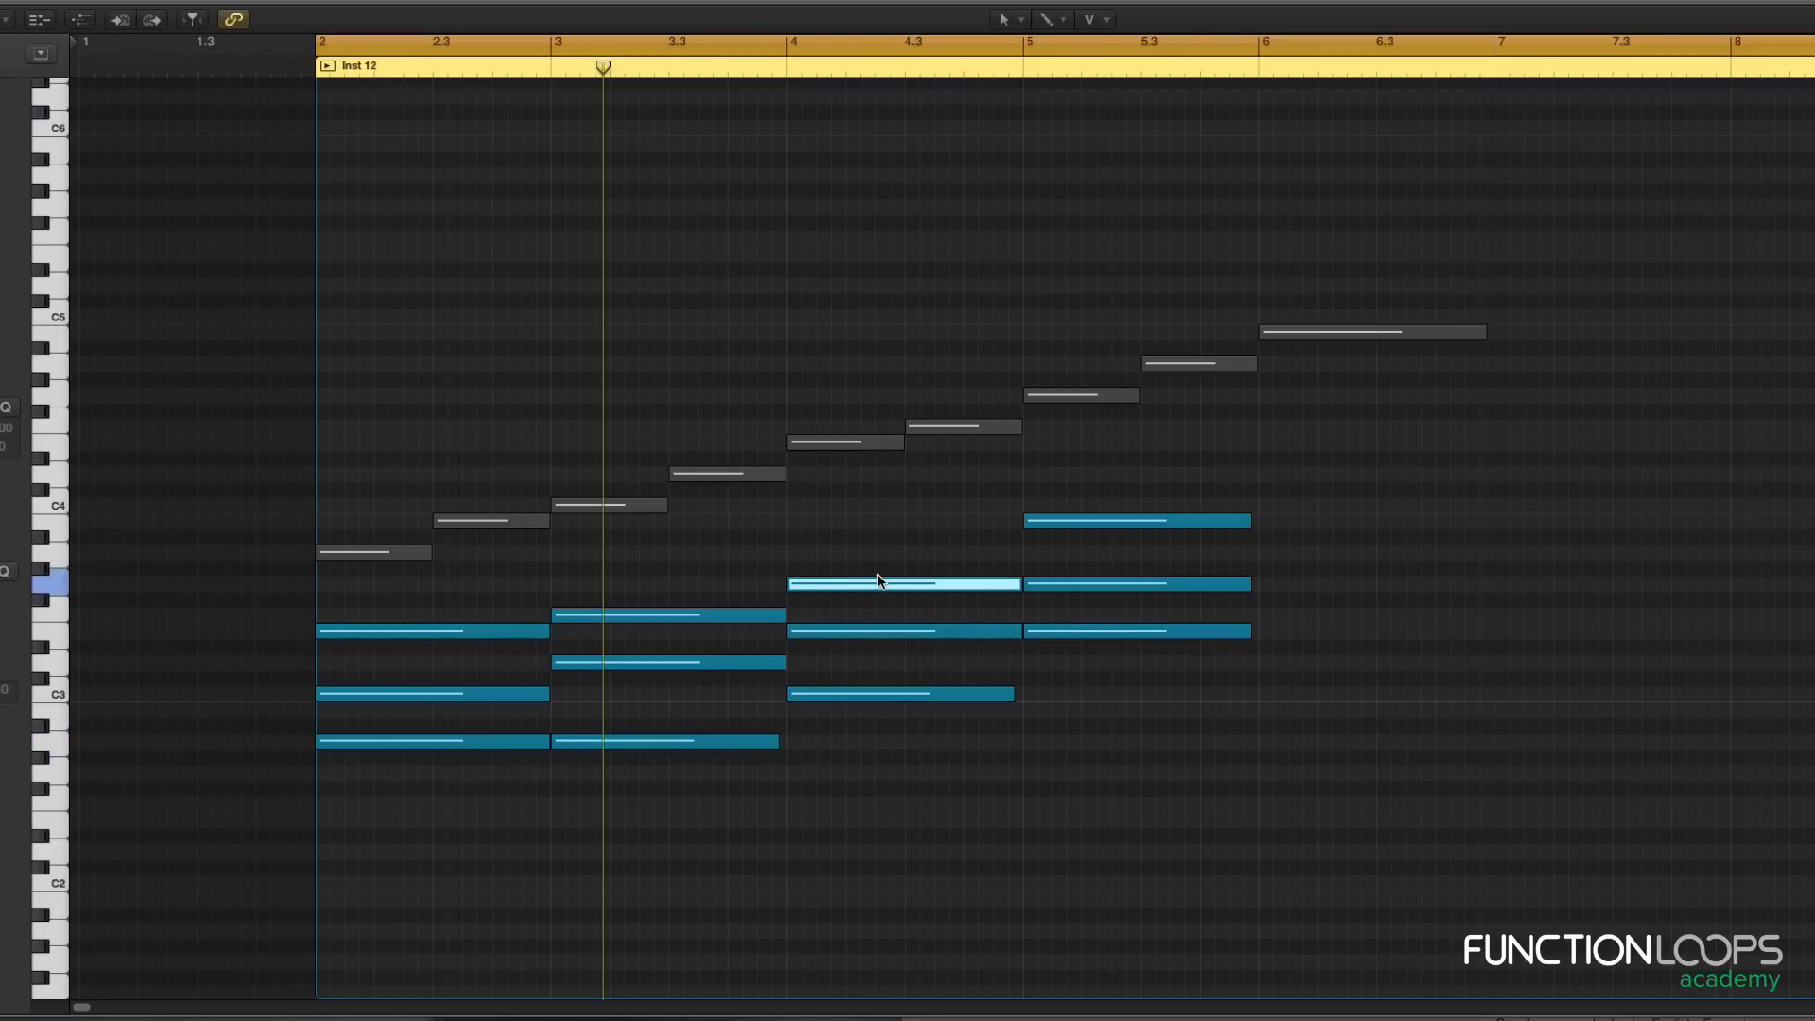
key("alt+shift+Down")
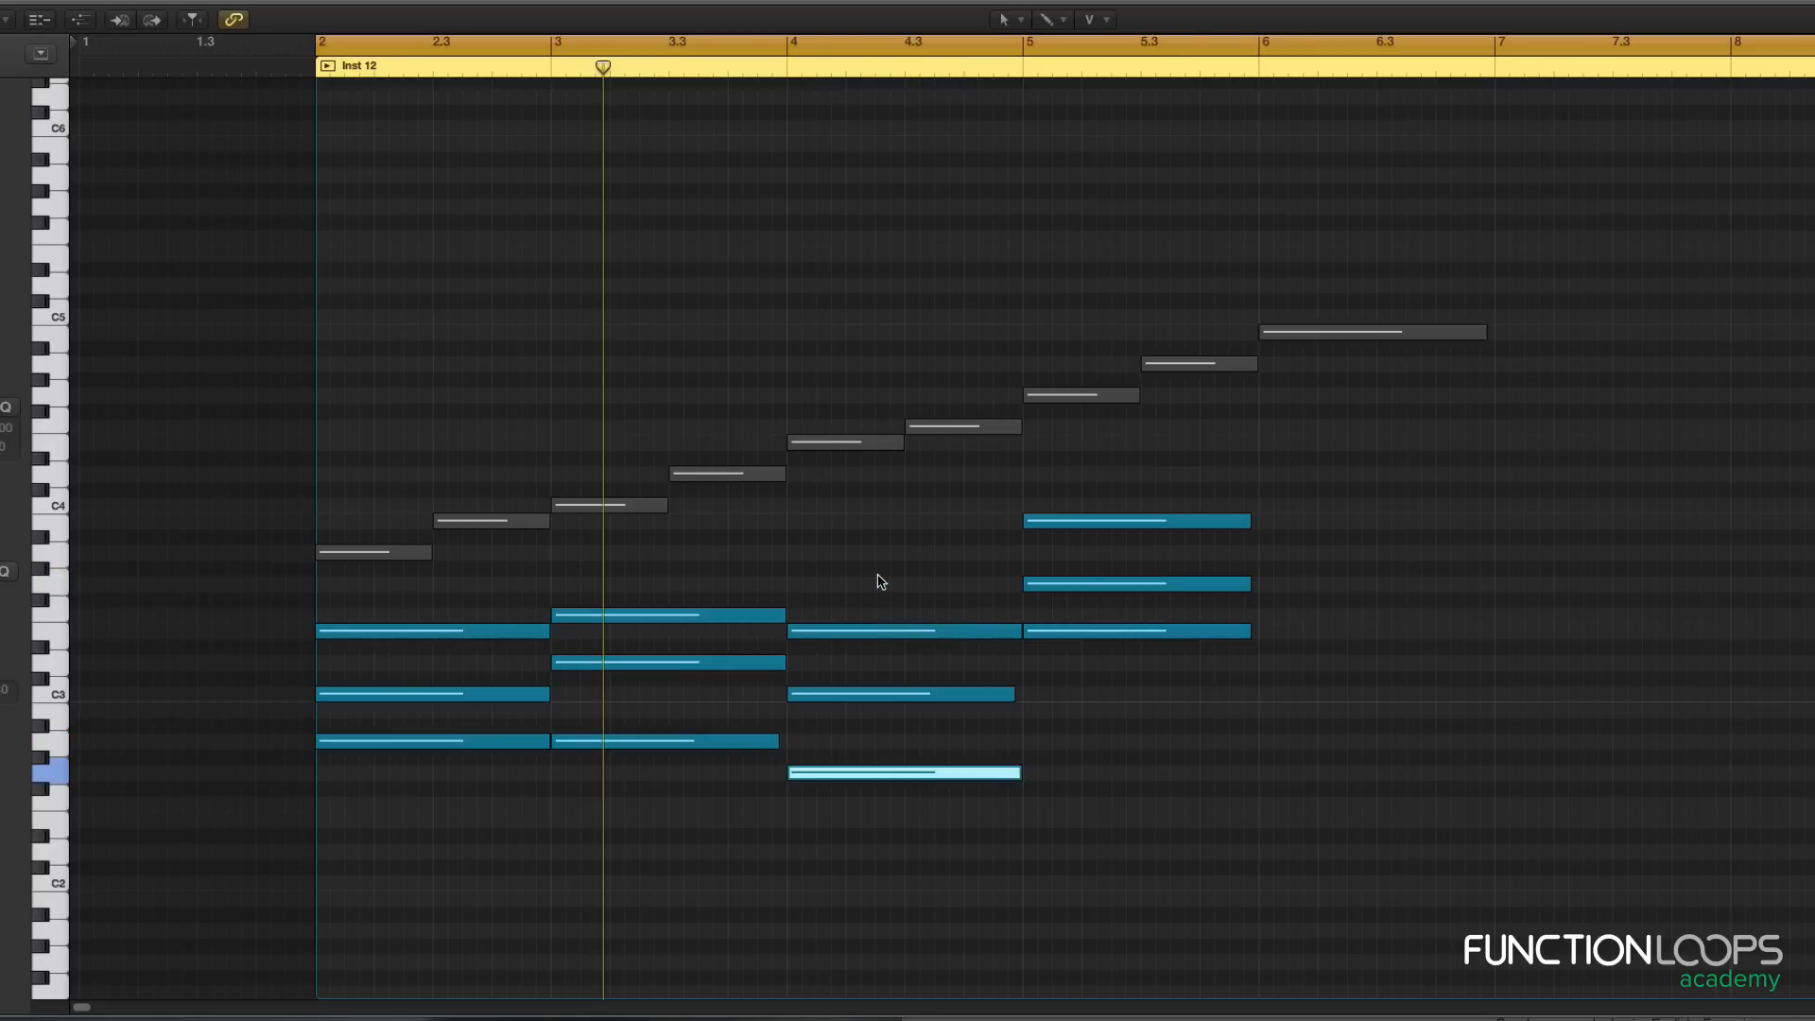
Step: Transpose the B3 and G3 notes of the bar 5 chord down one octave to B2 and G2
left_click_drag(940, 501, 1054, 530)
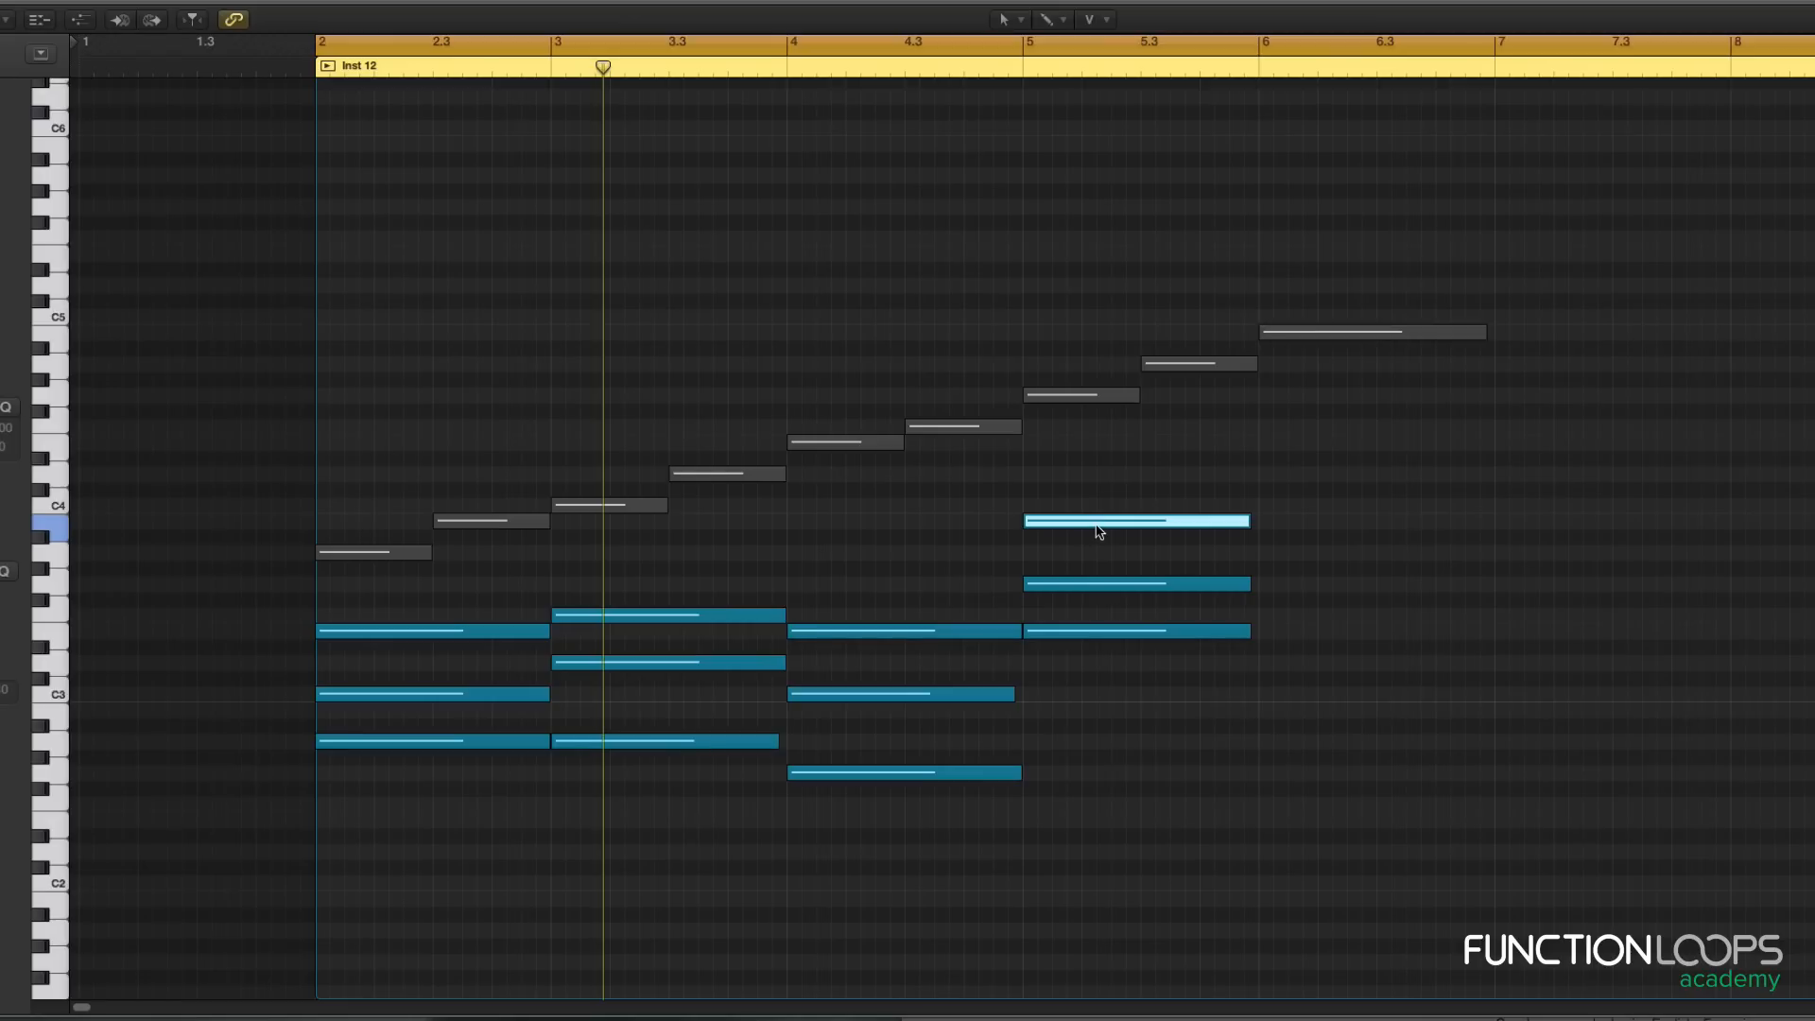
key("alt+shift+Down")
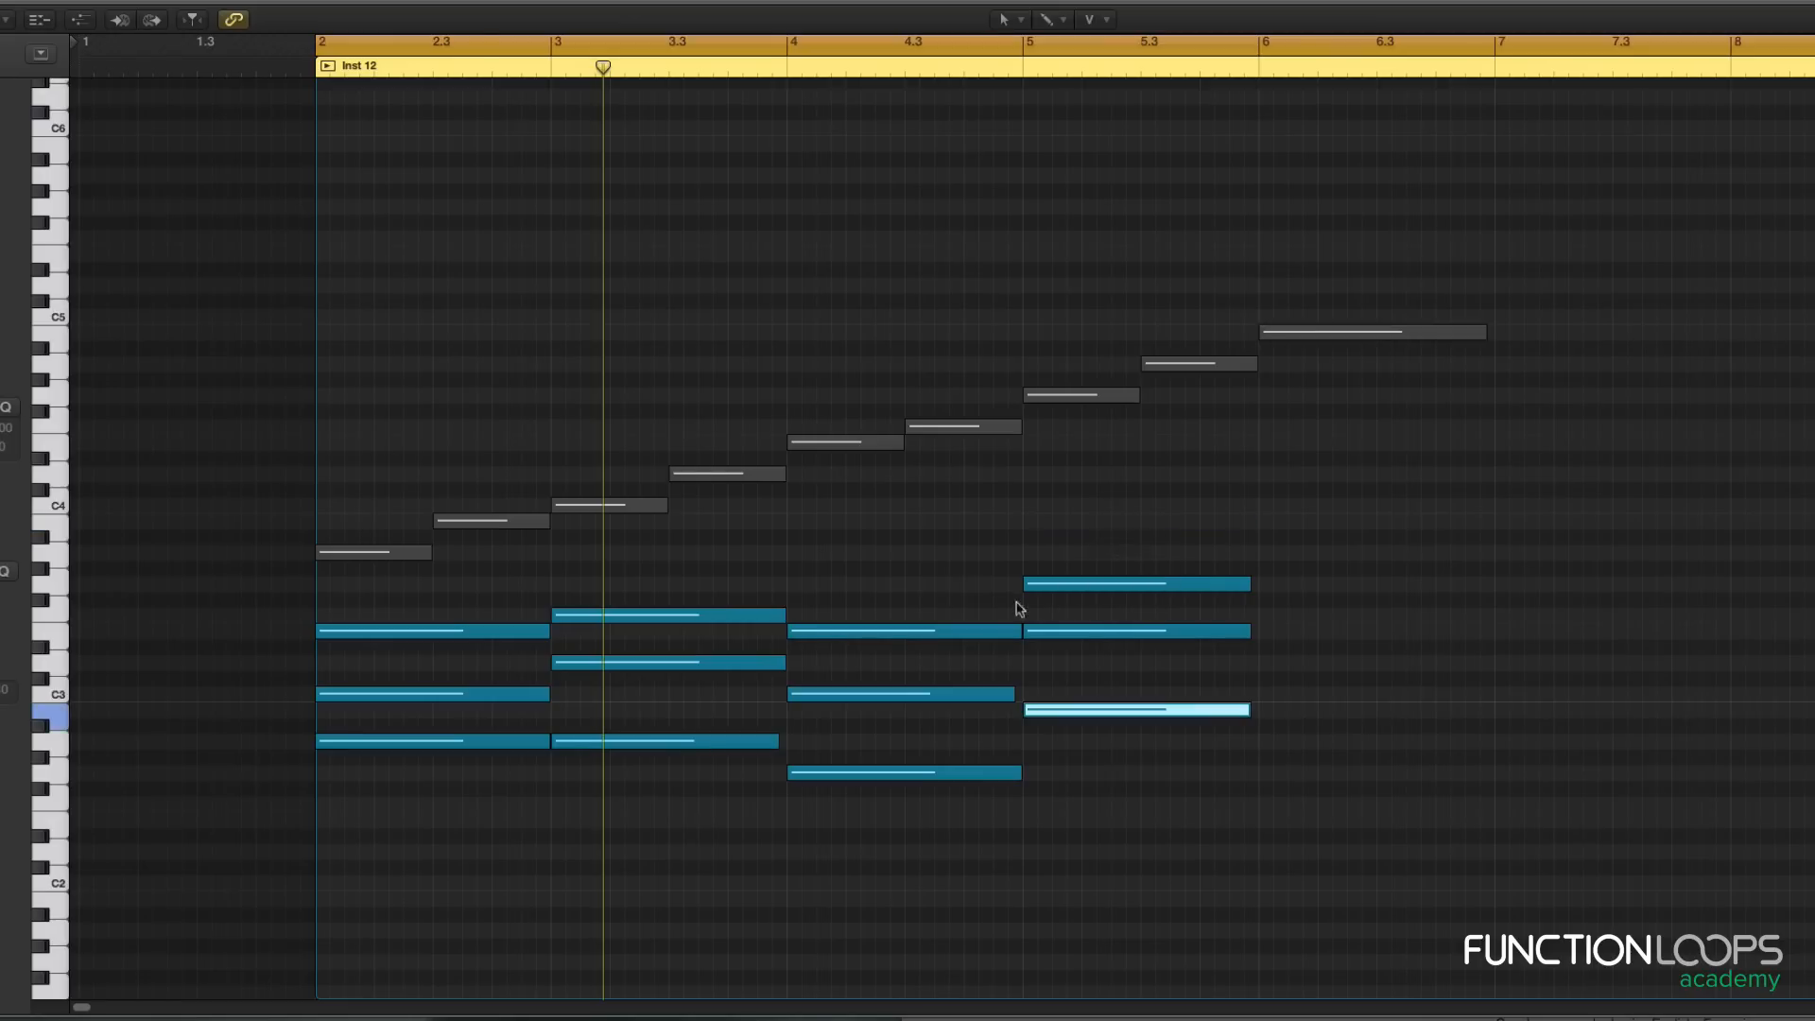
left_click(1085, 597)
left_click(1135, 583)
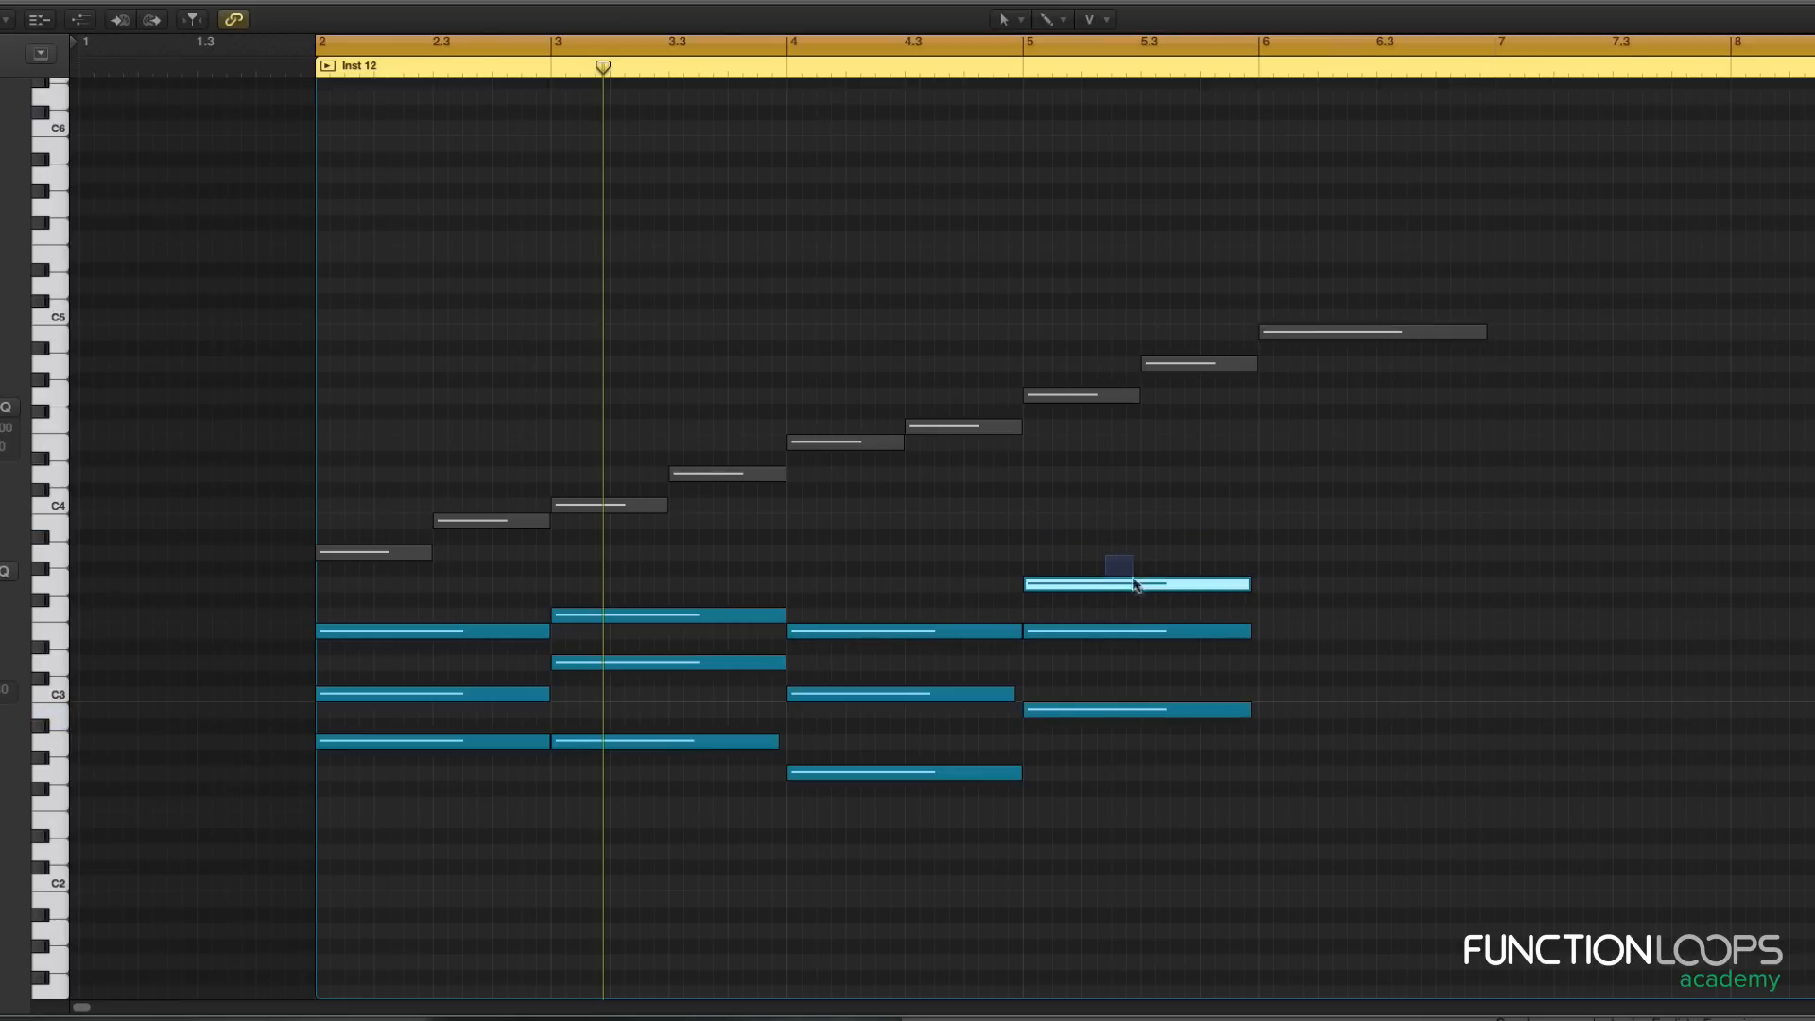
key("alt+shift+Down")
key("t")
key("t")
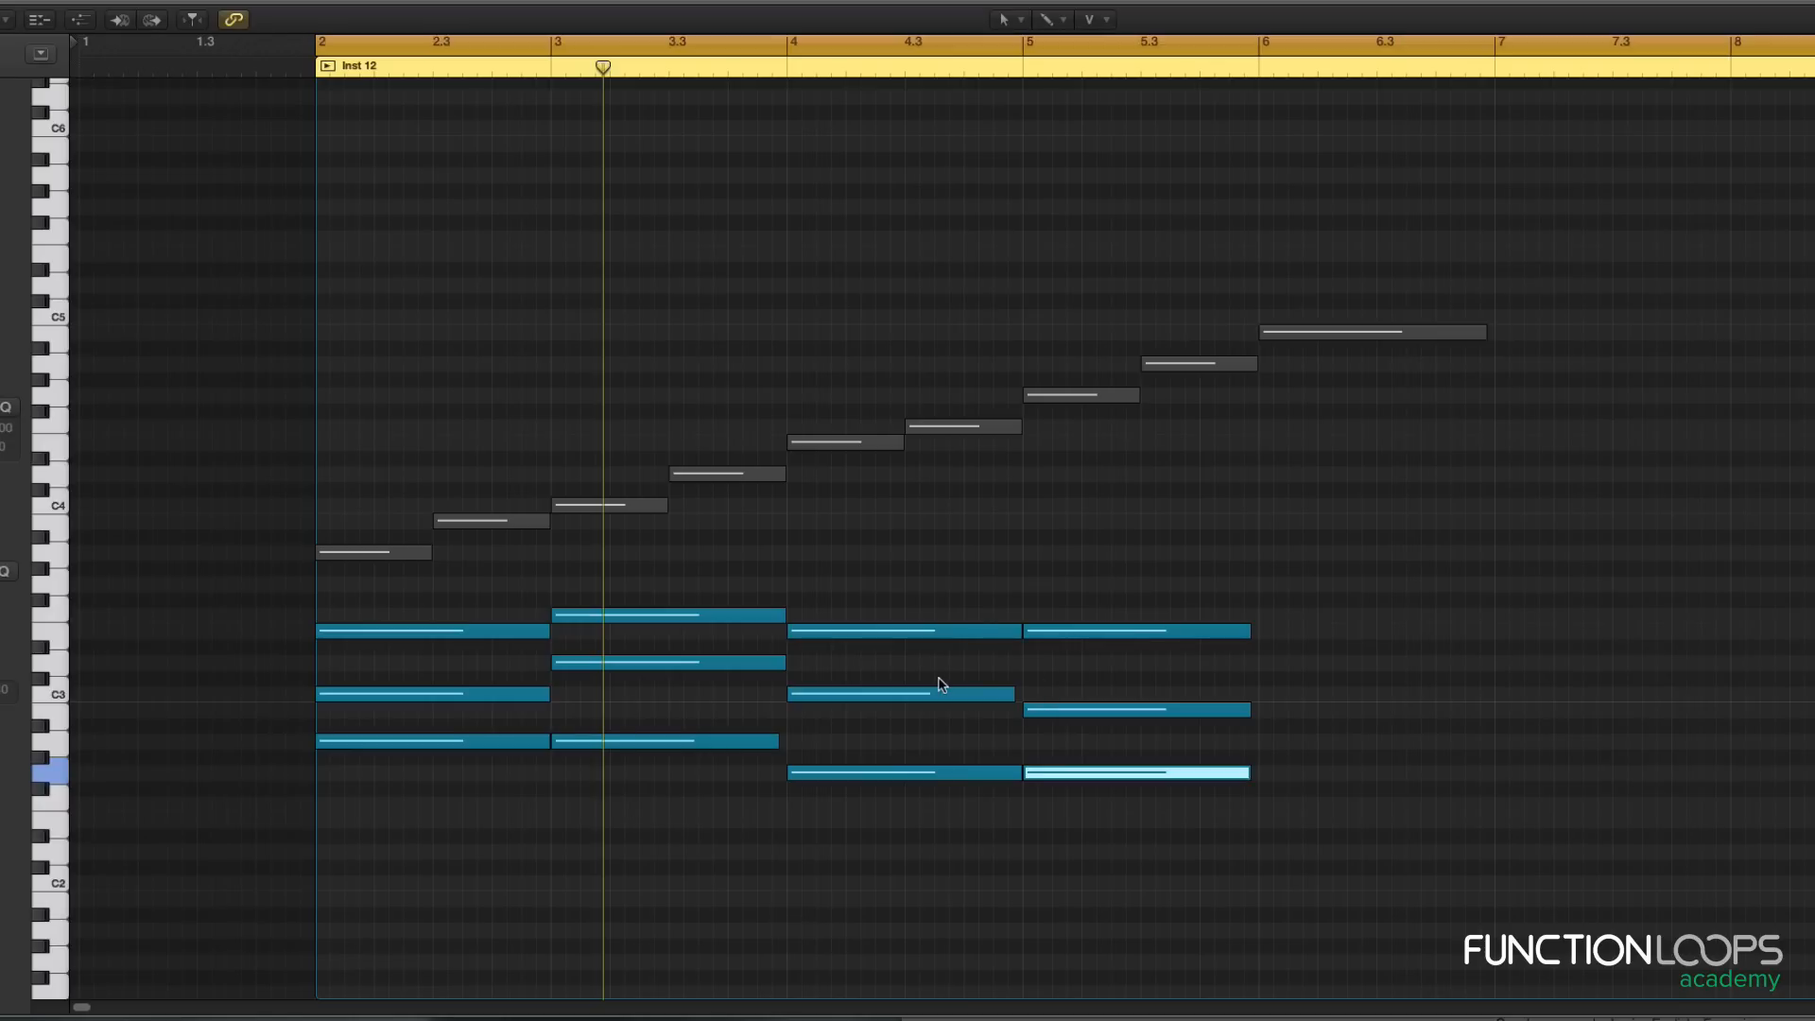
Step: Play back the inverted chords and extend A2 in bar 3 and C3 in bar 4 to the ends of their bars
key("space")
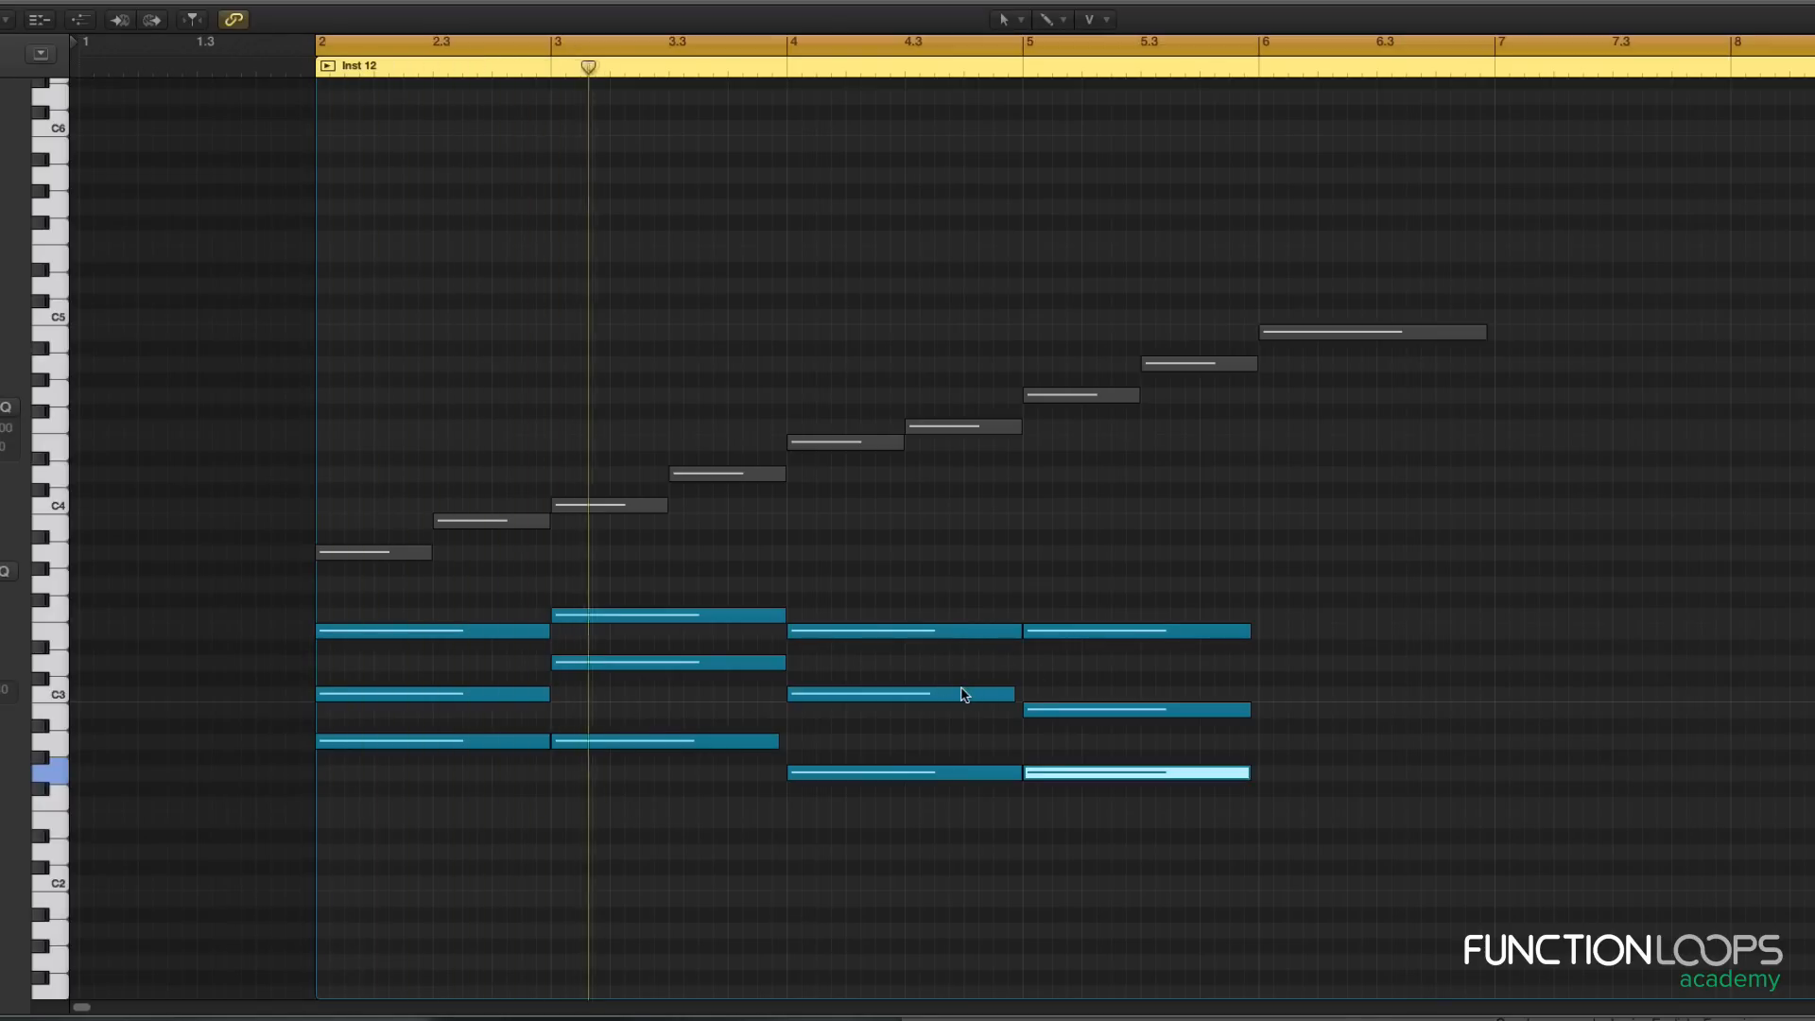
left_click_drag(861, 832, 766, 746)
key("t")
left_click(1094, 776)
left_click_drag(1059, 739, 984, 688)
key("shift+backslash")
key("t")
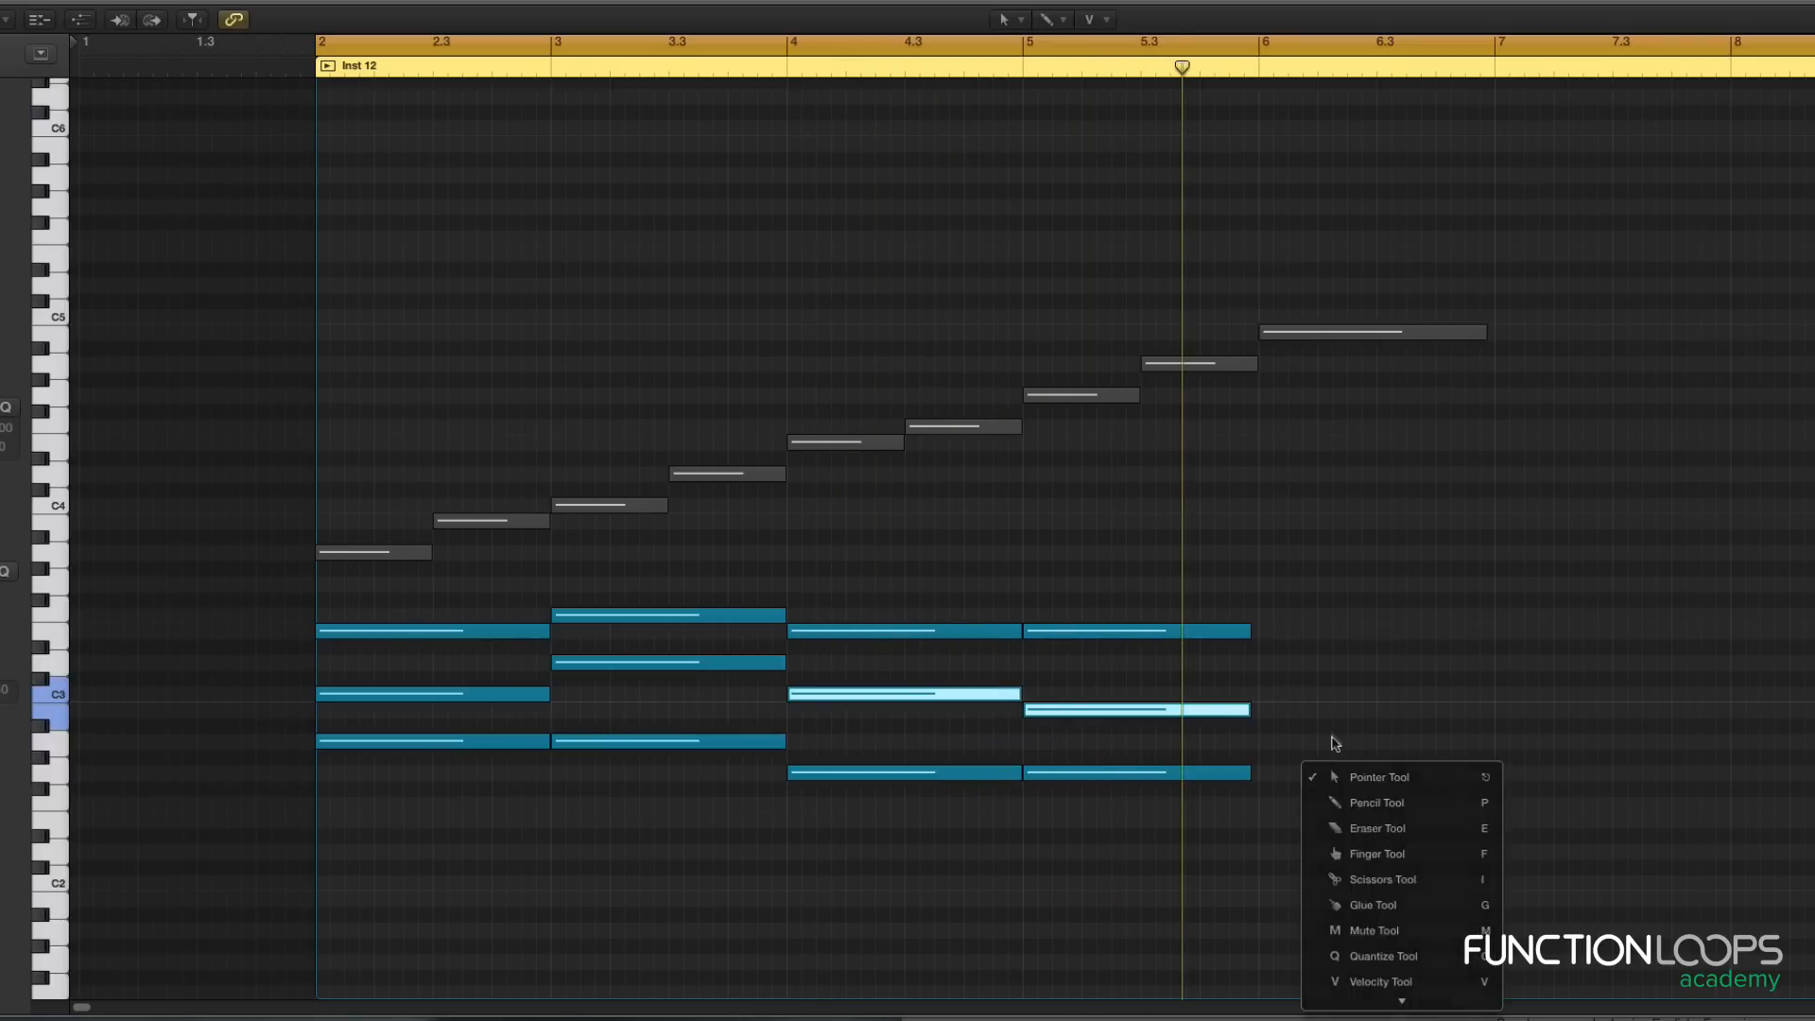
left_click(1332, 733)
Step: Pencil G3, B3 and D4 chord notes at bar 6, each about one bar long, and return to the Pointer tool
scroll(1333, 730, "down", 3)
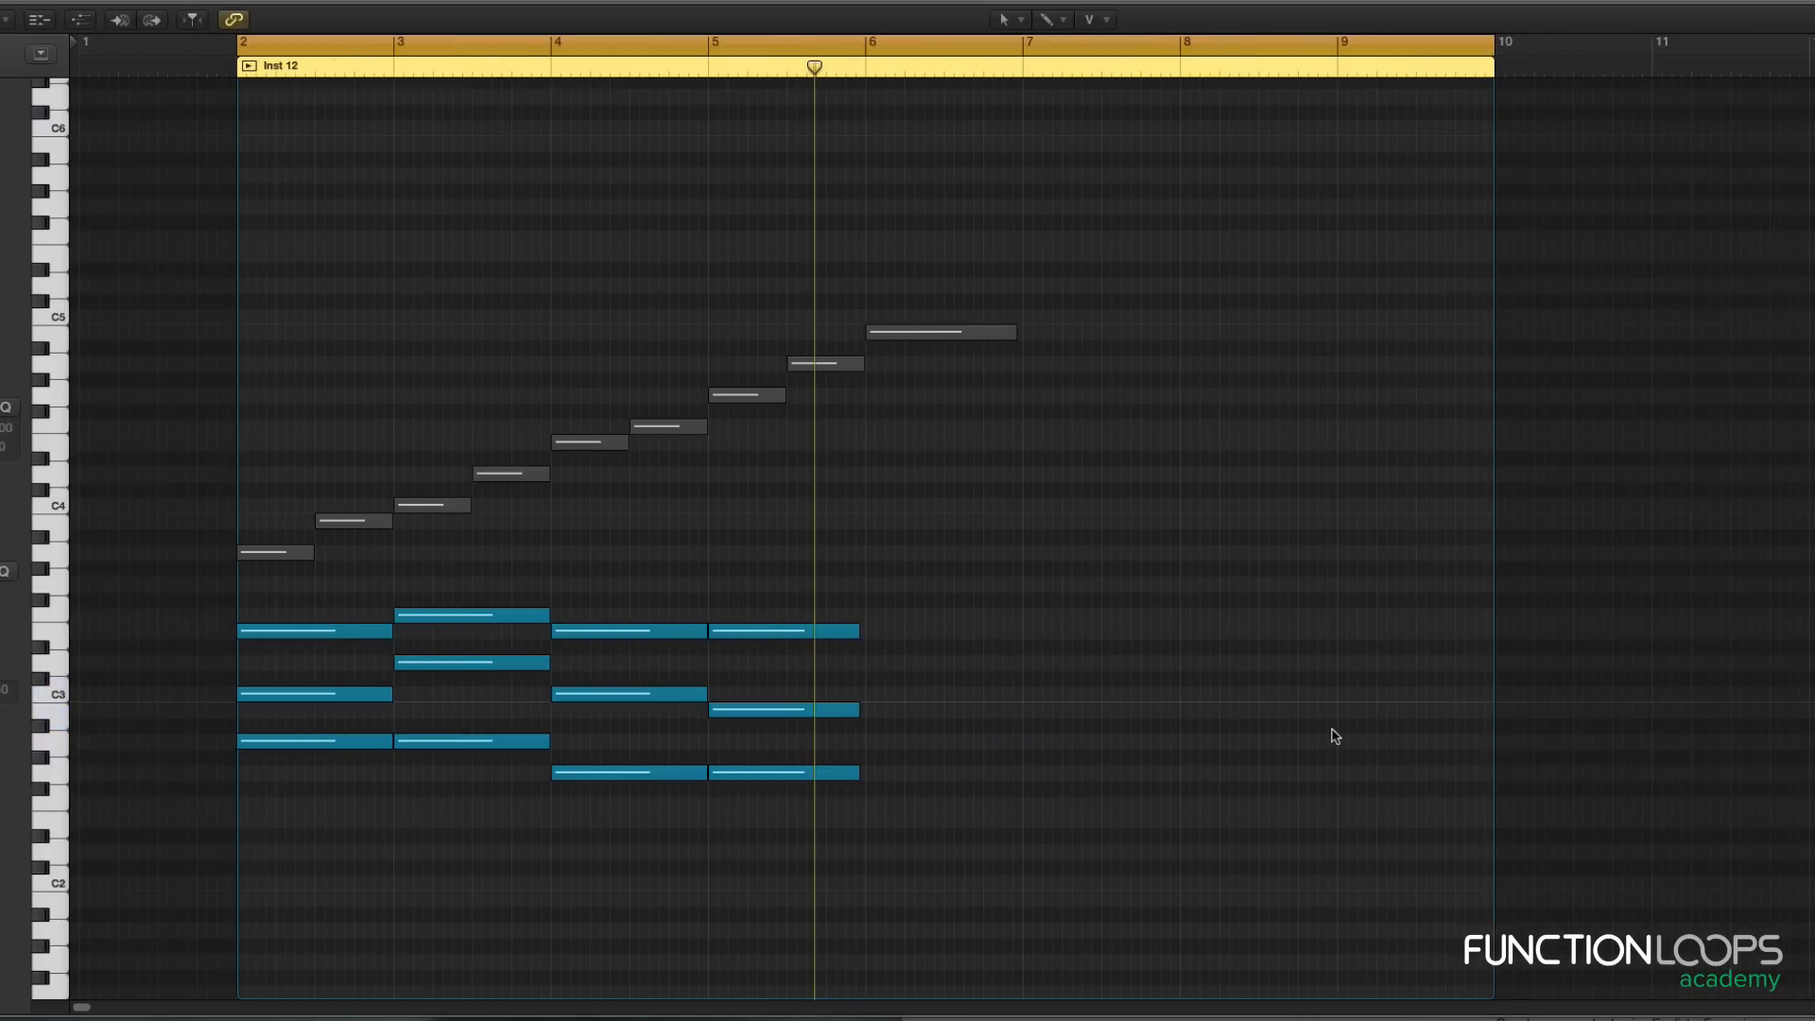
key("t")
left_click(962, 768)
left_click(867, 571)
left_click_drag(867, 571, 870, 587)
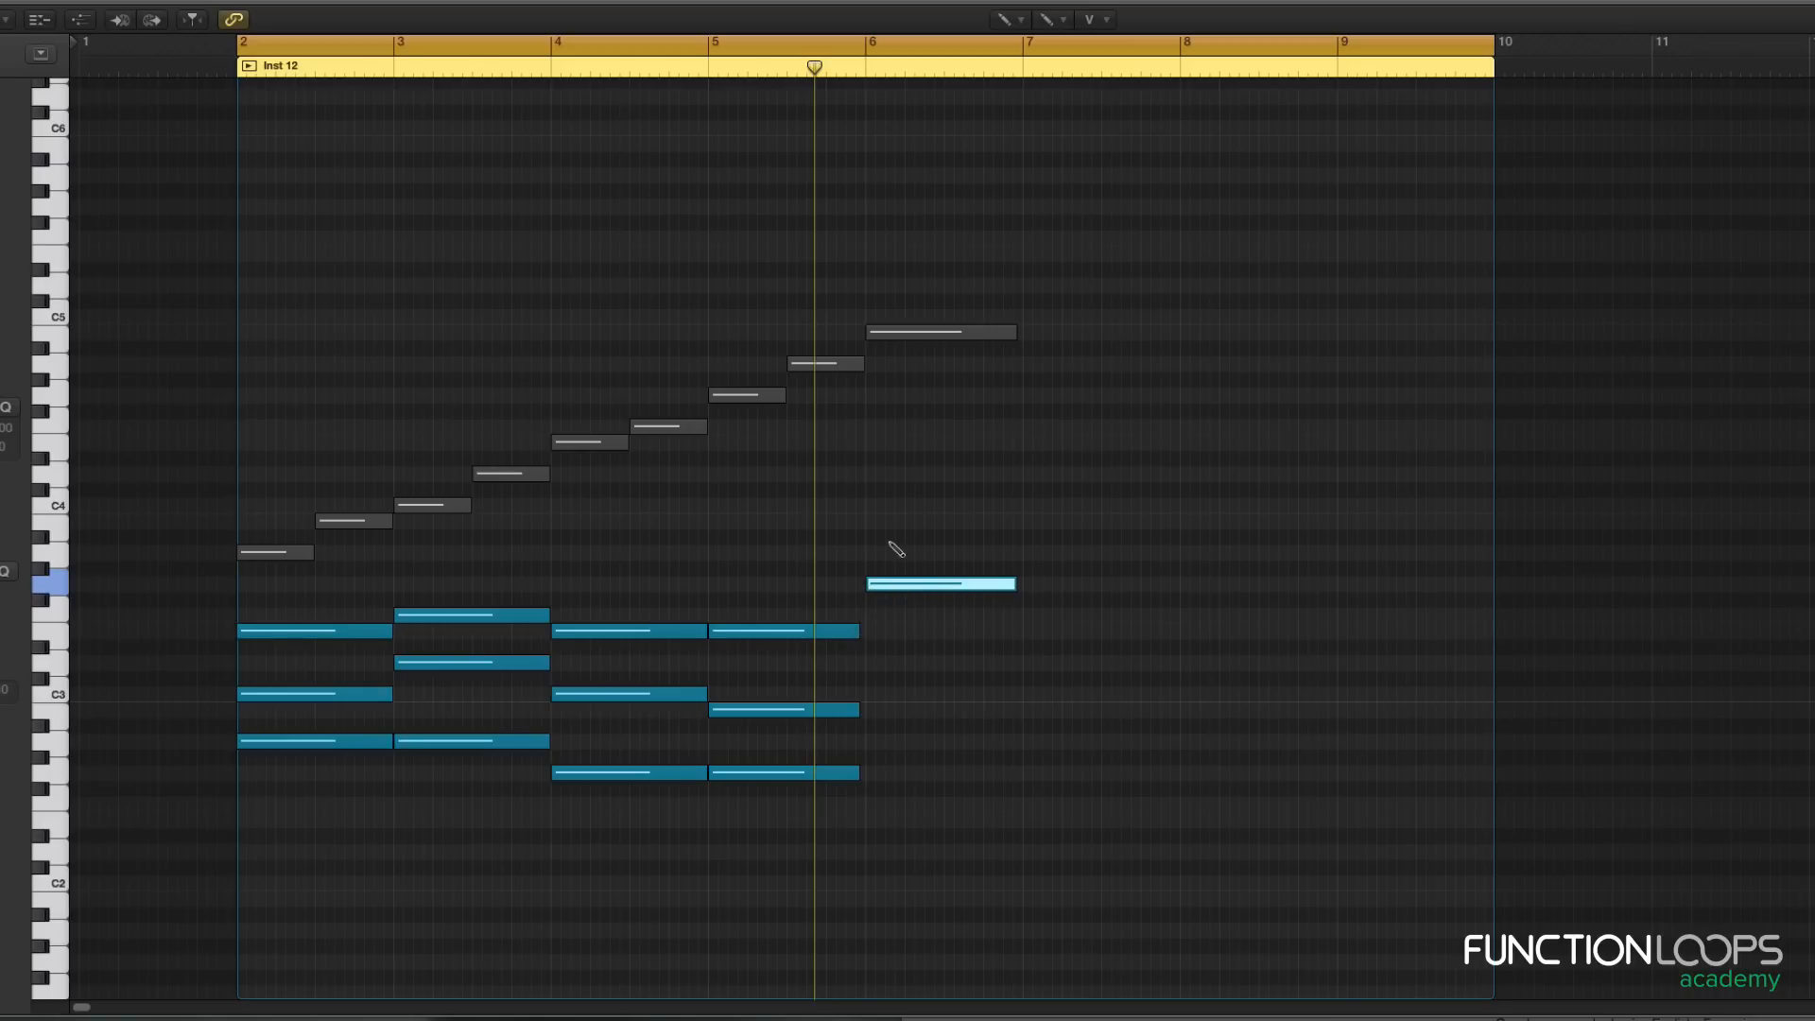
left_click(868, 521)
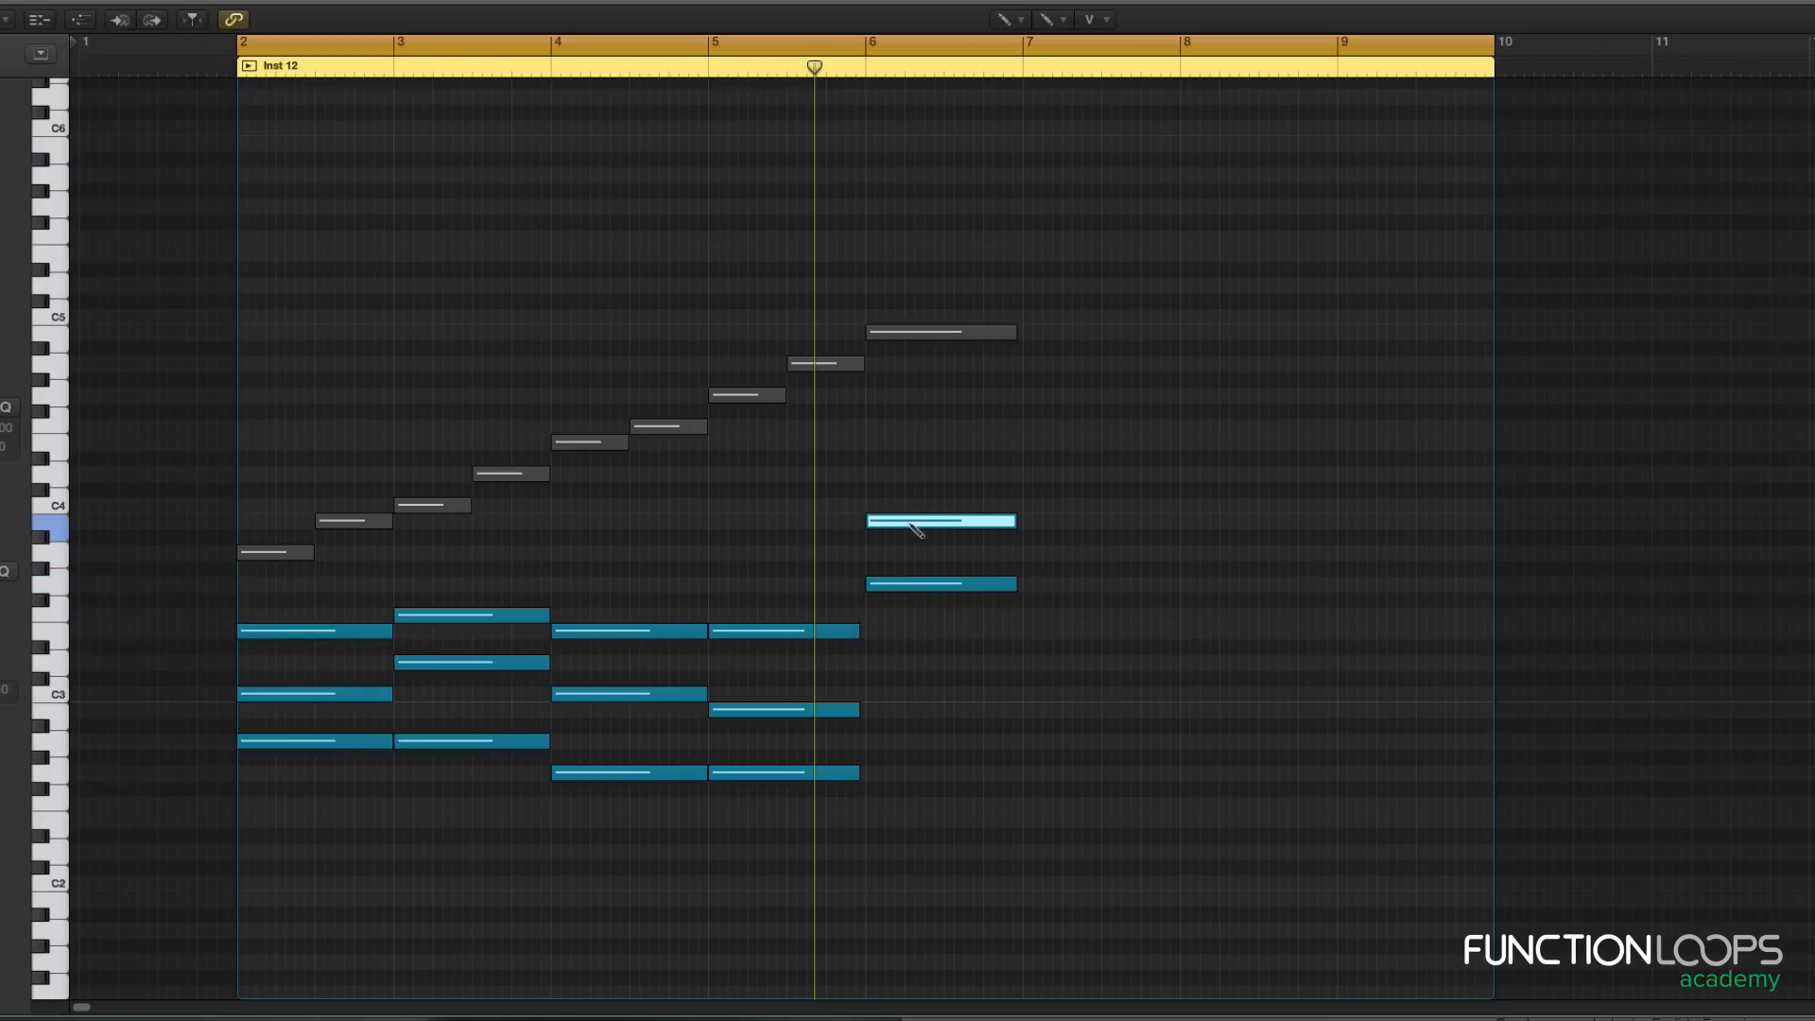
left_click(896, 516)
left_click(870, 473)
key("t")
key("t")
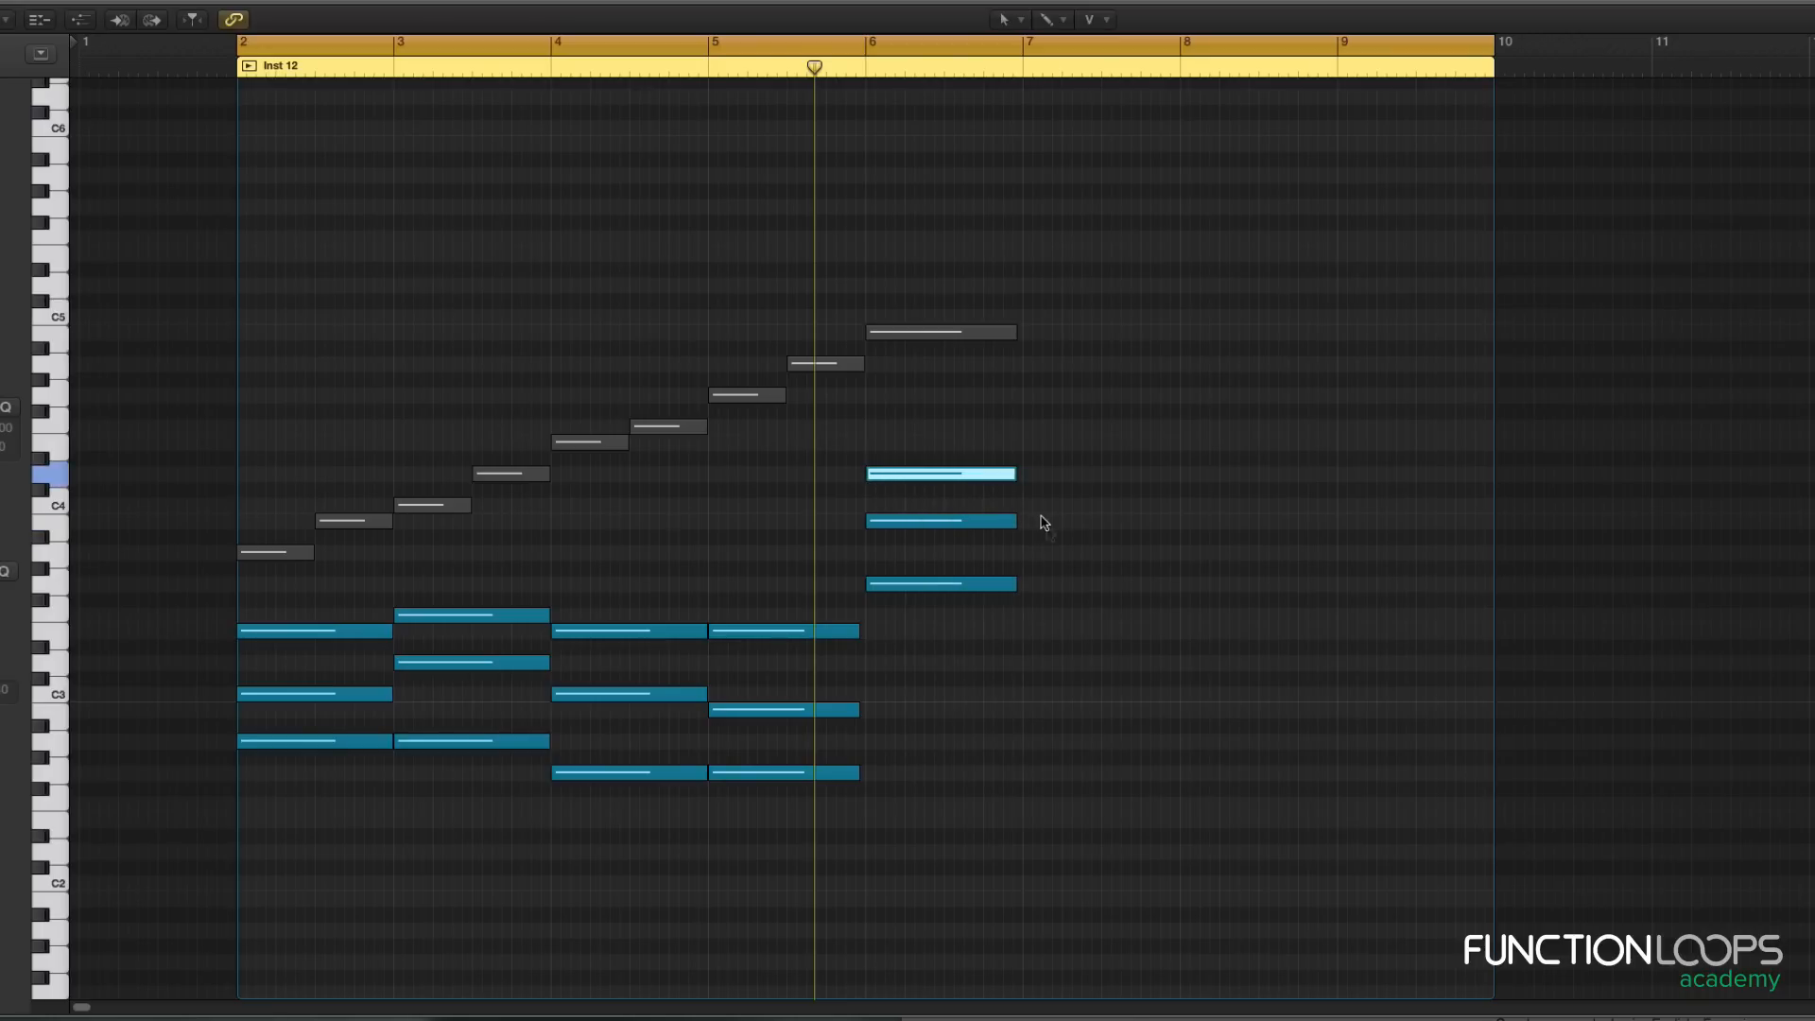
Step: Pencil D3, F3 and A3 chord notes at bar 7, each about one bar long
key("t")
left_click(1097, 629)
left_click(1028, 661)
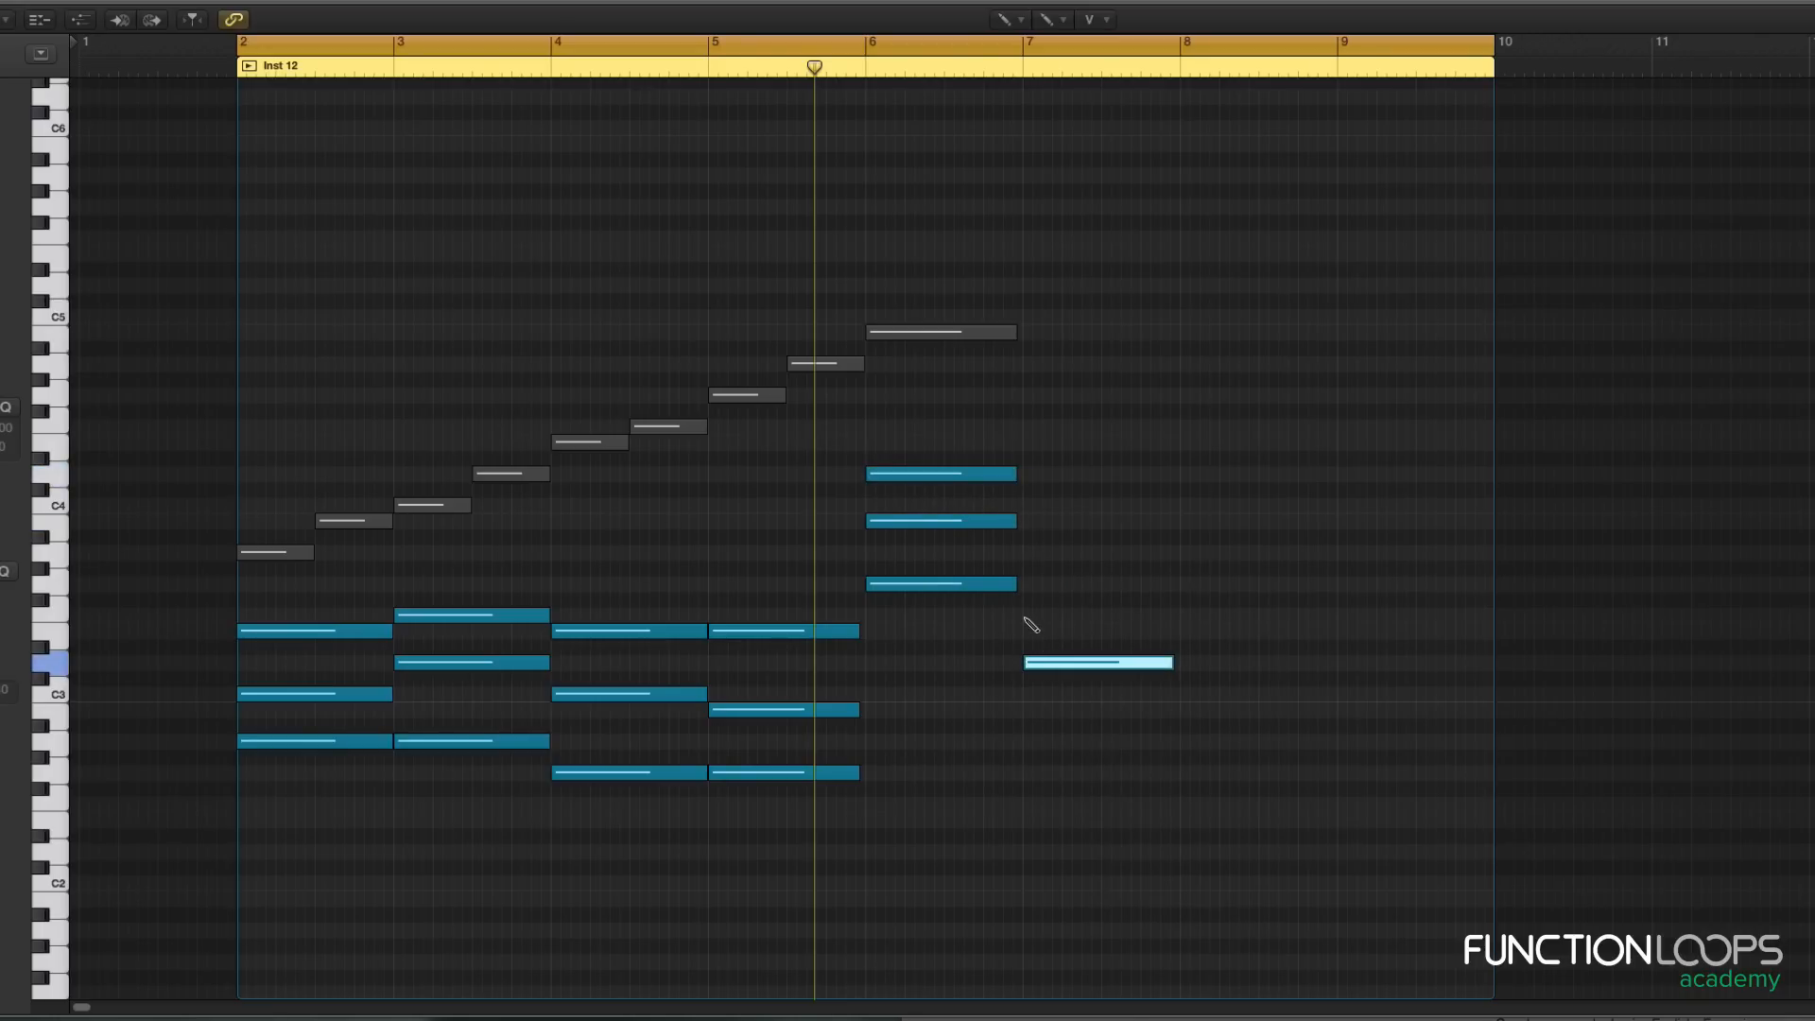
left_click(1027, 617)
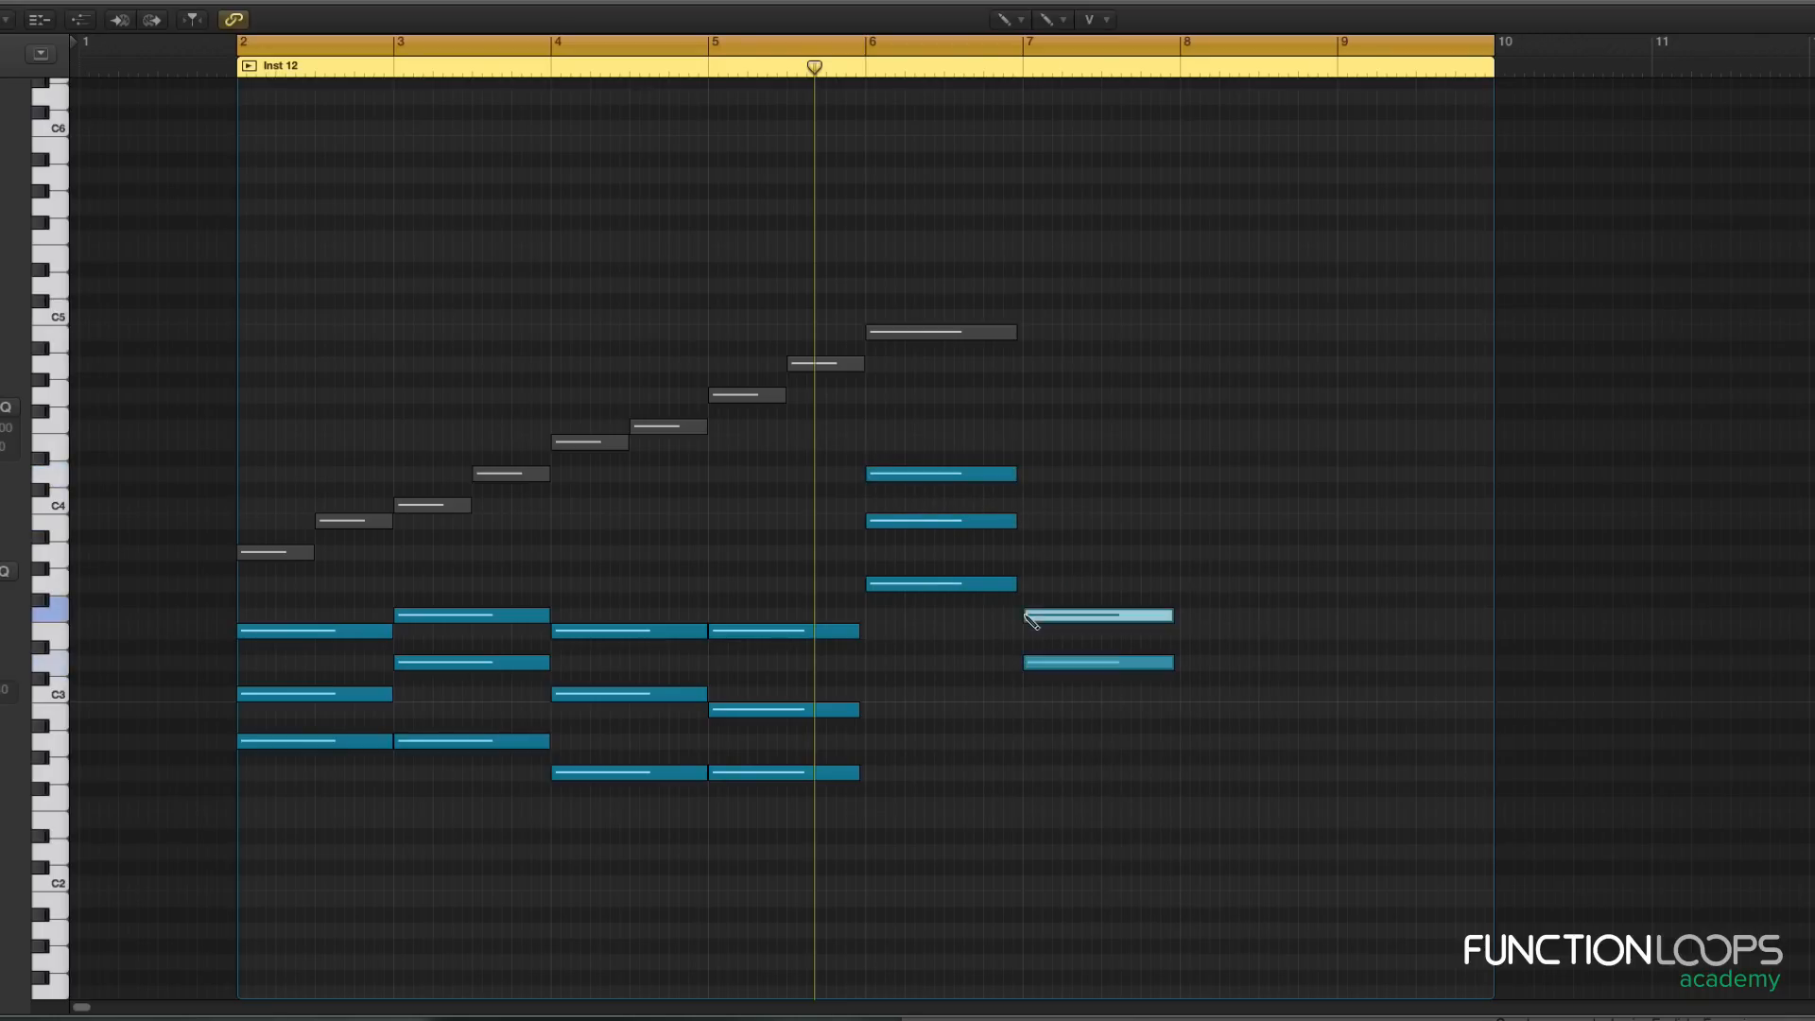
left_click(1024, 552)
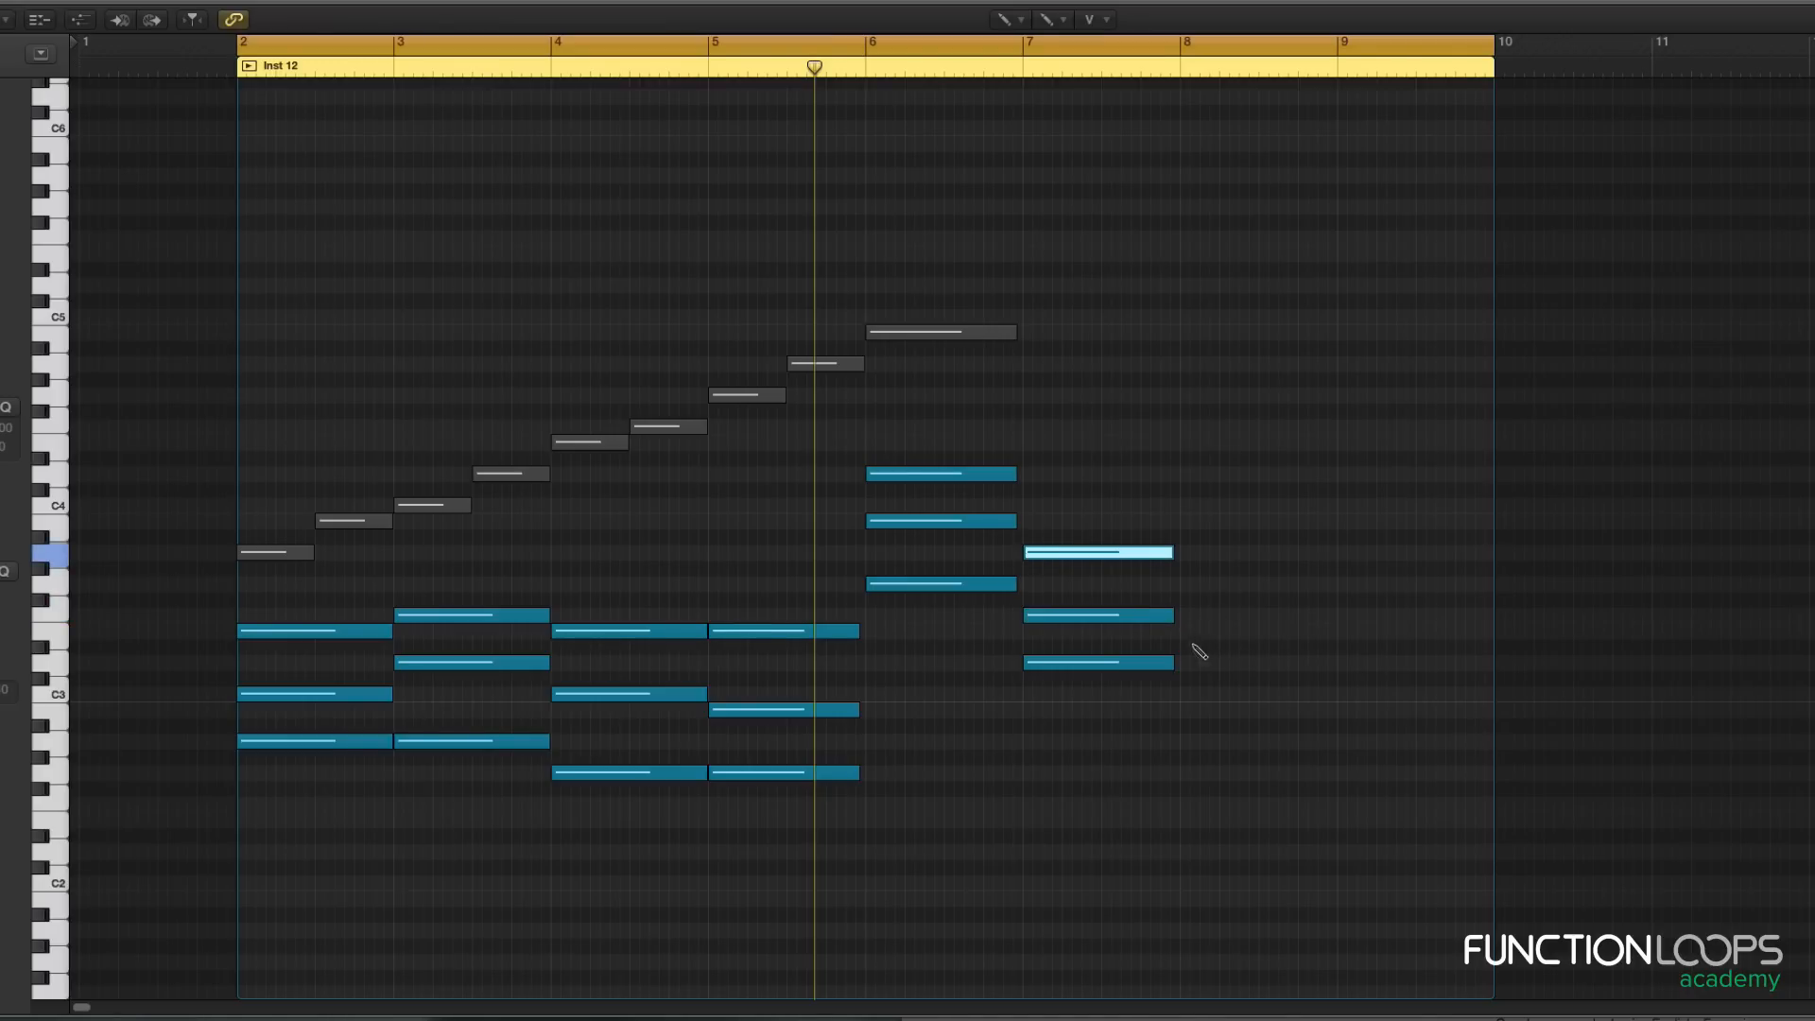
Step: Pencil F3, A3 and C4 chord notes at bar 8, each about one bar long, and return to the Pointer tool
left_click(1180, 663)
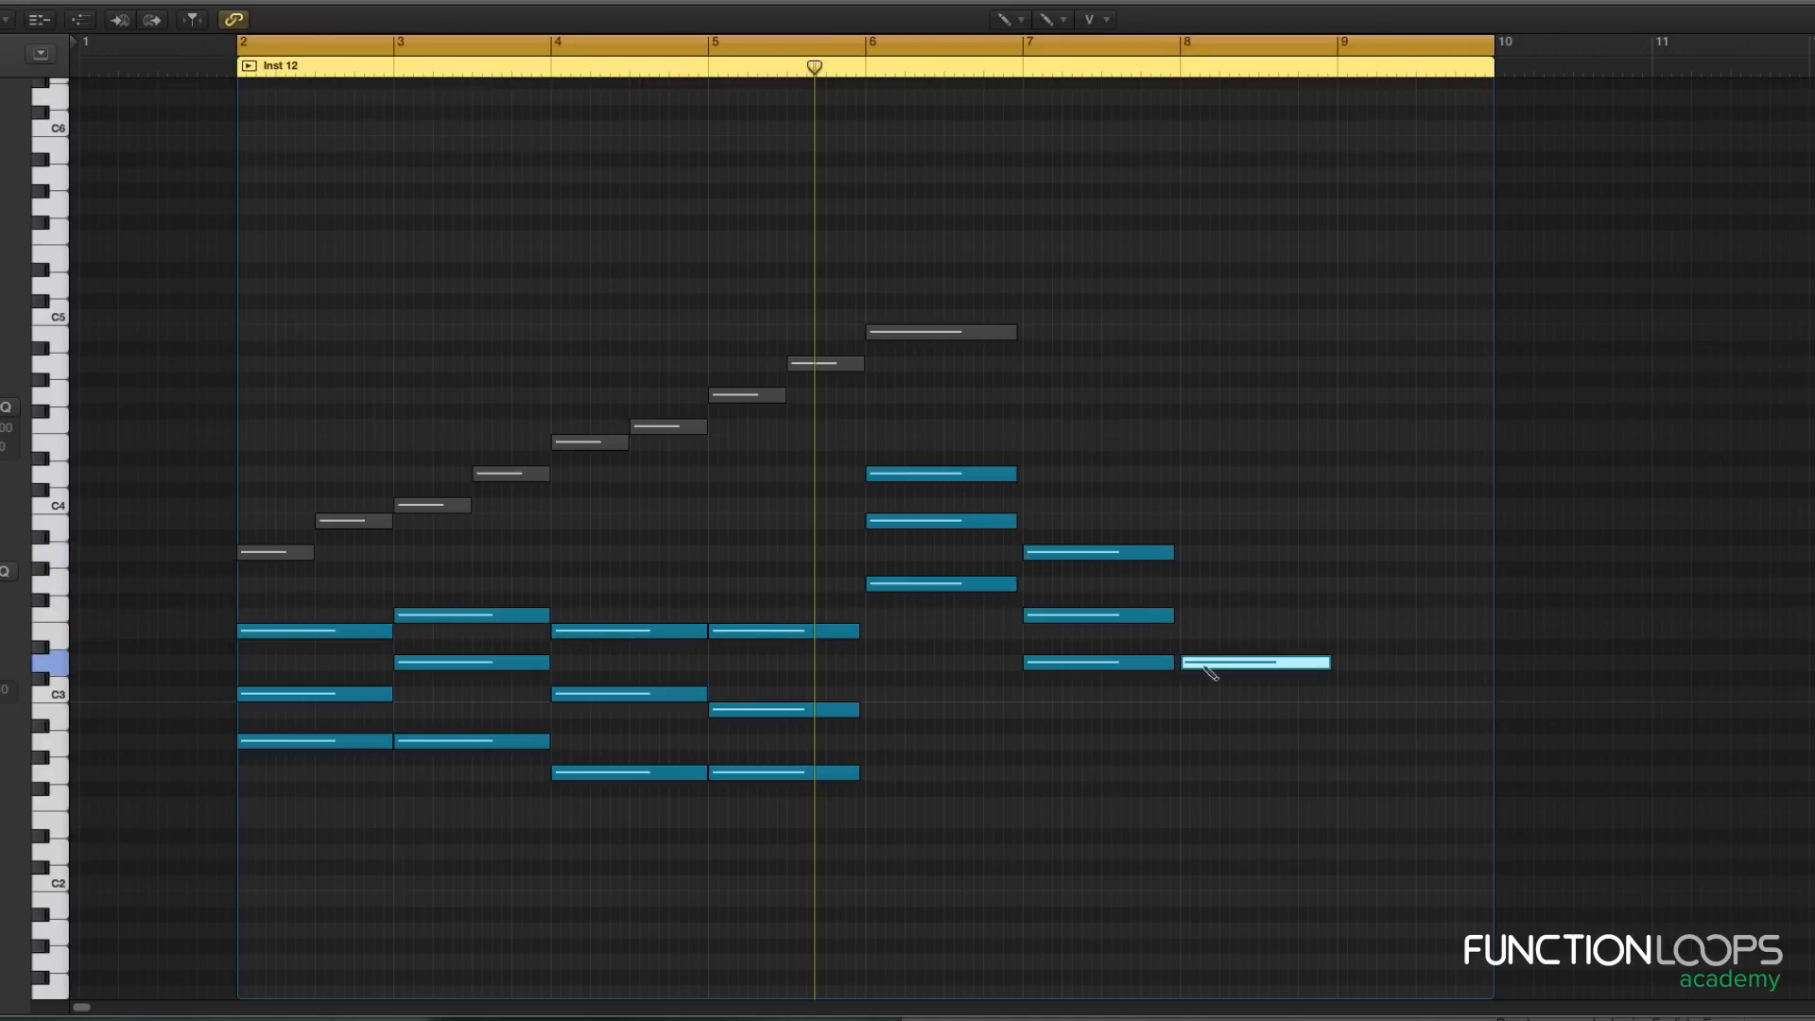
key("alt+Up")
key("alt+Up")
key("alt+Up")
key("alt+Down")
key("alt+Up")
key("alt+Up")
key("alt+Down")
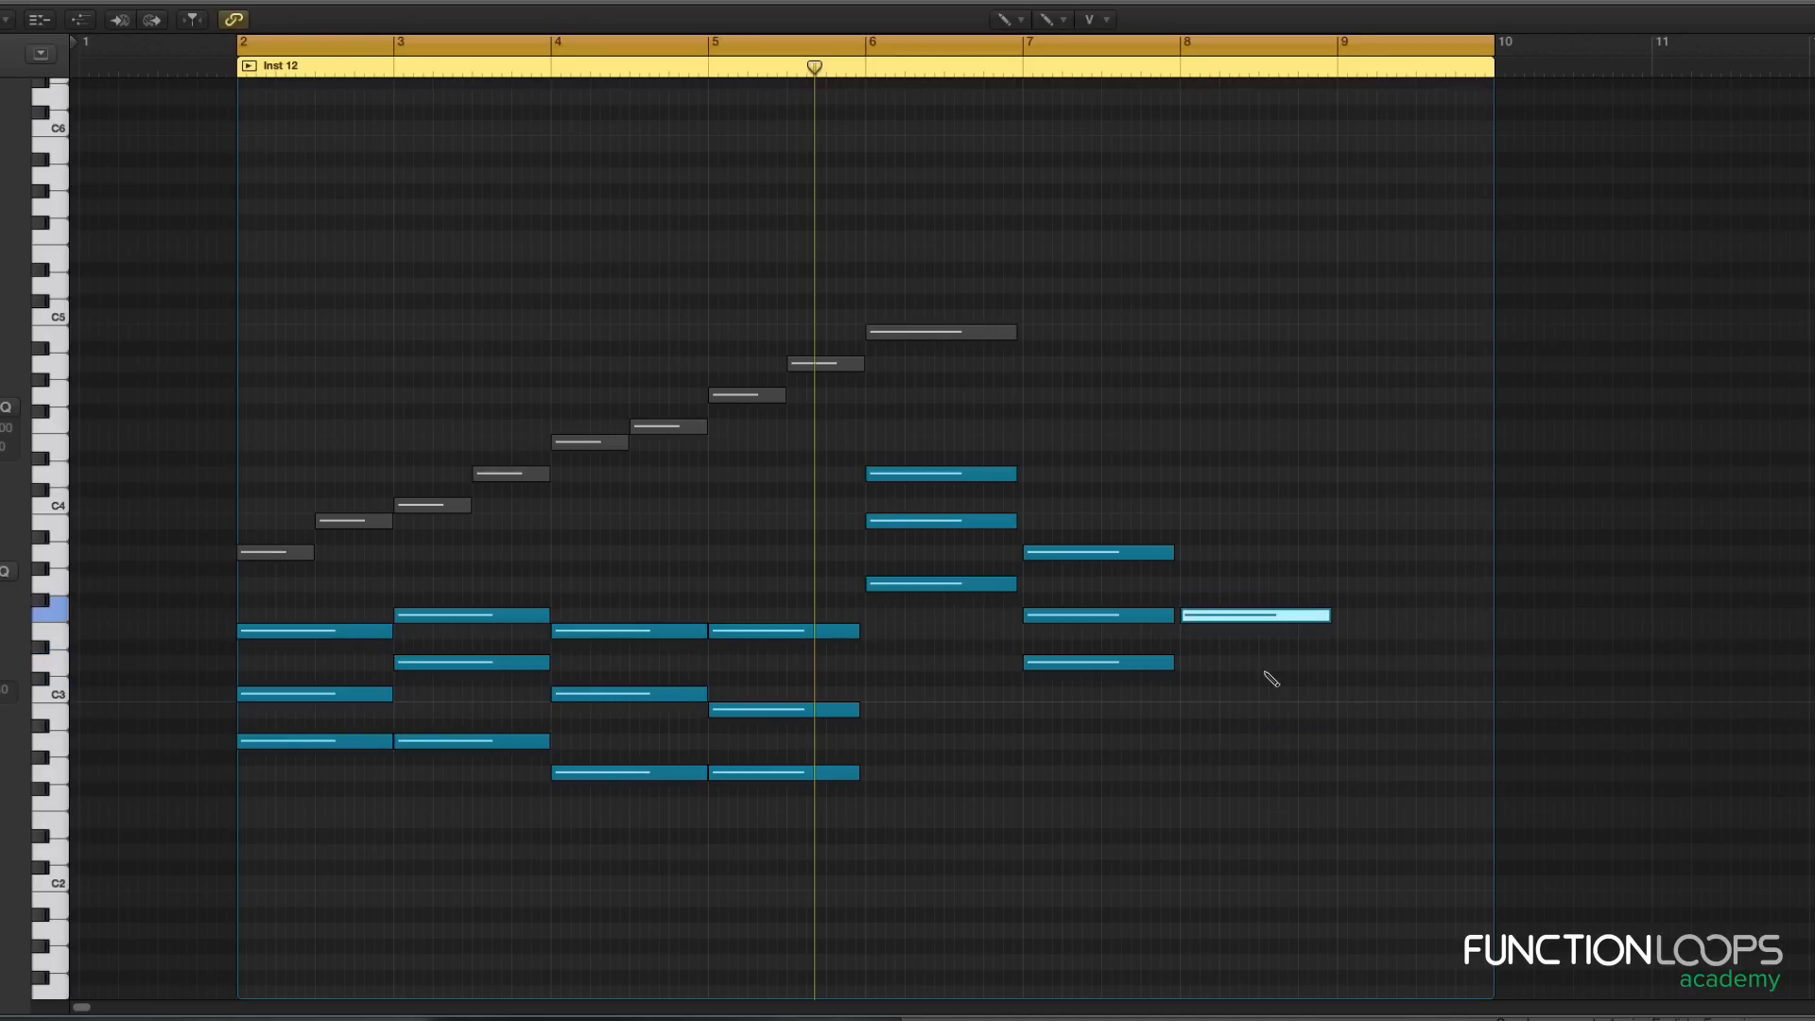
left_click(1186, 553)
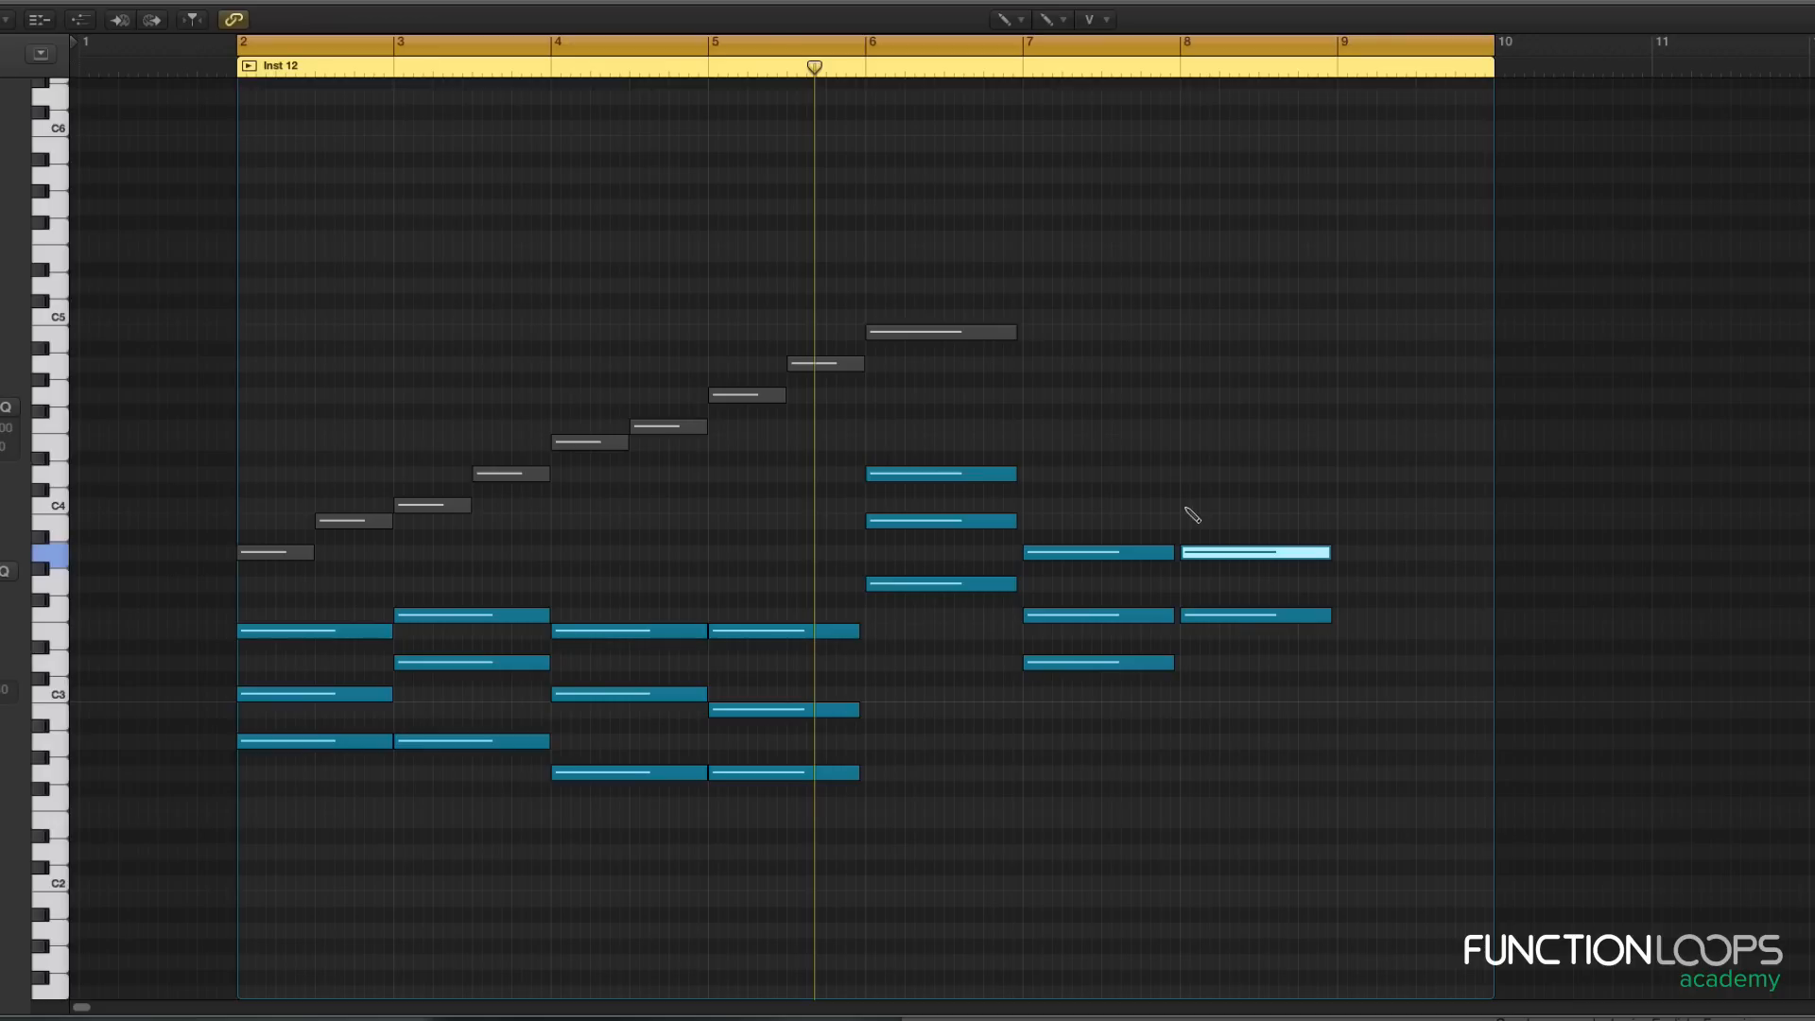
left_click(1186, 507)
key("t")
key("t")
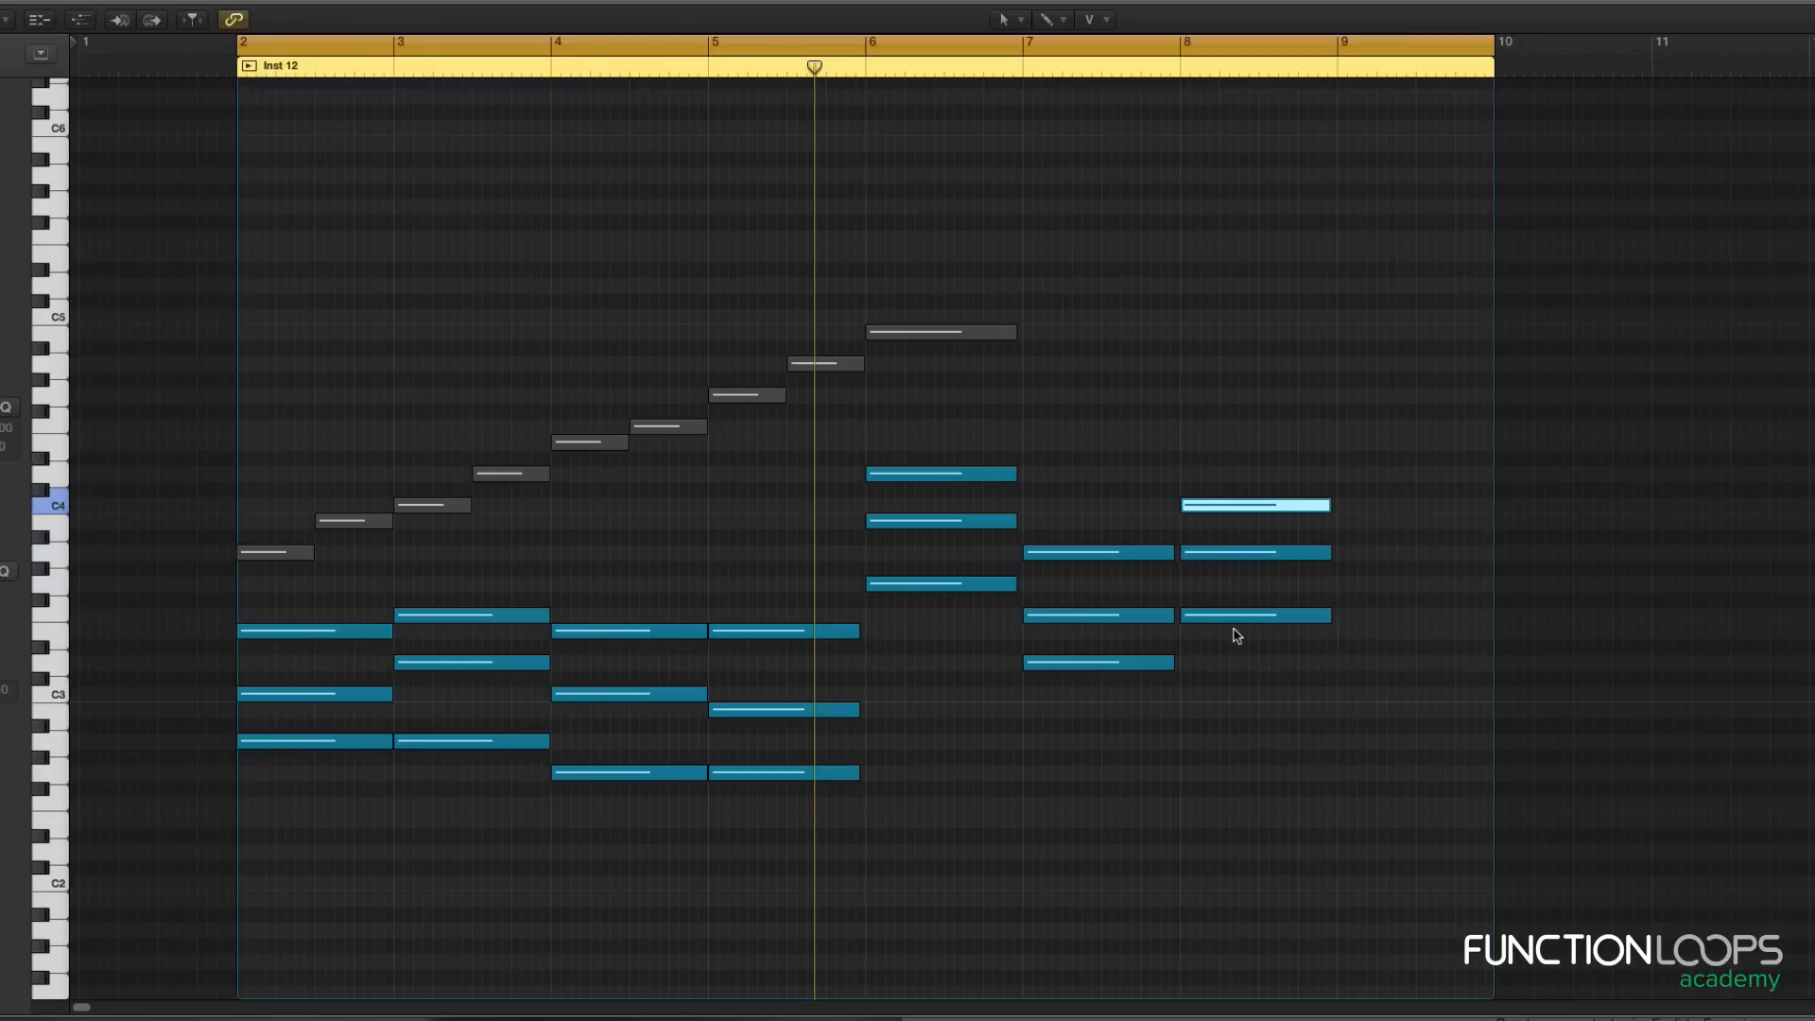
Step: Compare the bar 8 chord notes with the muted reference scale and check the upper two notes of the bar 6 chord
left_click(1226, 617)
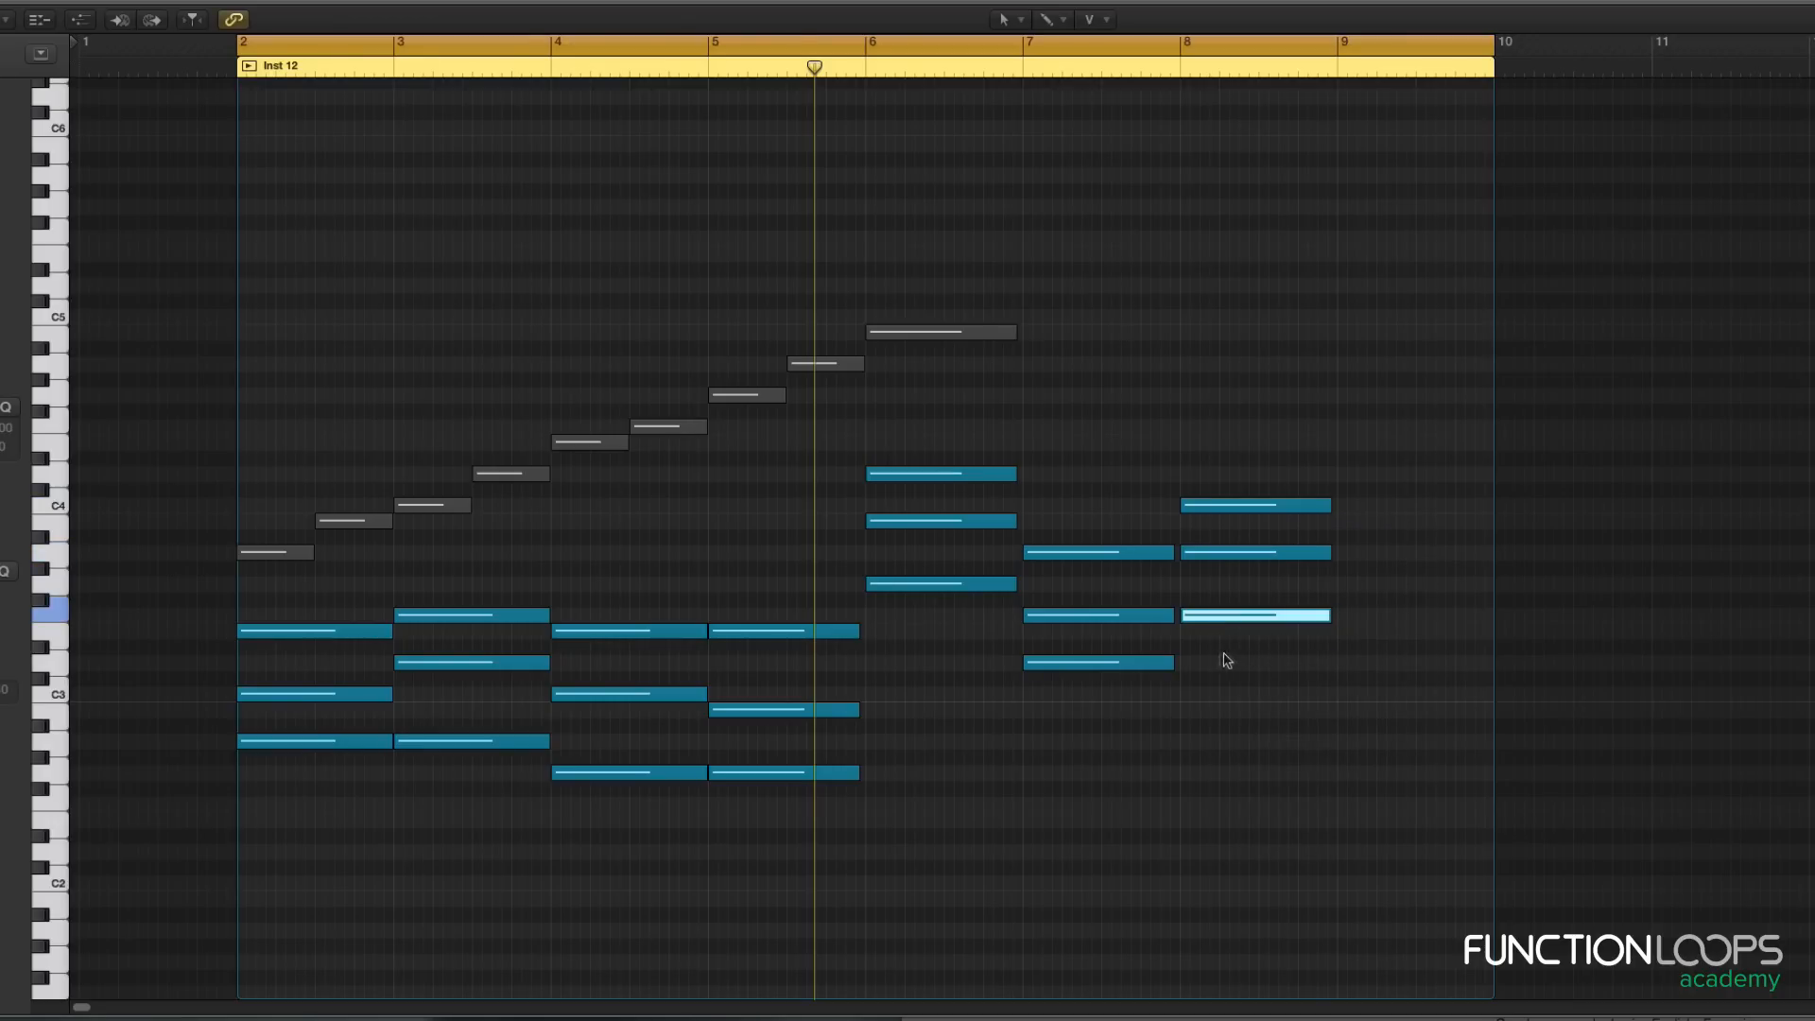
left_click_drag(681, 457, 665, 428)
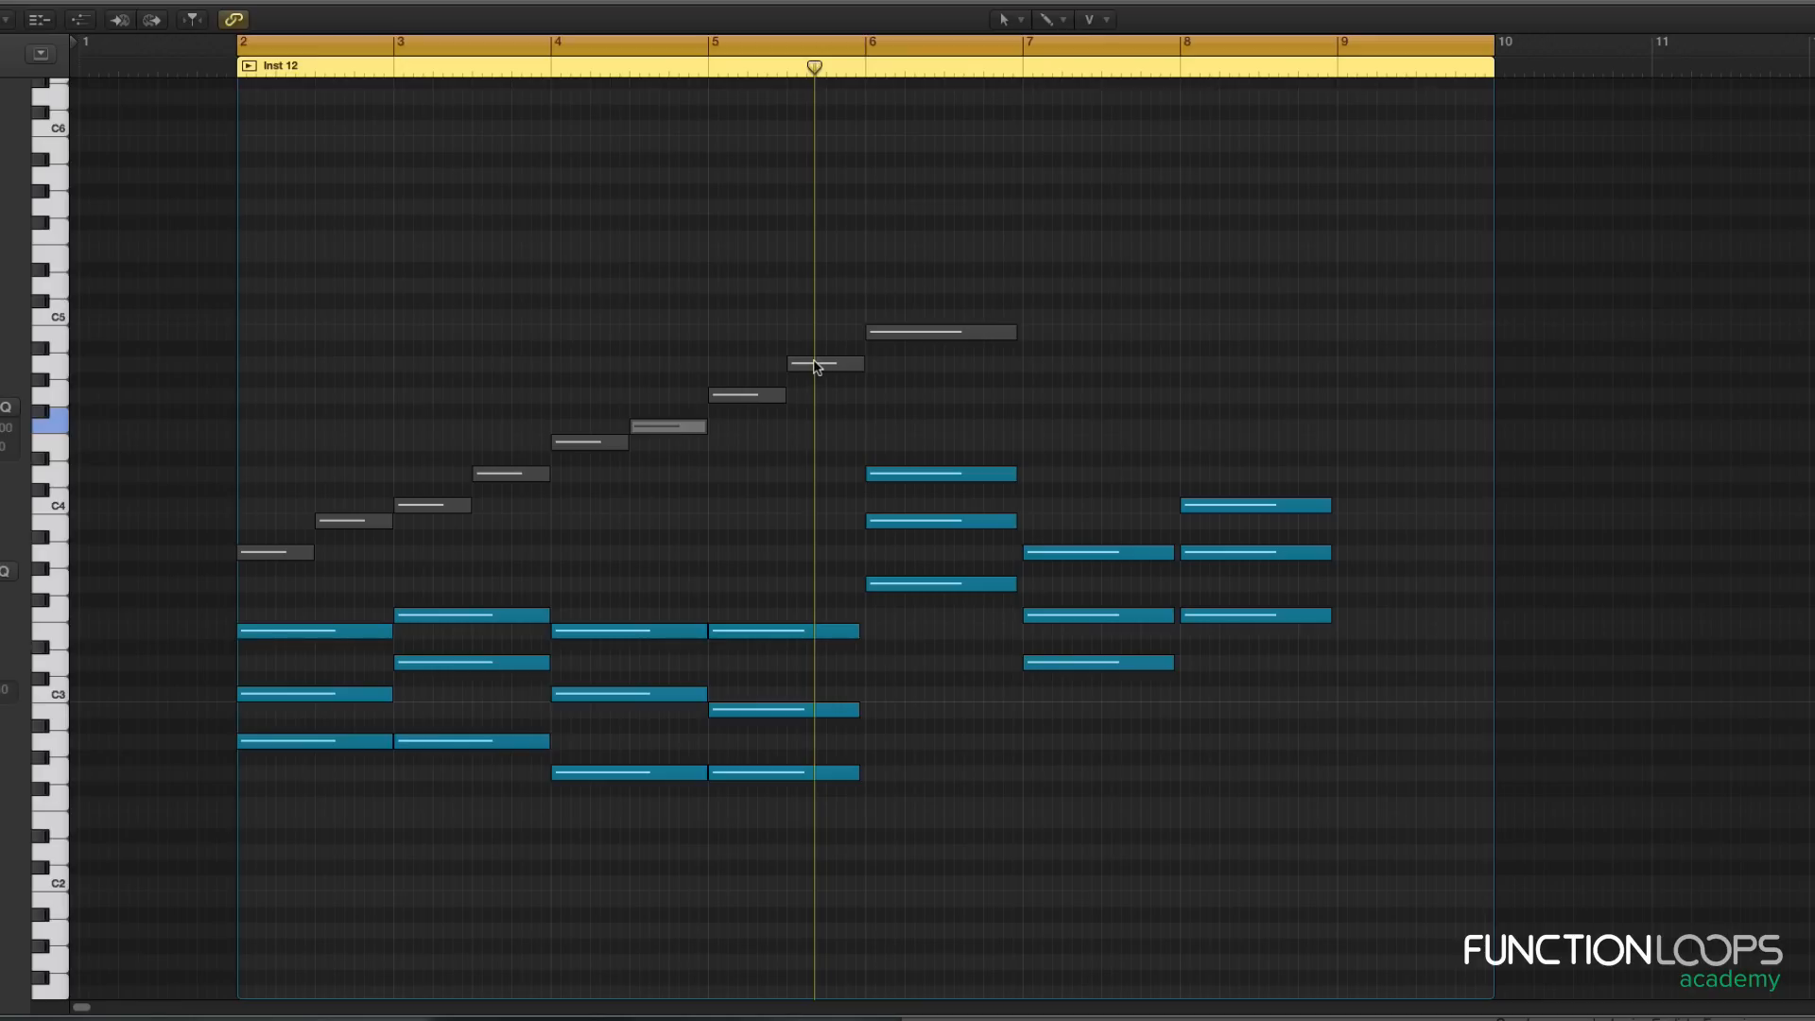
left_click(1257, 553)
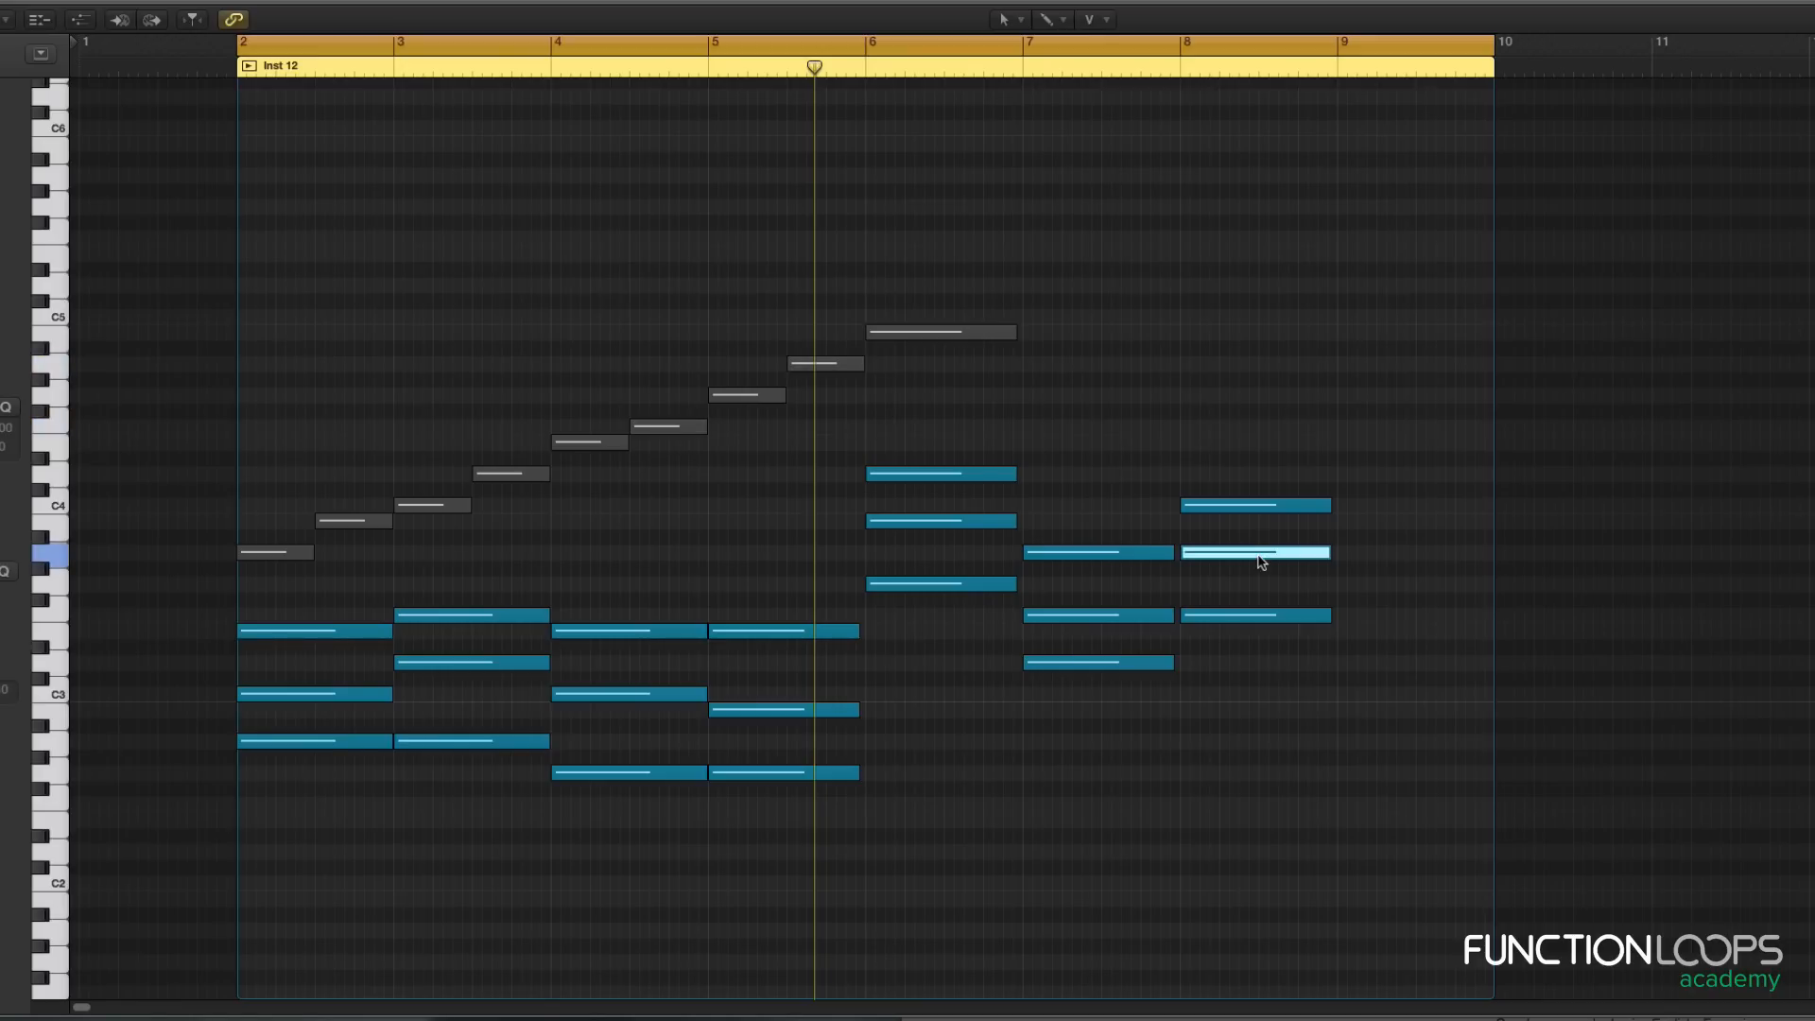
left_click(694, 426)
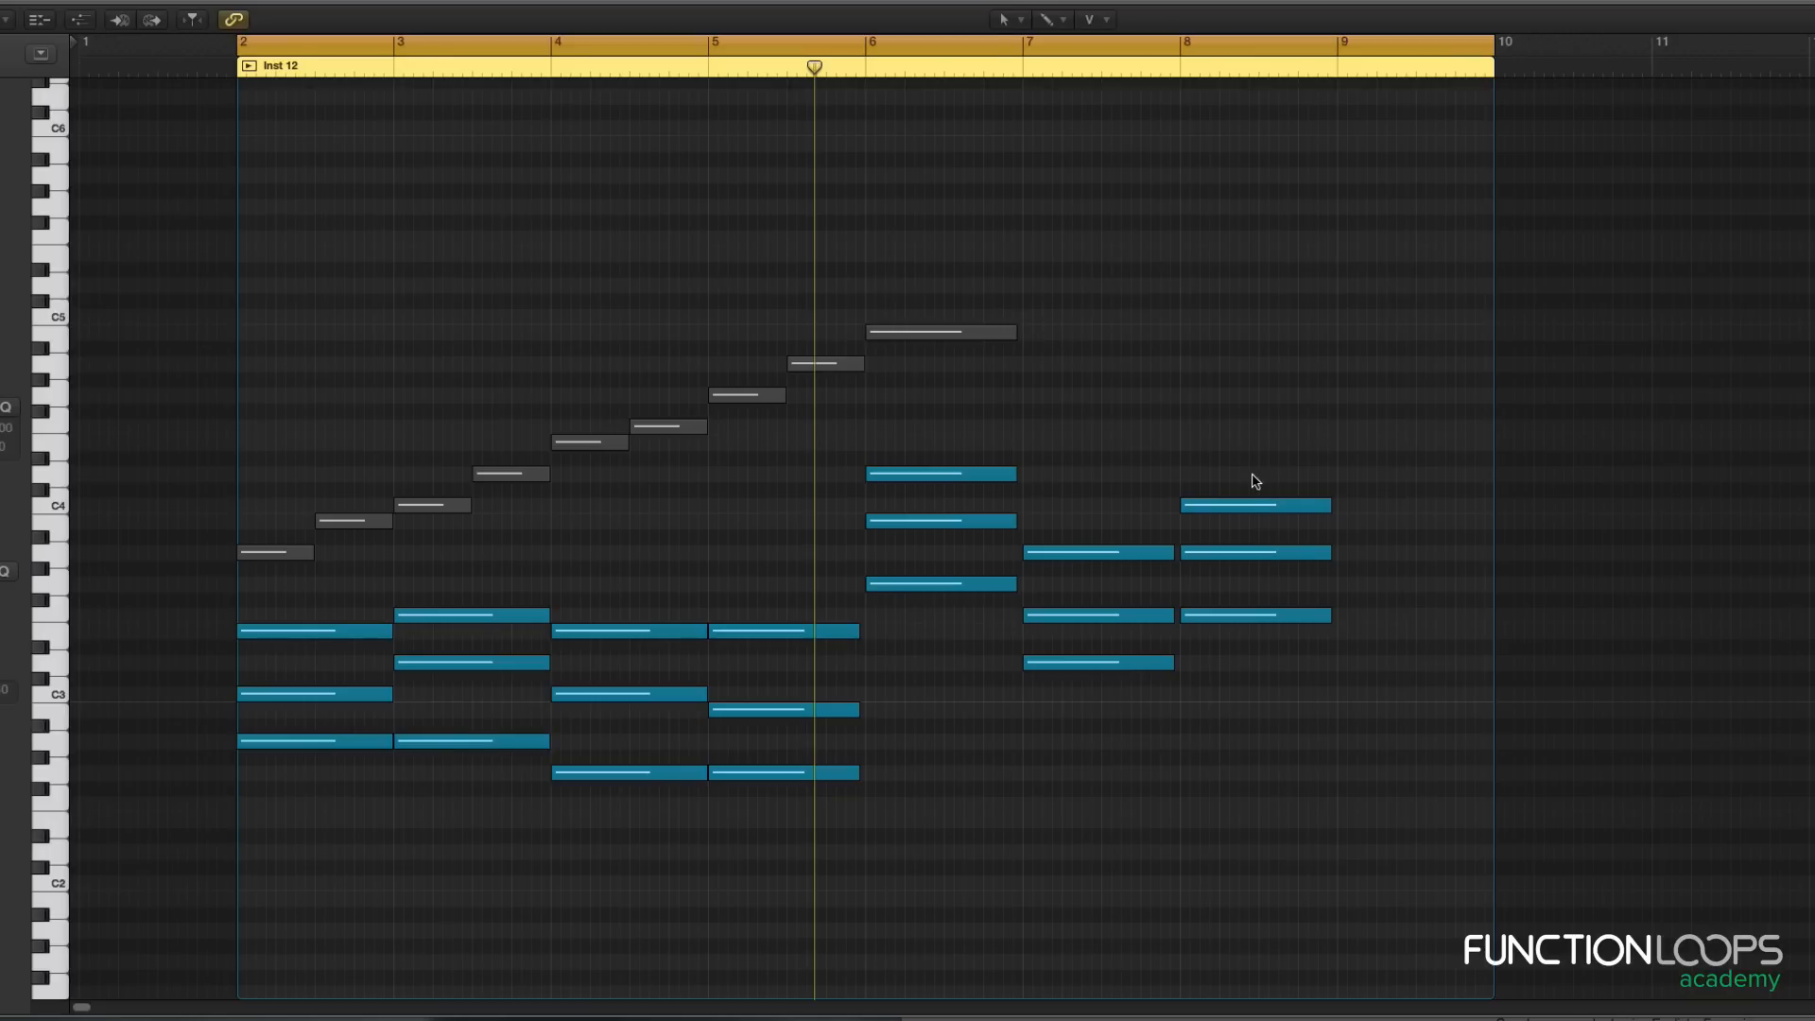
left_click(1266, 504)
left_click_drag(952, 445, 944, 535)
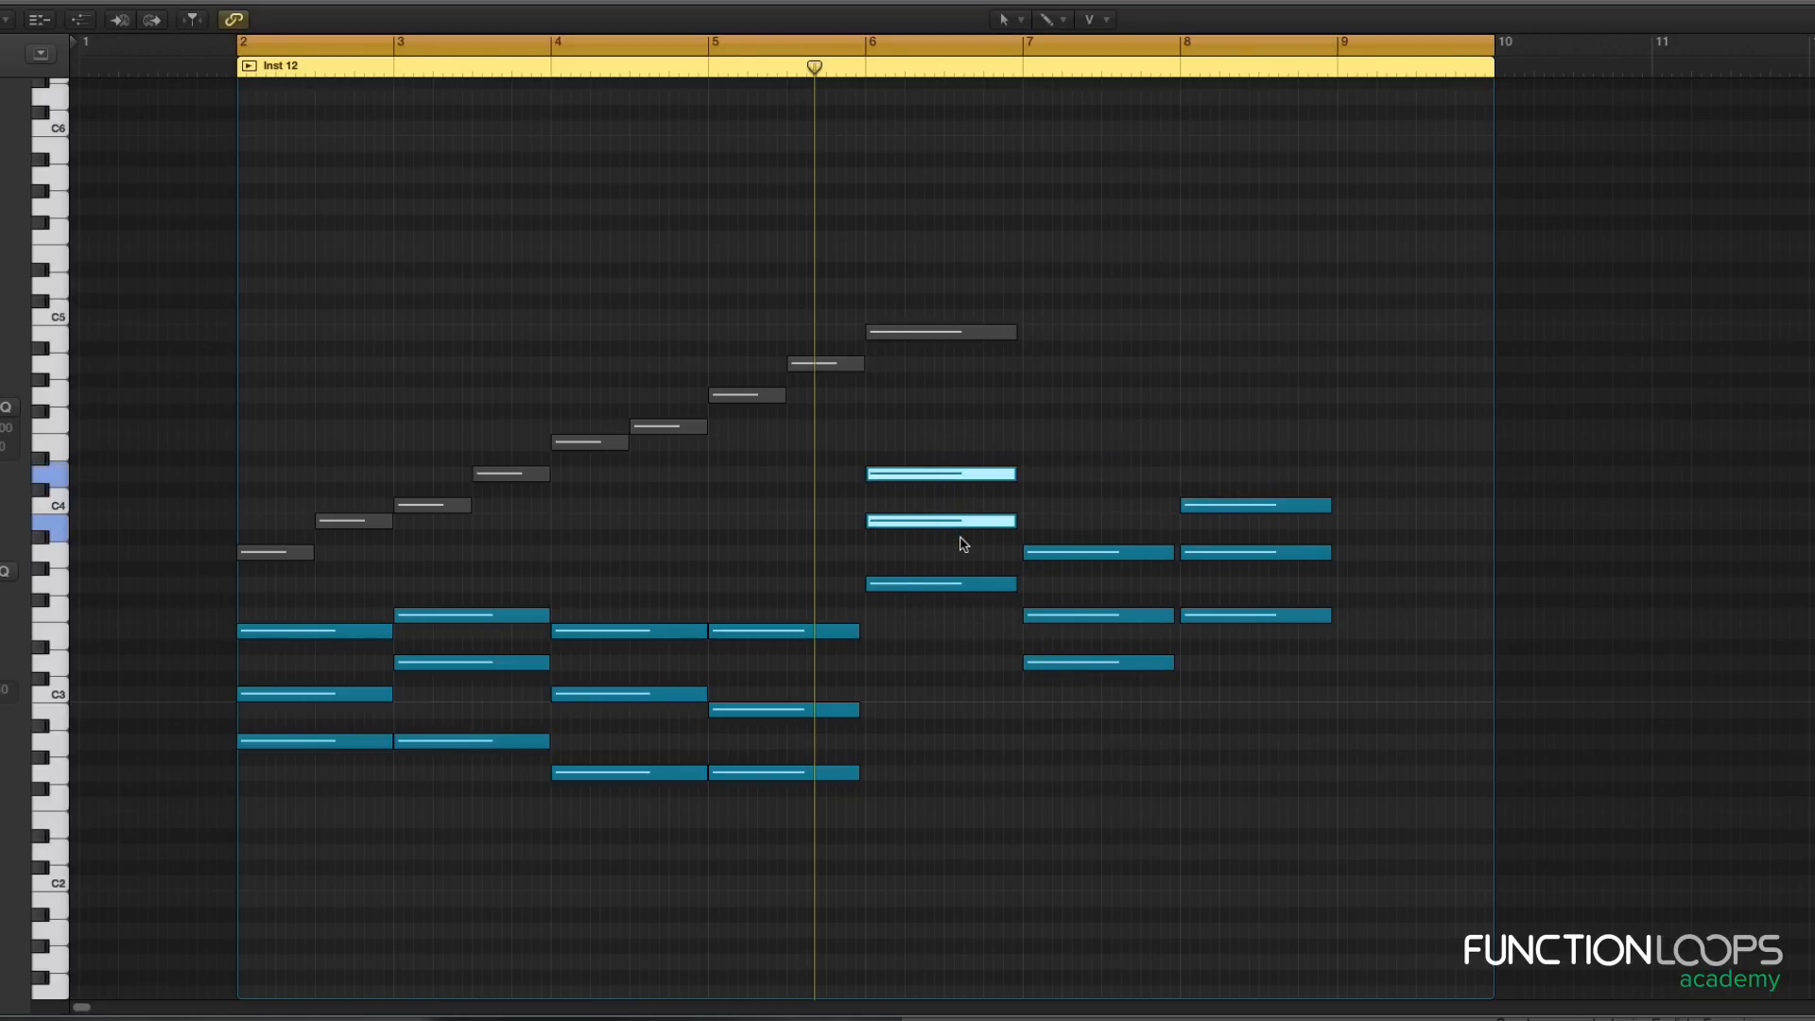
Step: Pencil E3, G3 and B3 chord notes at bar 9 and lengthen them to bar 10
key("t")
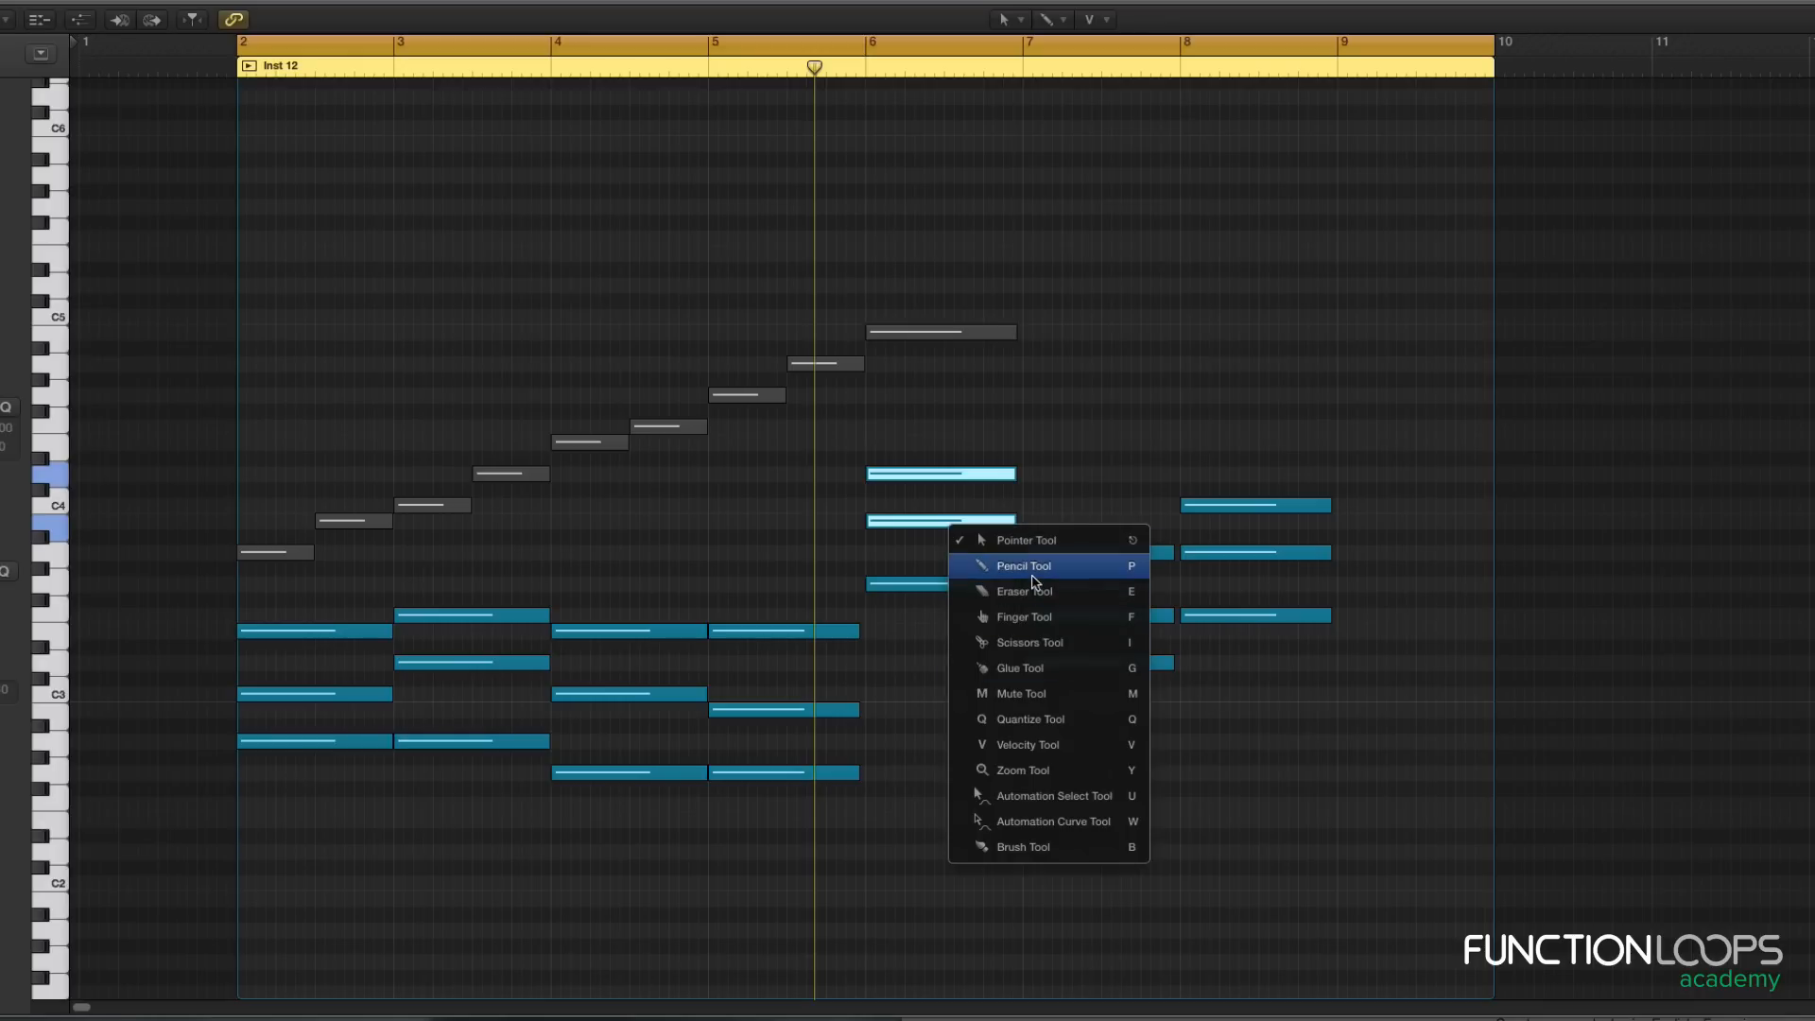
left_click(987, 565)
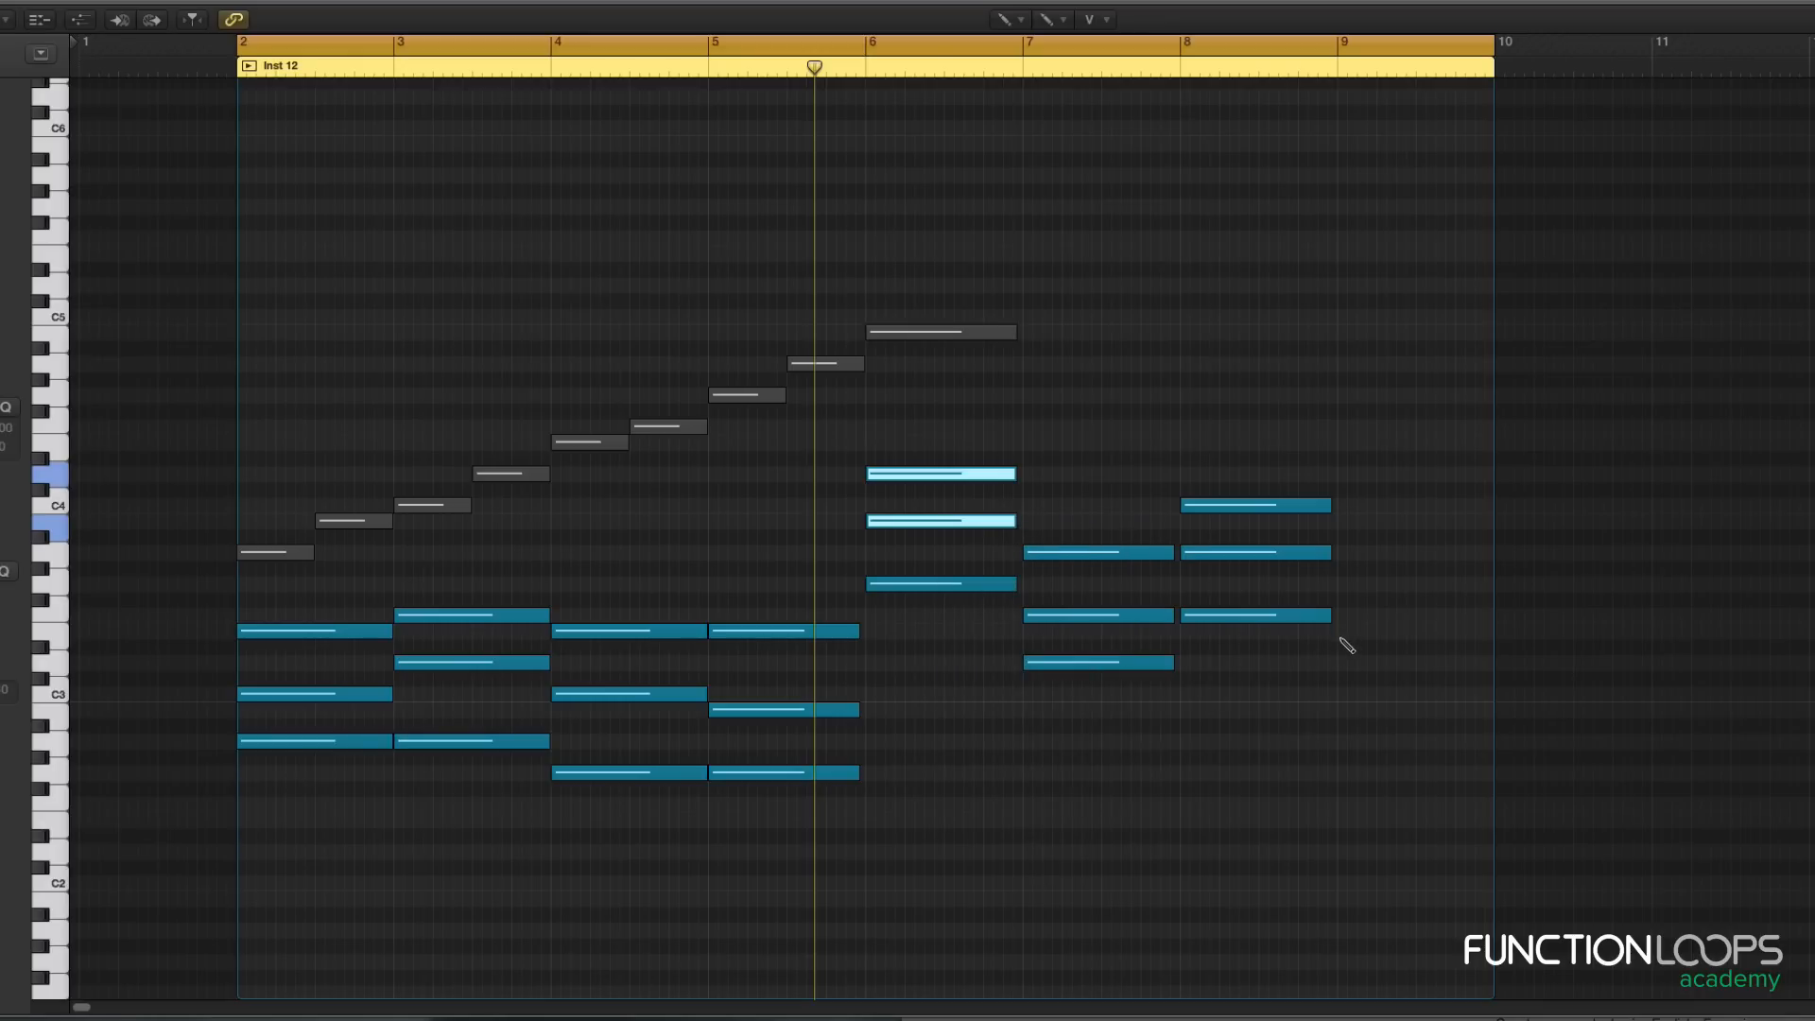
left_click(1359, 630)
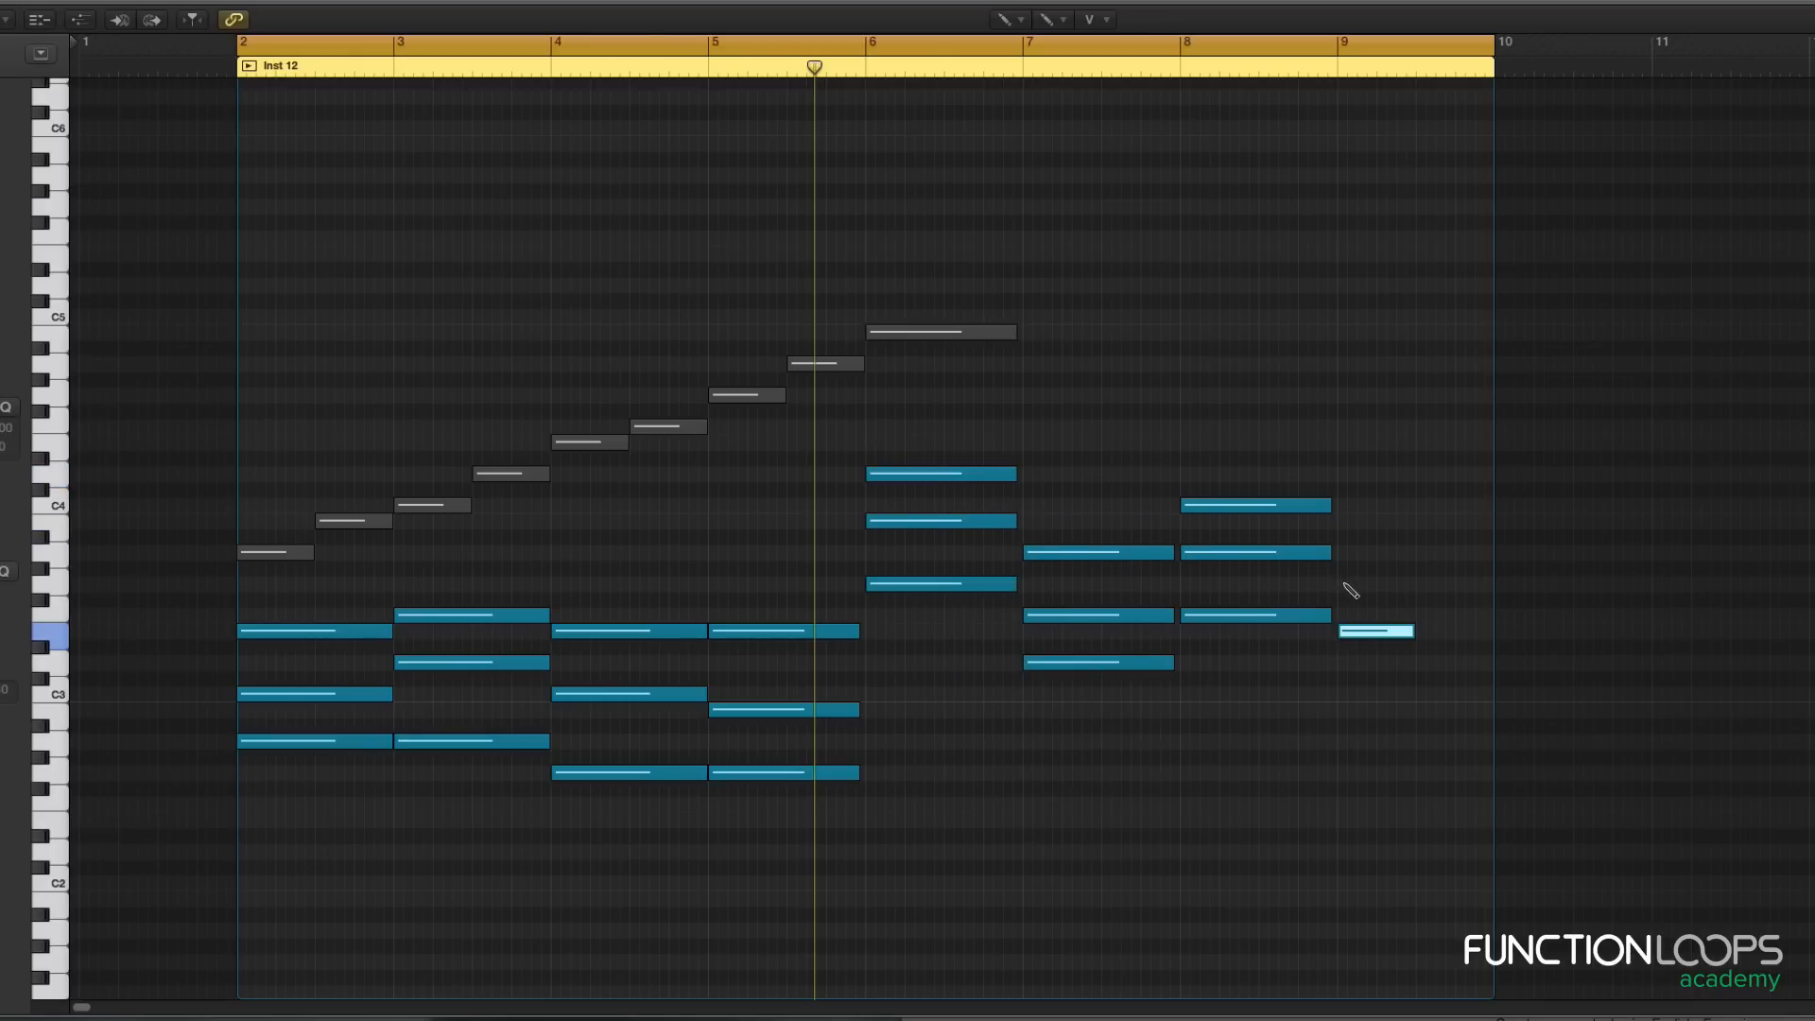
left_click(1352, 583)
left_click(1342, 521)
left_click_drag(1378, 583, 1368, 588)
left_click_drag(1436, 673, 1491, 520)
Step: Extend A3 and F3 in bar 7, C4 in bar 8, and G3 and B3 in bar 6 to the ends of their bars
left_click_drag(1142, 580, 1215, 616)
left_click_drag(1273, 473, 1372, 534)
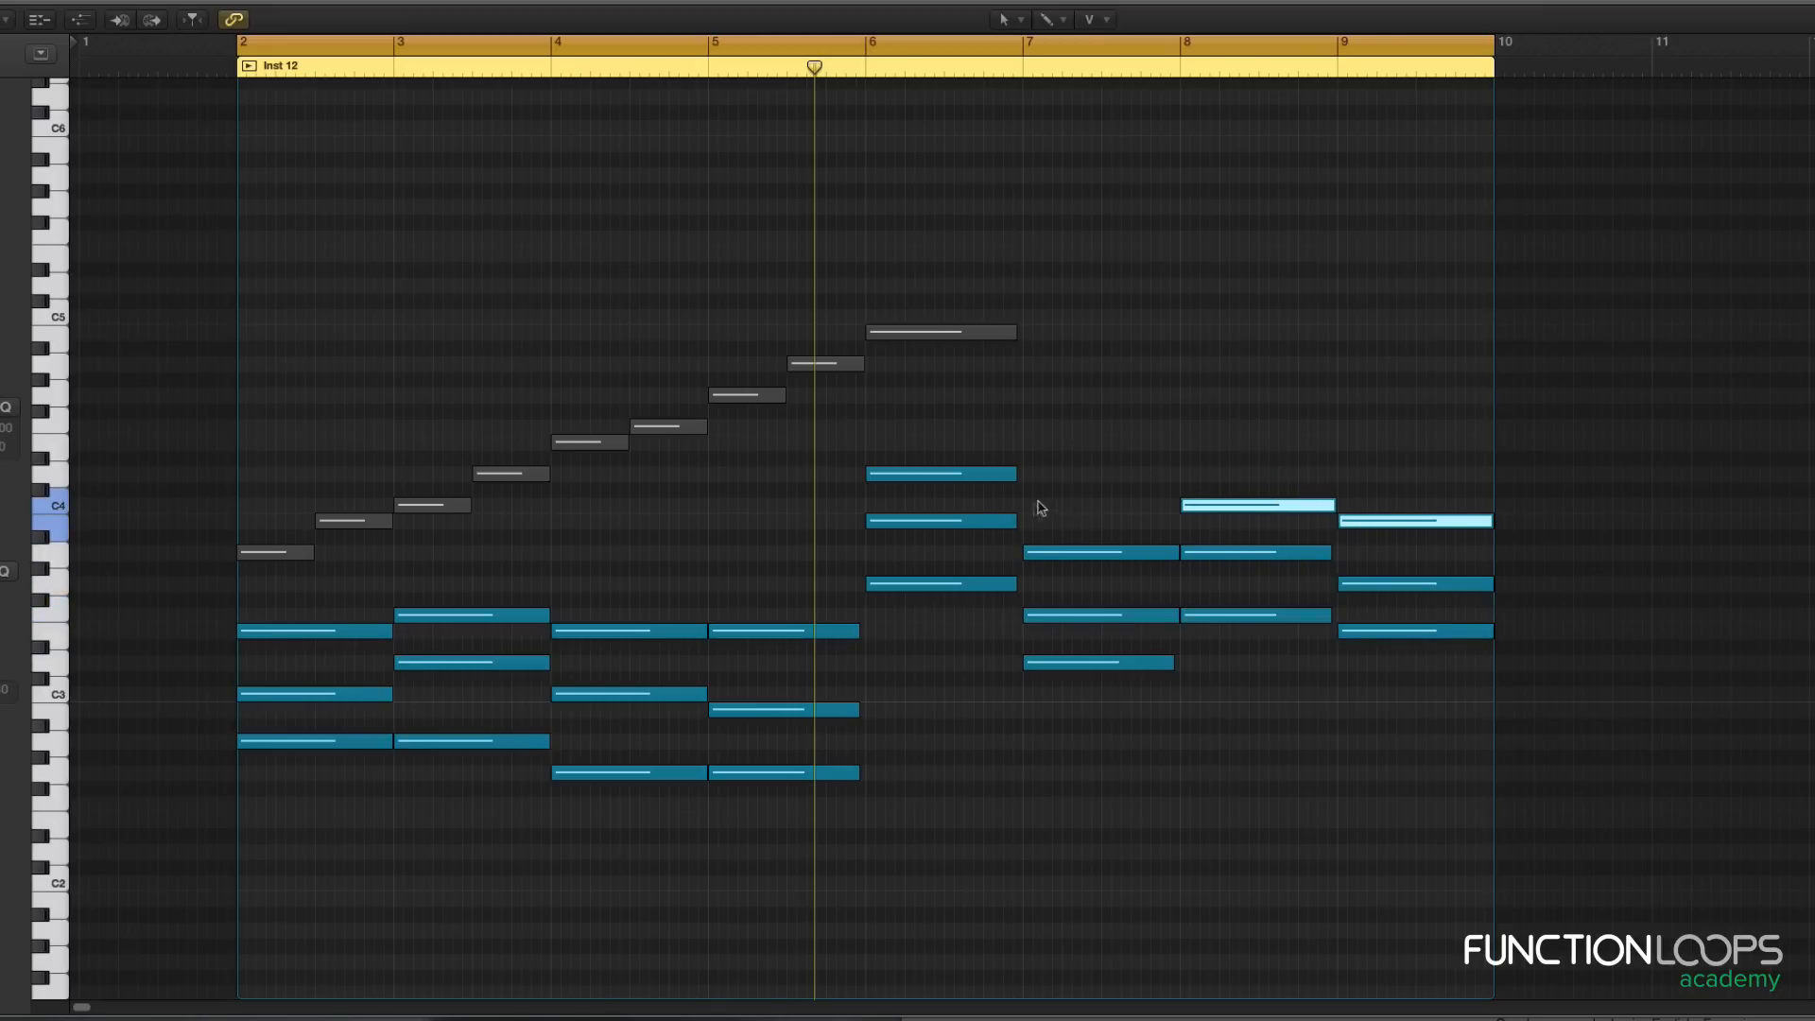
left_click_drag(989, 555, 1049, 586)
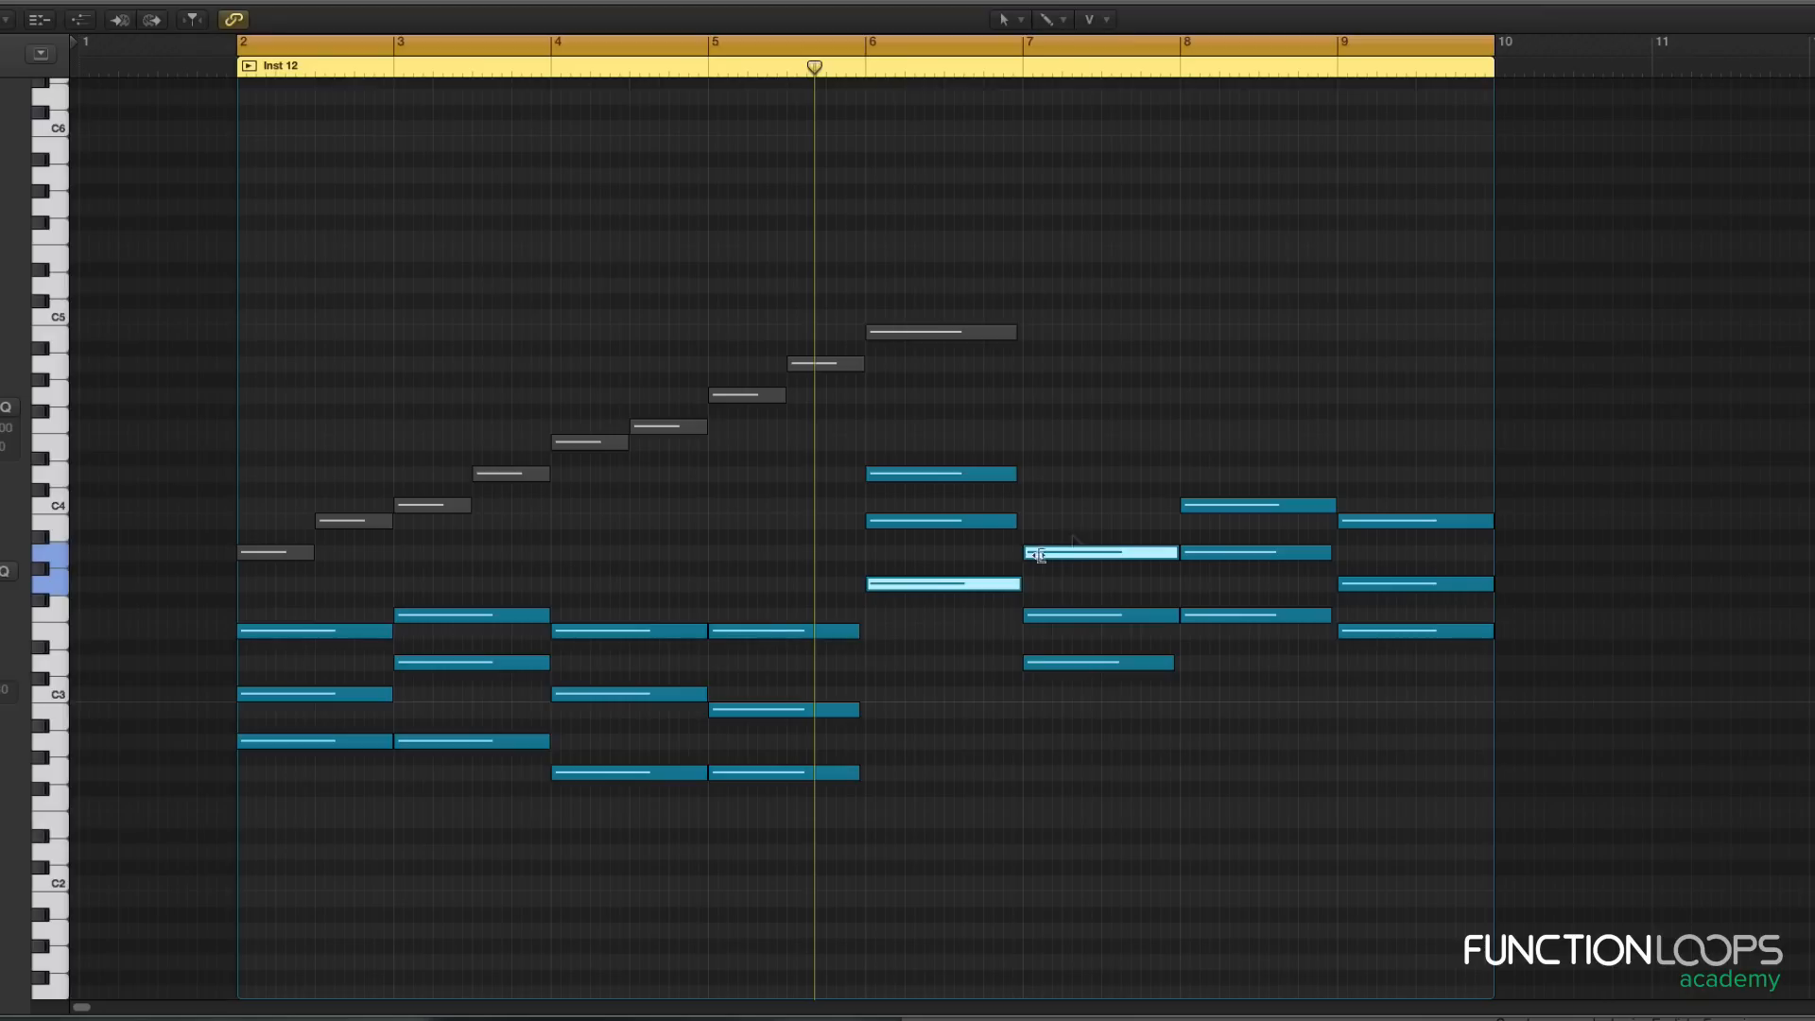
left_click_drag(1007, 506, 1051, 561)
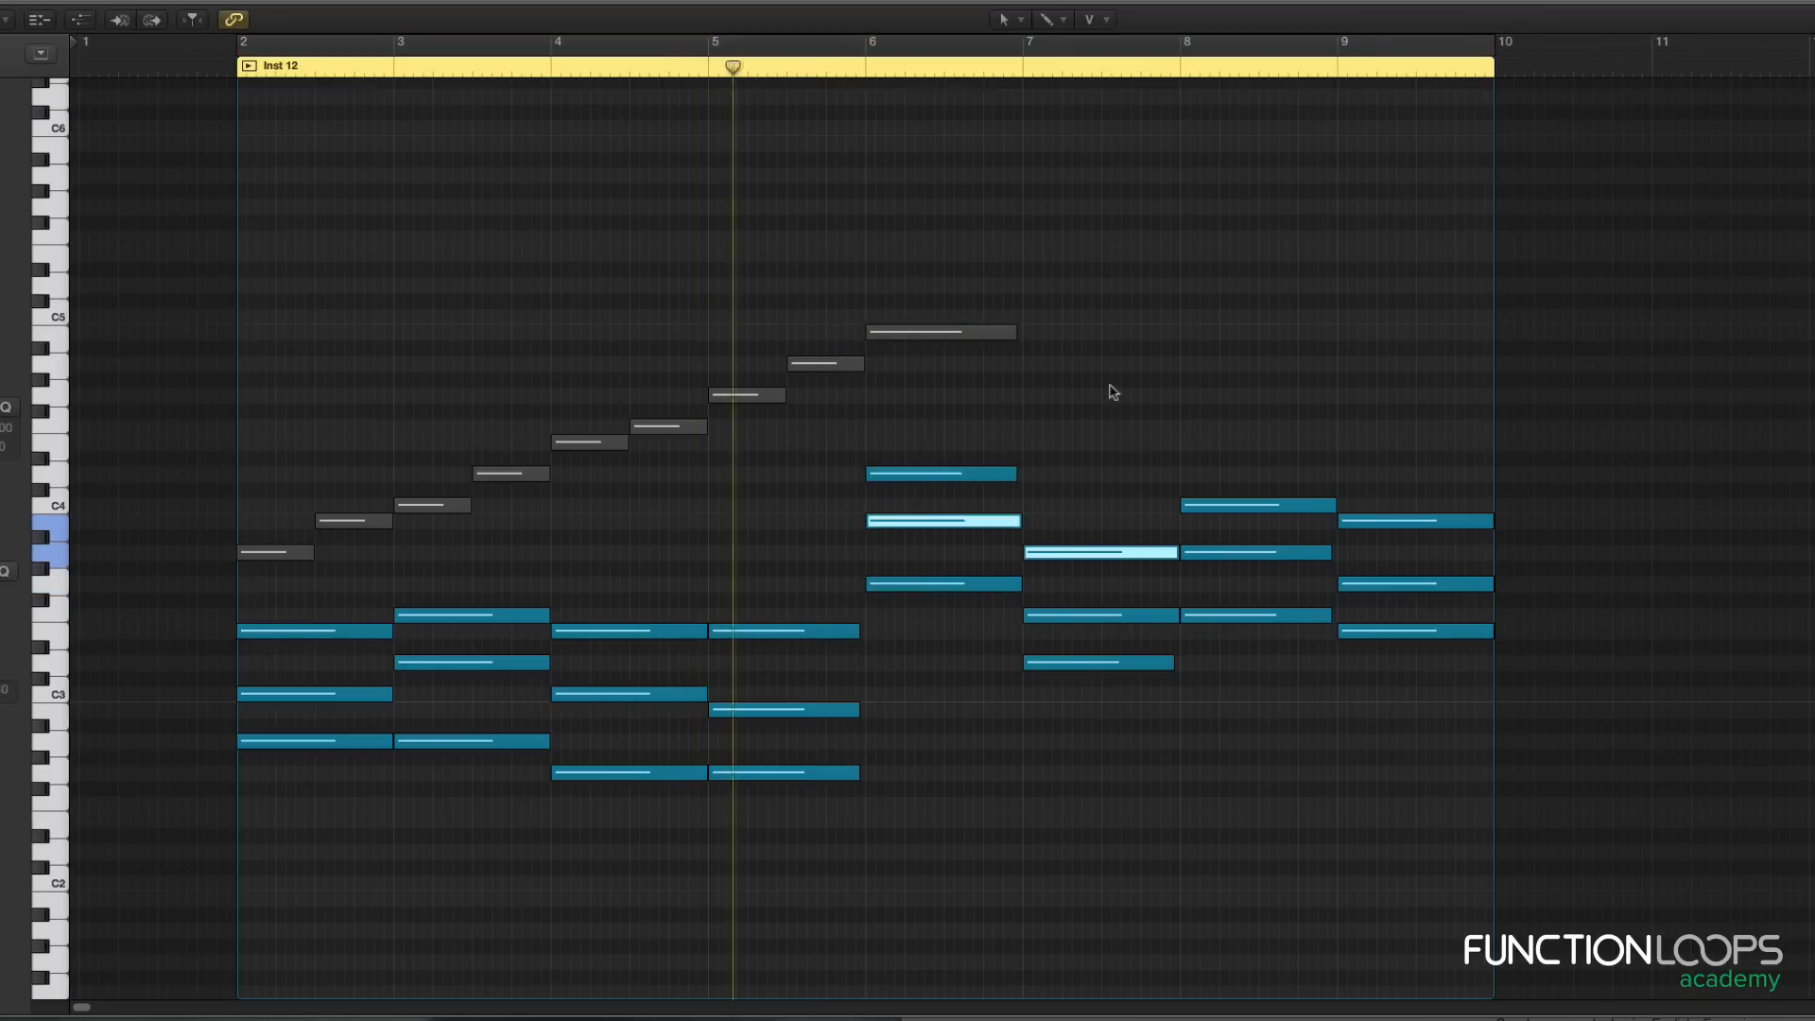
Step: Transpose the whole bar 6 chord down one octave to G2, B2 and D3
left_click(1083, 453)
left_click_drag(968, 440, 956, 599)
key("shift+alt+Down")
key("shift+alt+Down")
Step: Transpose F3 and A3 of the bar 7 chord and all three notes of the bar 8 chord down one octave
left_click_drag(1047, 511, 1094, 618)
mouse_move(1094, 617)
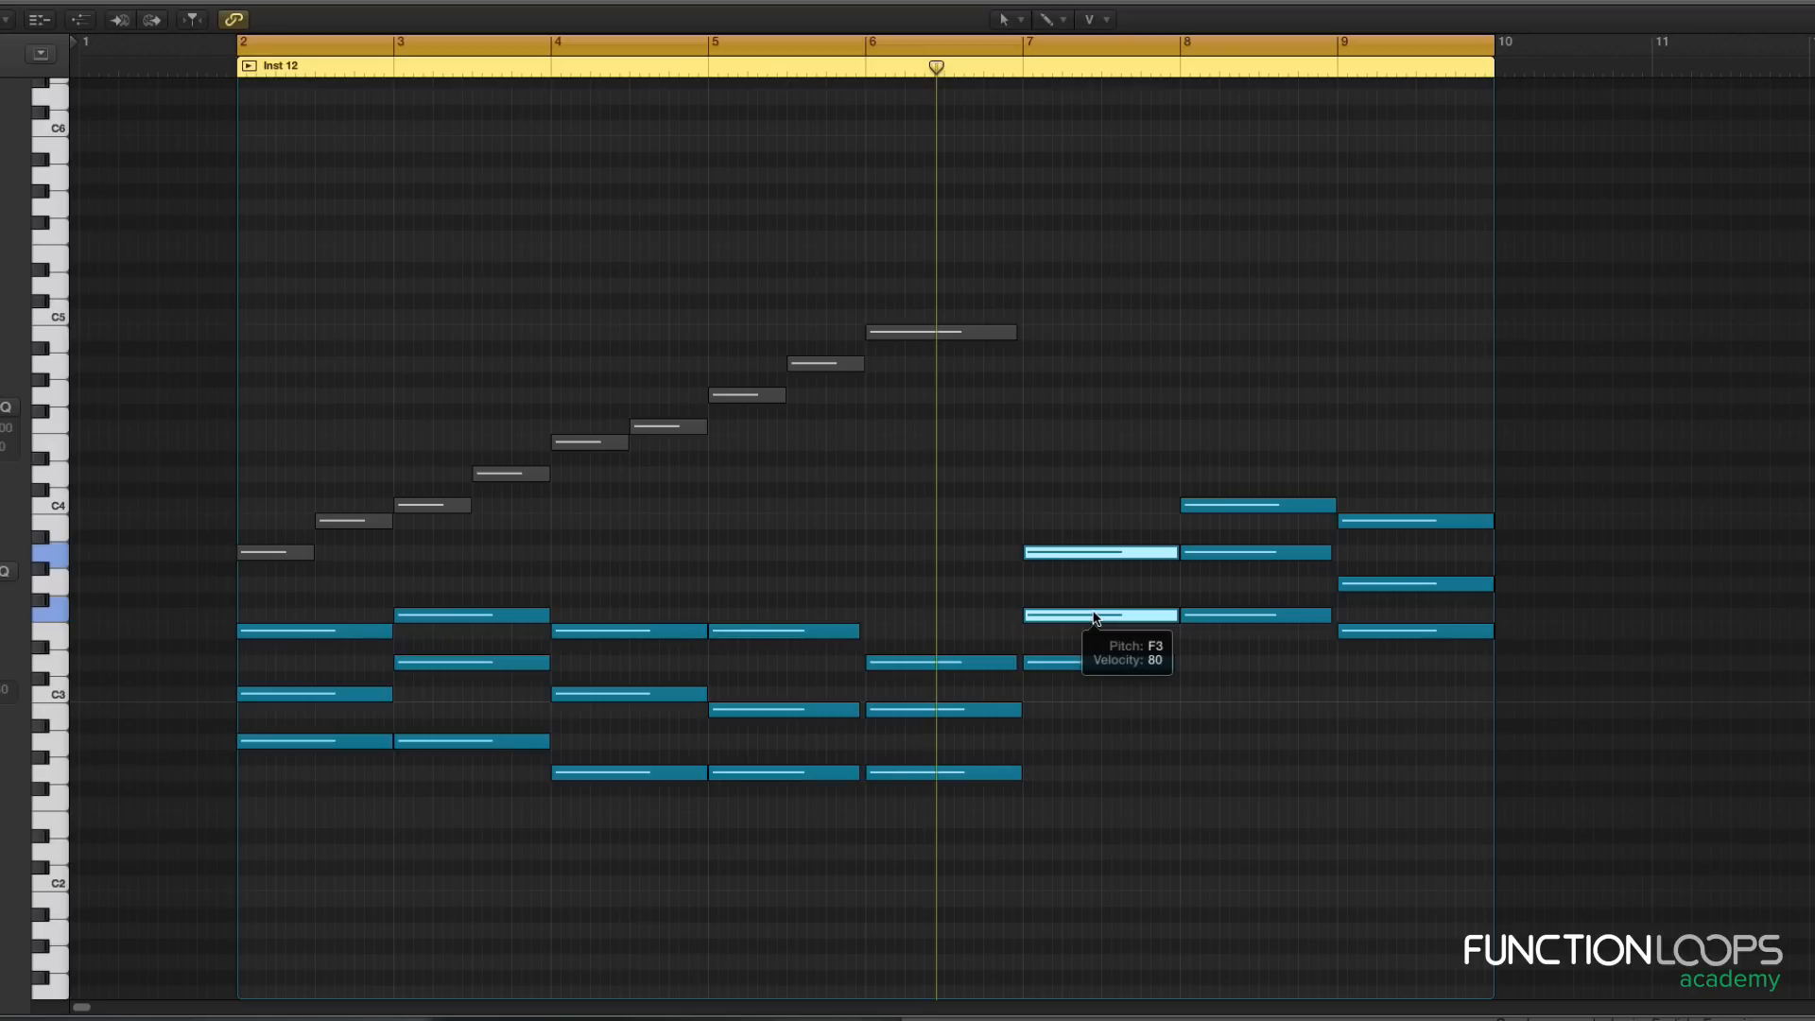
key("shift+alt+Down")
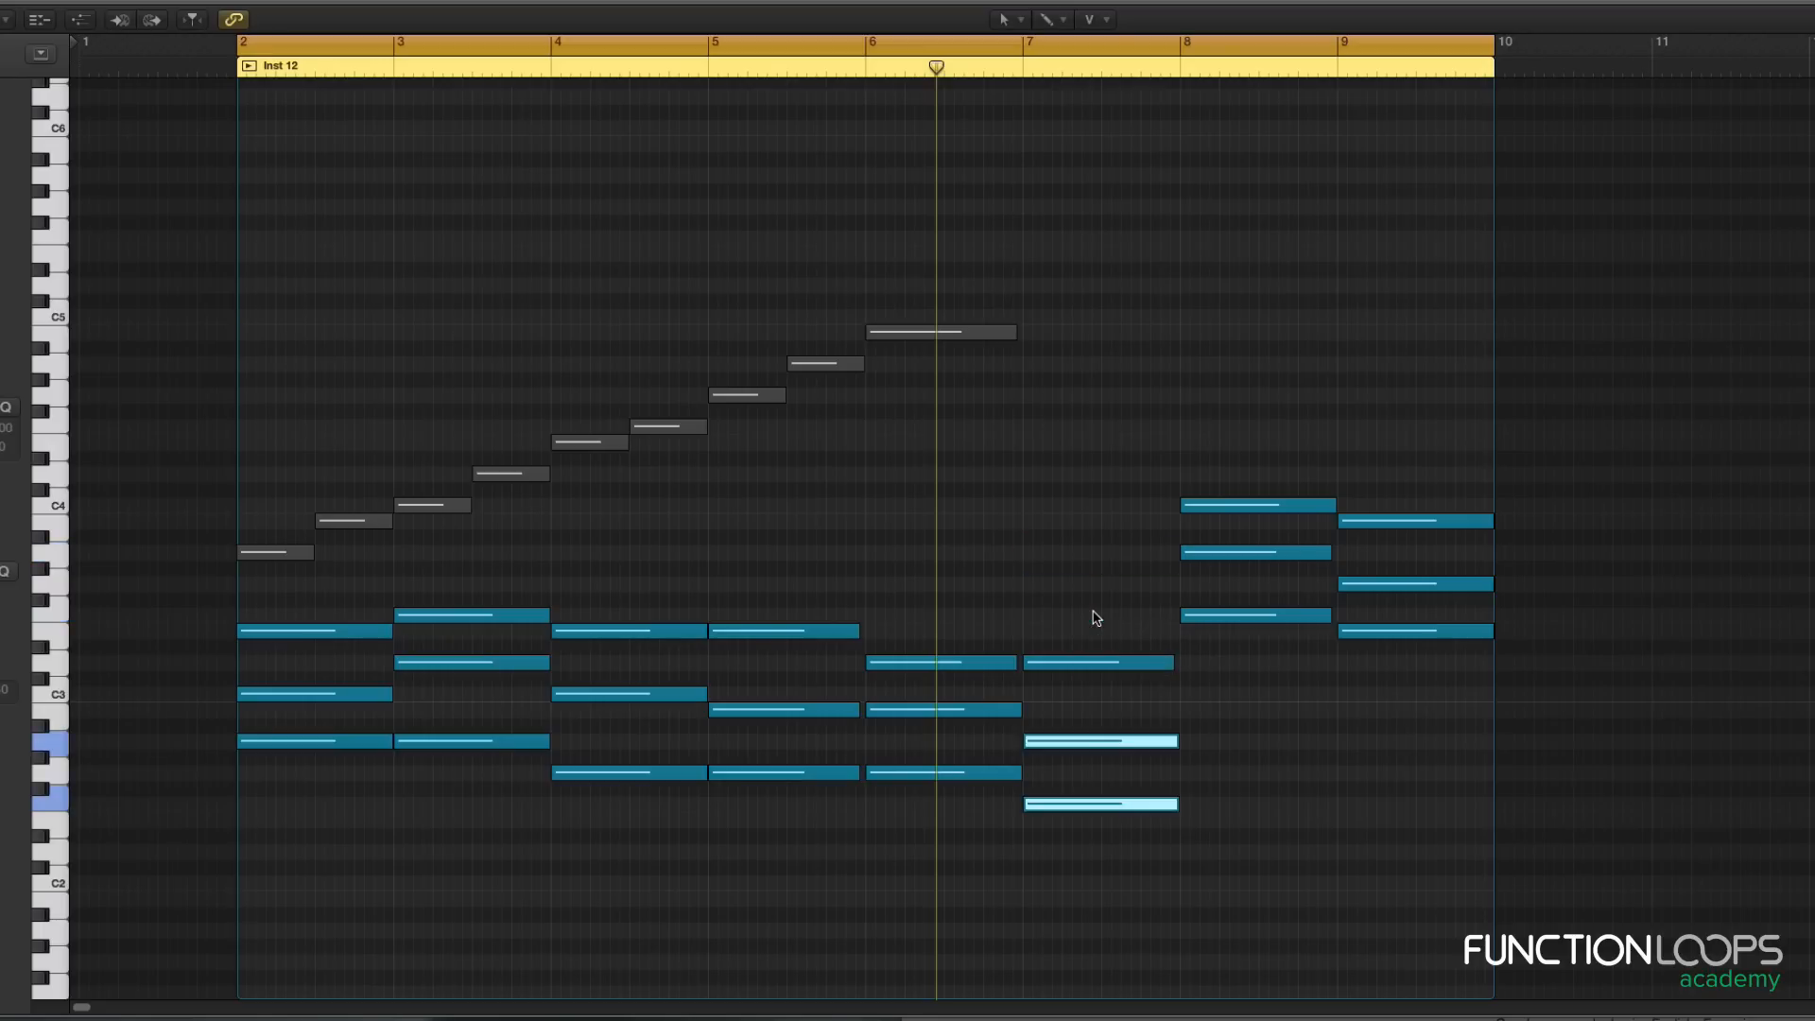
left_click_drag(1250, 395, 1274, 631)
key("shift+alt+Down")
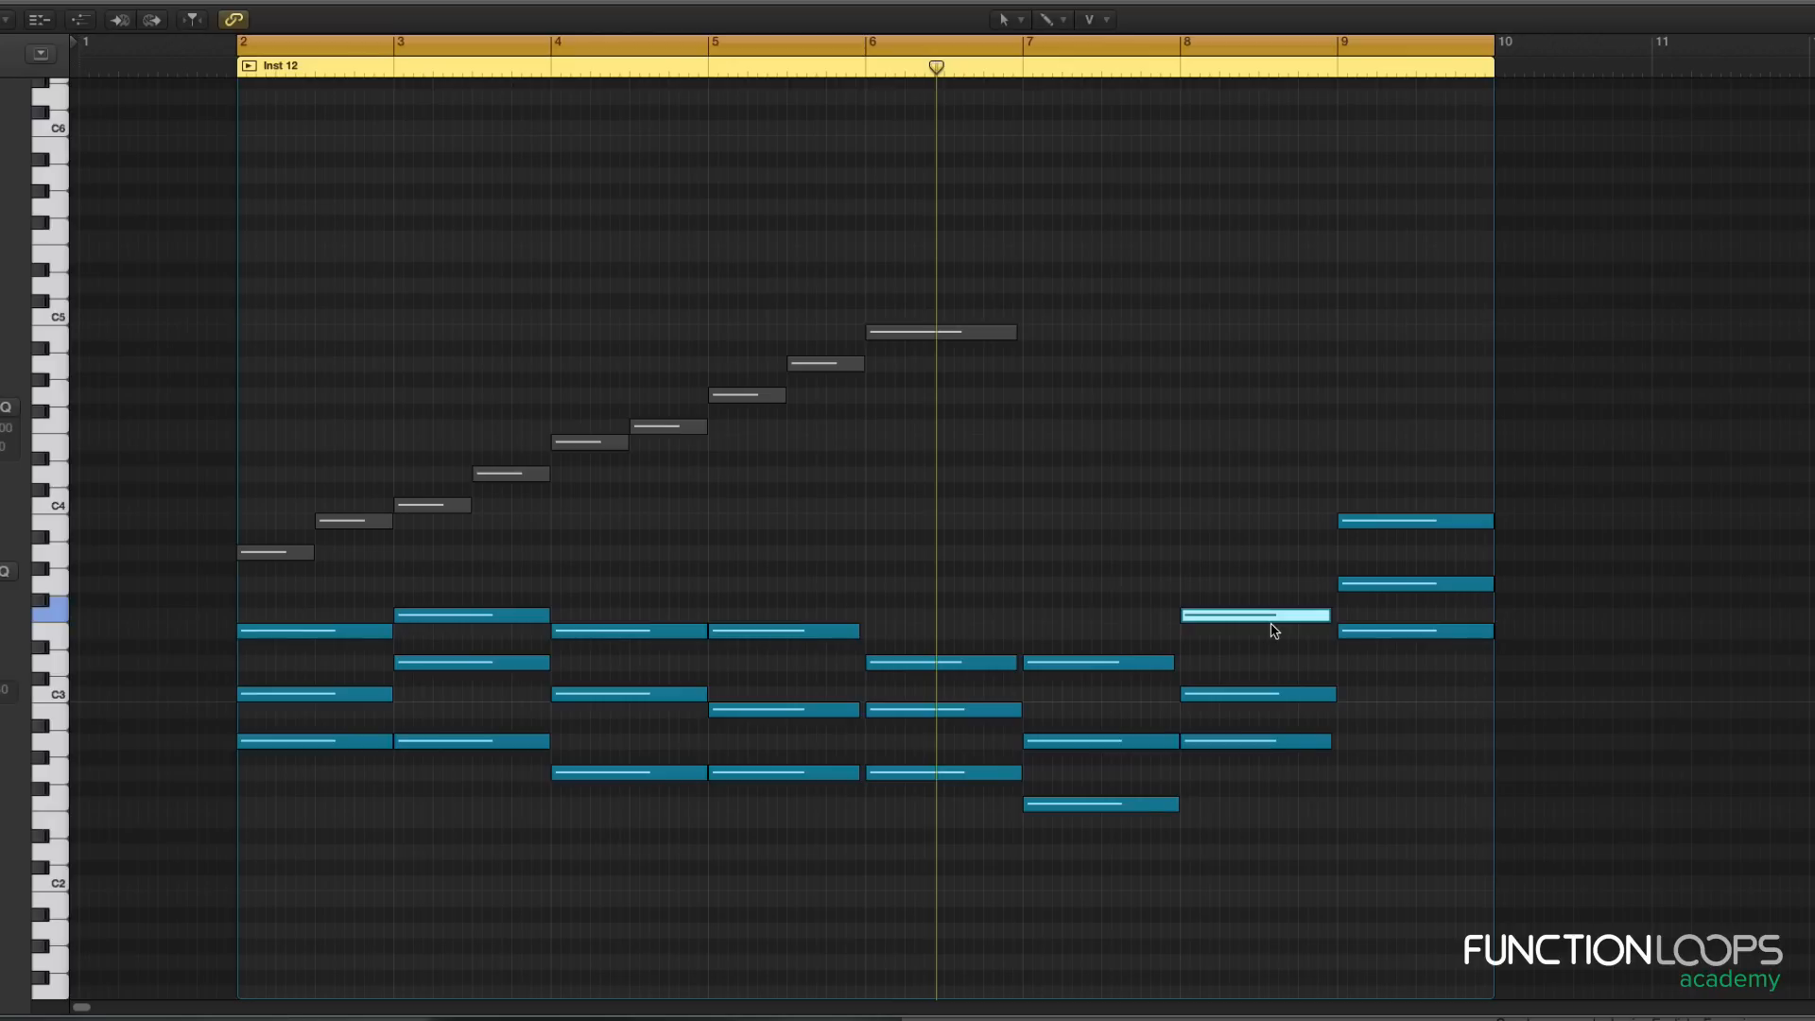
key("shift+alt+Down")
Step: Transpose all three notes of the bar 9 chord down one octave to E2, G2 and B2
left_click_drag(1403, 449, 1479, 587)
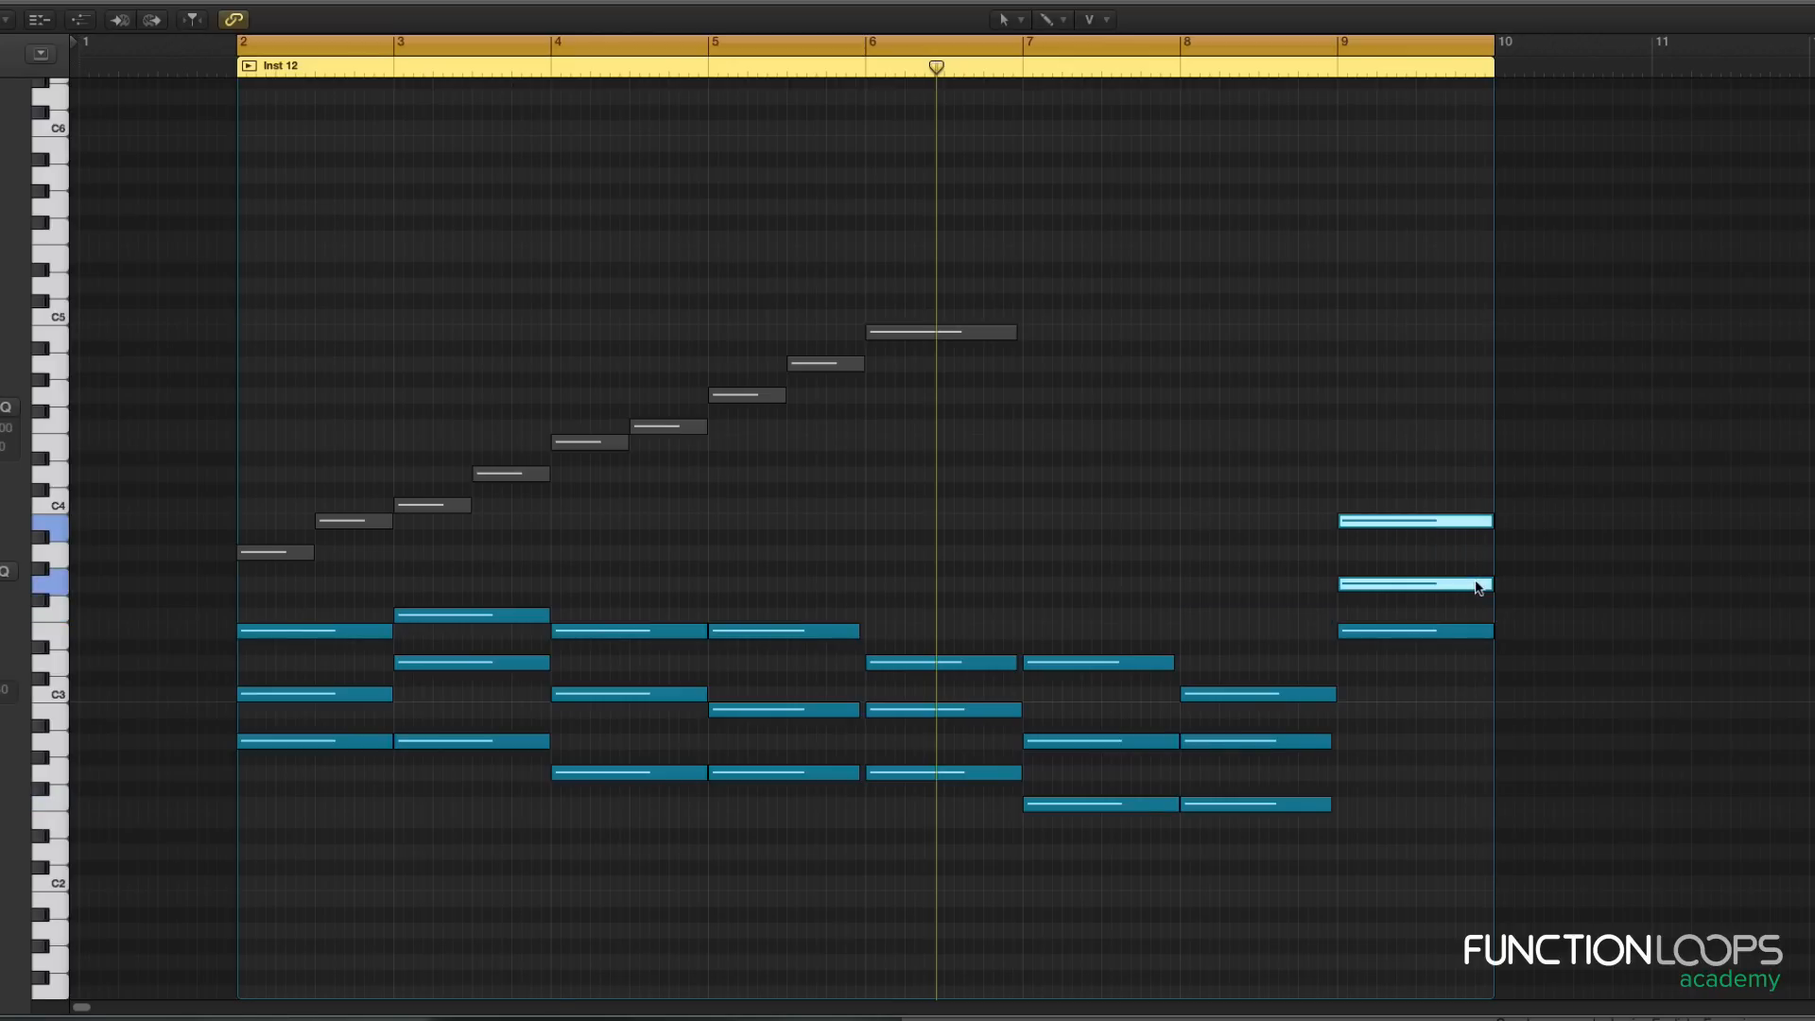
key("shift+alt+Down")
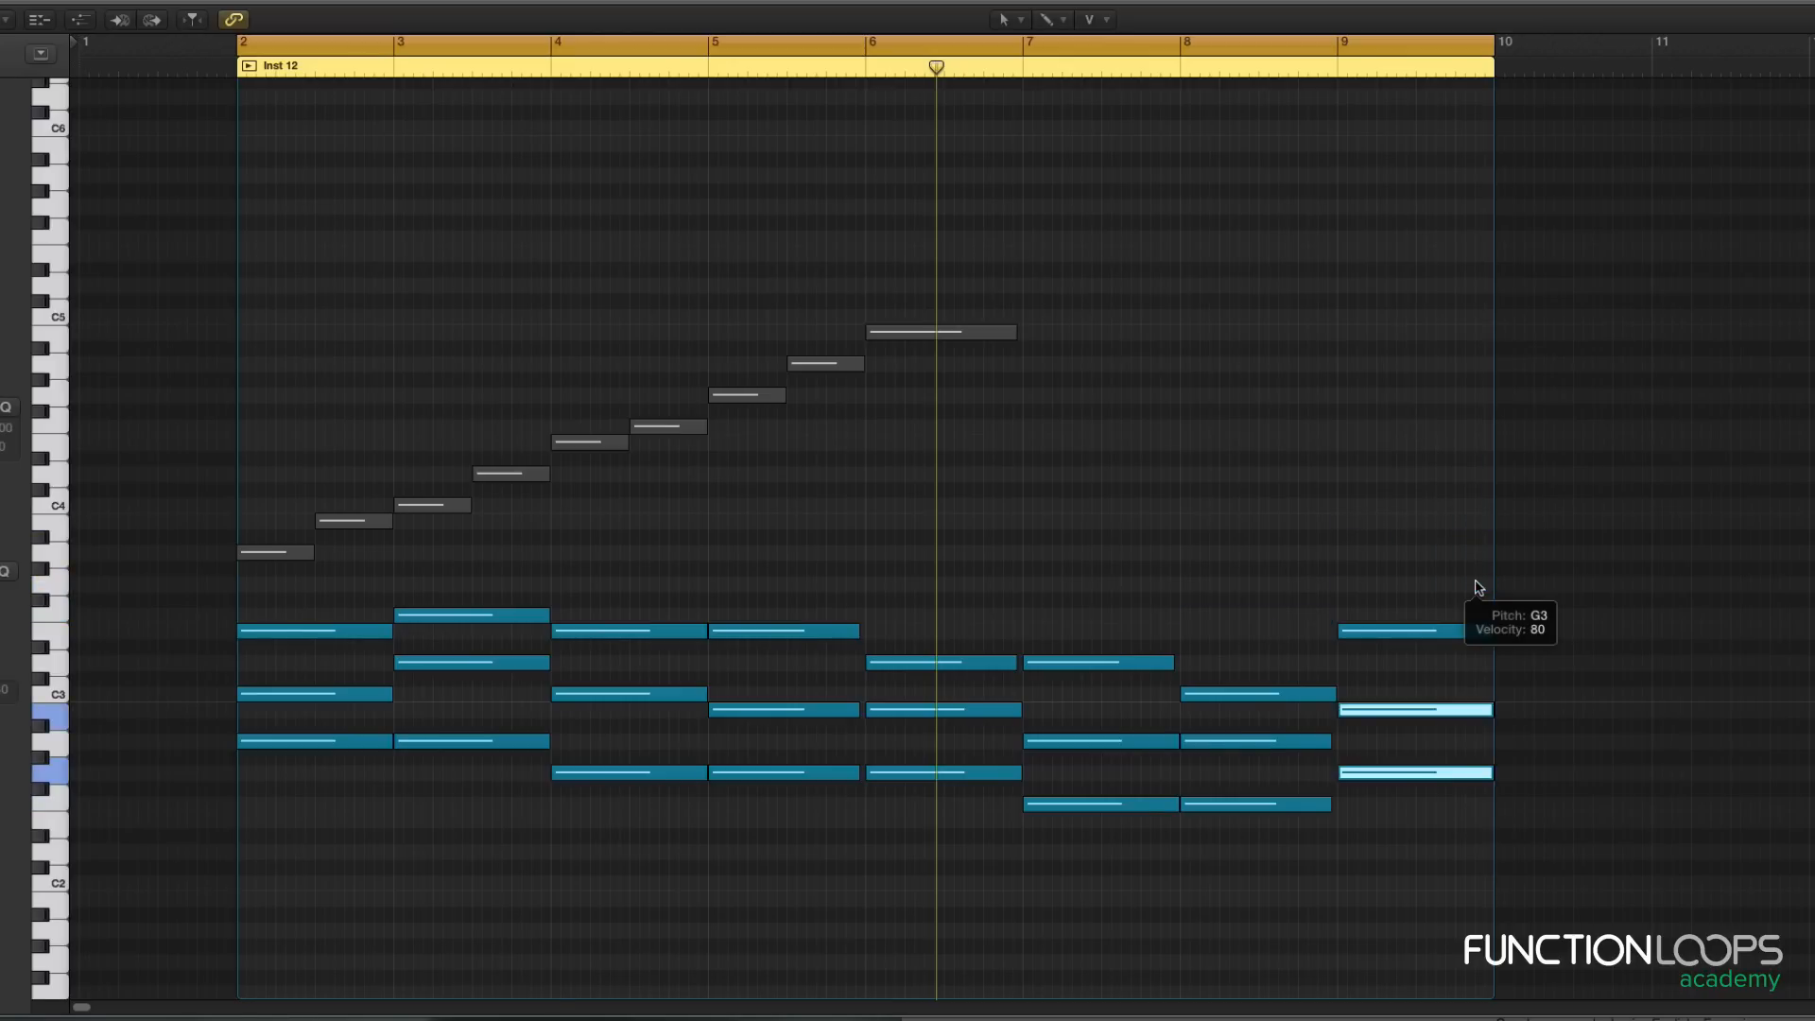
left_click(1389, 630)
key("shift+alt+Down")
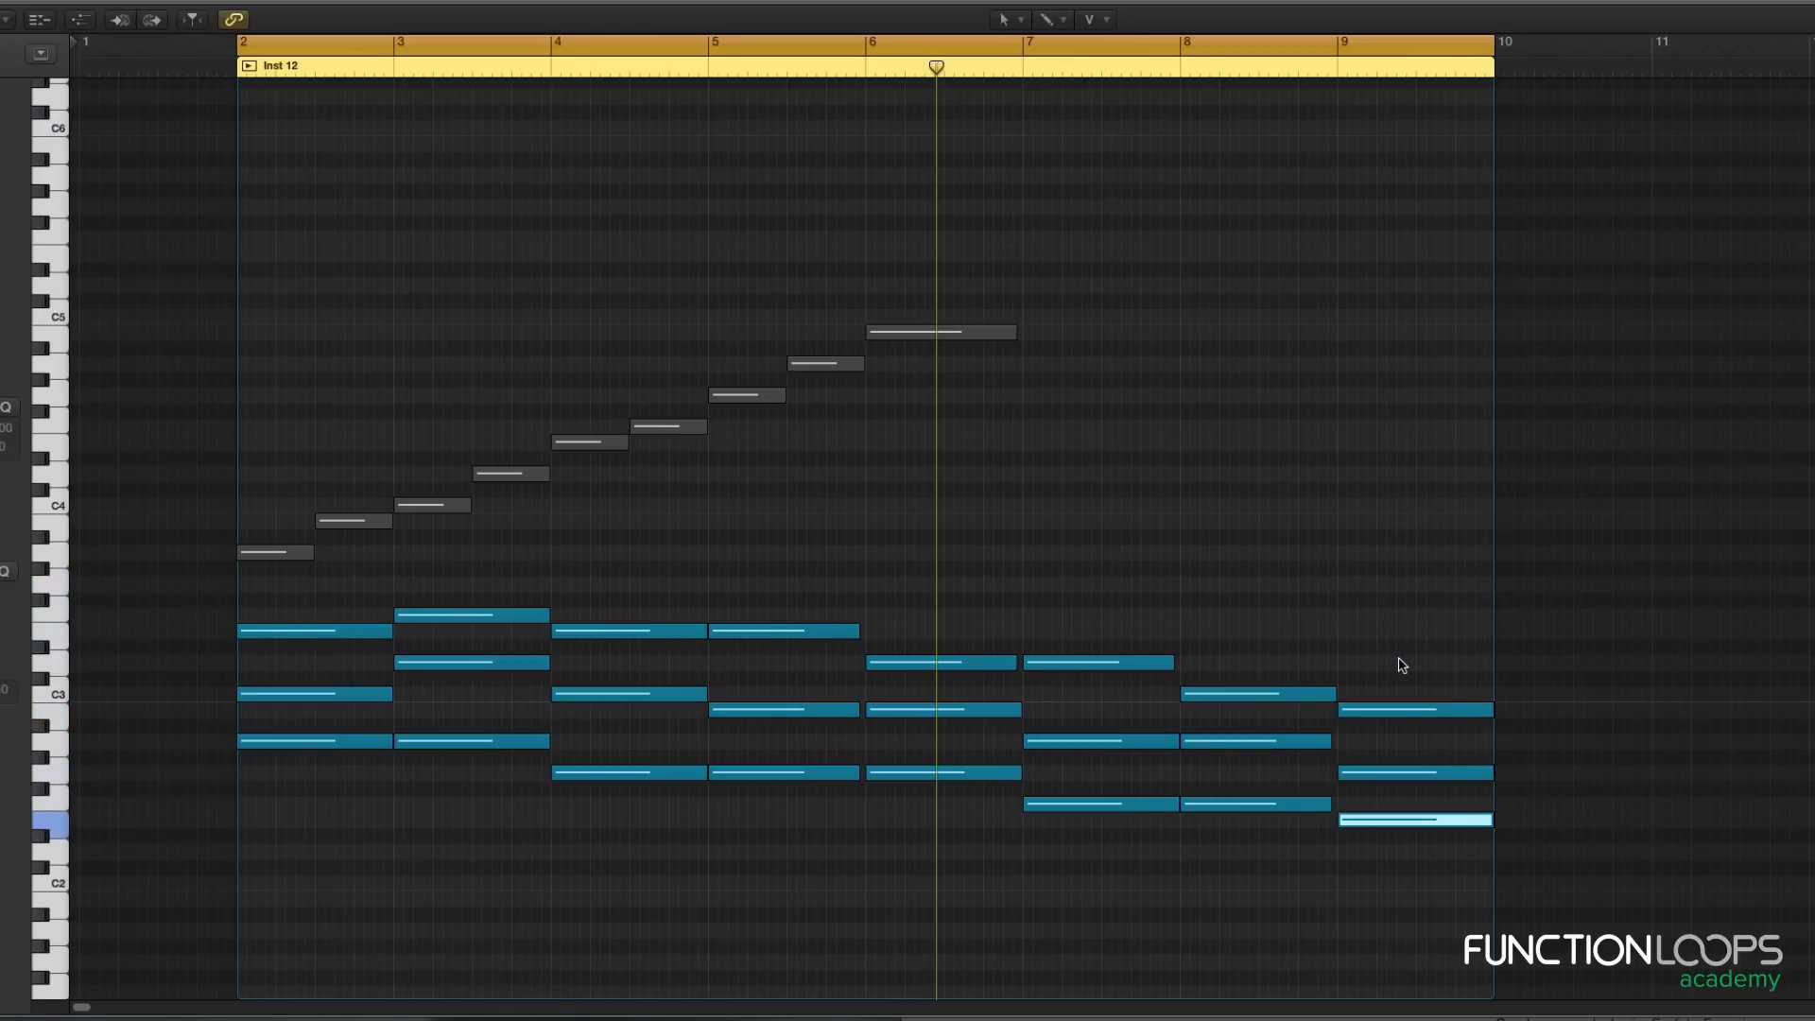
Step: Close the gaps between all chord notes so each fills its bar, and play the progression back
key("super+Left")
left_click_drag(258, 589, 1134, 902)
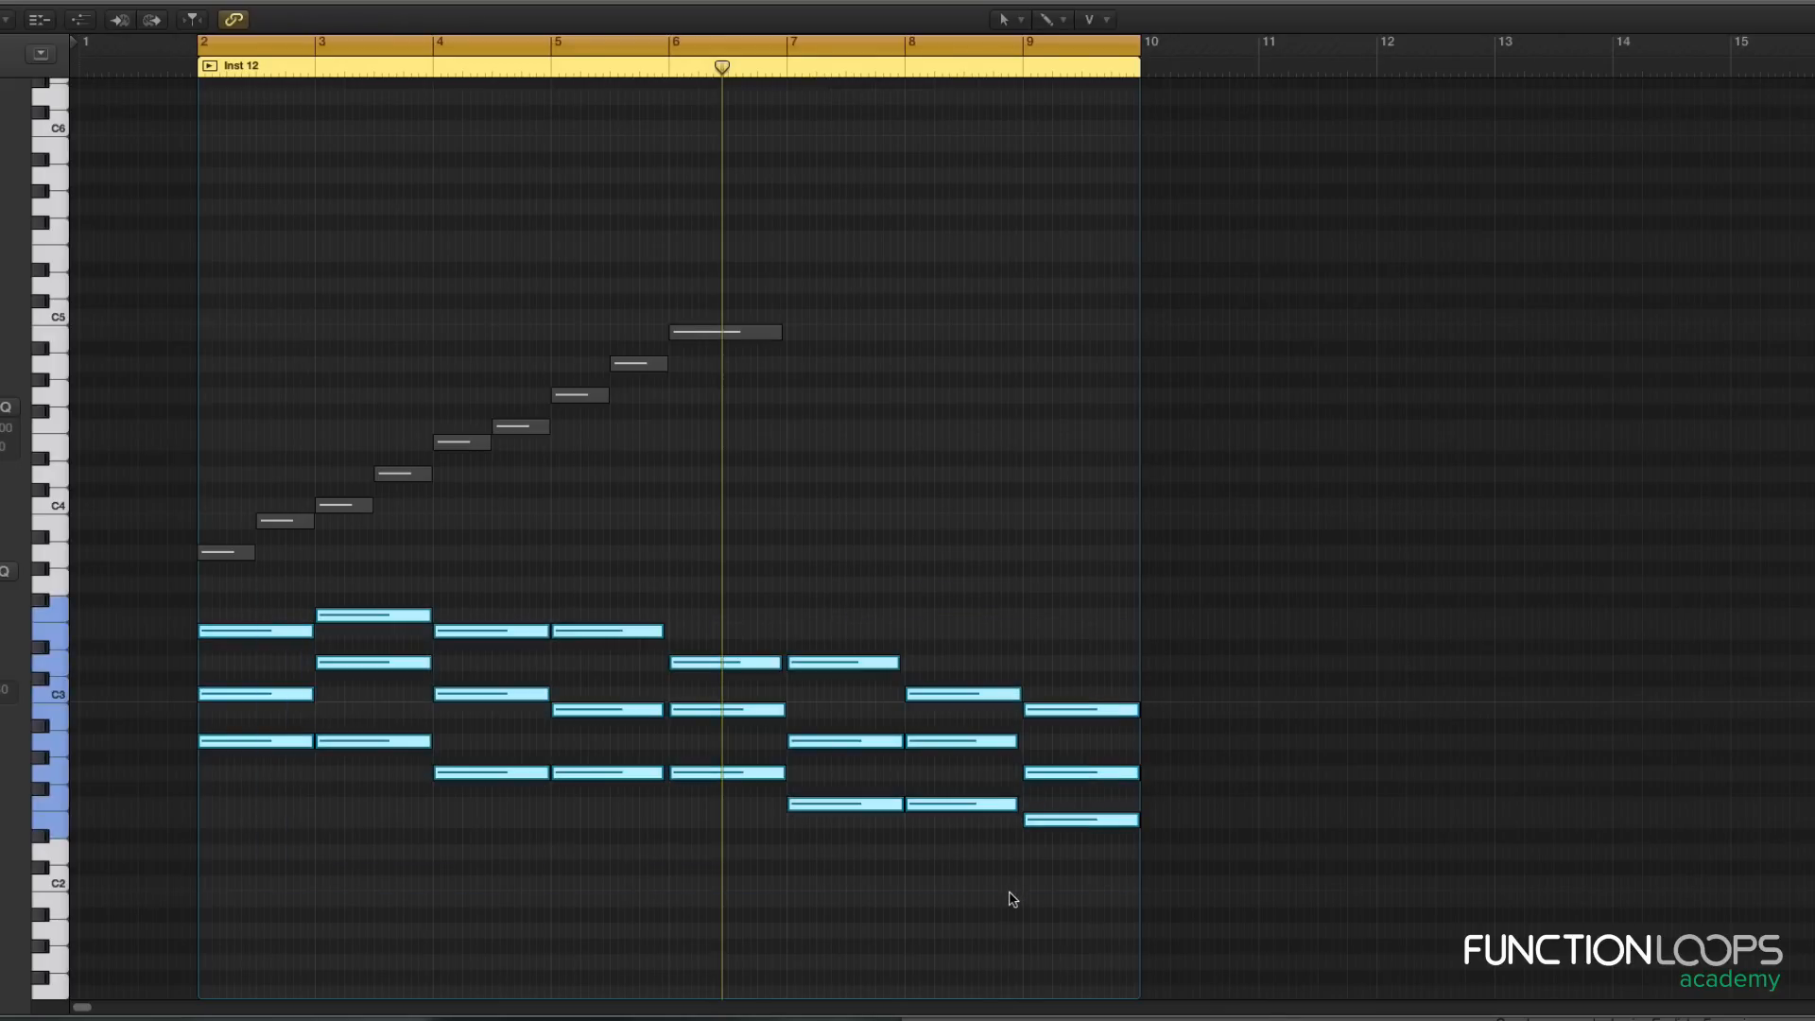
key("shift+backslash")
left_click(1004, 323)
left_click(965, 414)
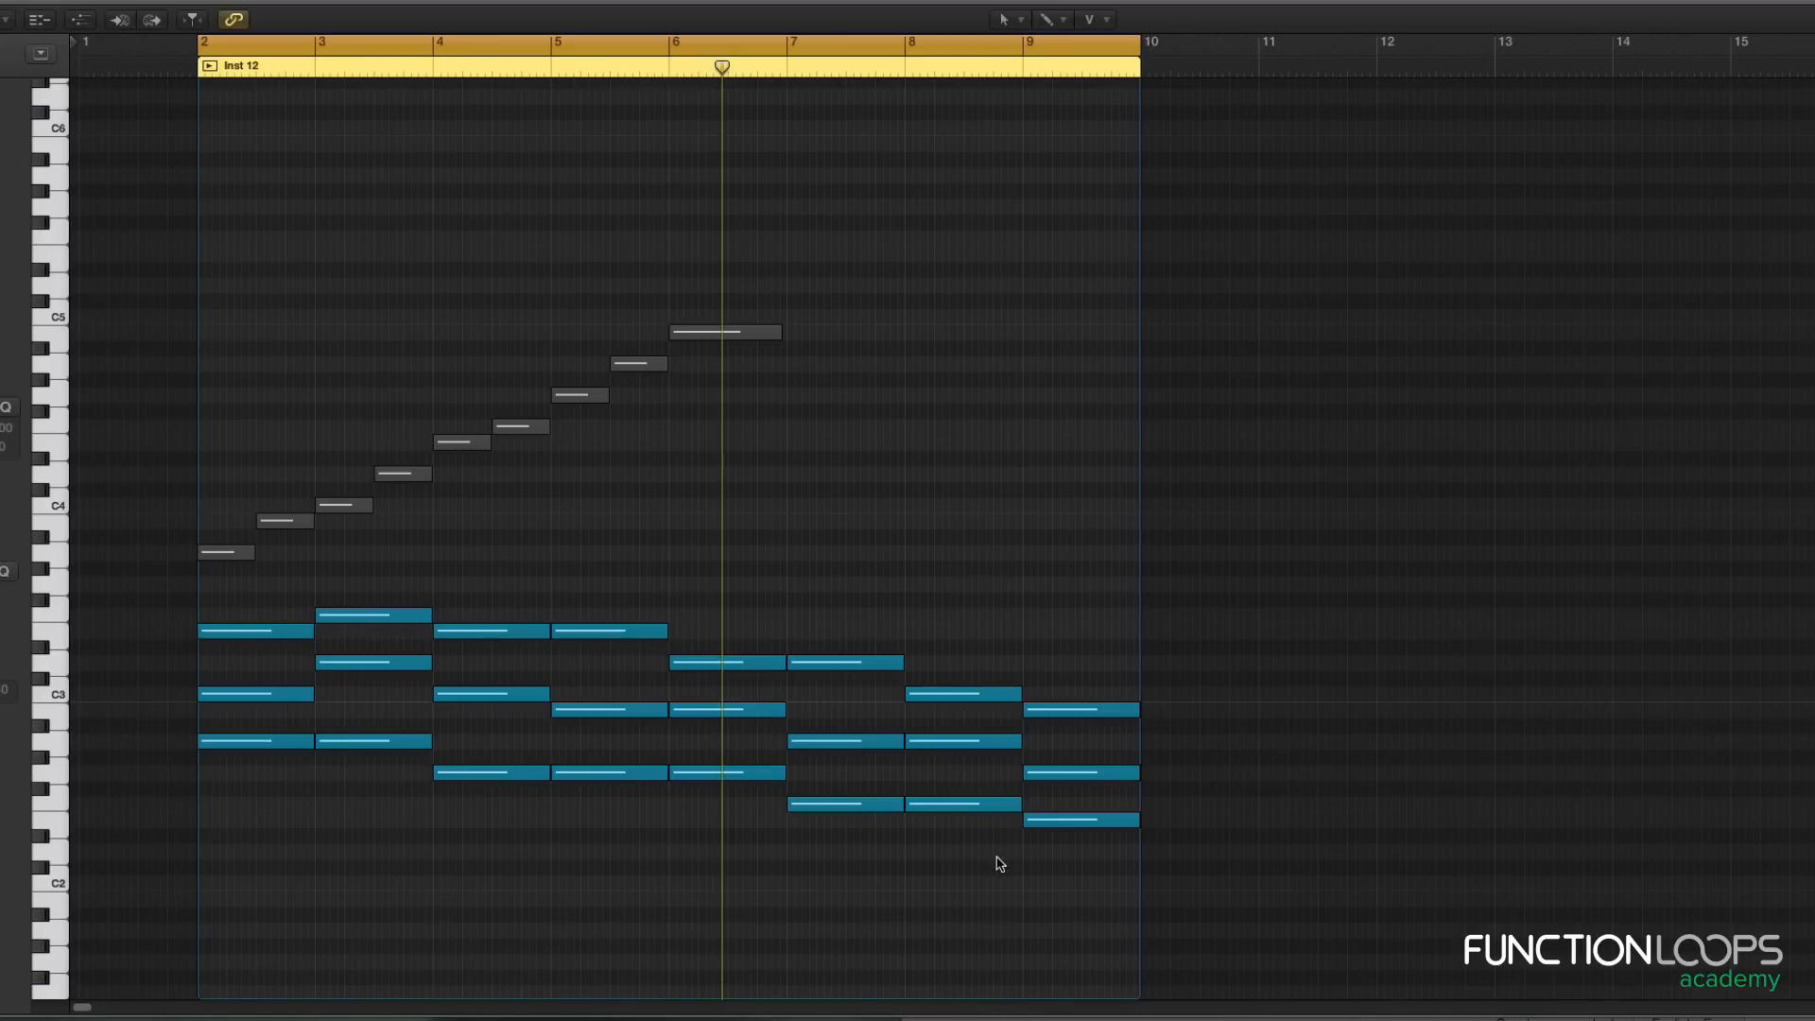
key("space")
key("t")
key("t")
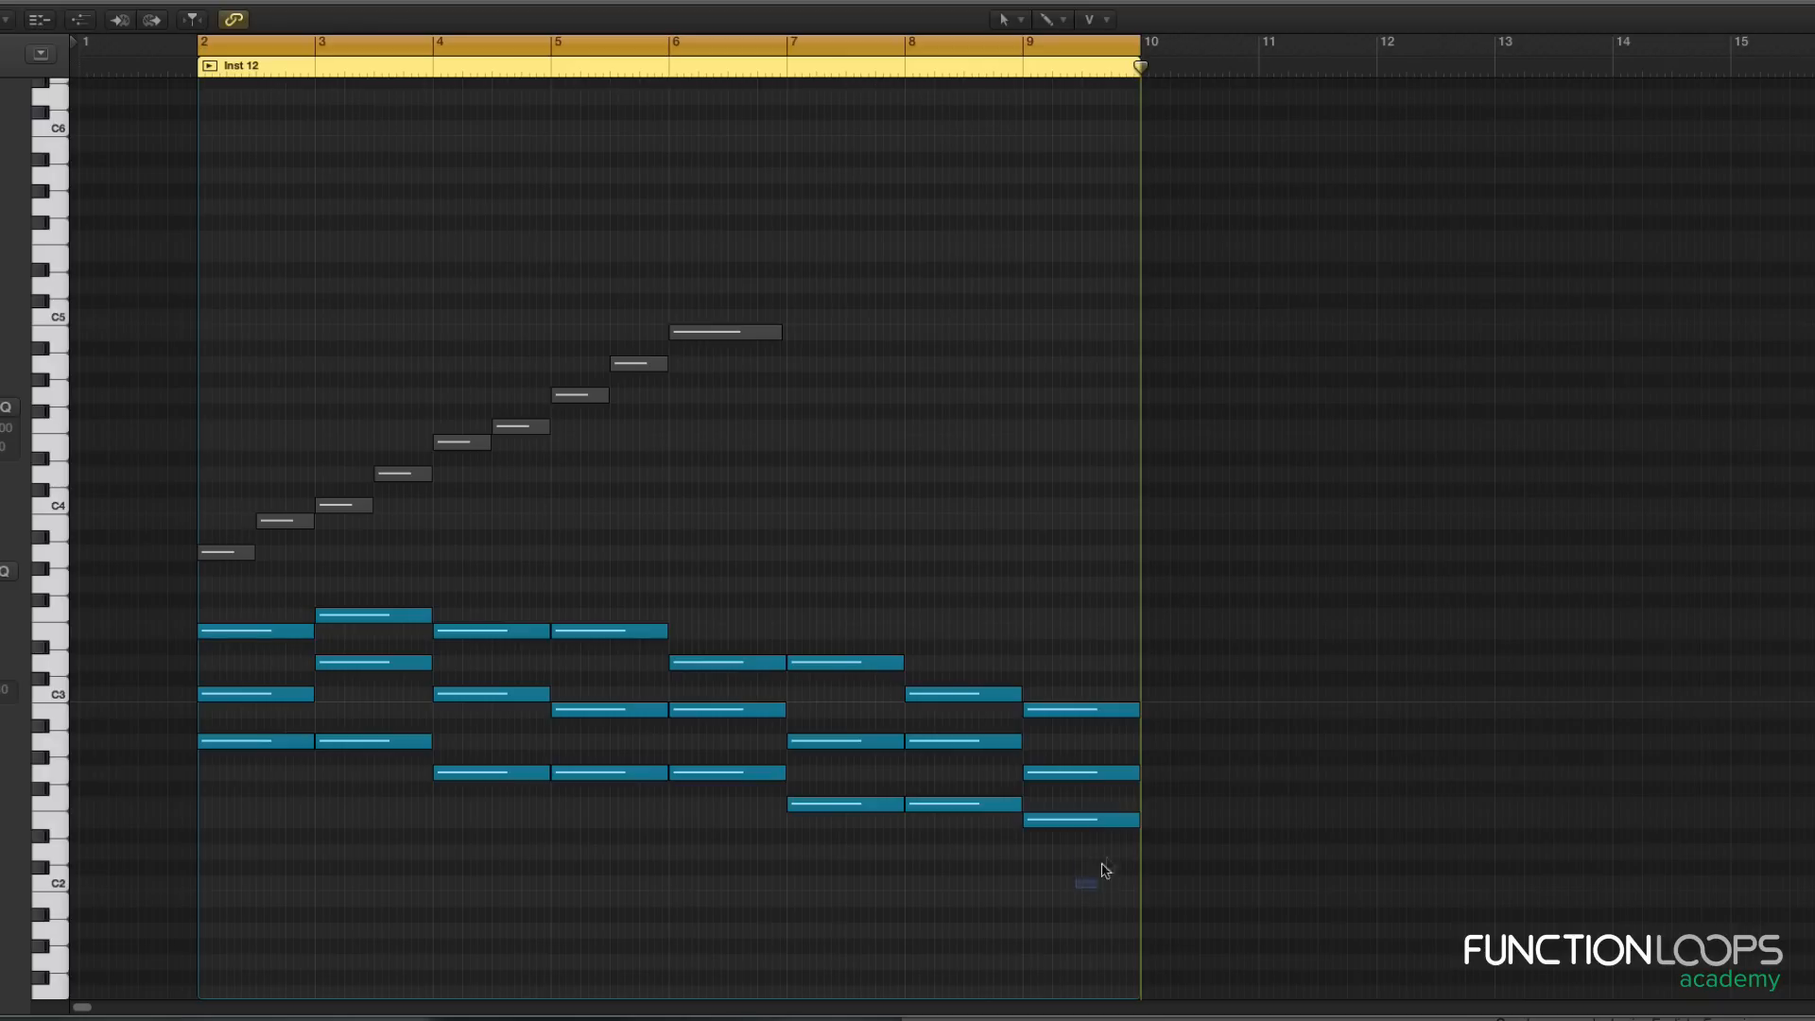
Step: Raise the lowest note of the bar 9, bar 8 and bar 7 chords one octave to E3, F3 and F3
left_click(1119, 818)
key("alt+shift+Up")
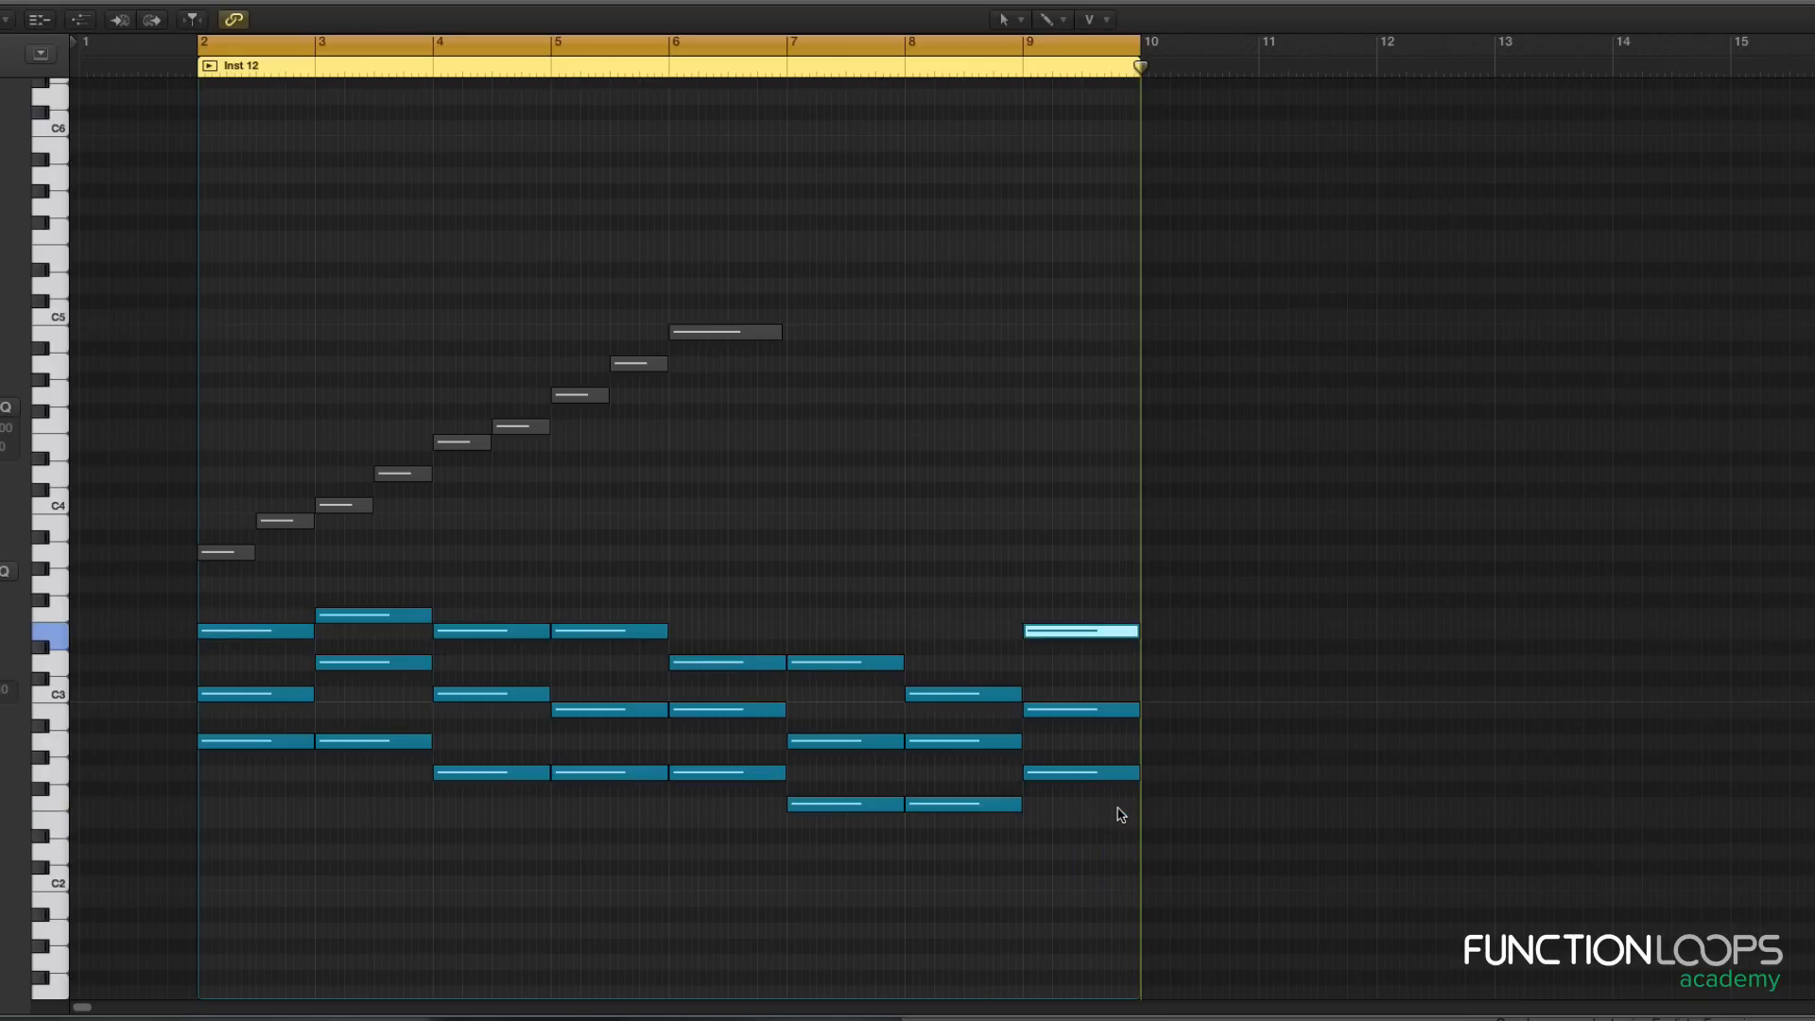
left_click(962, 805)
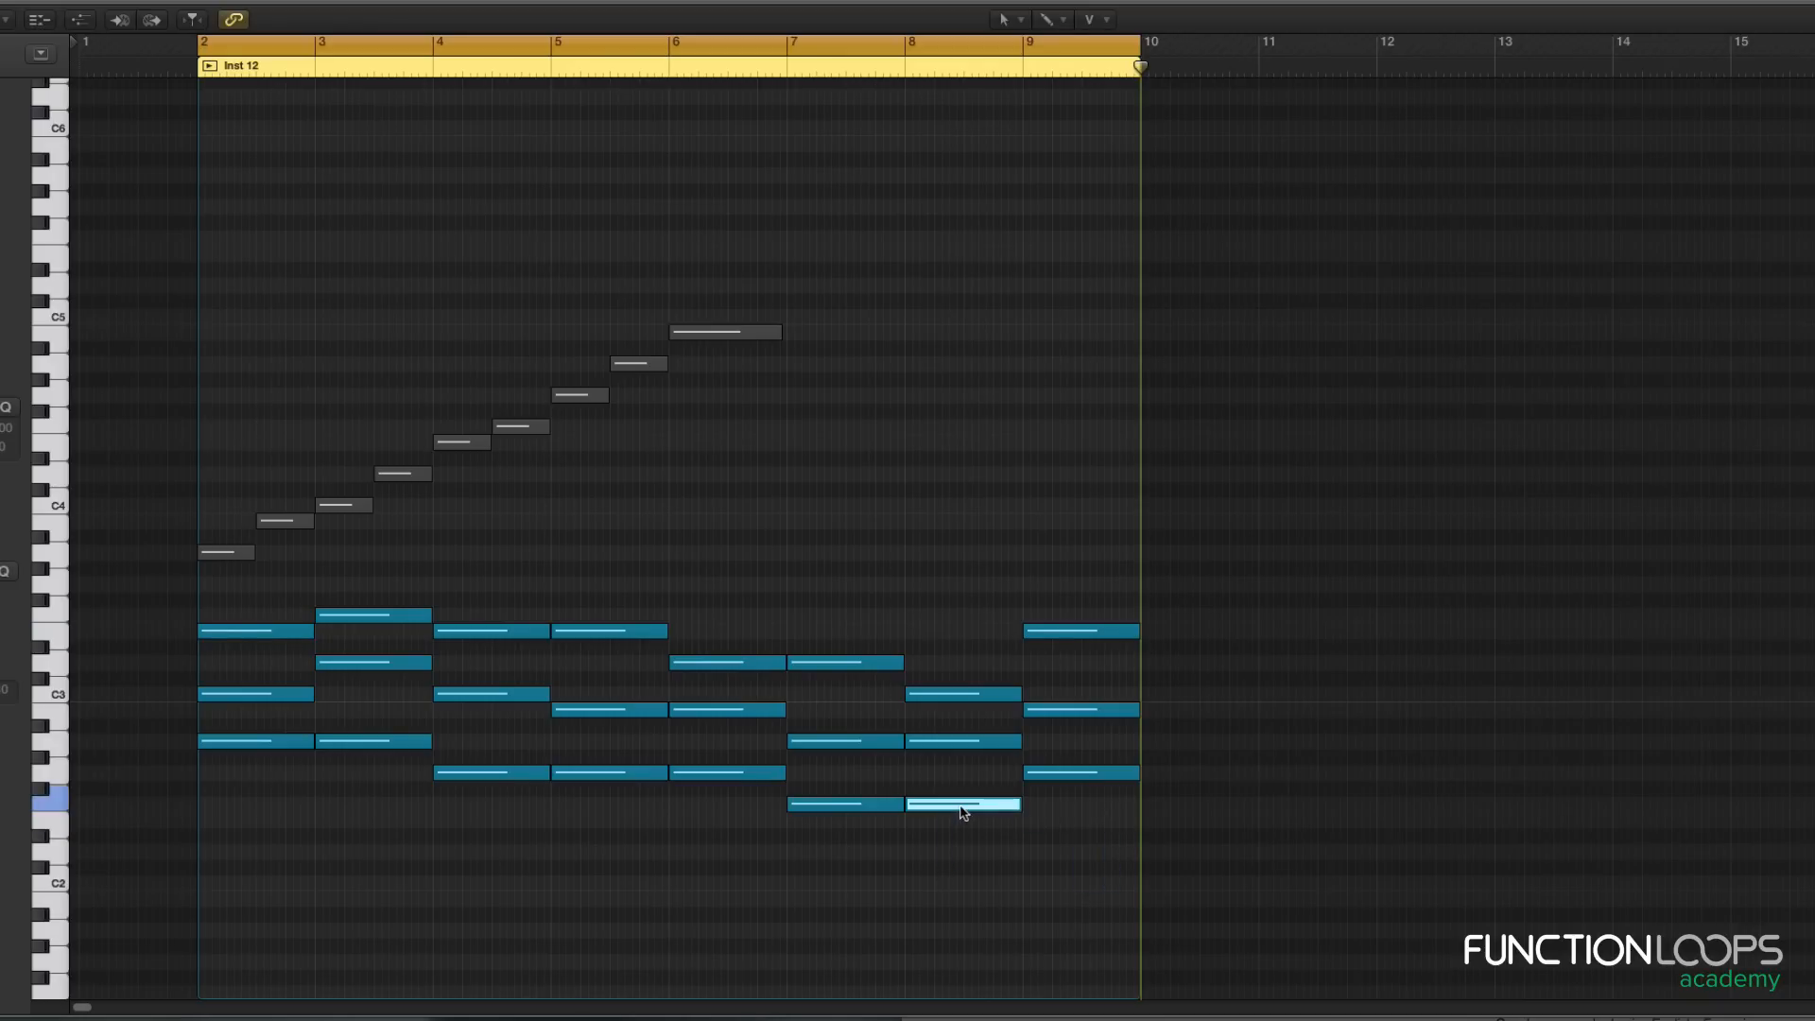
key("alt+shift+Up")
left_click(886, 838)
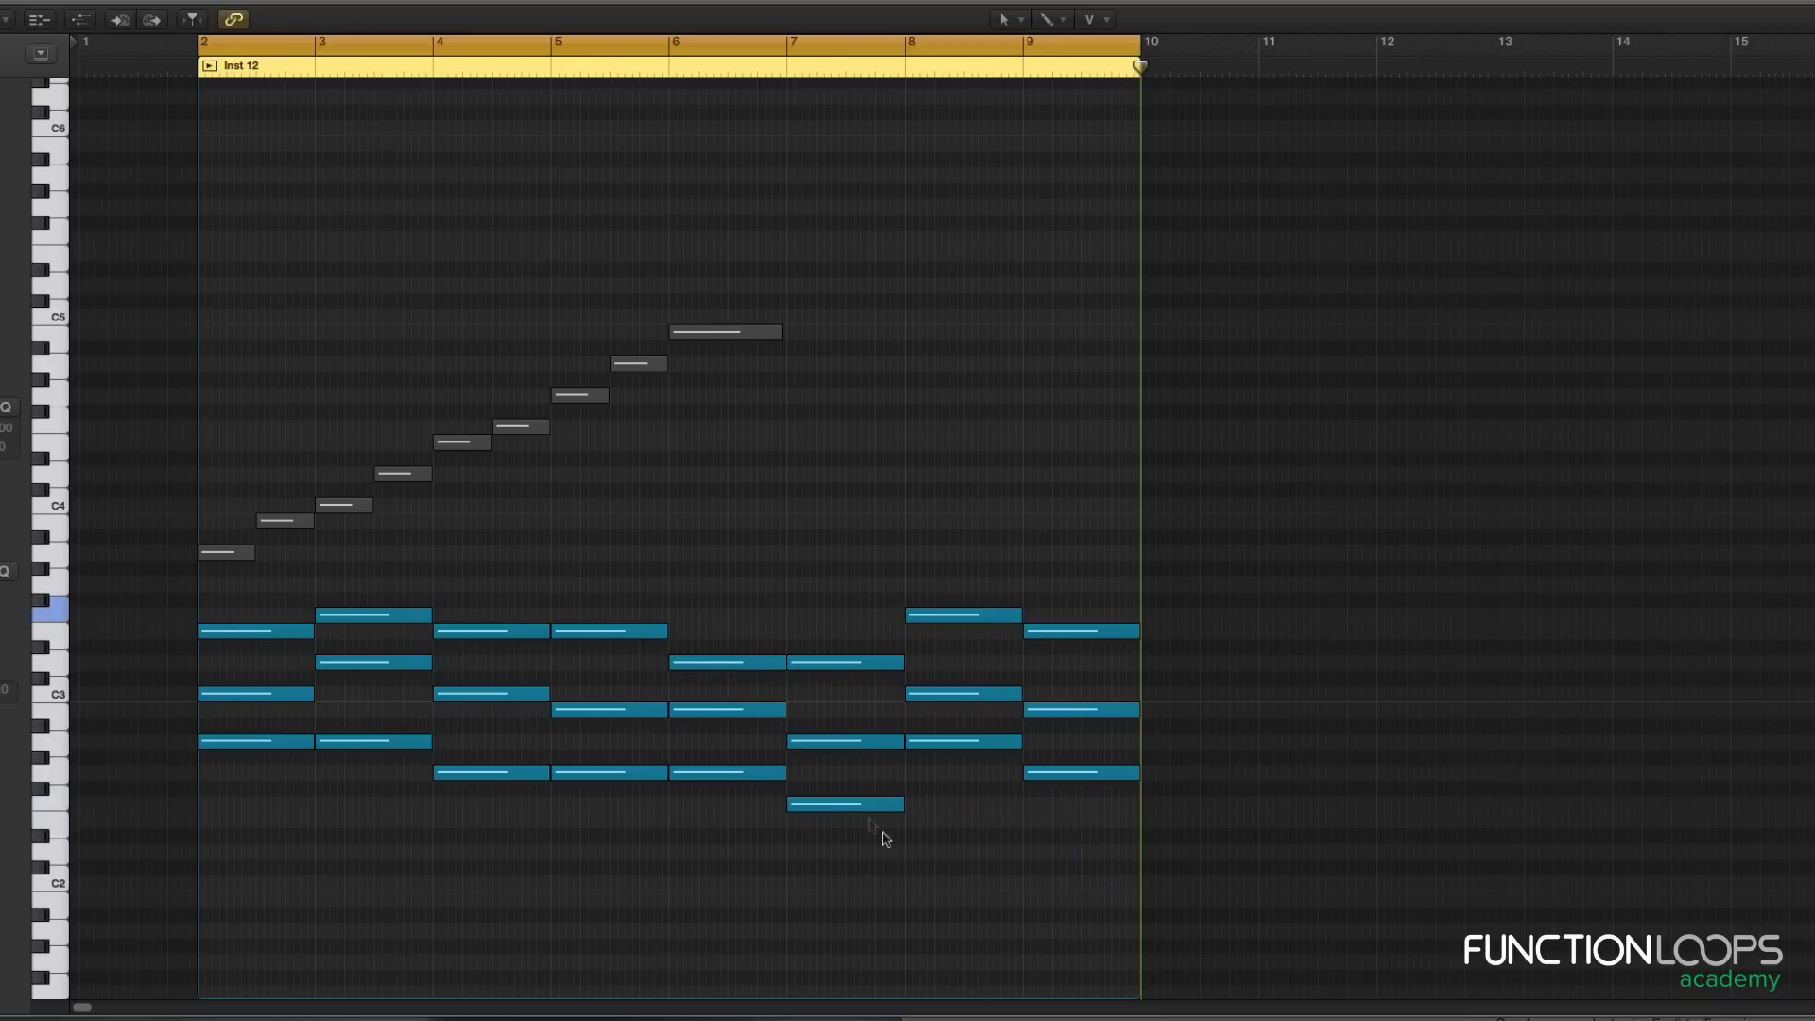
left_click(849, 804)
key("alt+shift+Up")
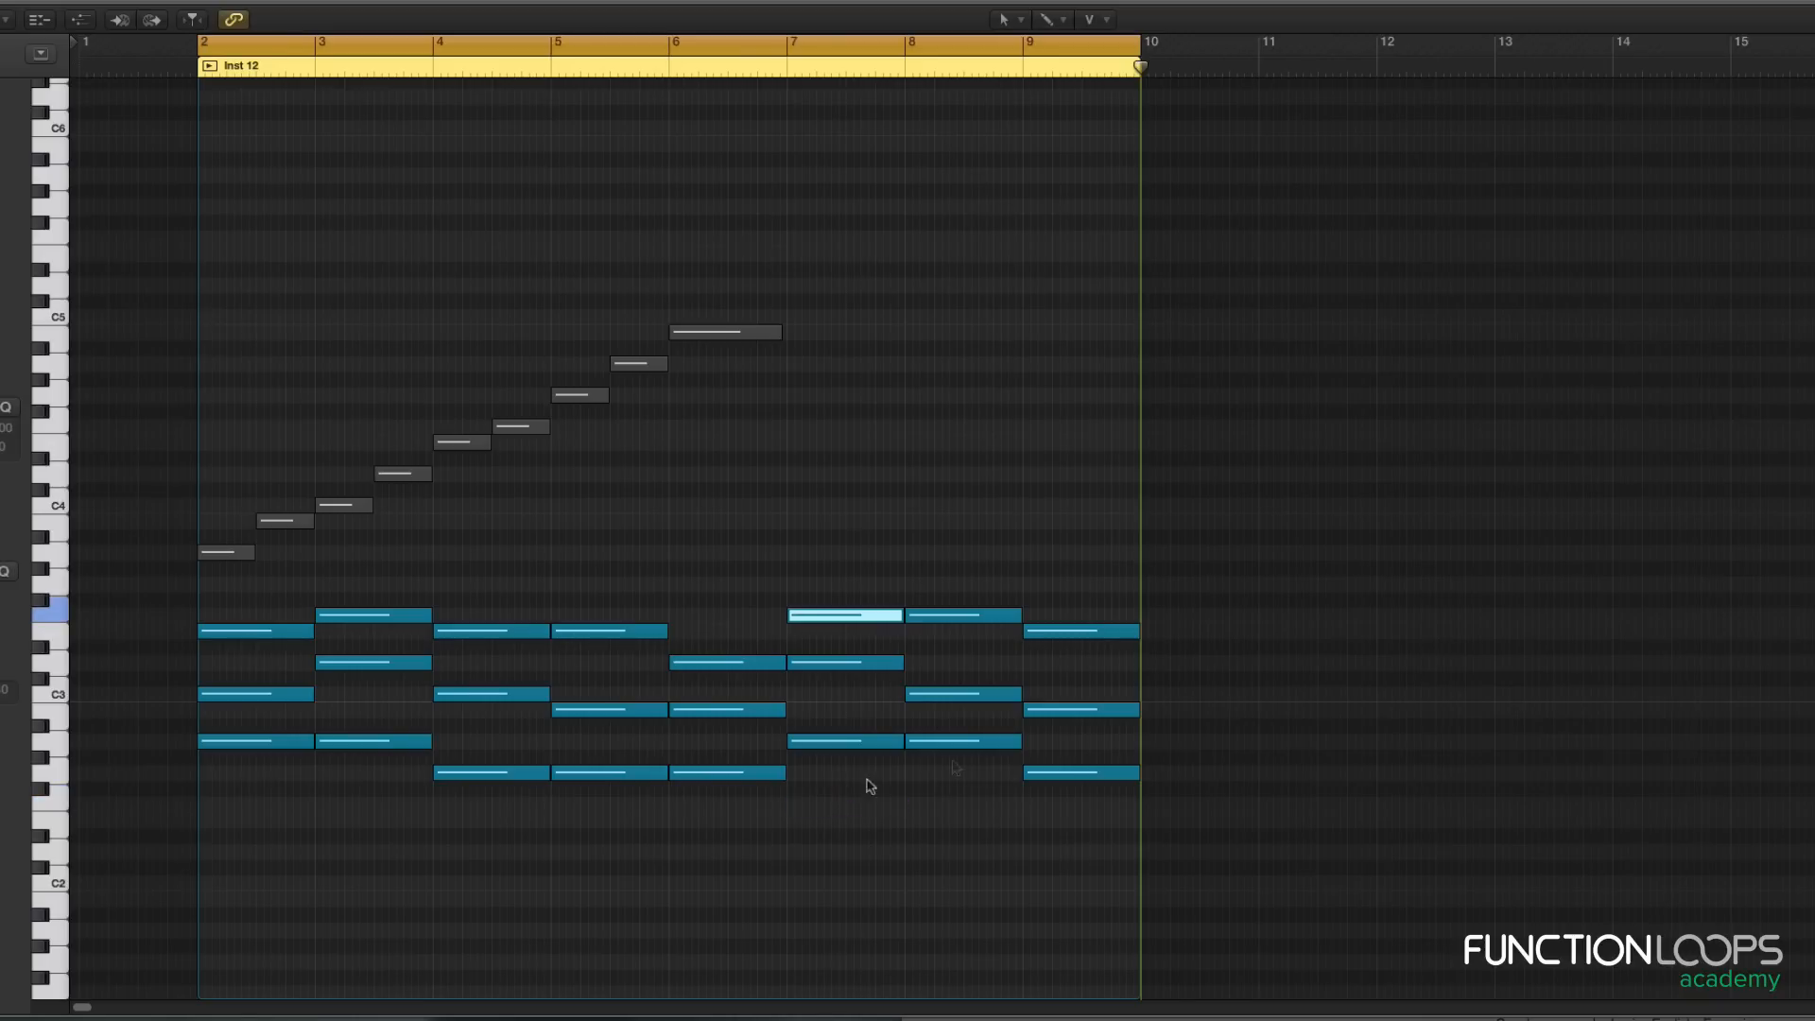
Step: Raise G2 of the bar 9 chord one octave to G3 and play back the revised progression
left_click(1092, 828)
left_click(1089, 773)
key("alt+shift+Up")
right_click(1093, 759)
key("Escape")
key("space")
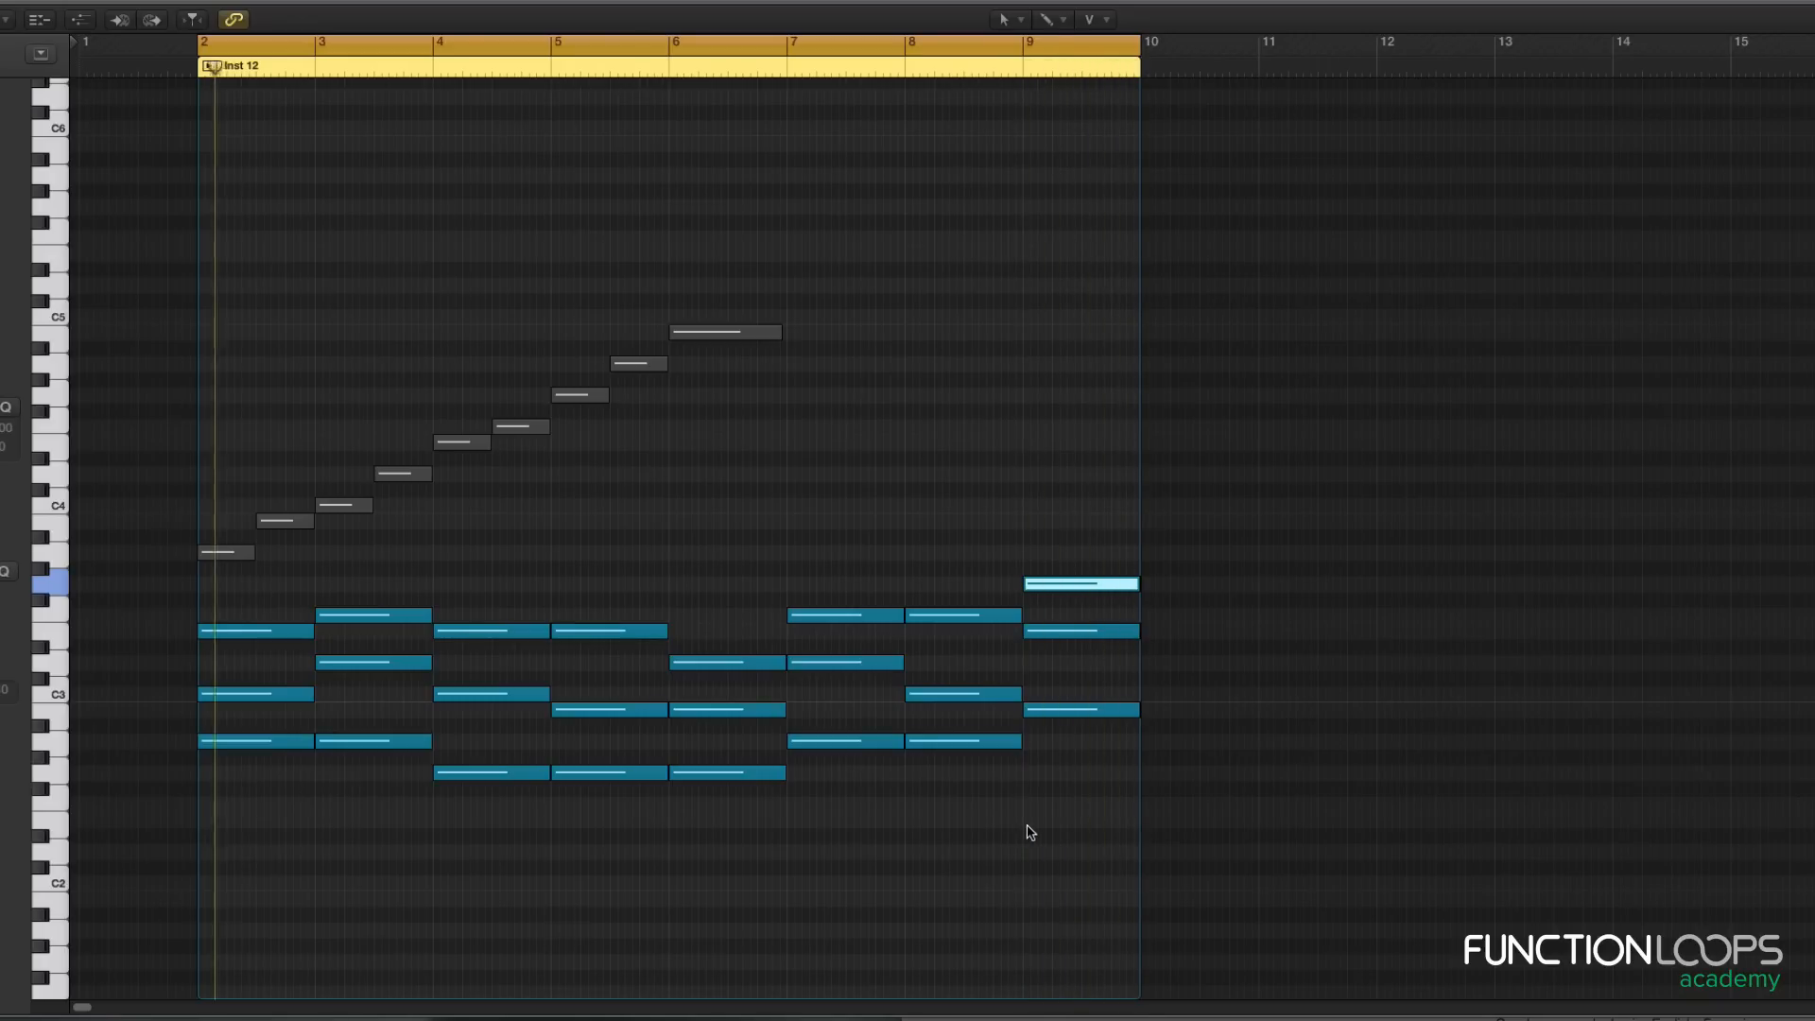
key("Escape")
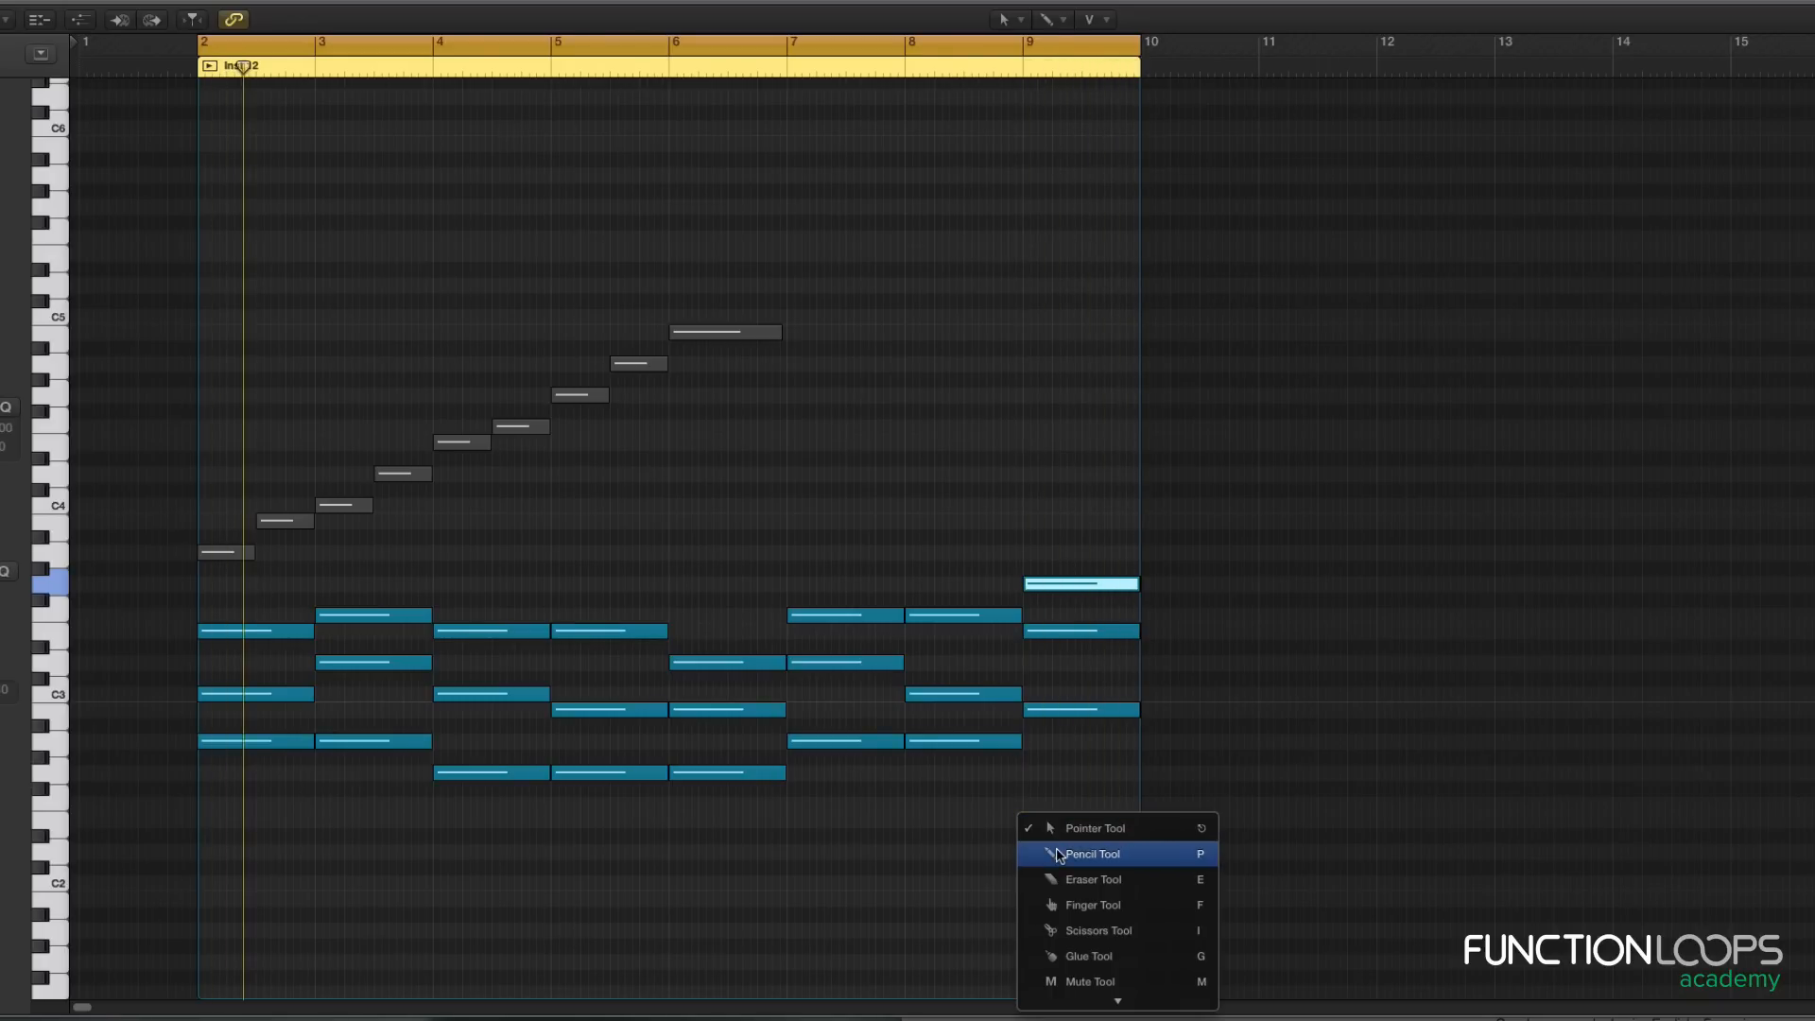
left_click(1059, 855)
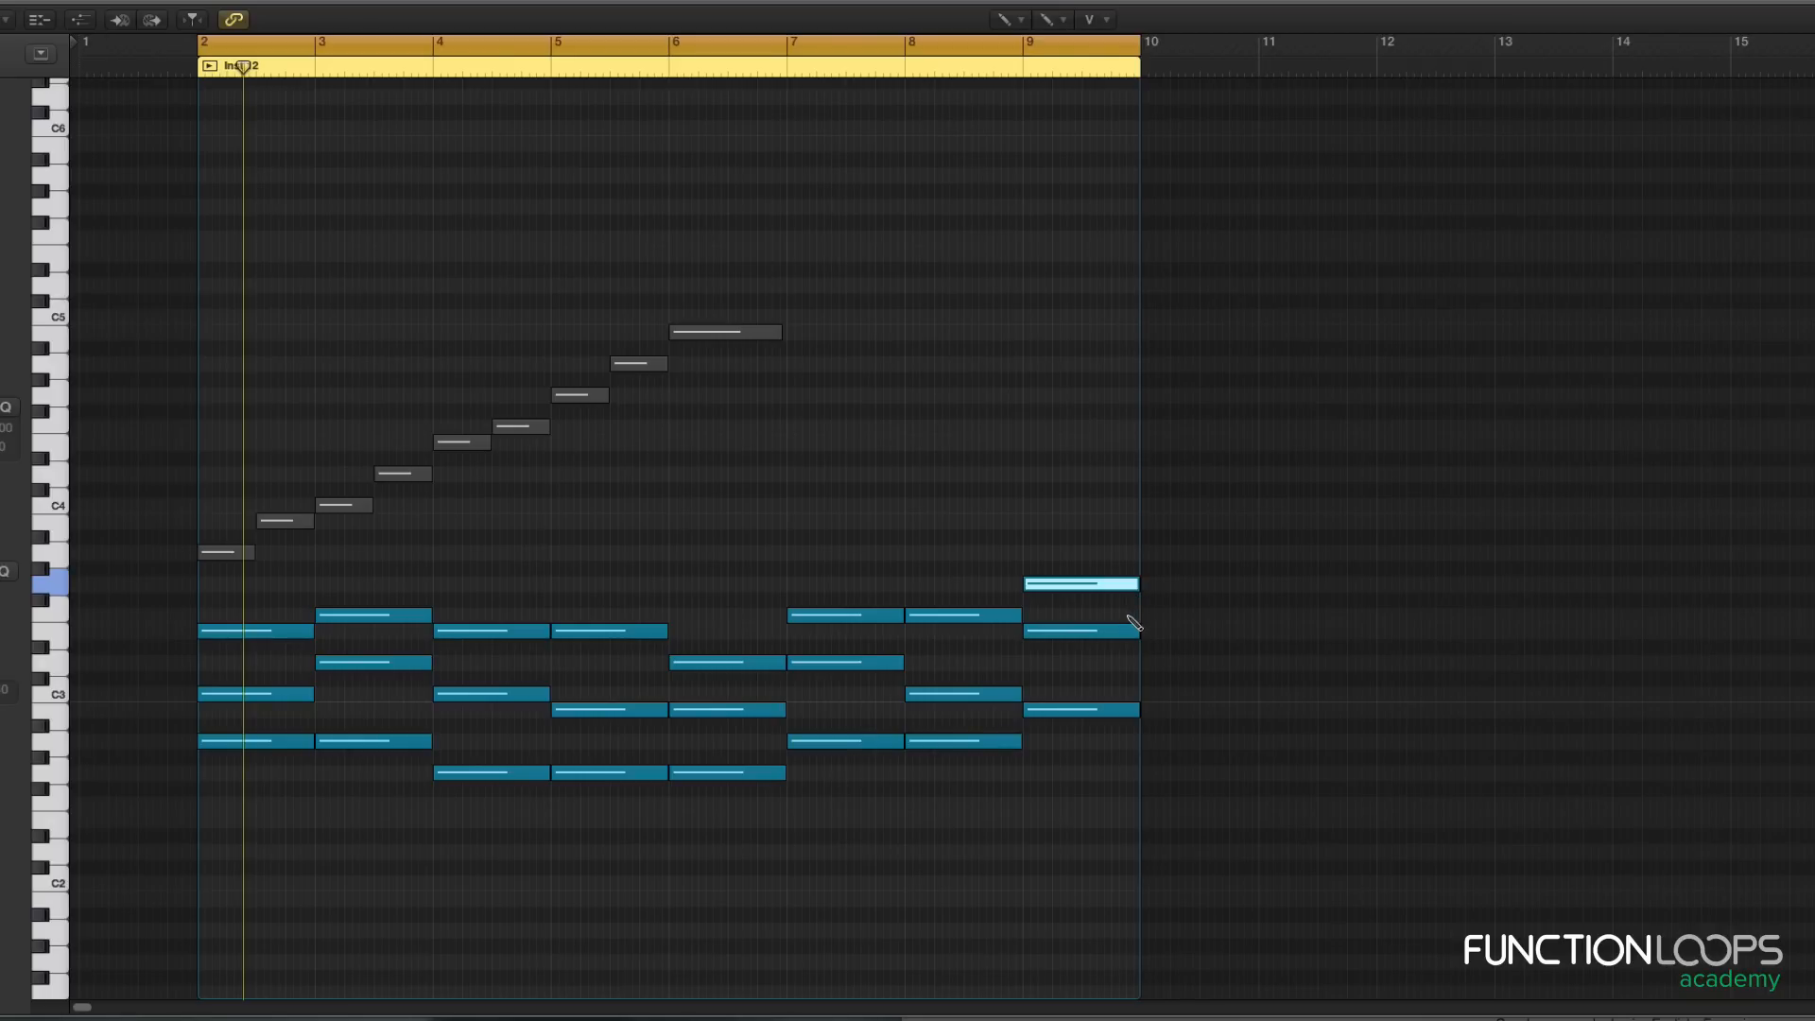
scroll(1127, 616, "up", 5)
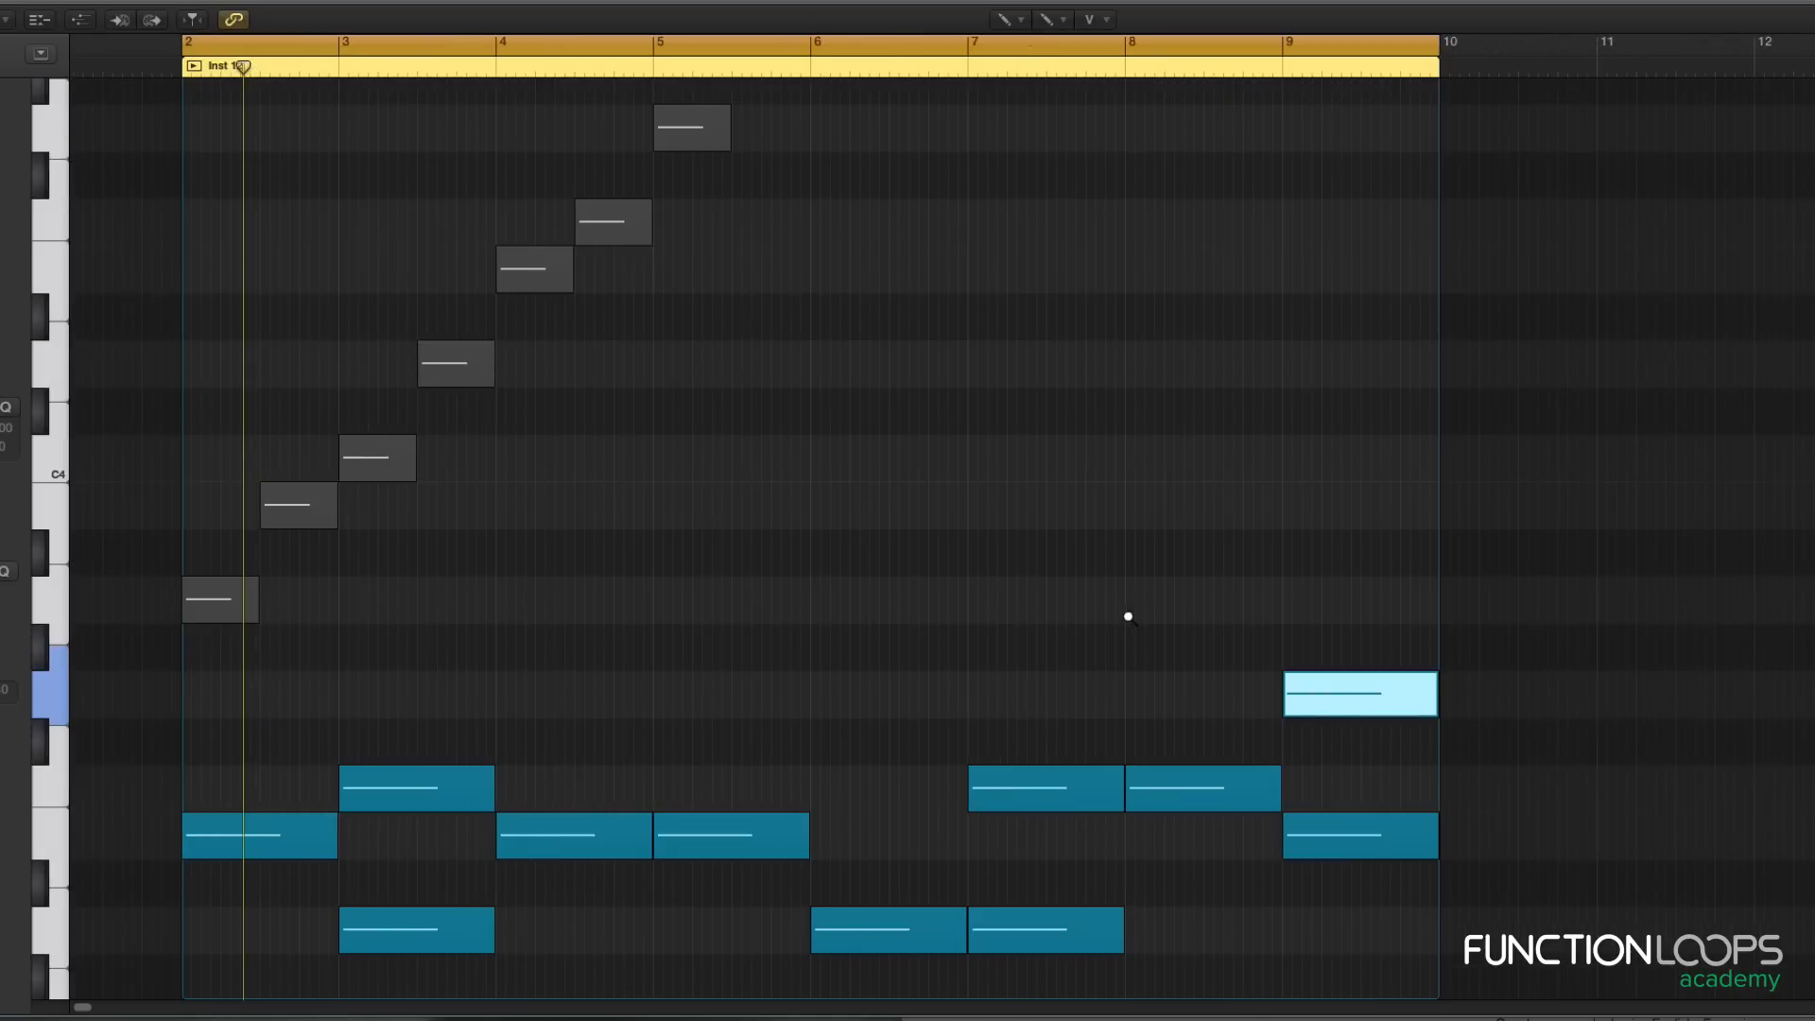
scroll(1128, 616, "down", 3)
scroll(1128, 617, "down", 3)
key("t")
left_click(1187, 614)
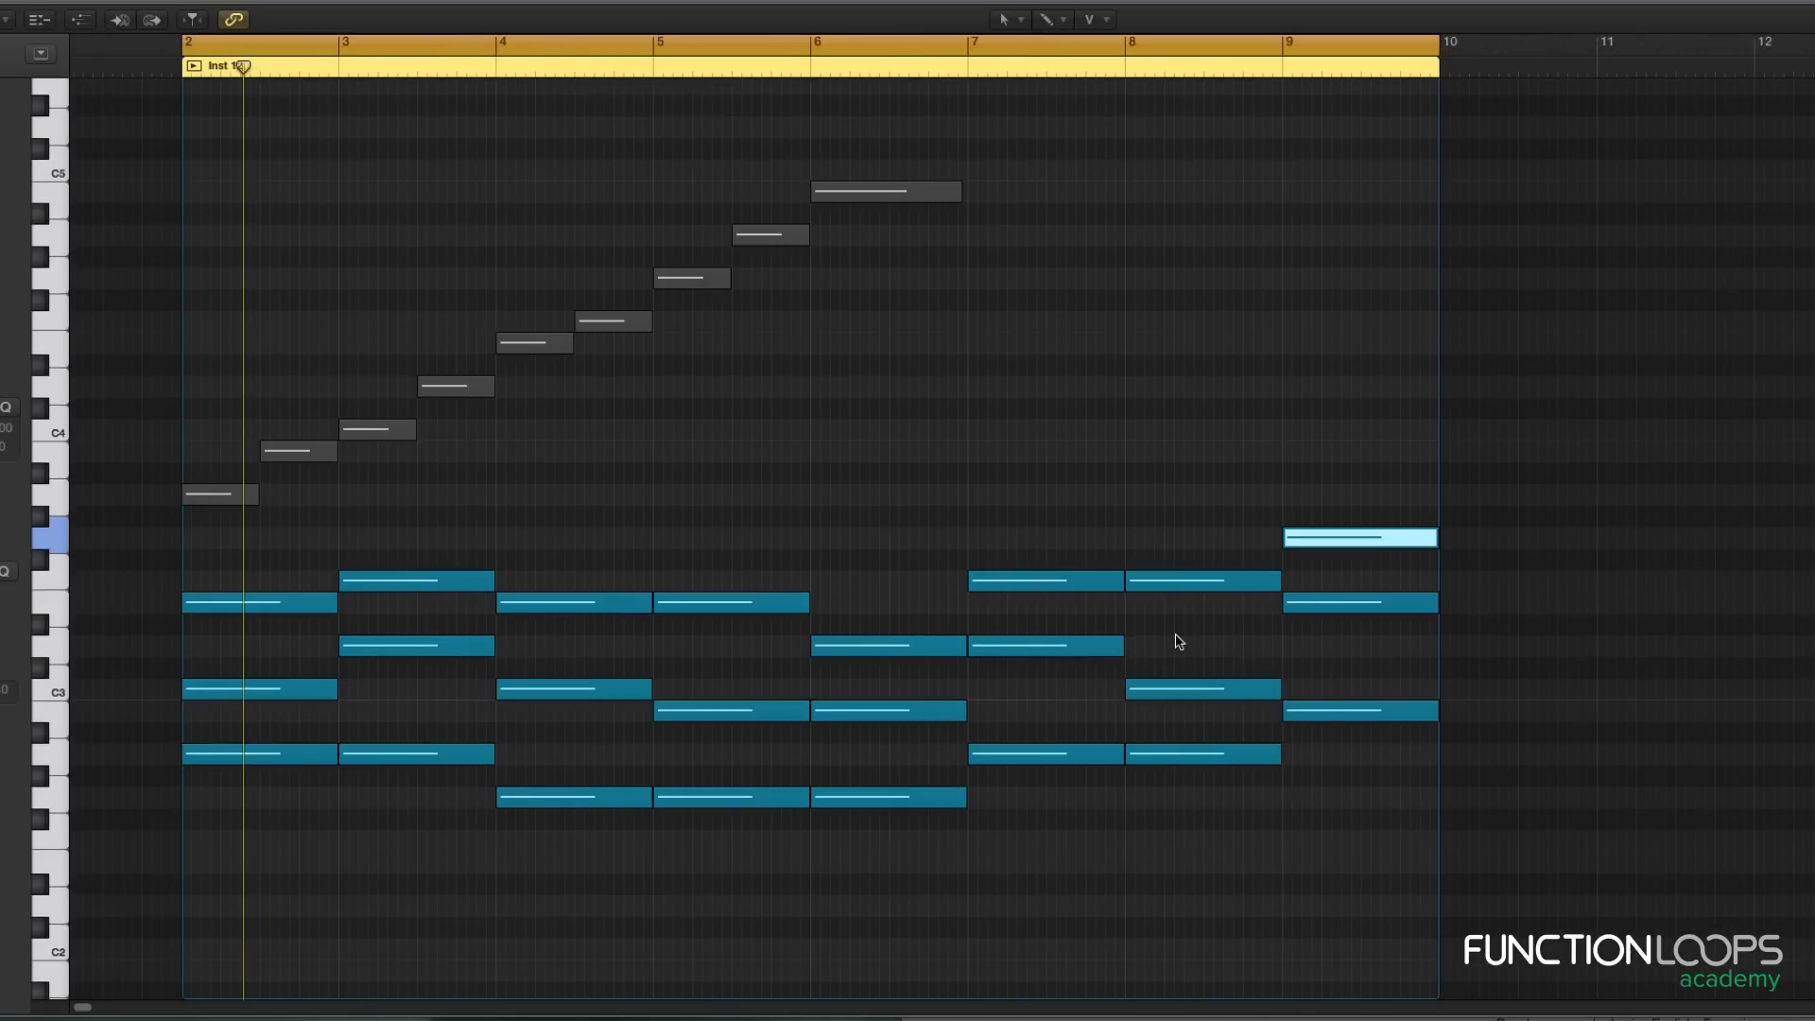
scroll(1178, 638, "right", 3)
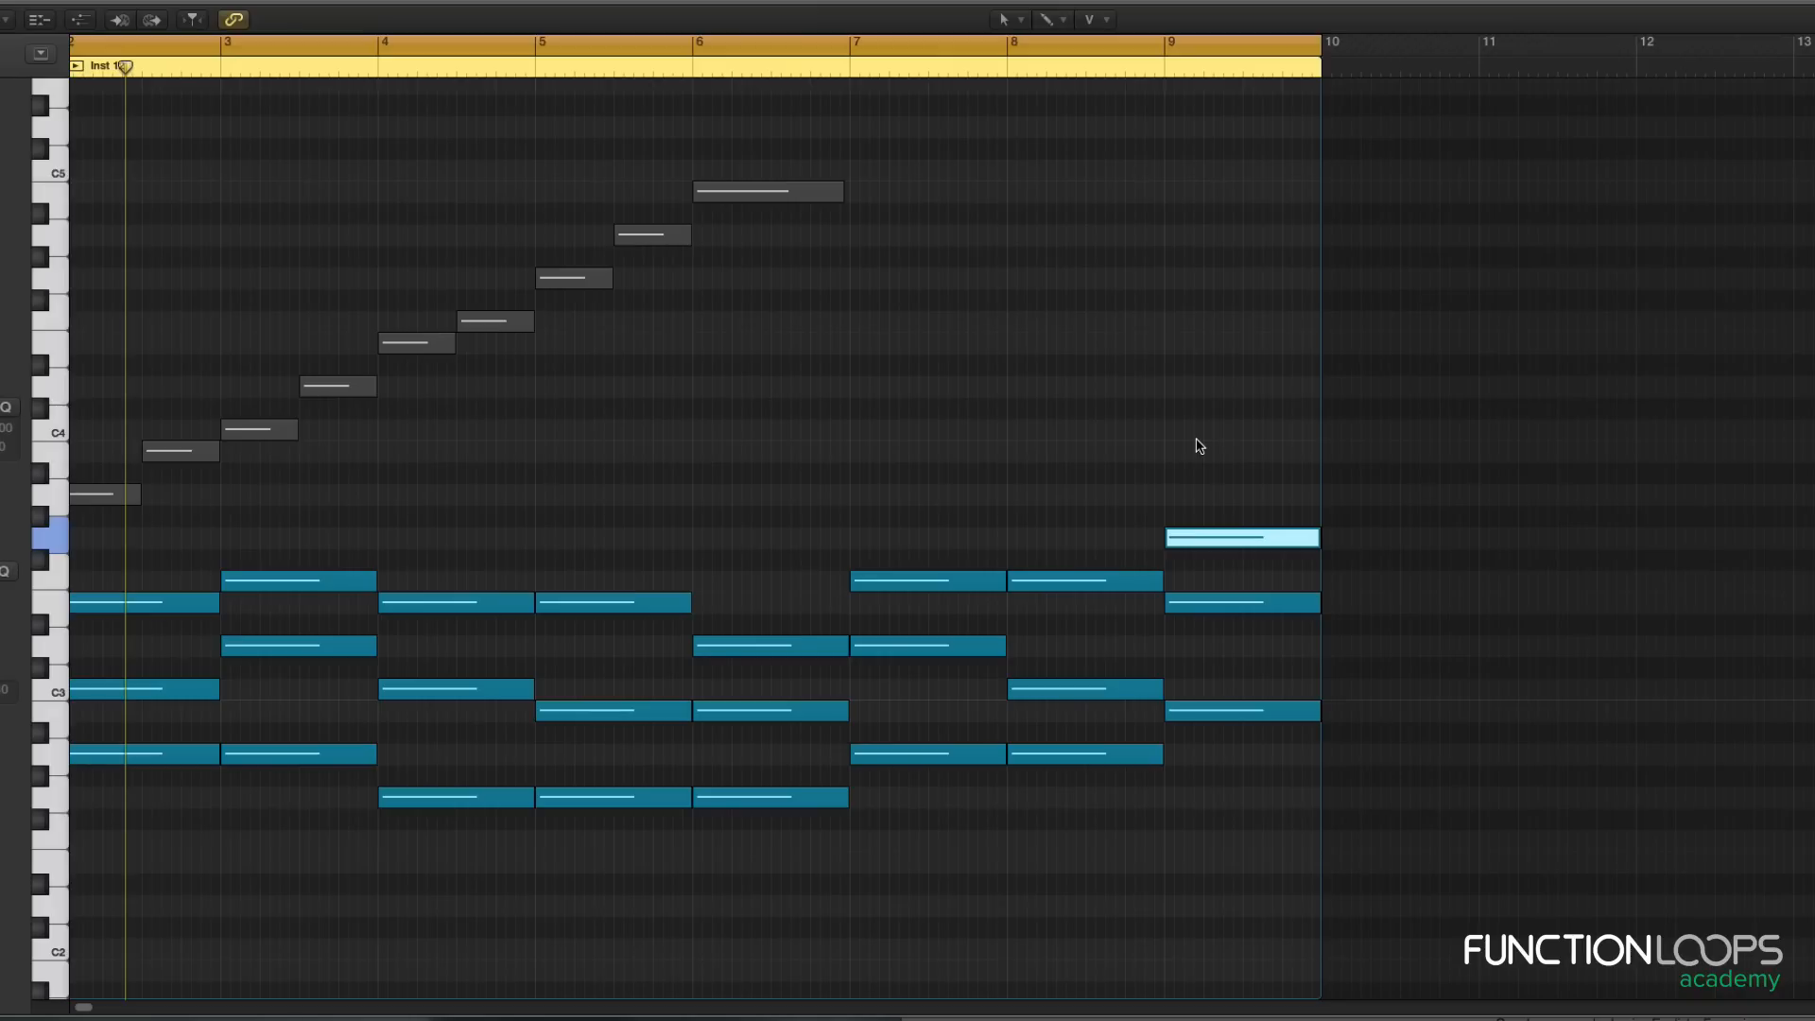
left_click(1234, 477)
left_click(1244, 543)
scroll(1239, 571, "right", 2)
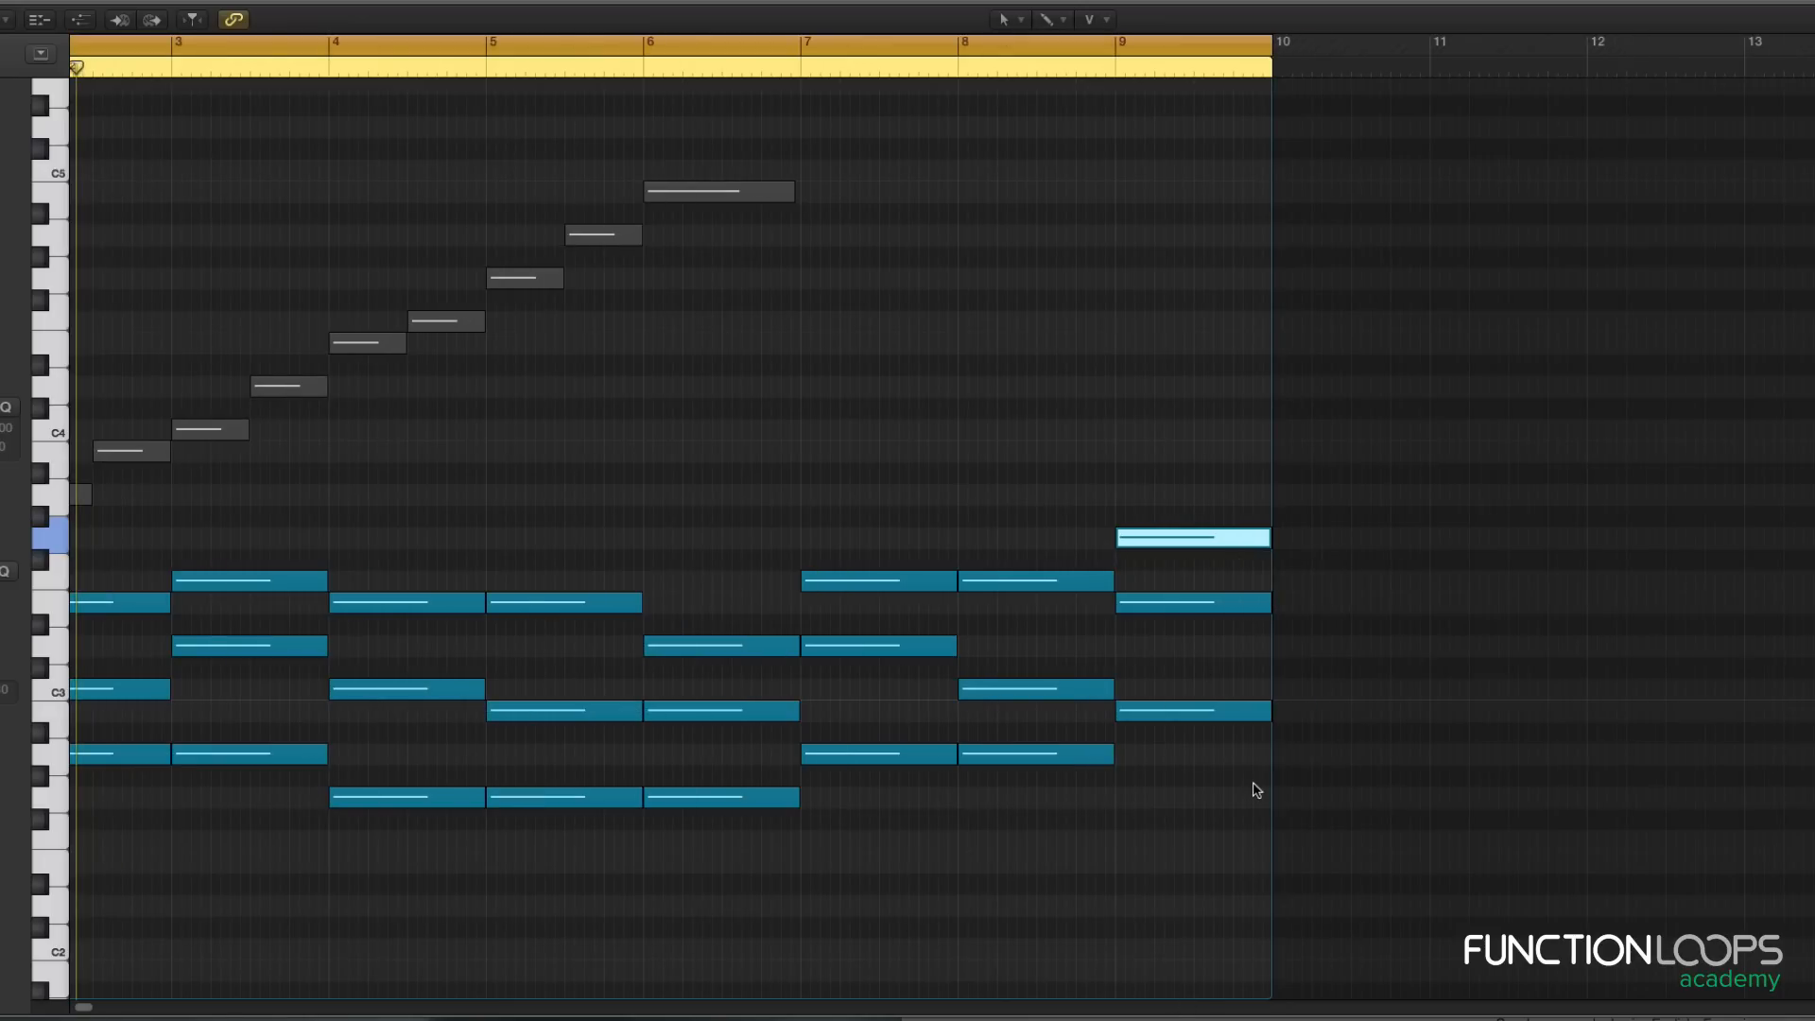
Step: Audition the B2 note at the bottom of the bar 9 chord
left_click(1198, 765)
left_click(1196, 712)
mouse_move(1196, 713)
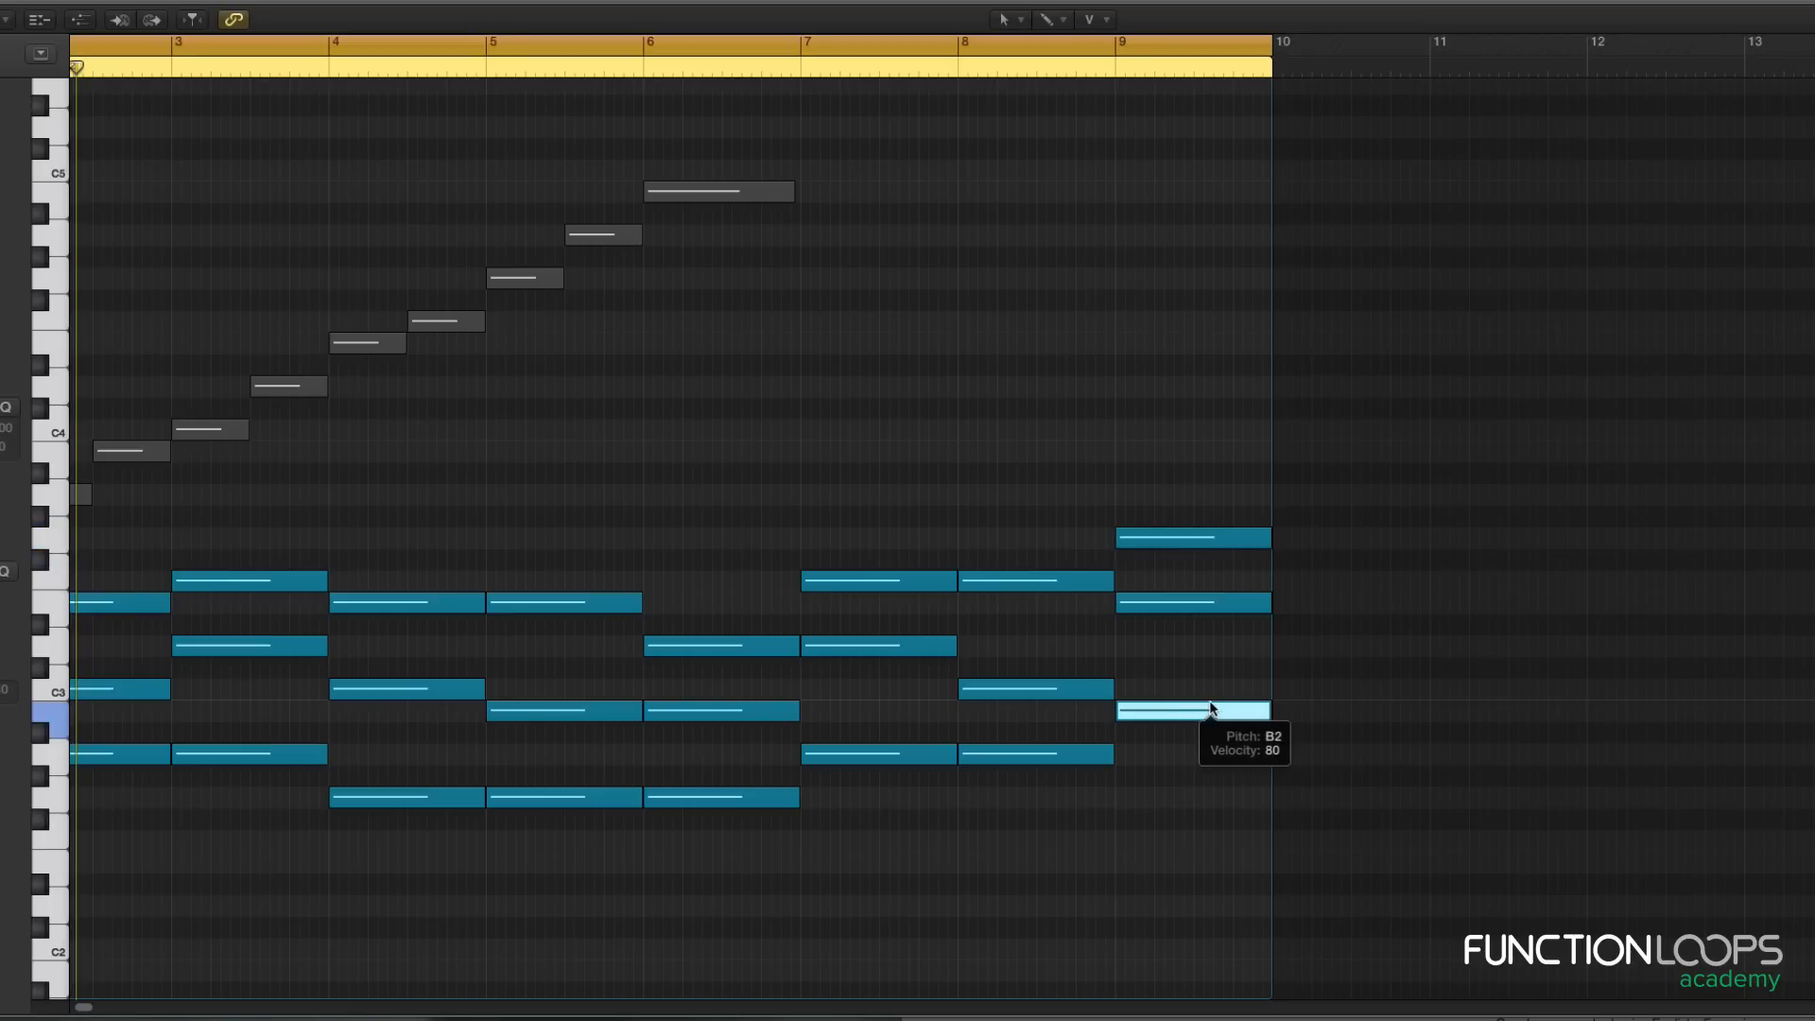
Step: Audition the A3, B3, D4 and E4 notes of the muted reference scale
scroll(1204, 680, "up", 3)
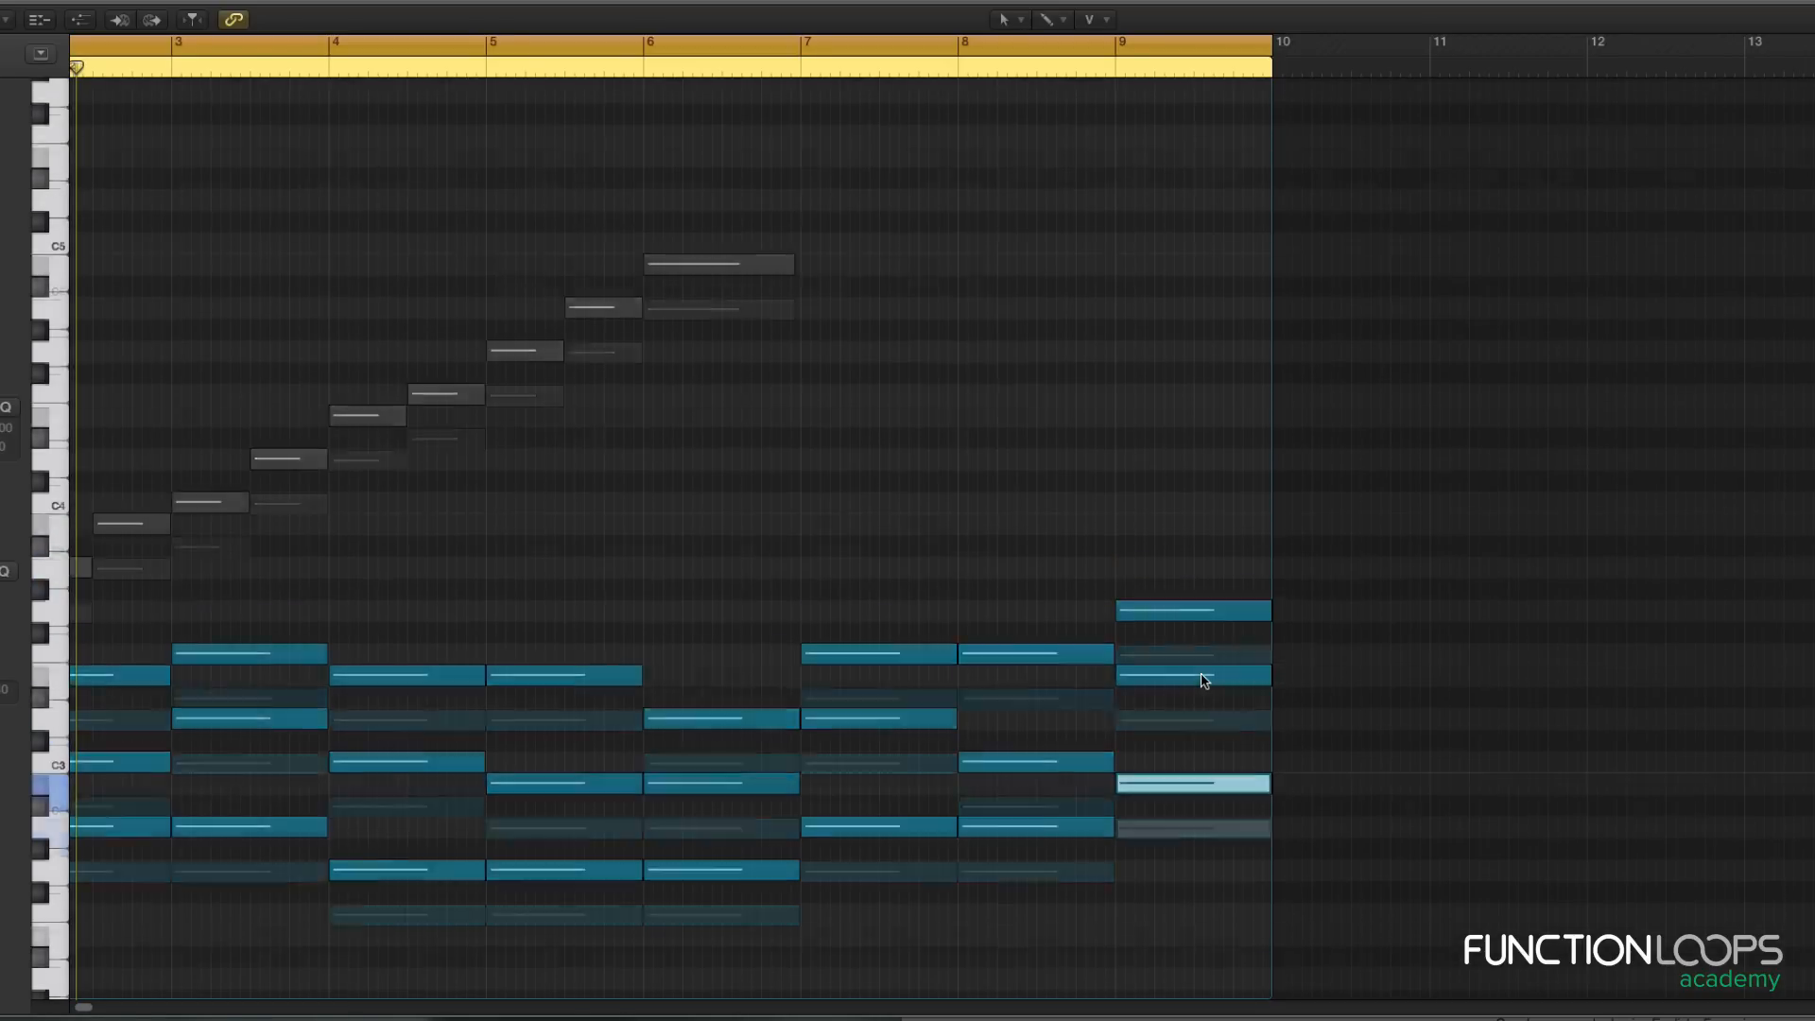
scroll(1204, 680, "left", 5)
scroll(1204, 681, "left", 1)
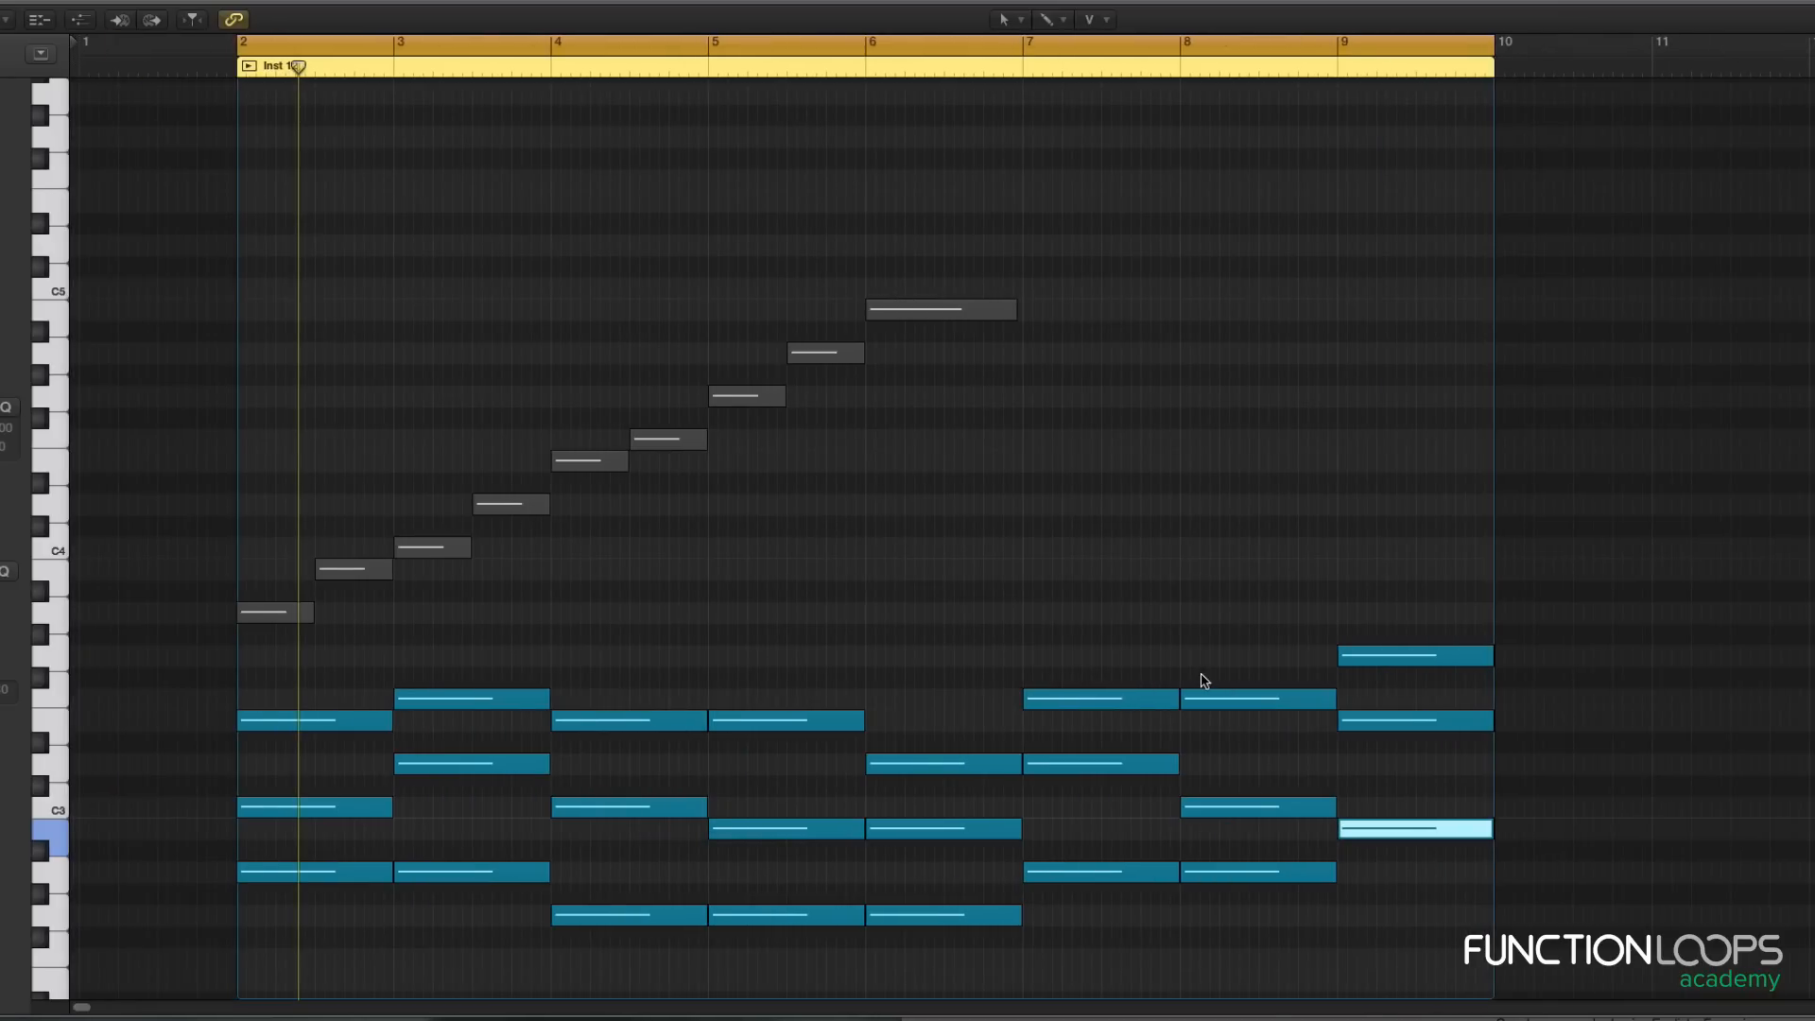
left_click(286, 614)
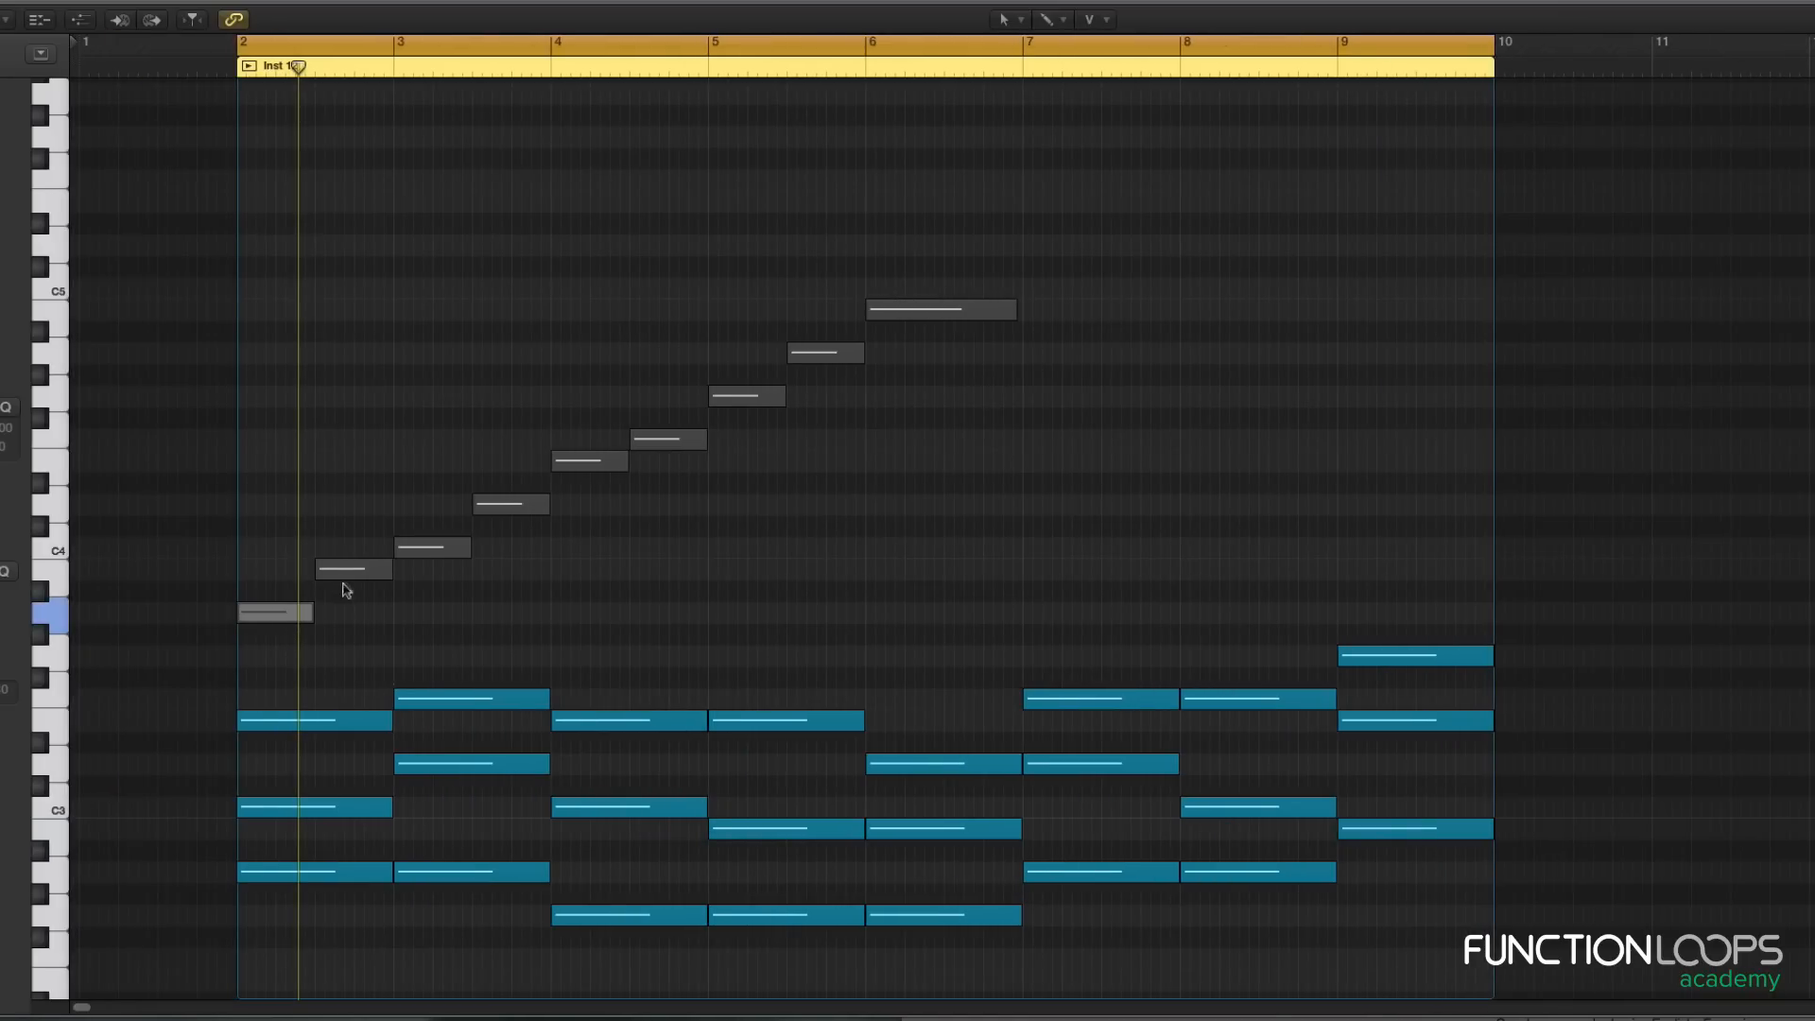
left_click(357, 570)
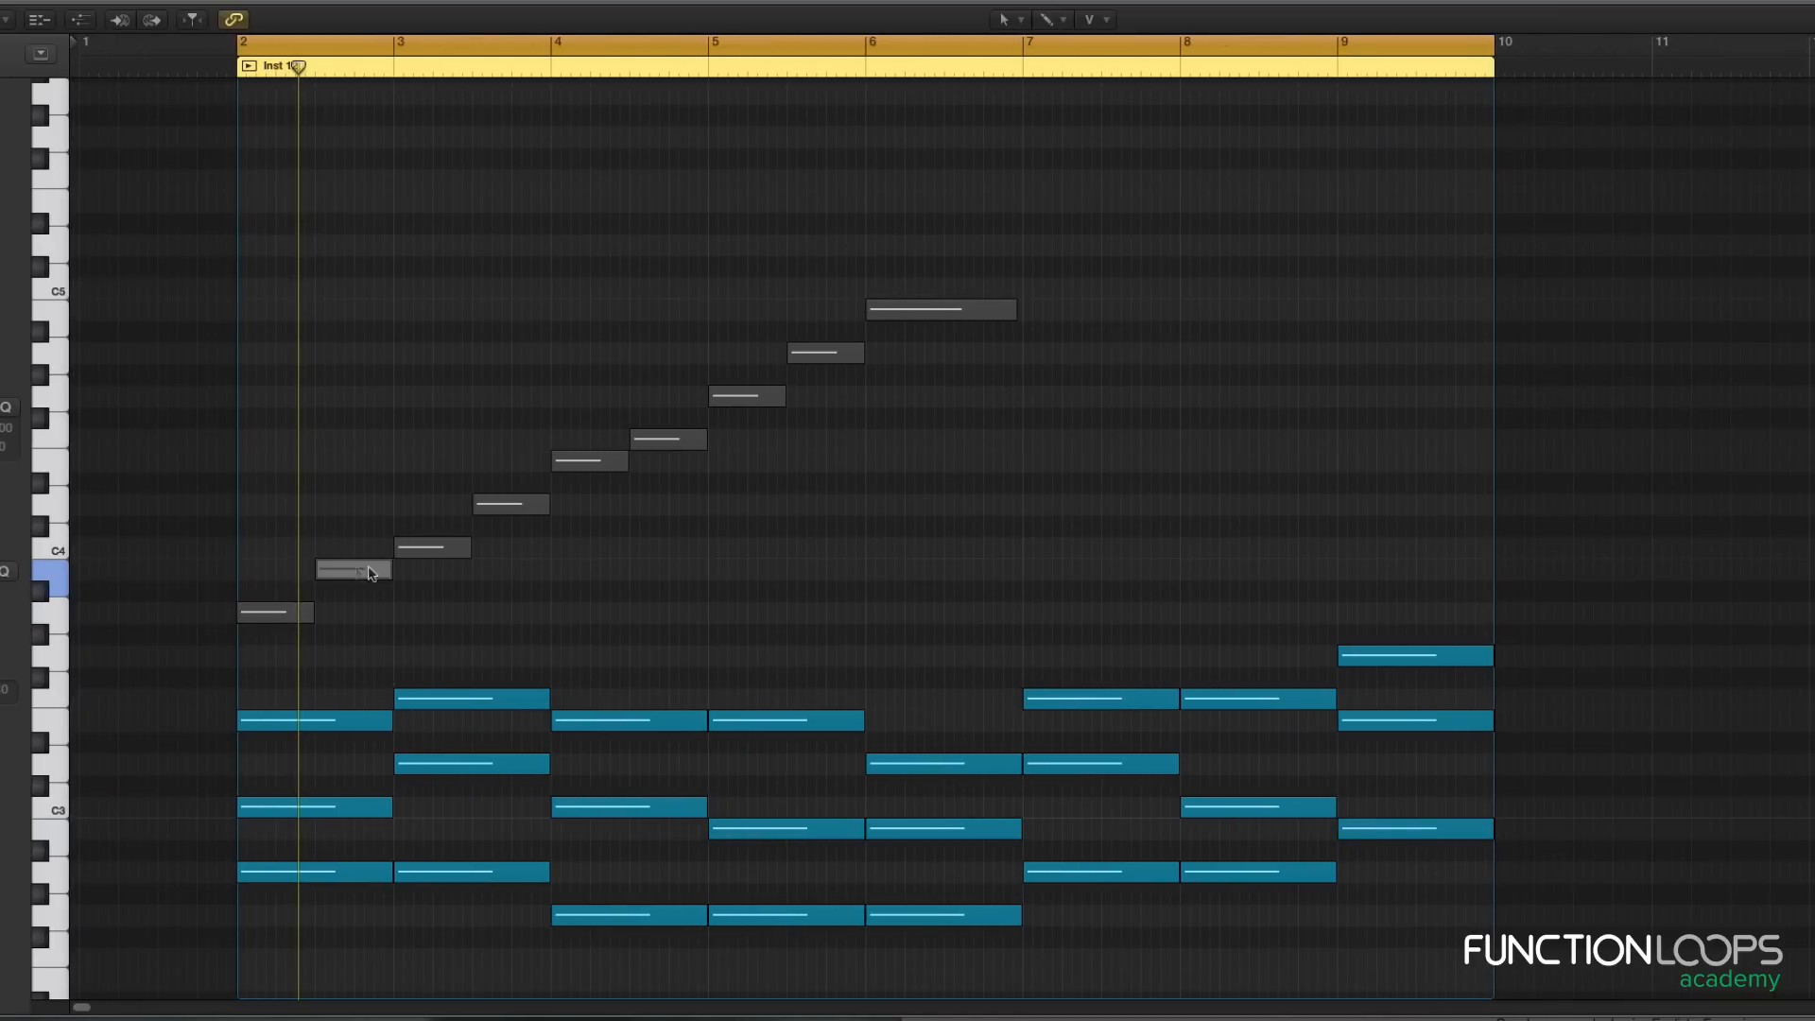
left_click(599, 462)
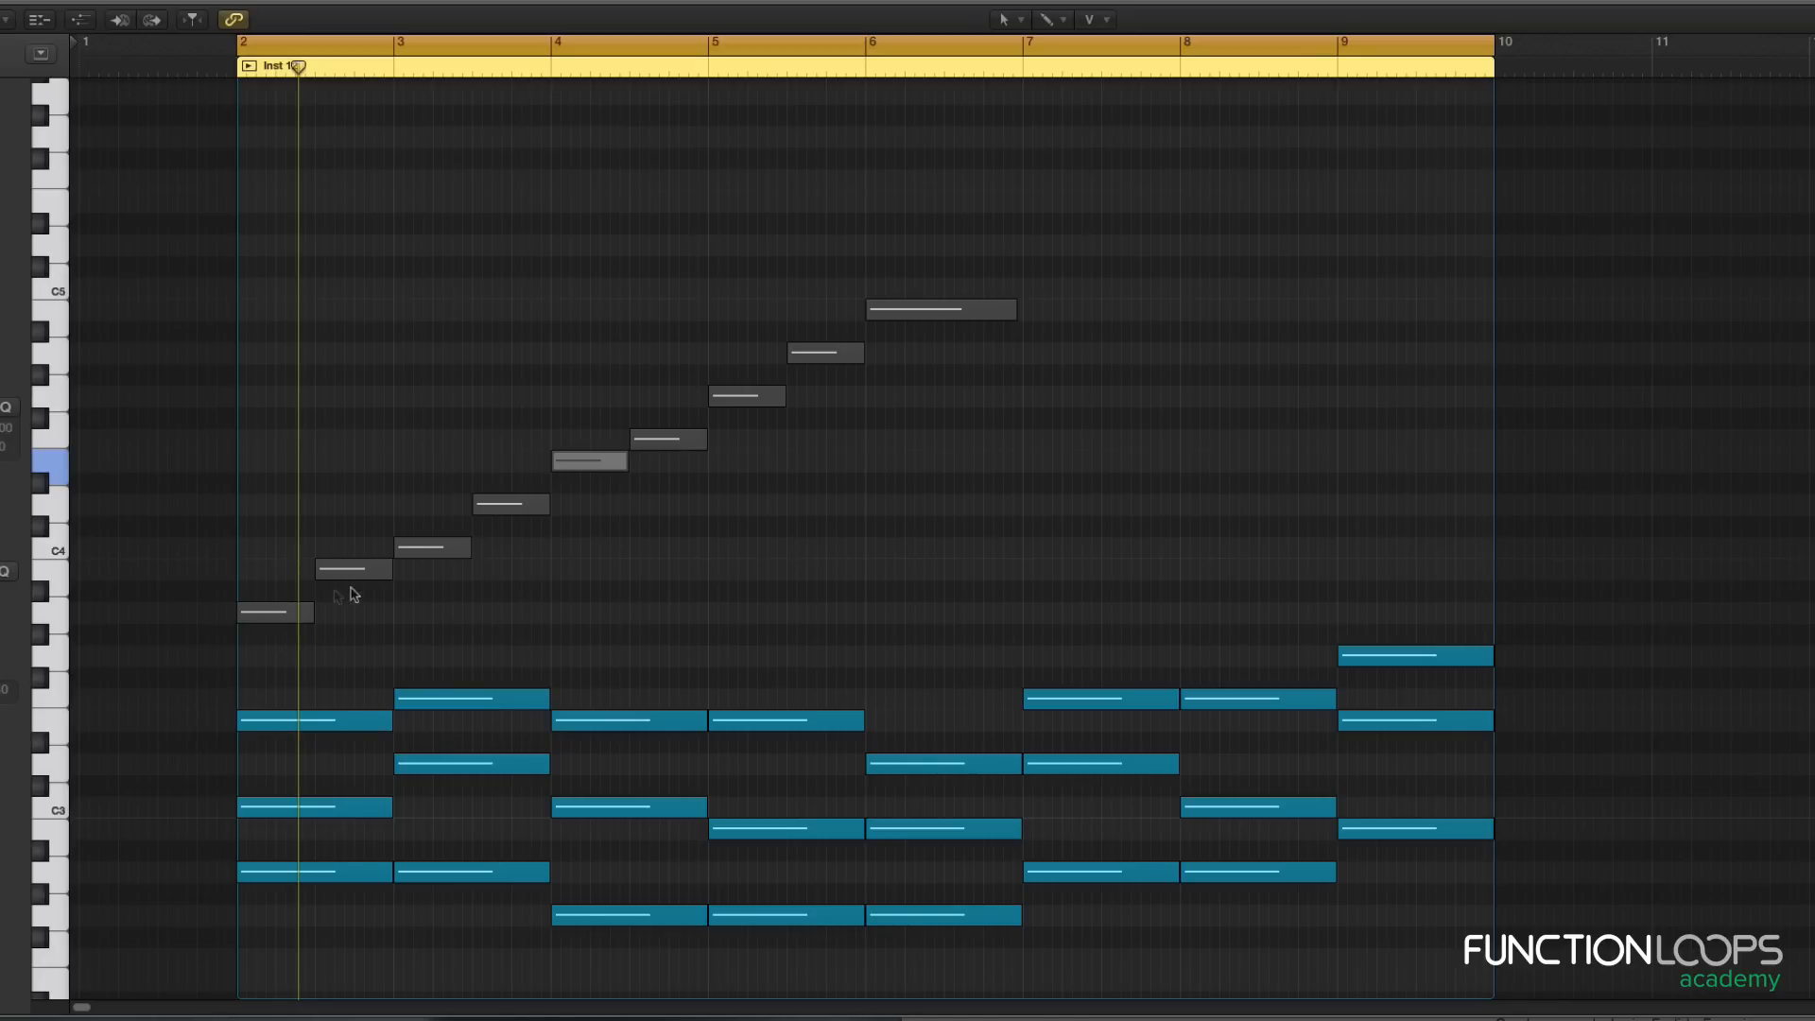
left_click(287, 613)
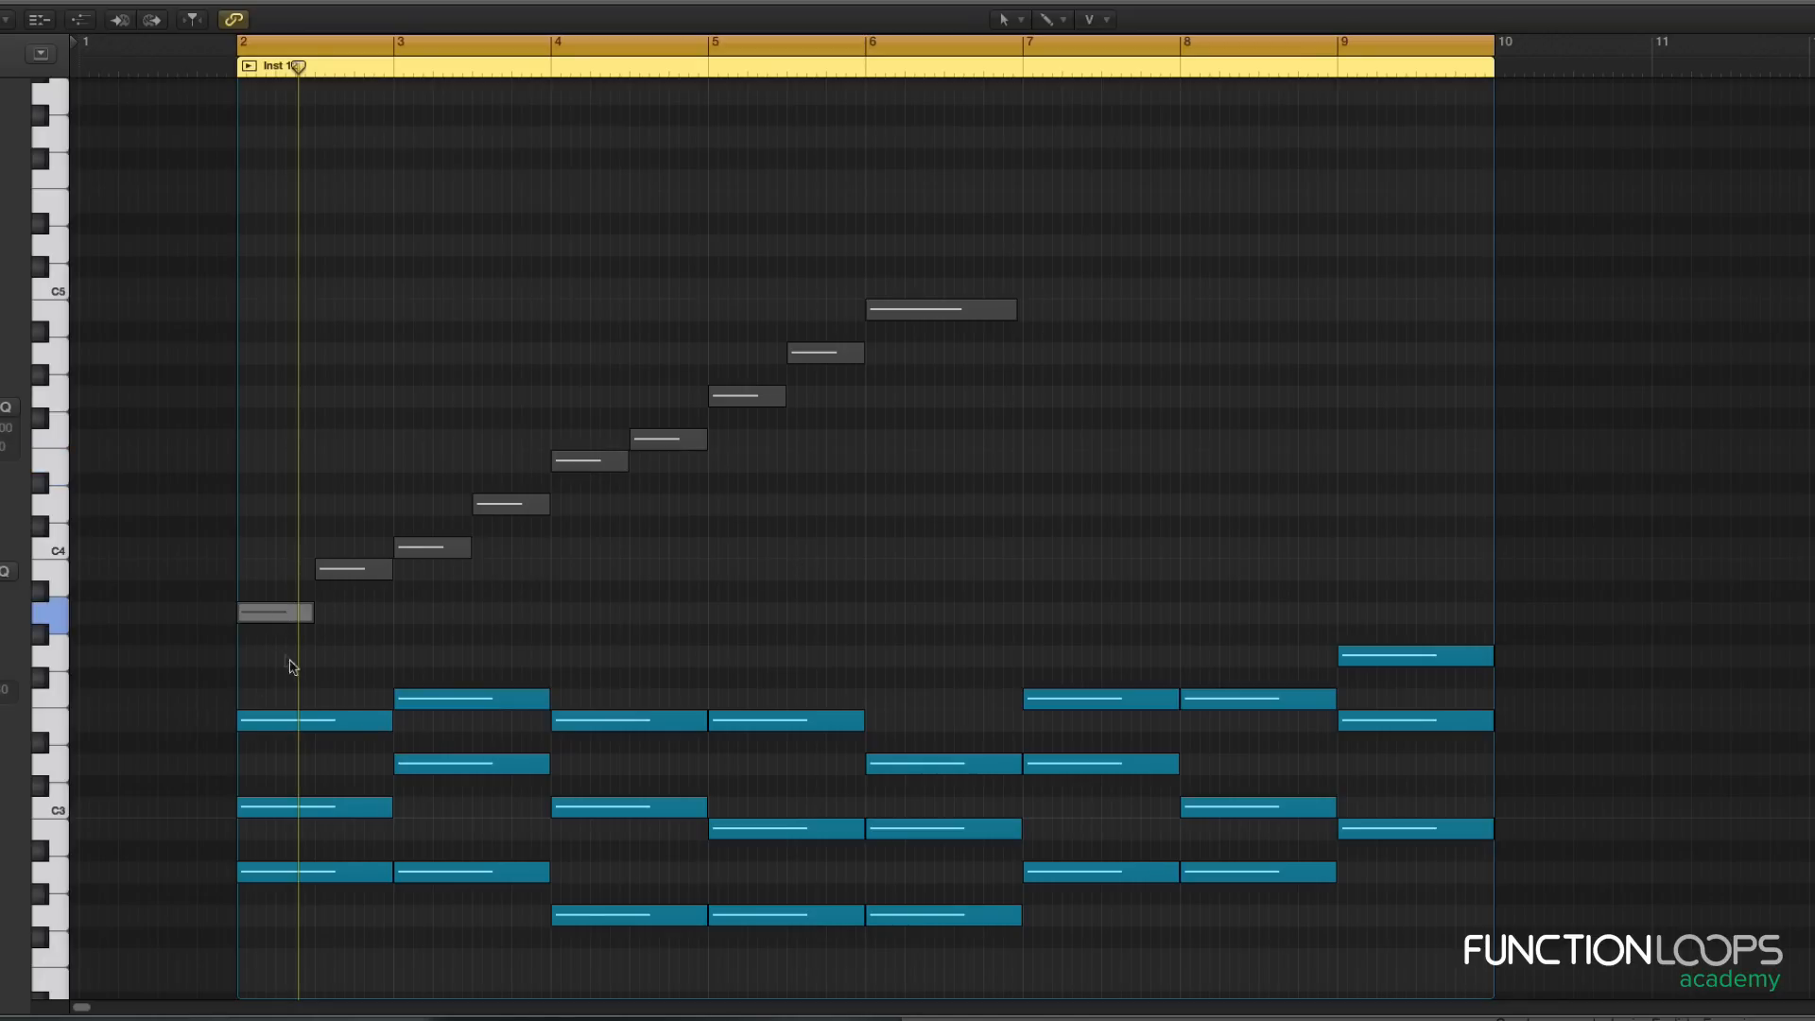
left_click(585, 465)
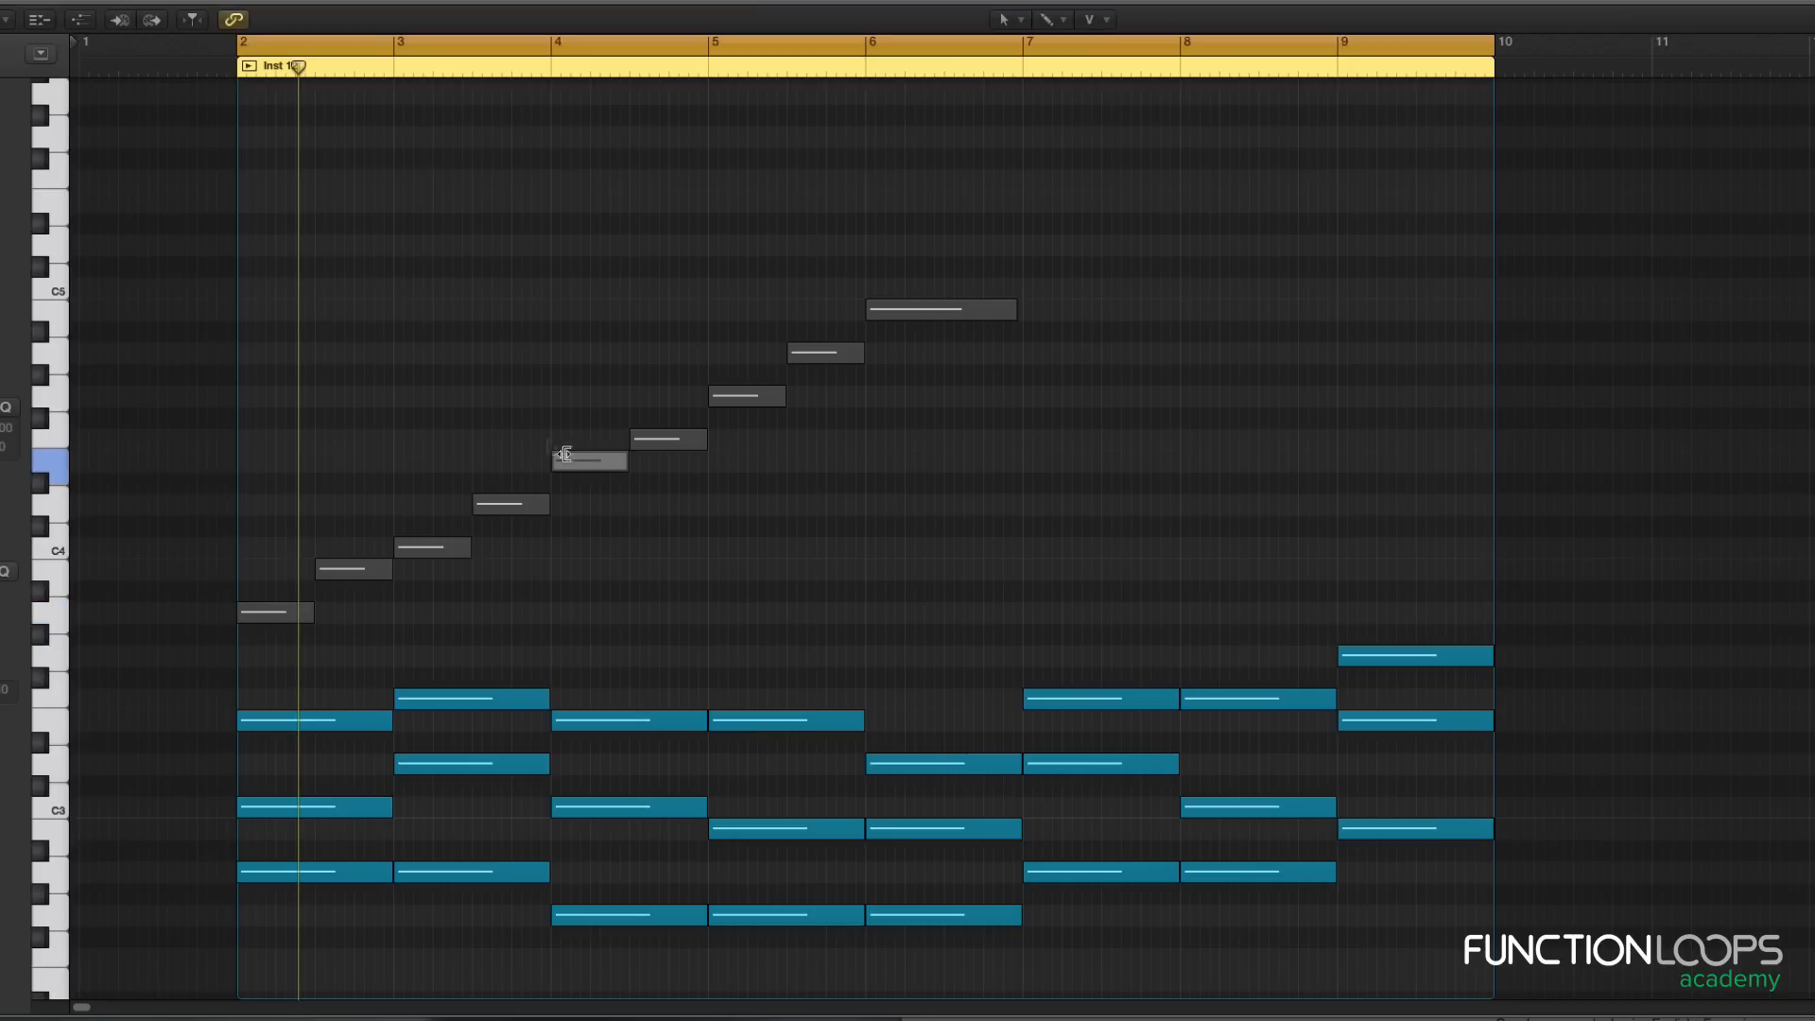
left_click(522, 504)
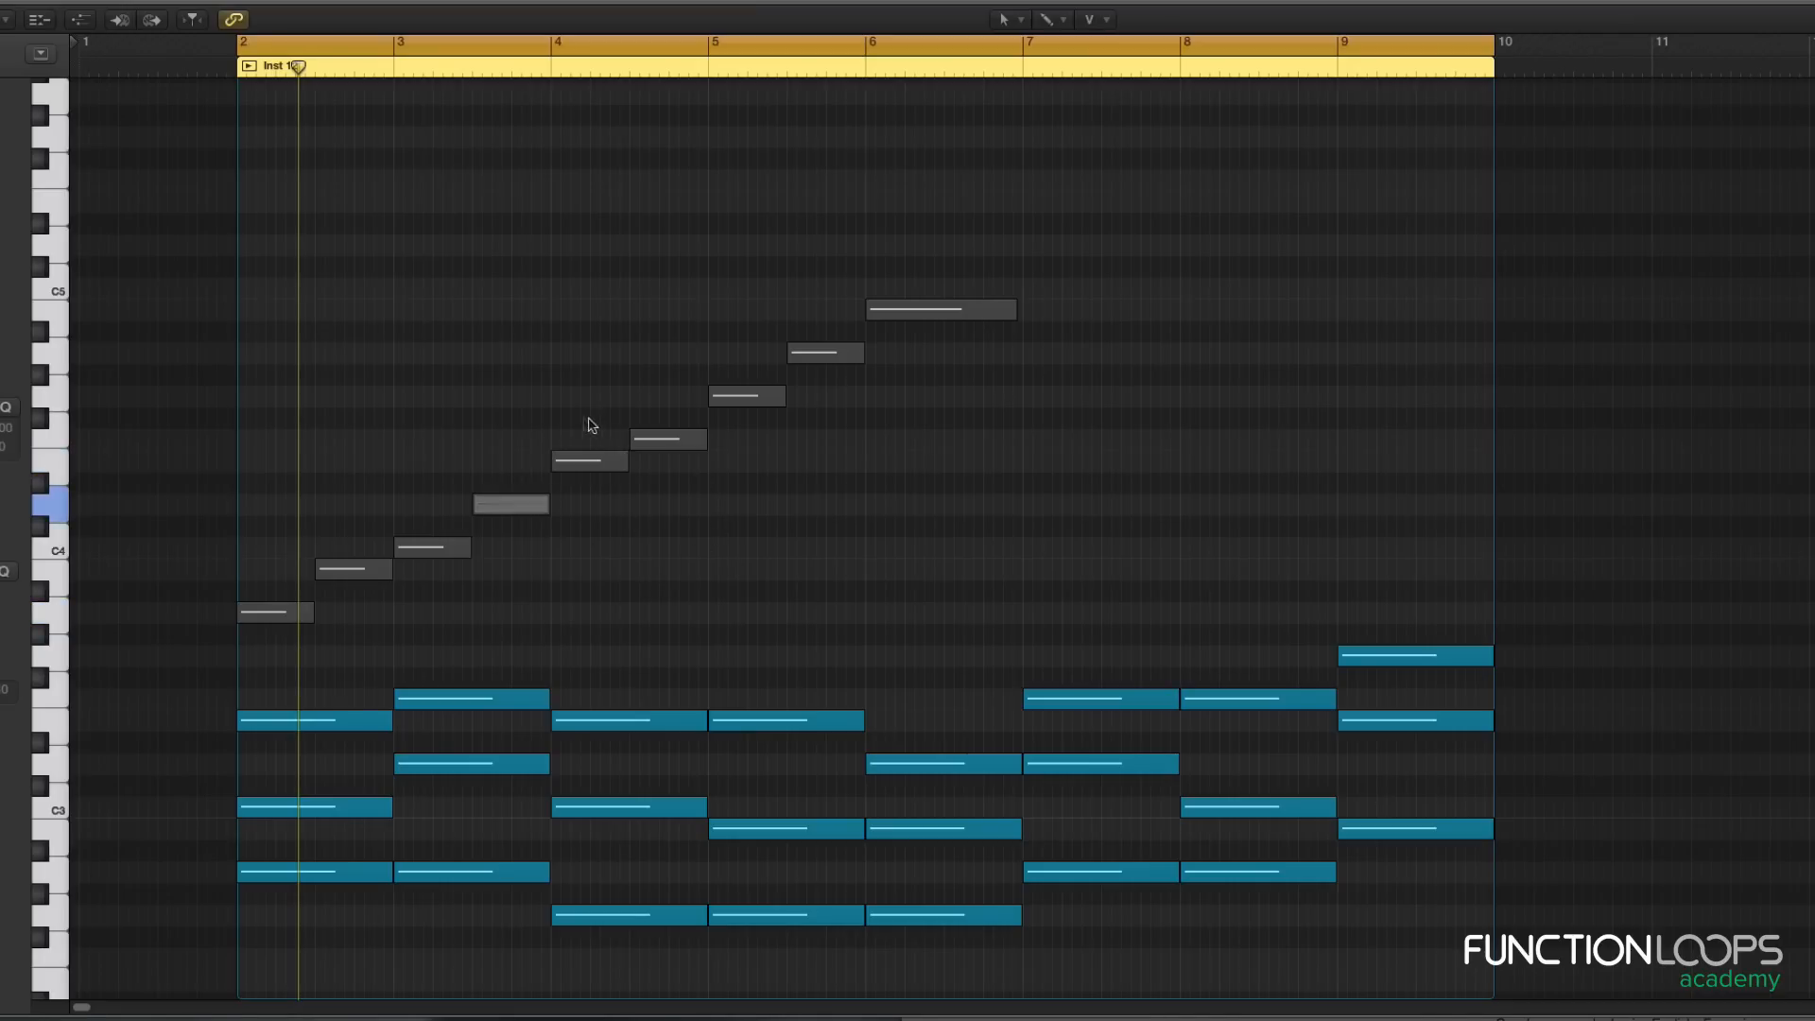
left_click(586, 461)
Step: Try raising the top G3 of the bar 9 chord one semitone to G#3, and undo the change
scroll(982, 707, "down", 2)
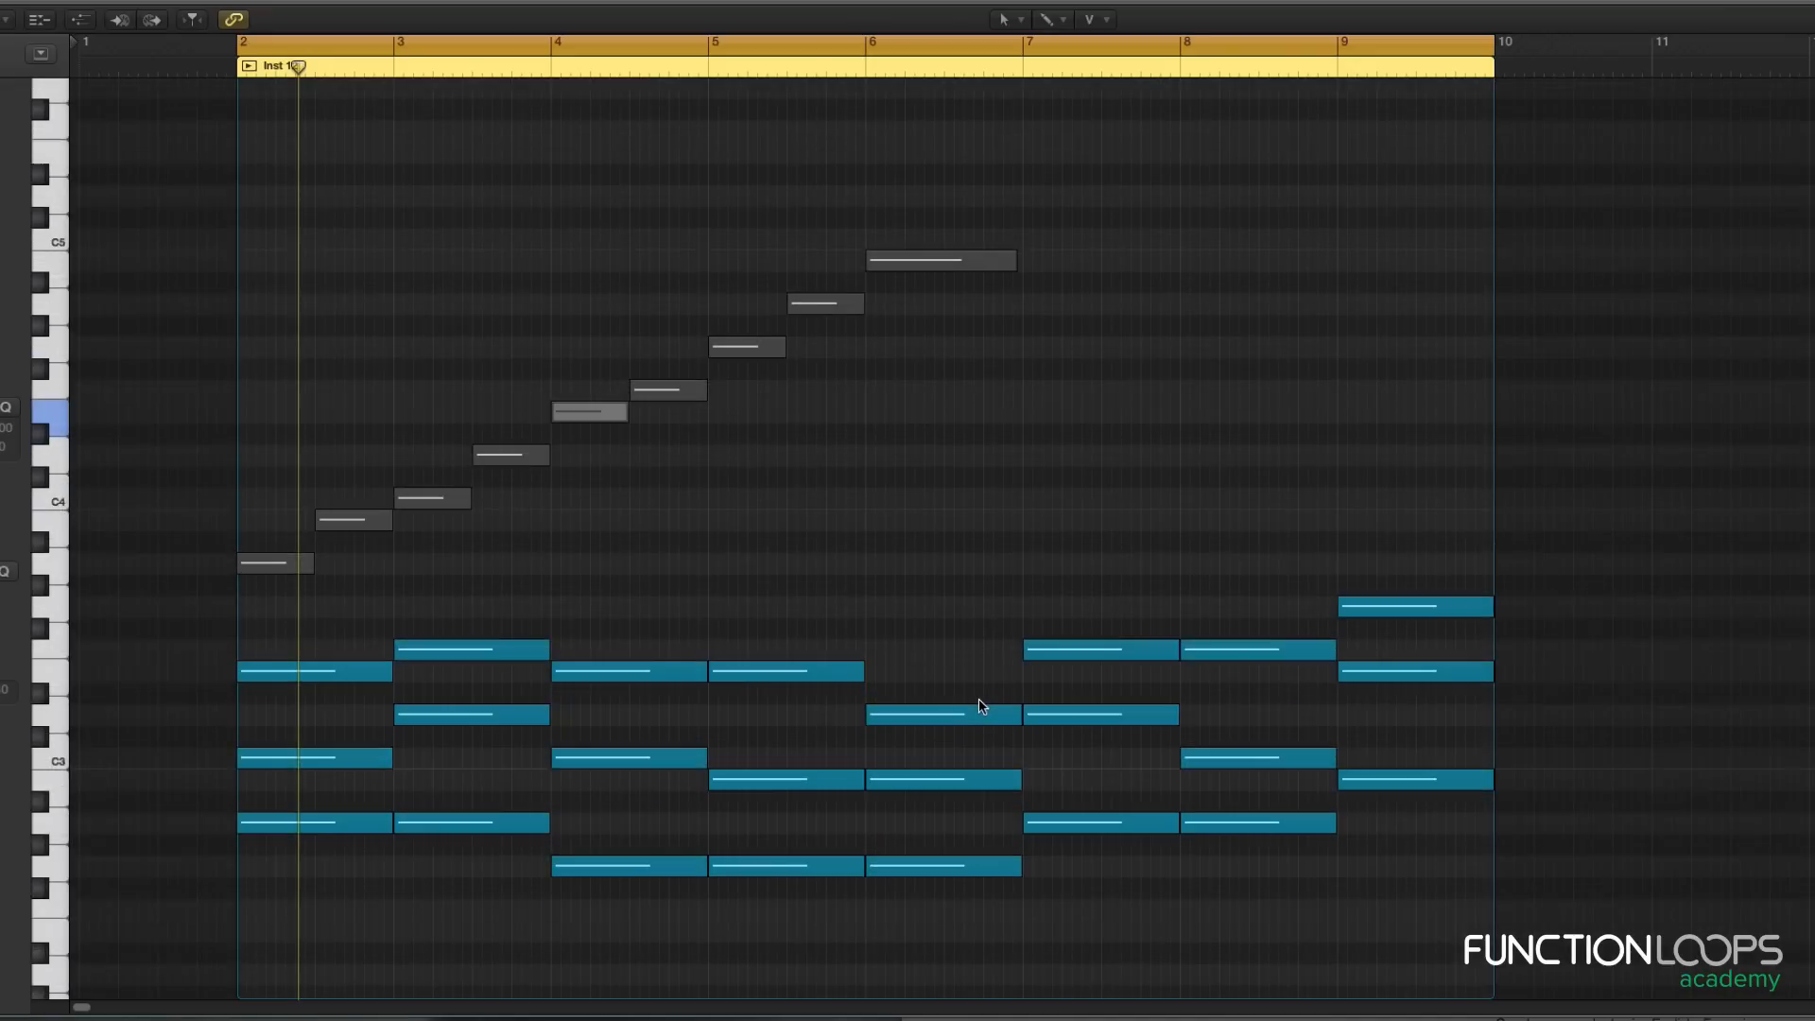
scroll(982, 707, "right", 2)
scroll(1284, 792, "right", 2)
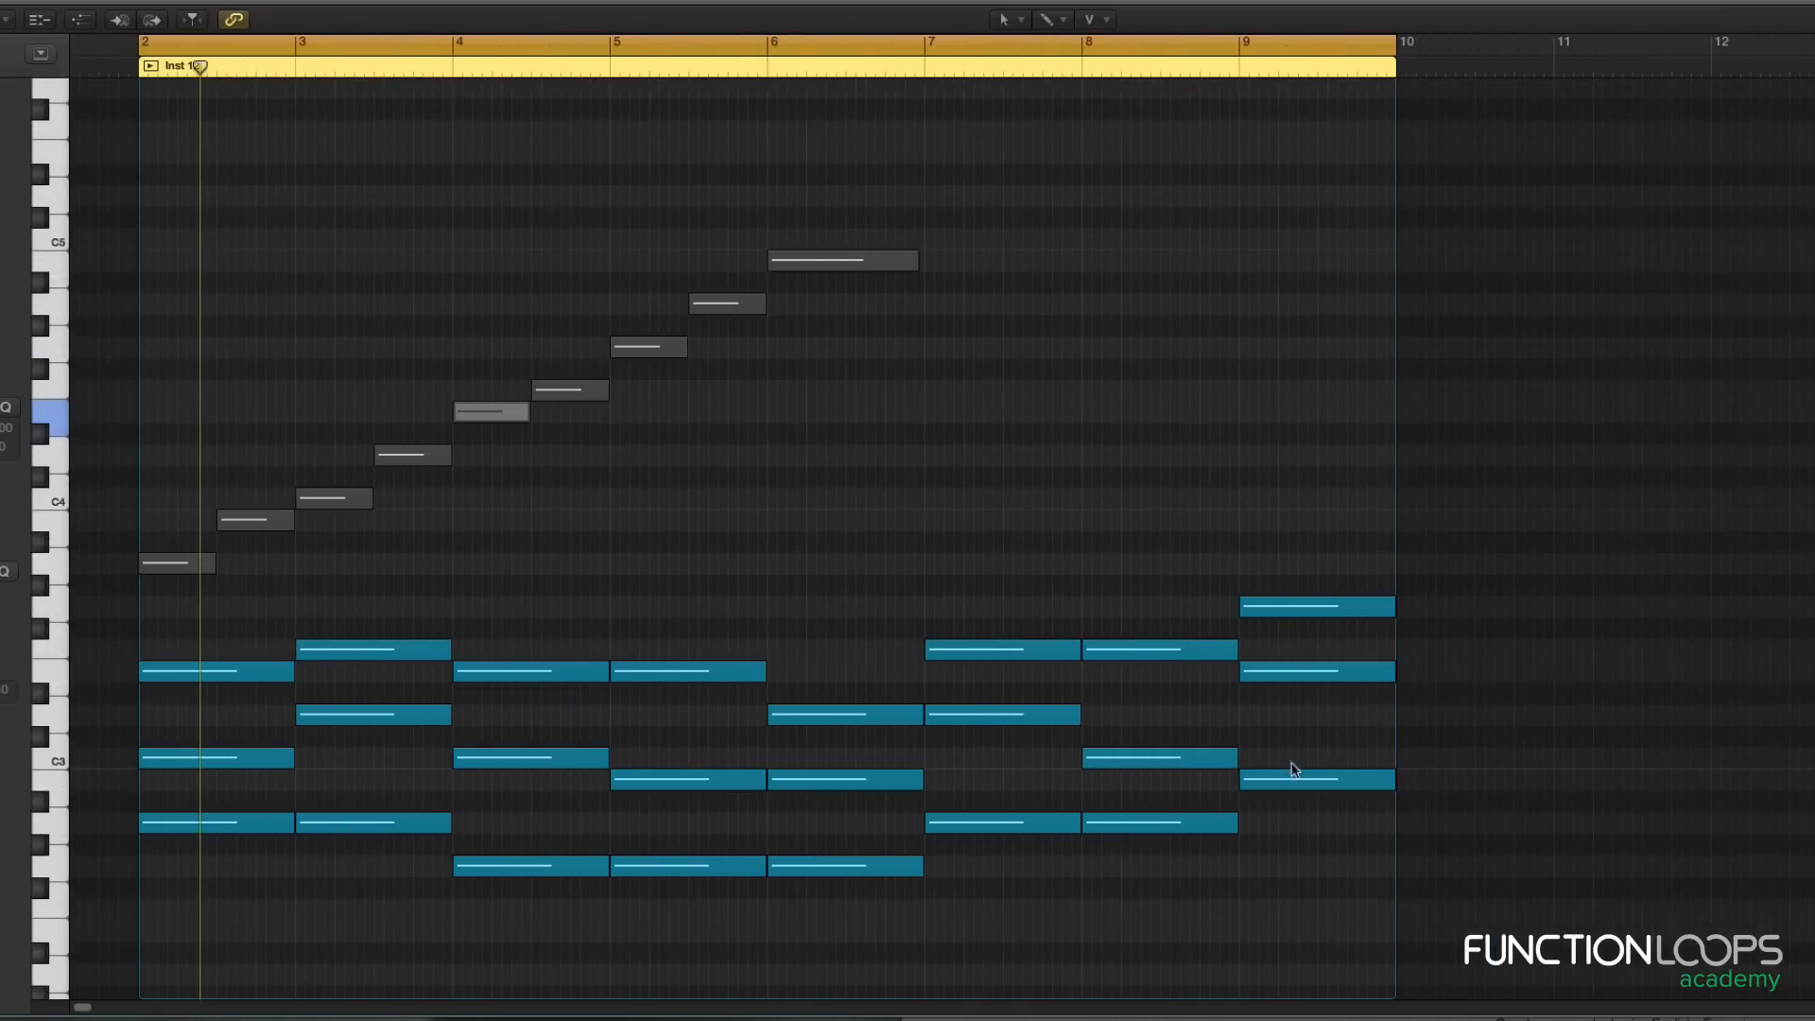
scroll(1284, 769, "right", 2)
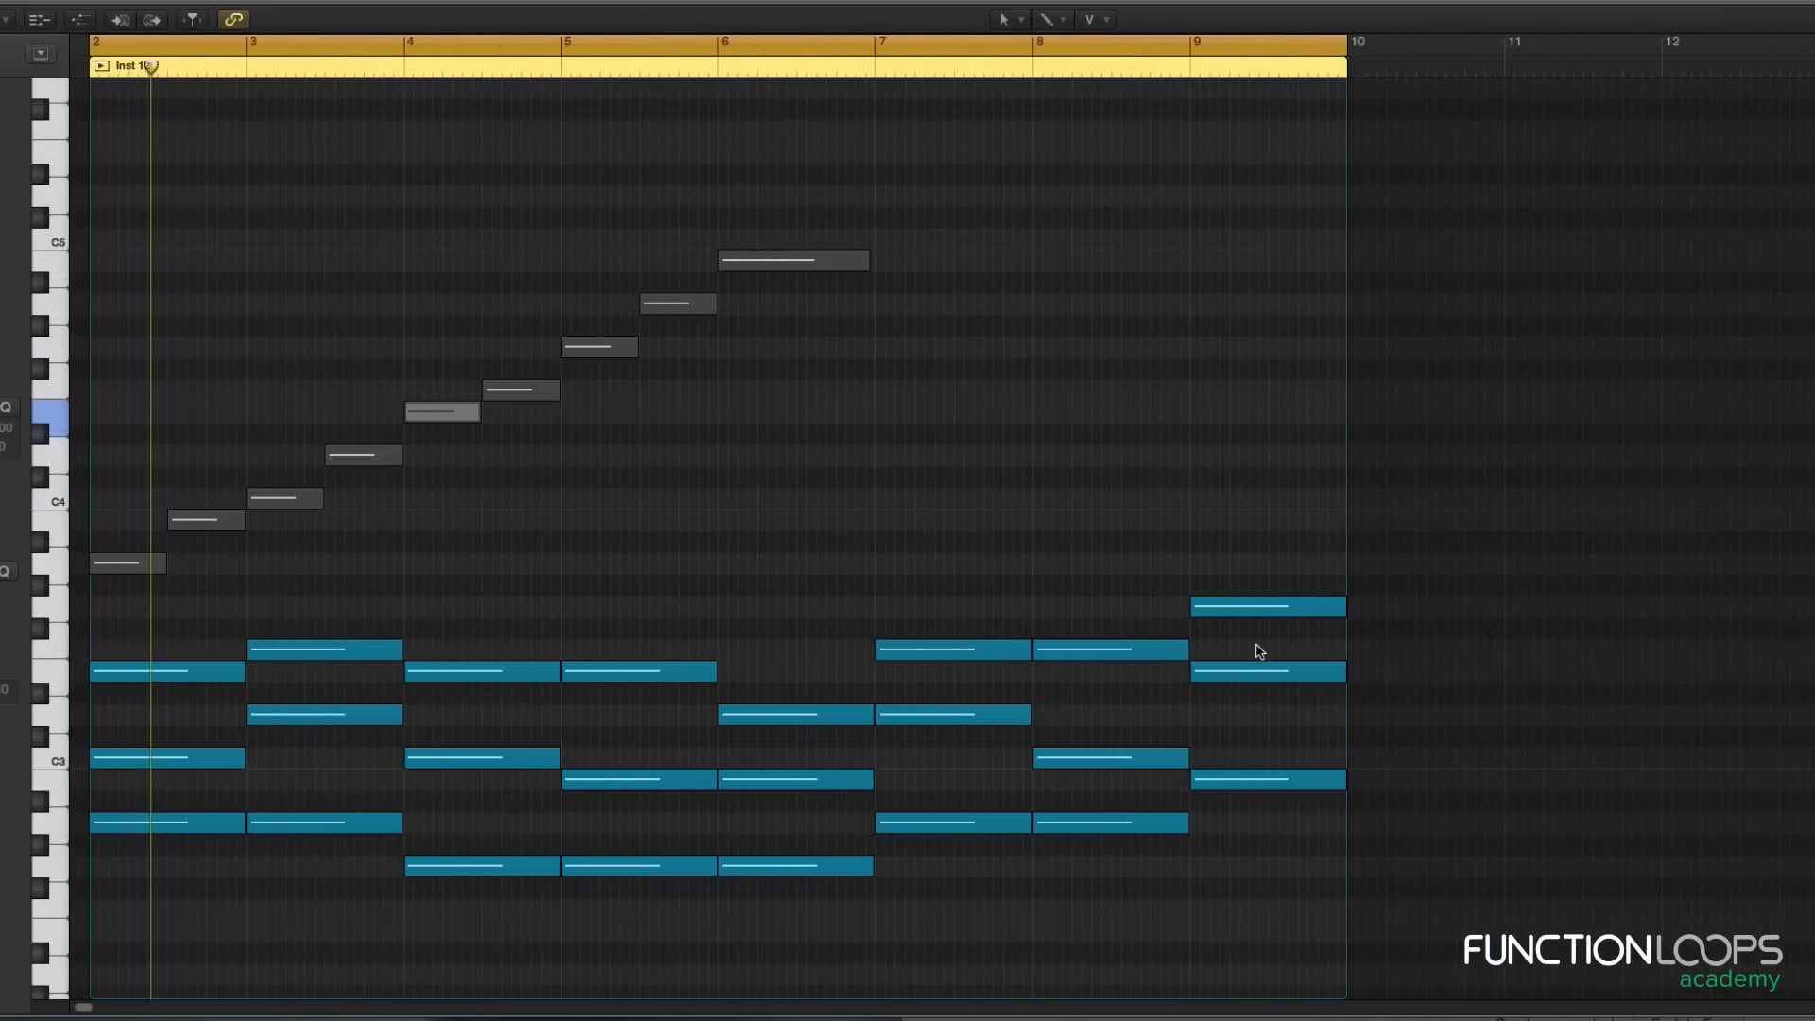
left_click(1257, 610)
mouse_move(1257, 602)
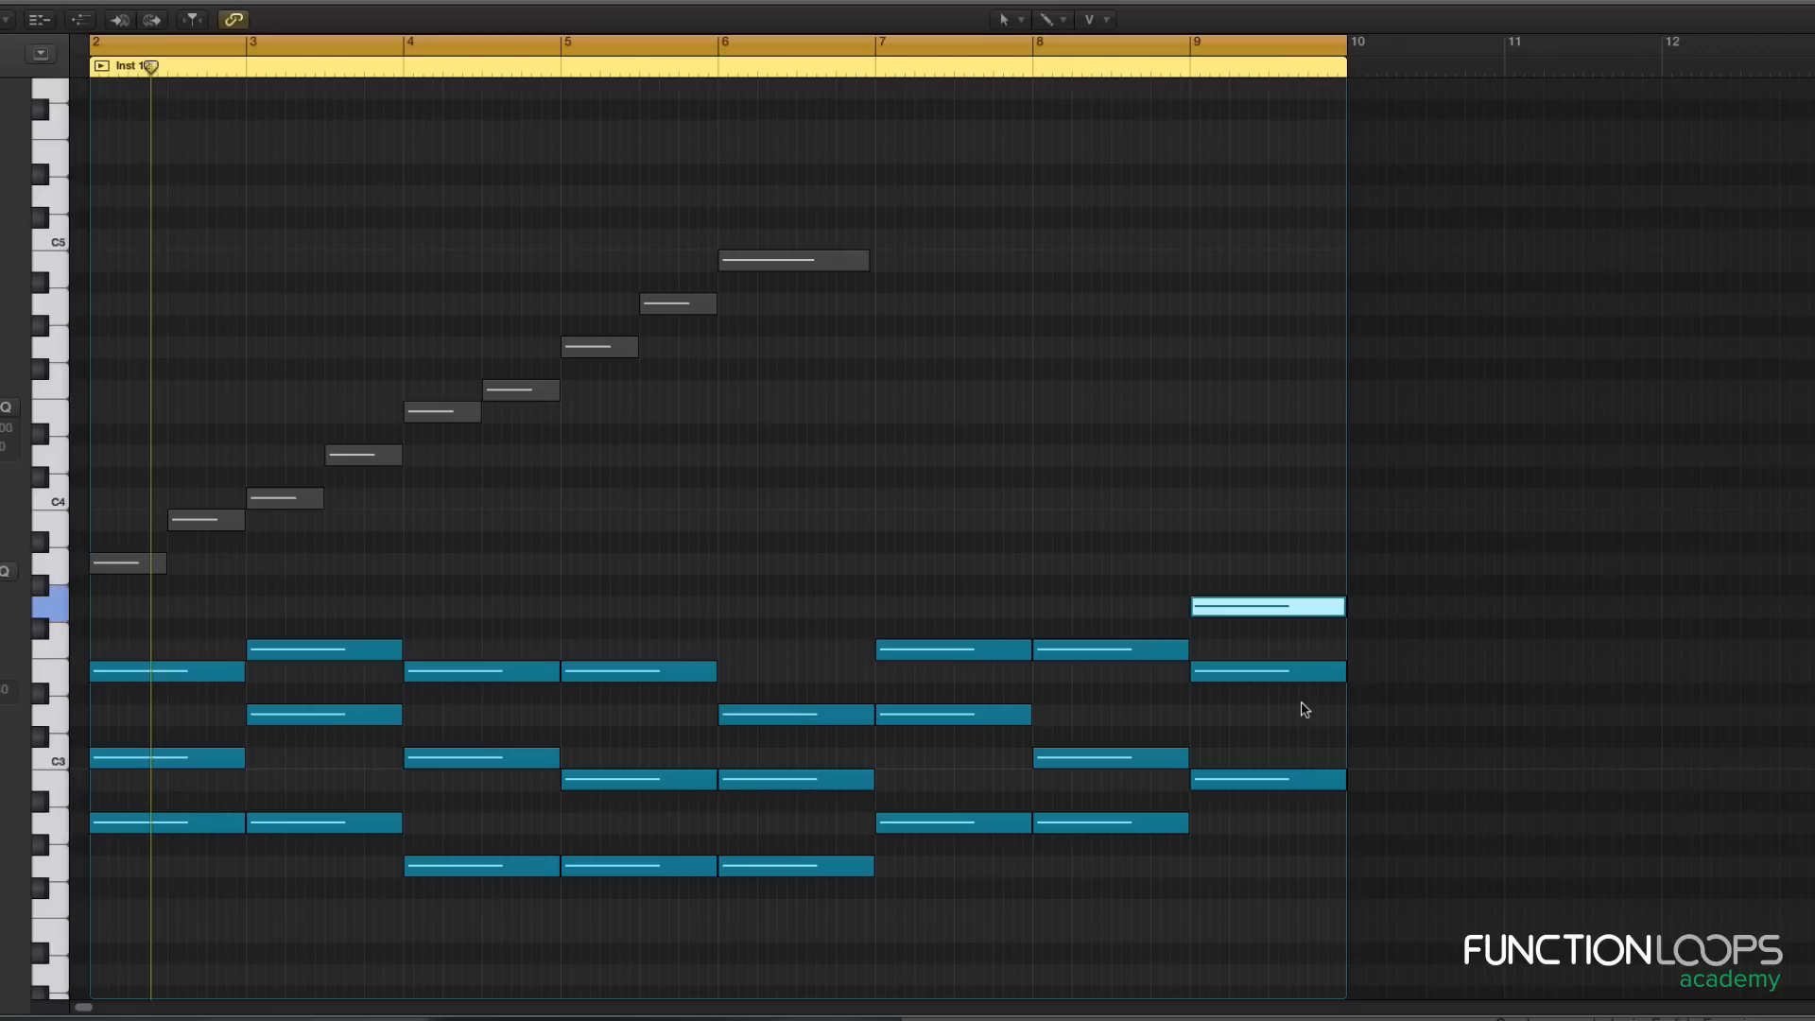
left_click(1271, 628)
left_click(1267, 605)
left_click_drag(1244, 599, 1245, 596)
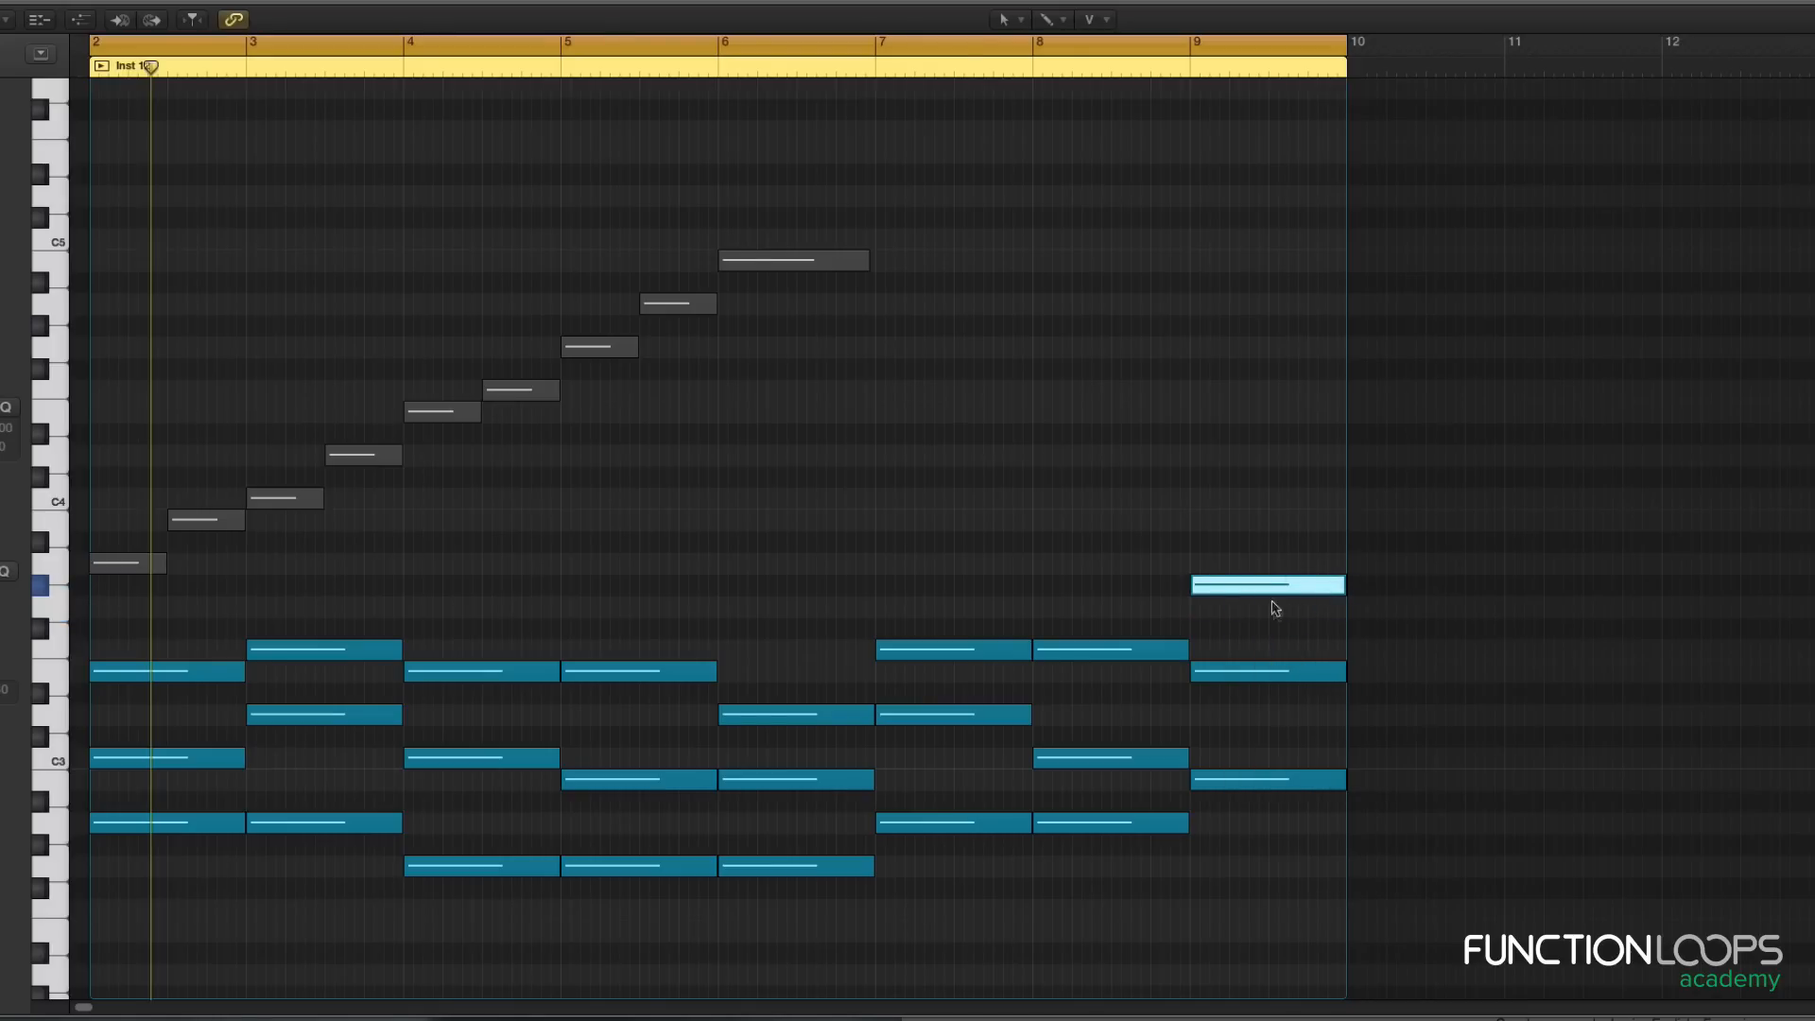
key("super+z")
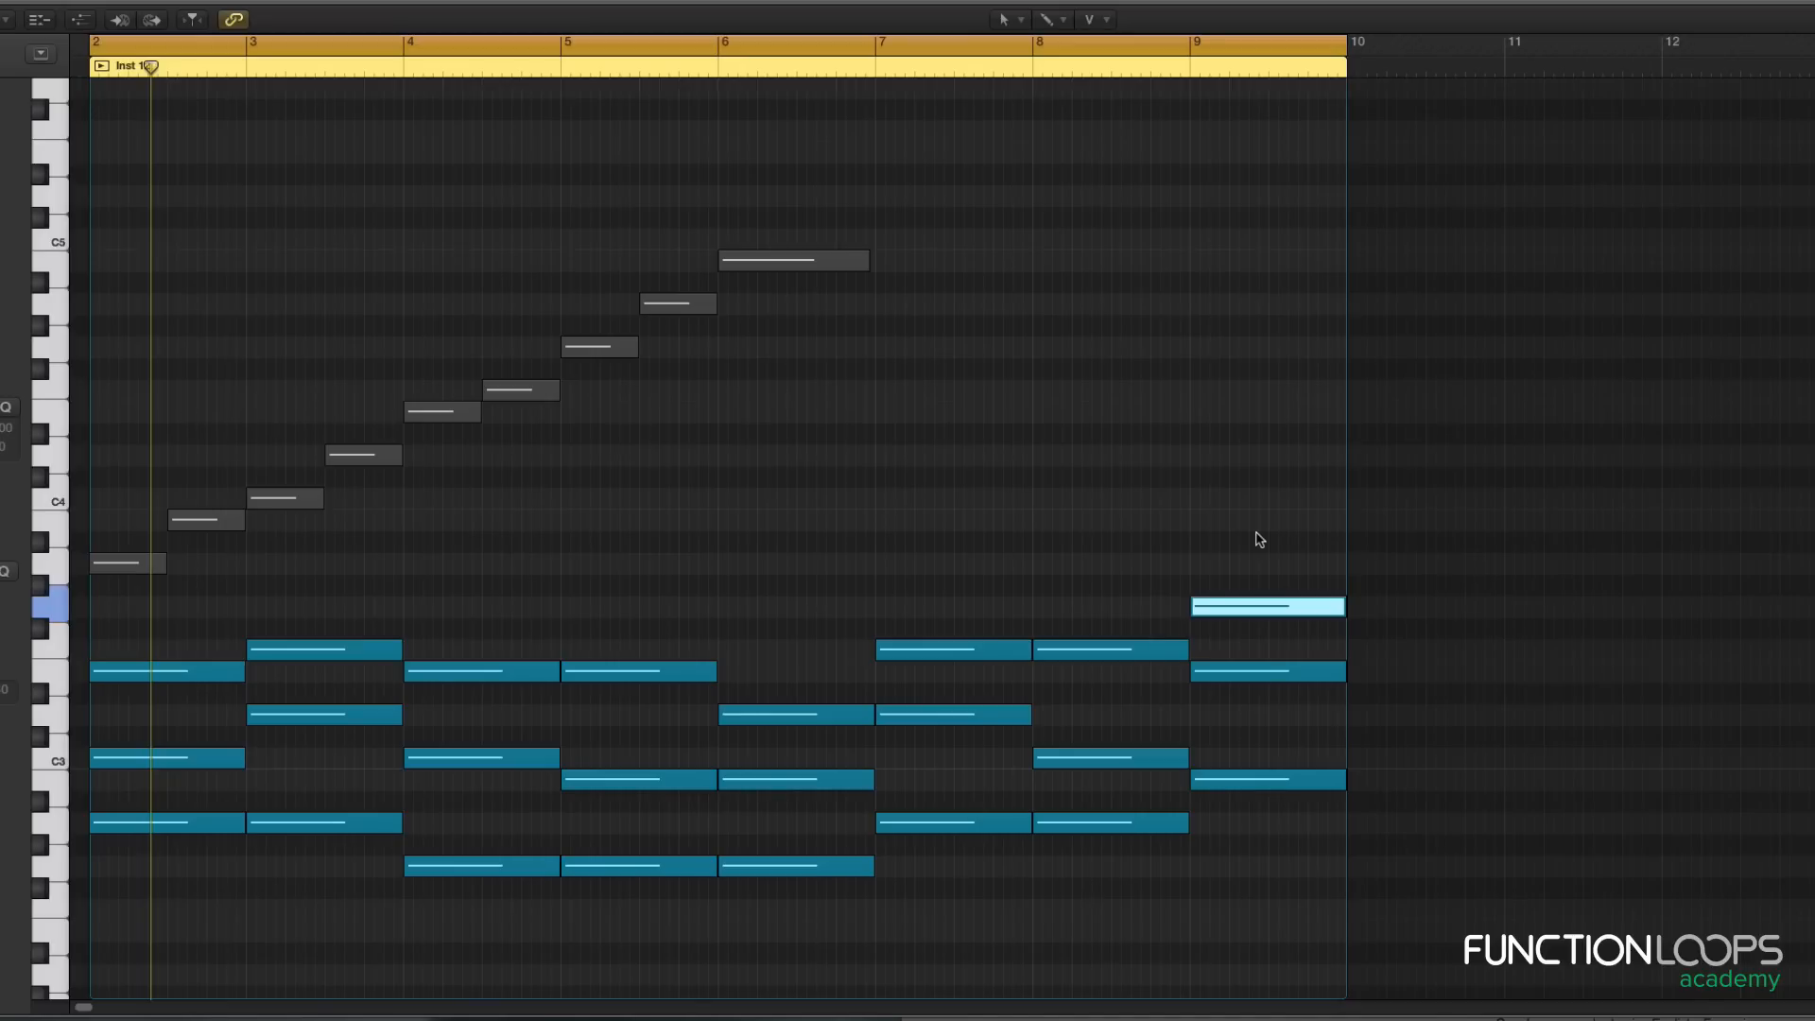
Step: Raise the top G3 of the bar 9 chord one semitone to G#3 and audition it
scroll(1257, 535, "up", 3)
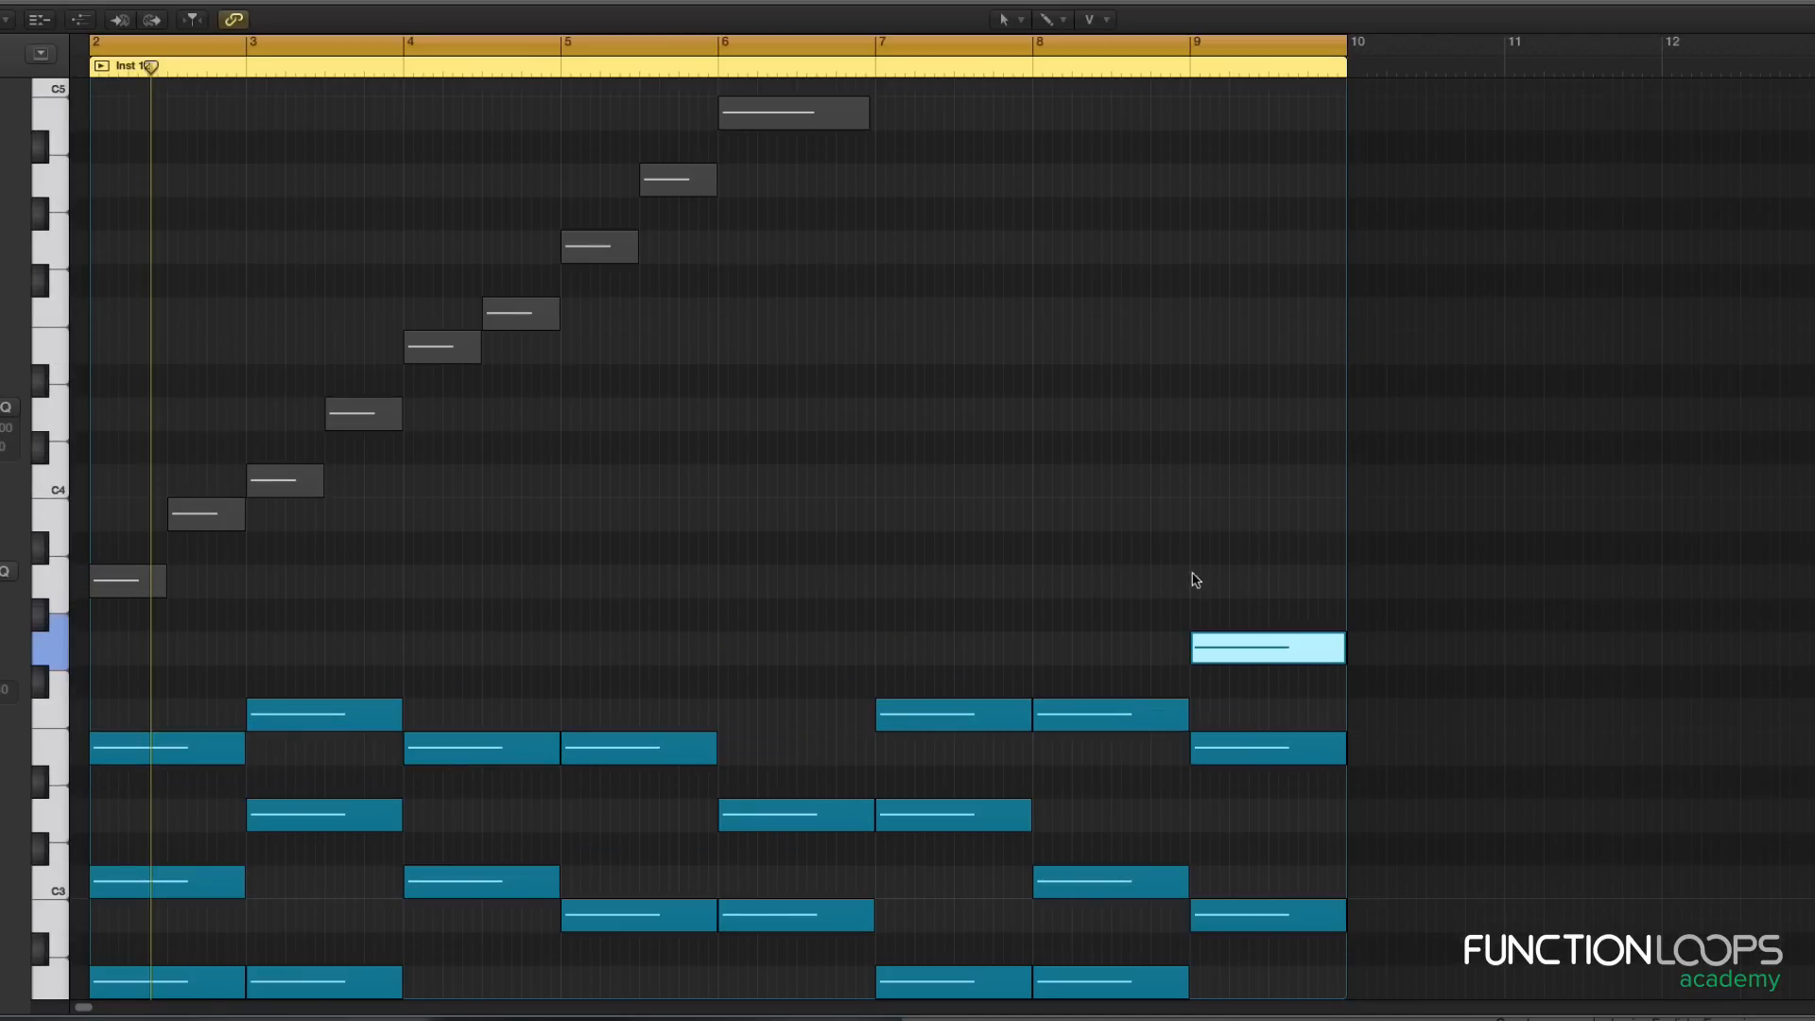
left_click(1234, 649)
mouse_move(1248, 664)
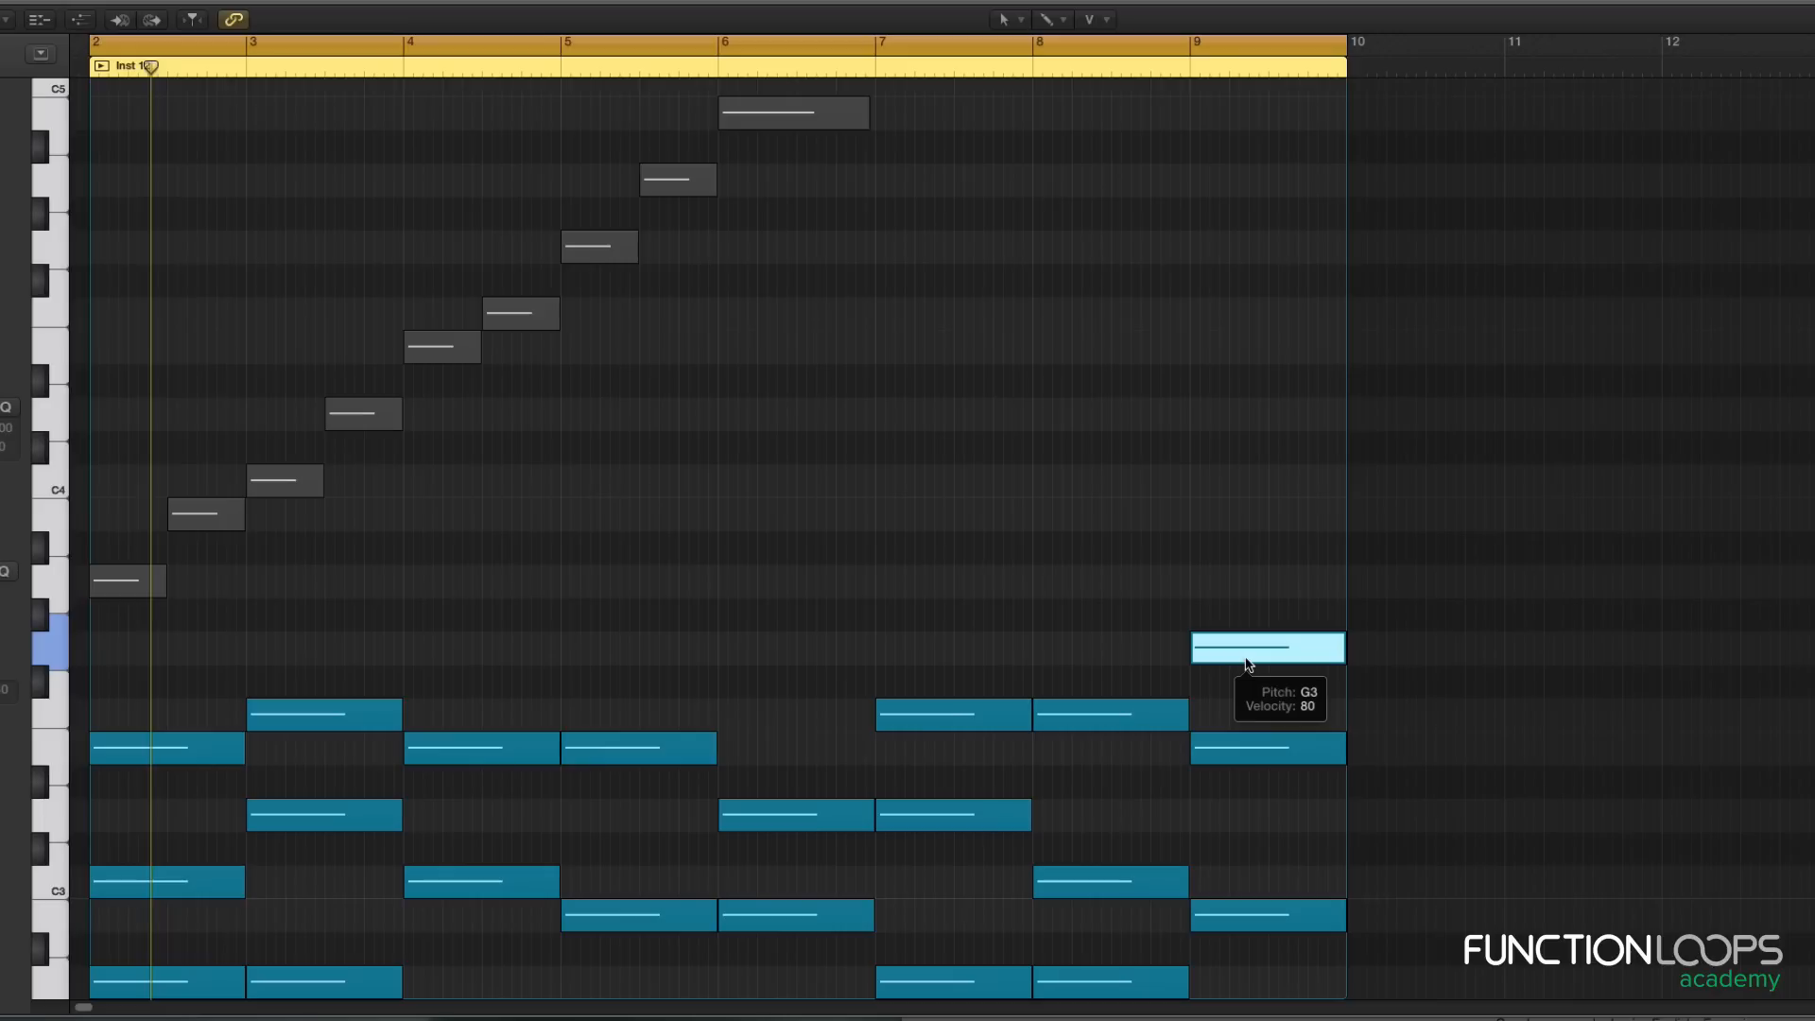
key("alt+Up")
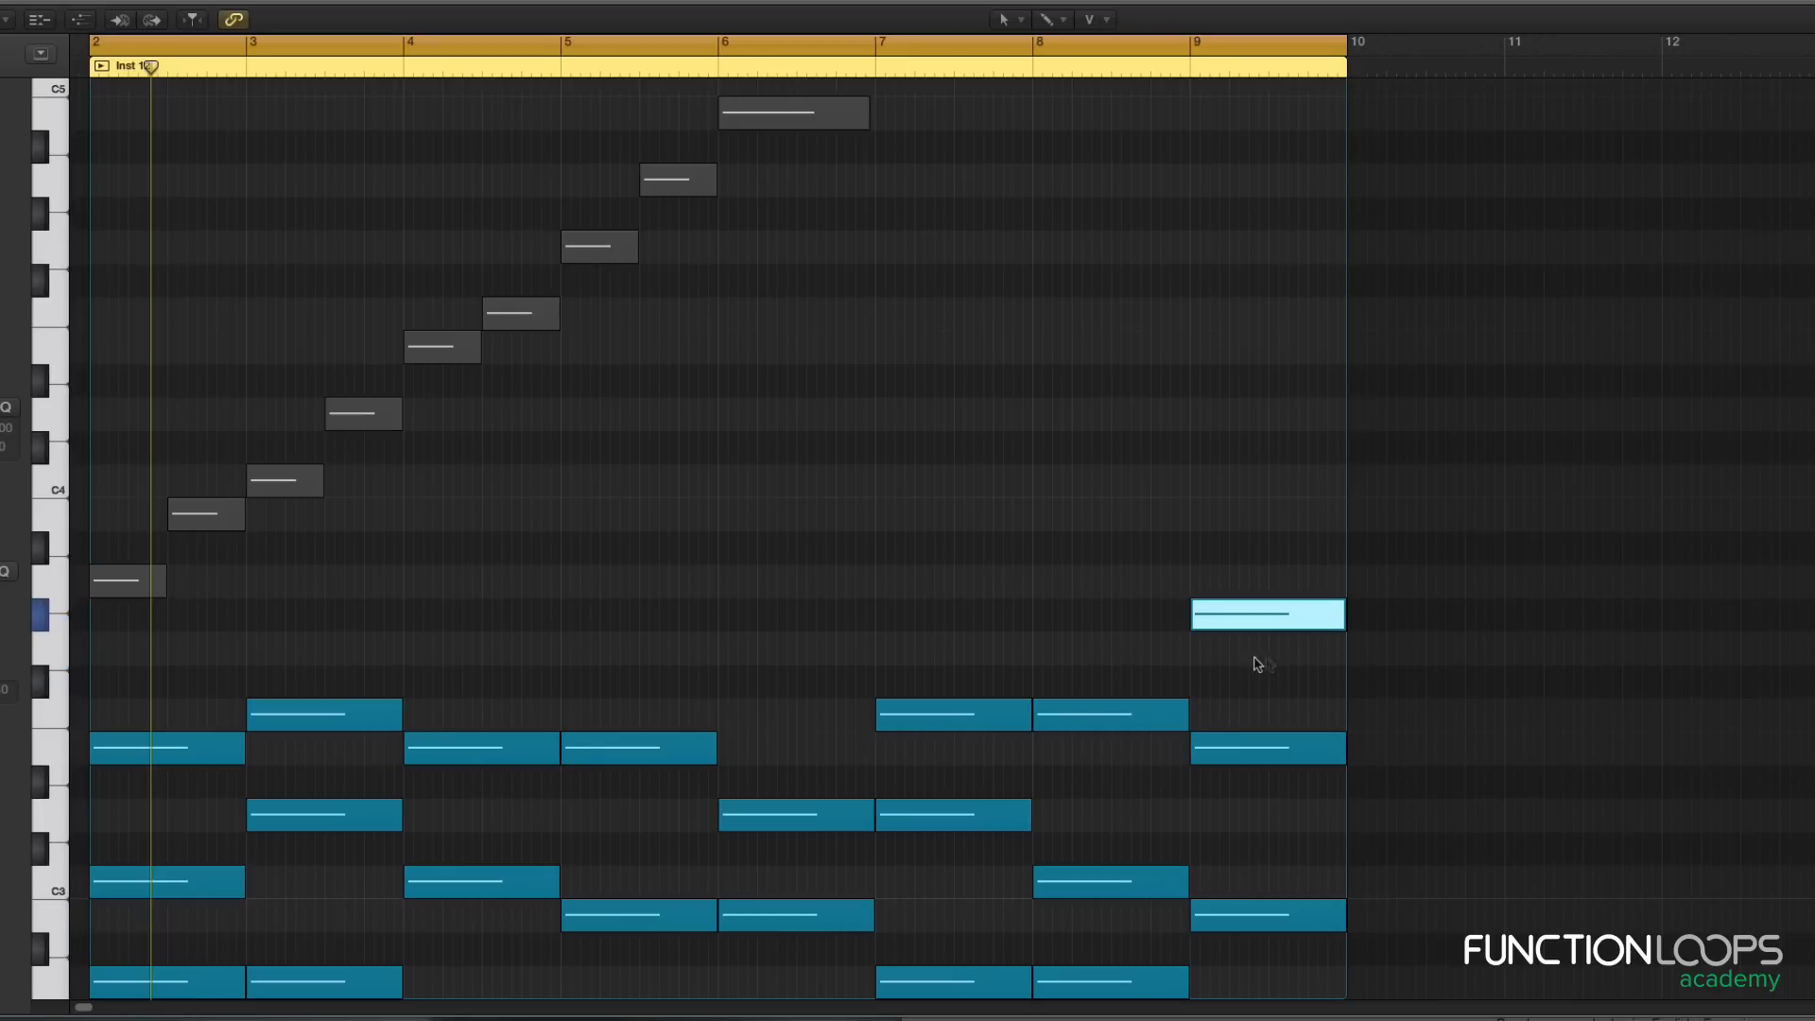
scroll(1262, 661, "down", 1)
scroll(1264, 614, "right", 2)
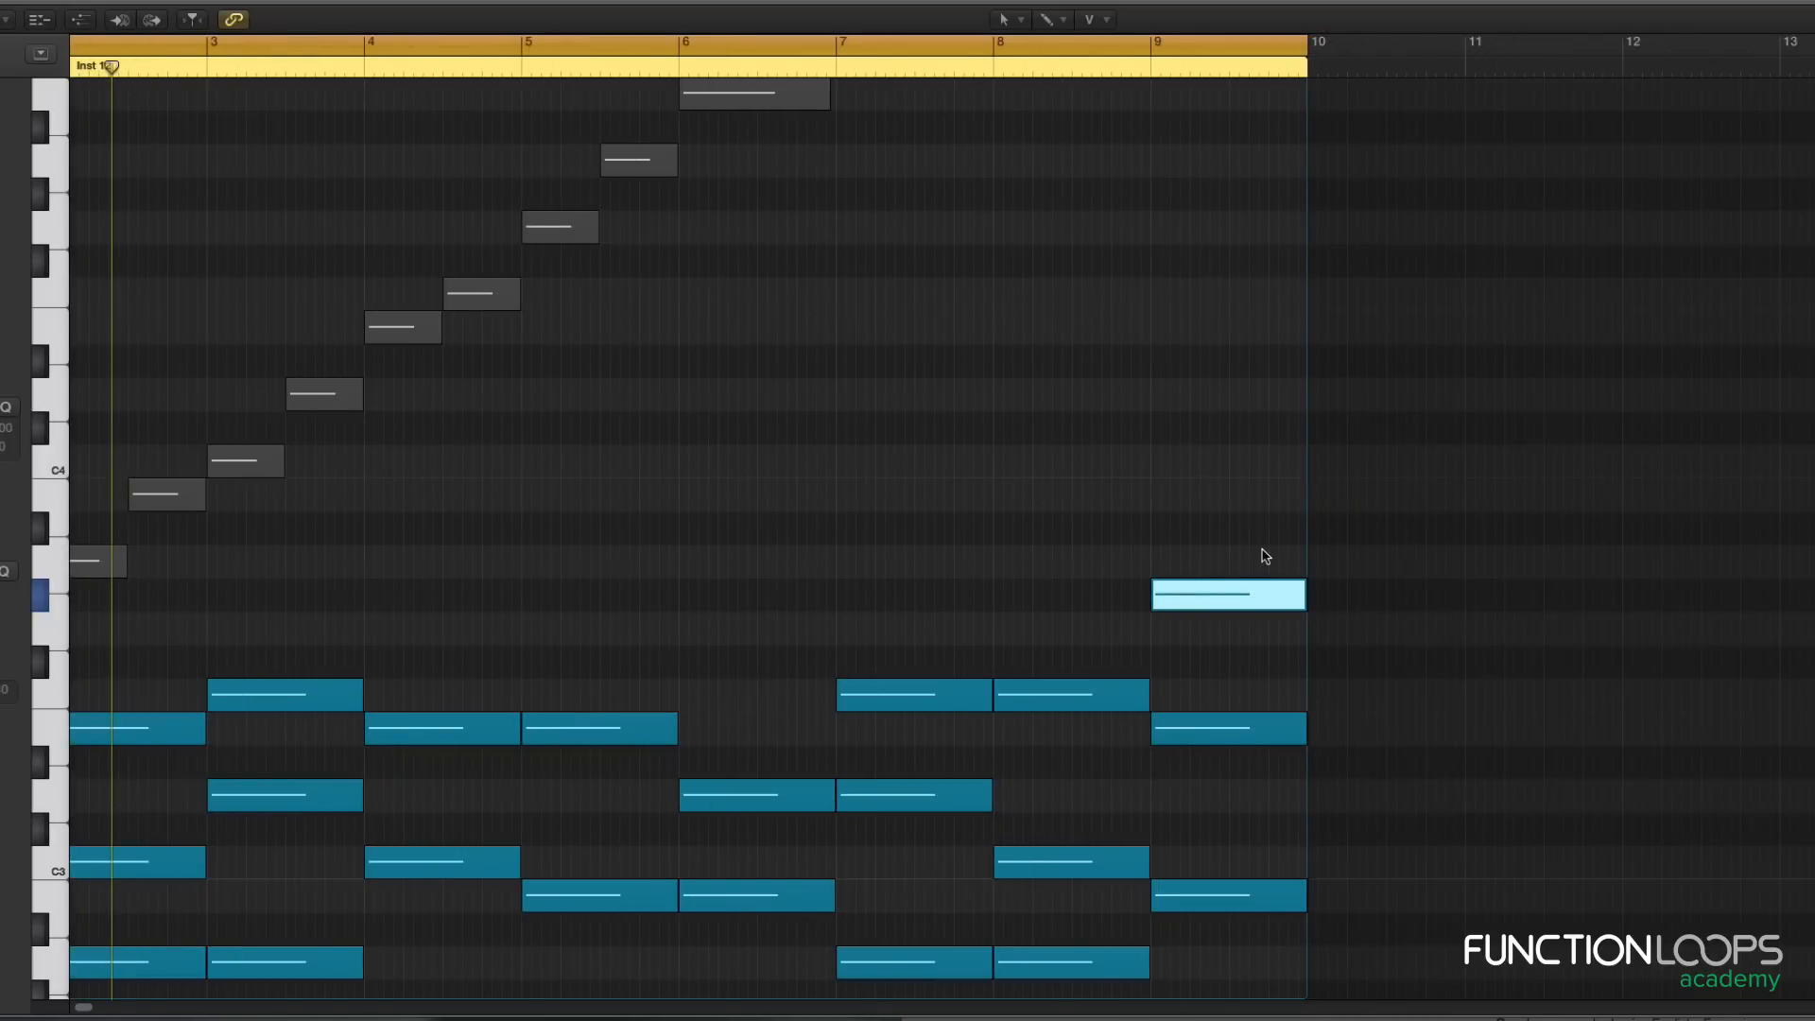
left_click(1232, 664)
left_click(1236, 590)
scroll(1246, 586, "down", 2)
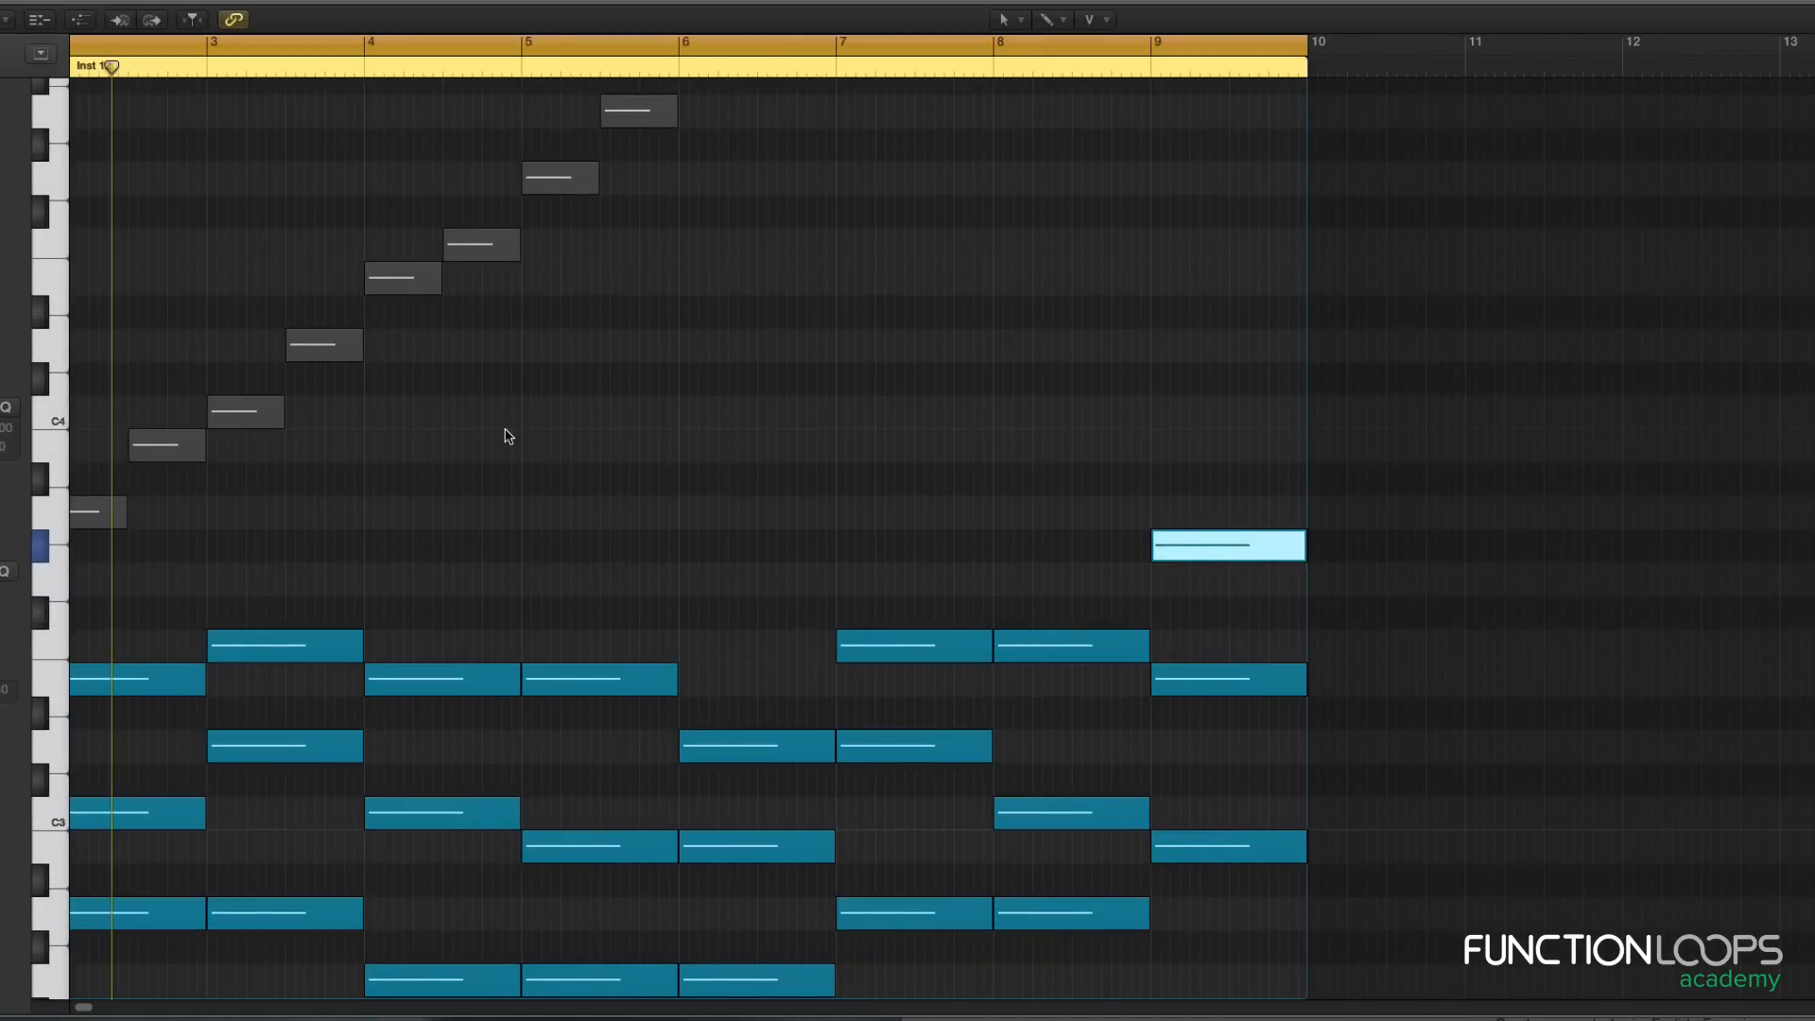
Step: Lower the top note of the bar 9 chord back to G3 and play the final bars for comparison
scroll(508, 435, "left", 3)
scroll(1305, 638, "down", 3)
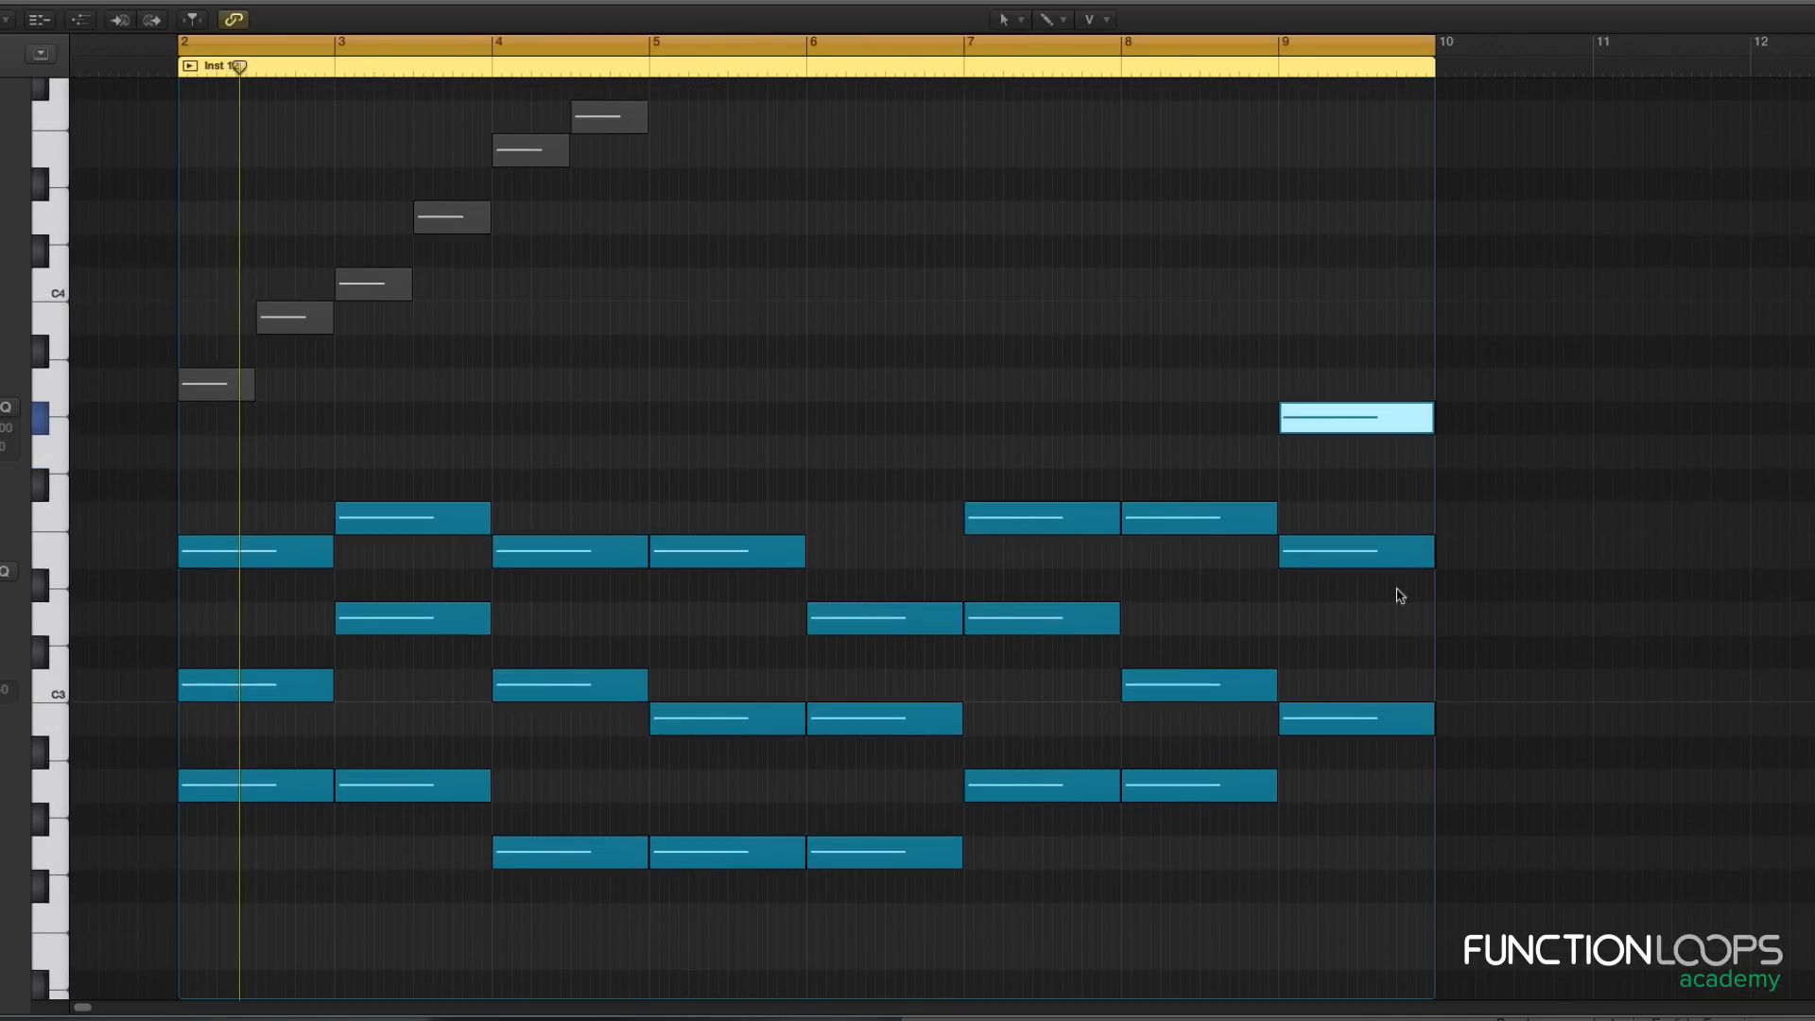
scroll(1400, 594, "up", 1)
scroll(1397, 593, "down", 3)
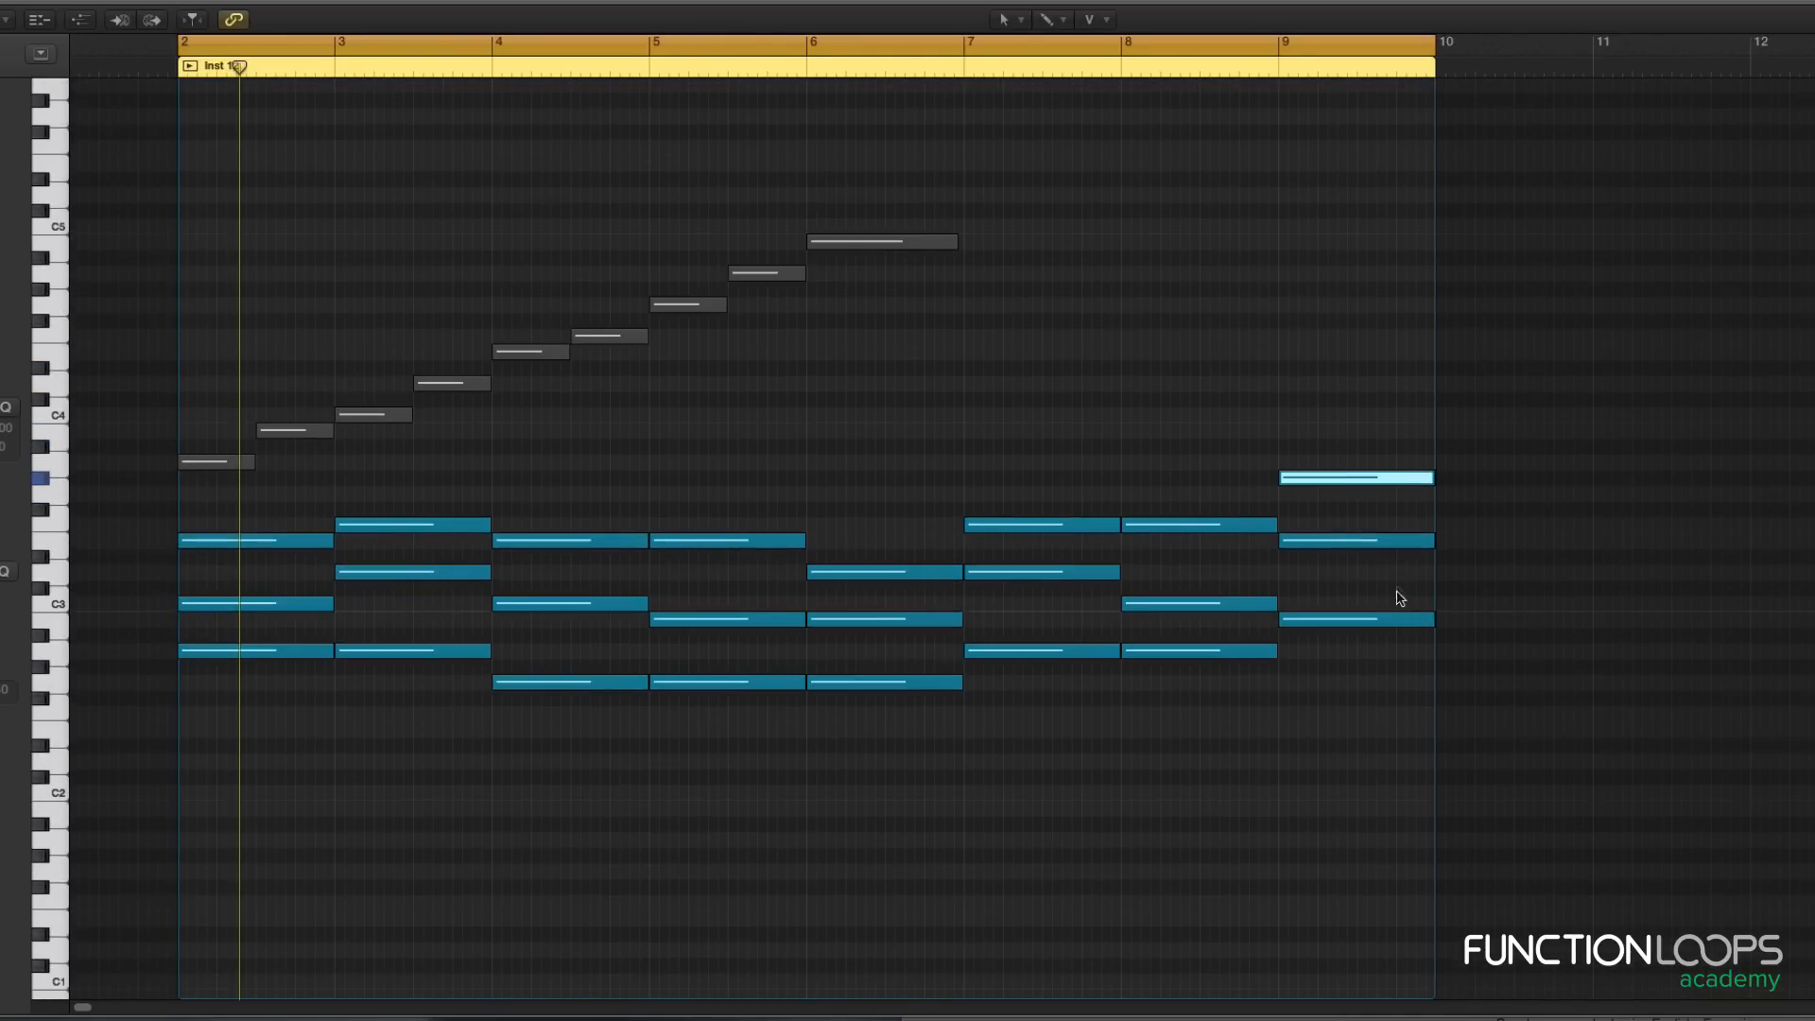
key("c")
left_click_drag(1327, 439, 1357, 496)
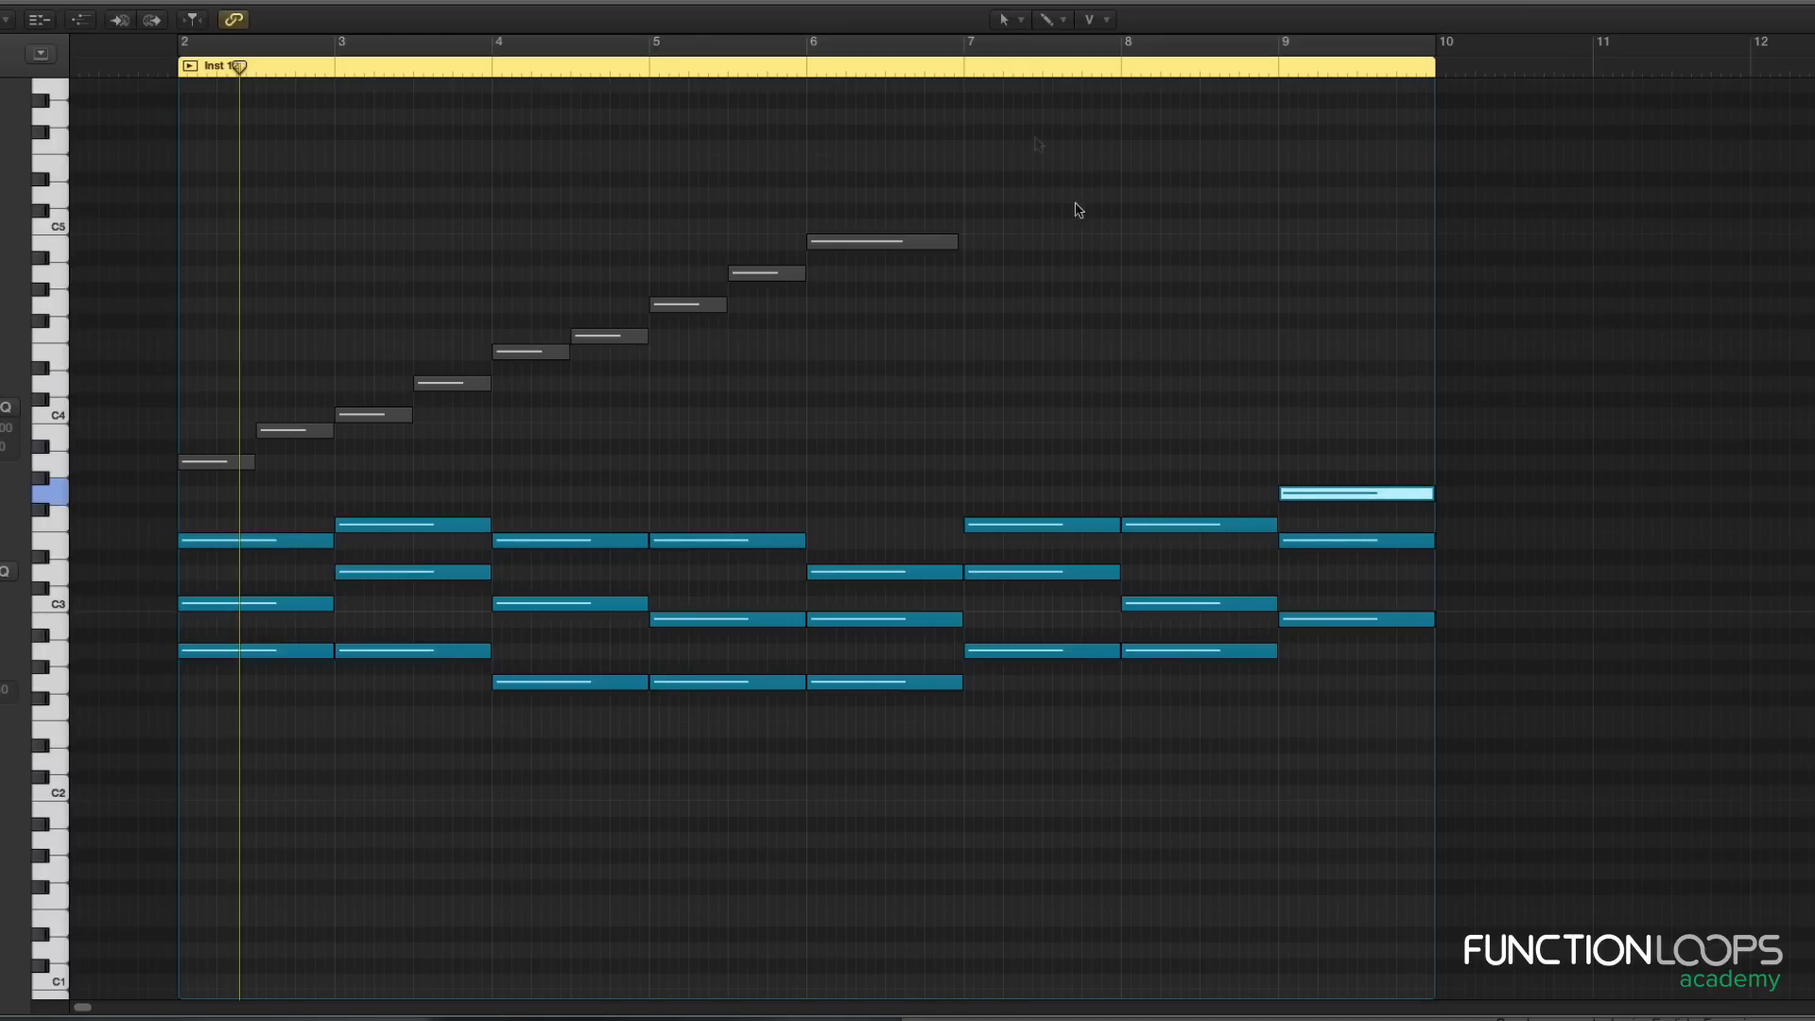
left_click(961, 71)
key("space")
key("c")
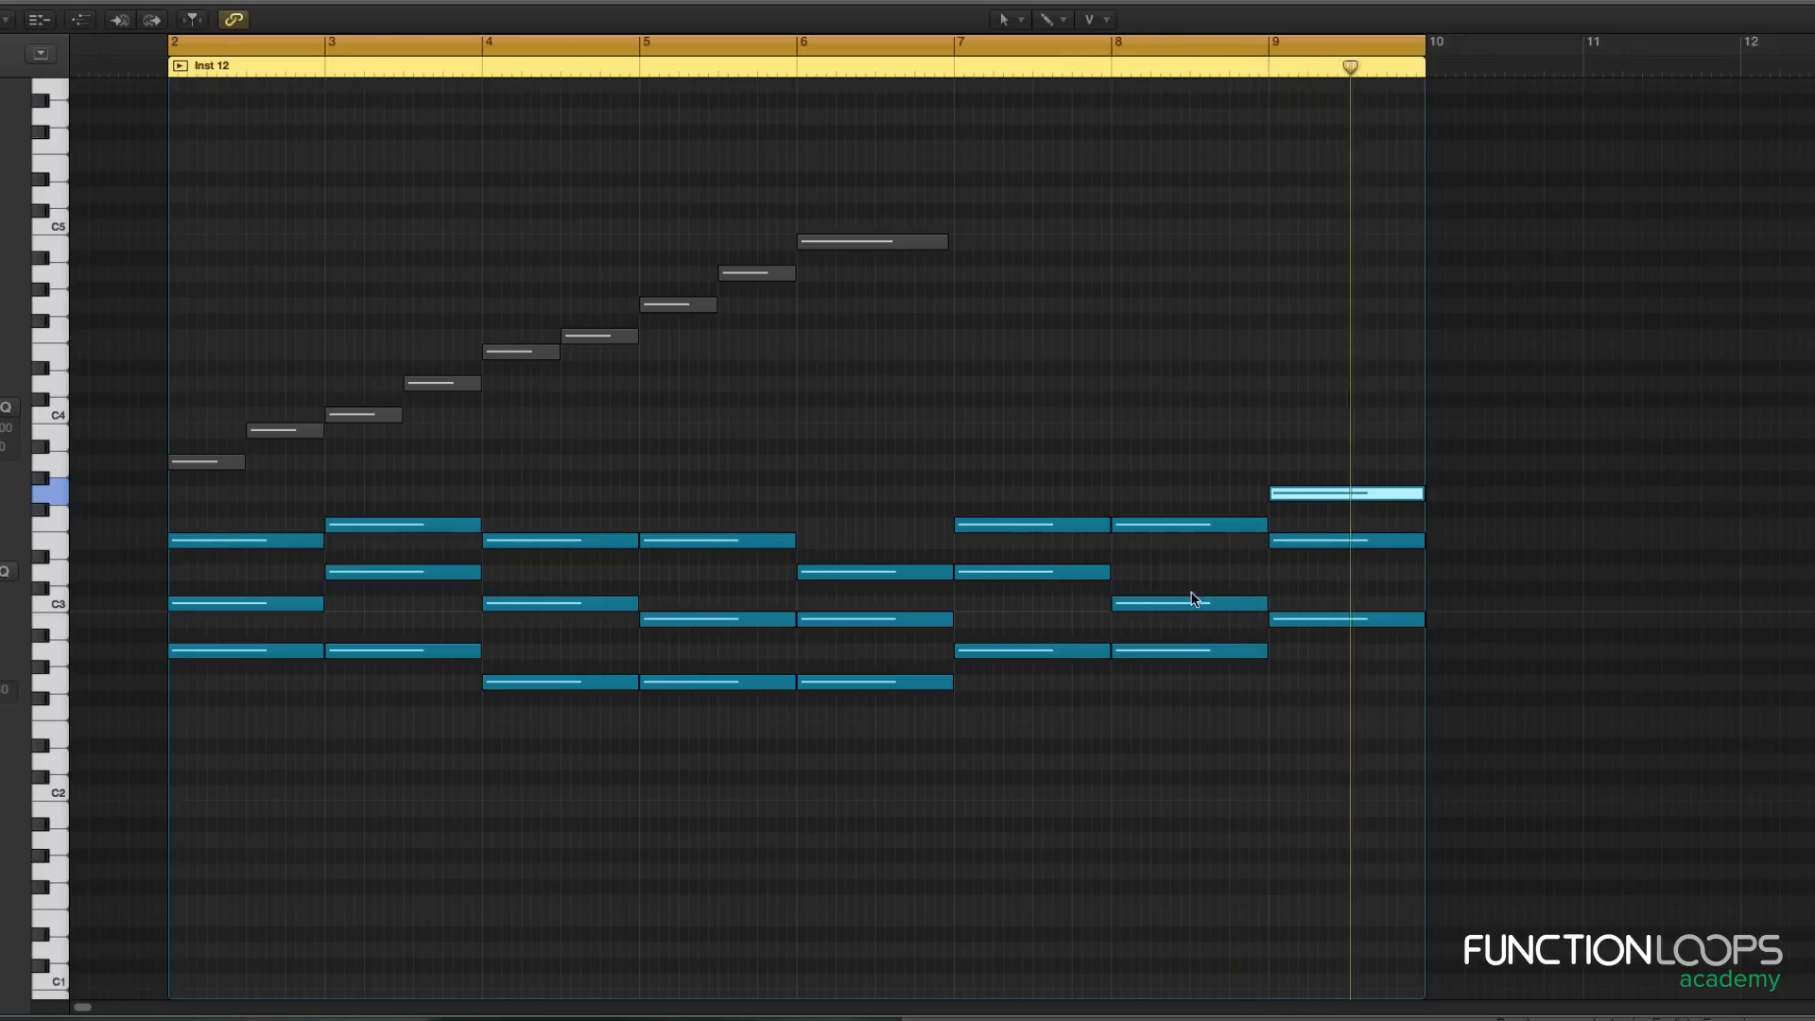
key("space")
Step: Transpose the top note of the bar 9 chord up a semitone to G#3 again and play back the ending
key("c")
left_click_drag(1357, 455, 1369, 507)
key("alt+Up")
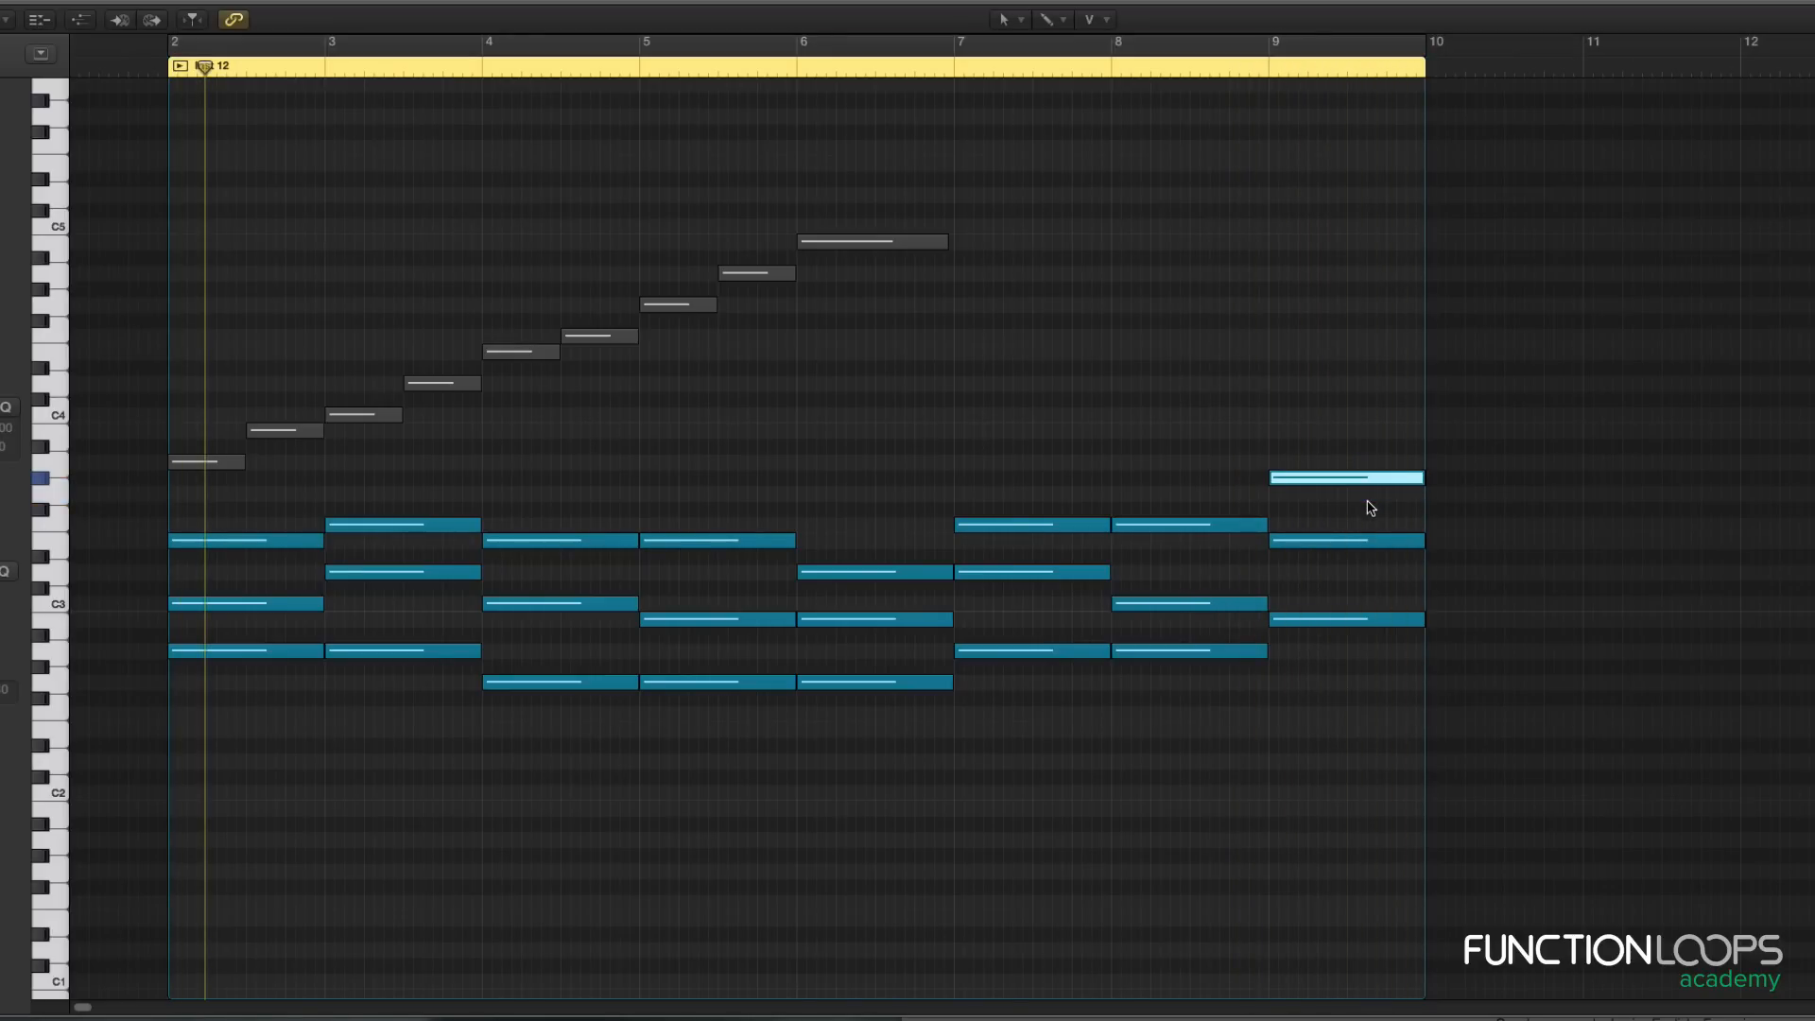
key("c")
double_click(1074, 69)
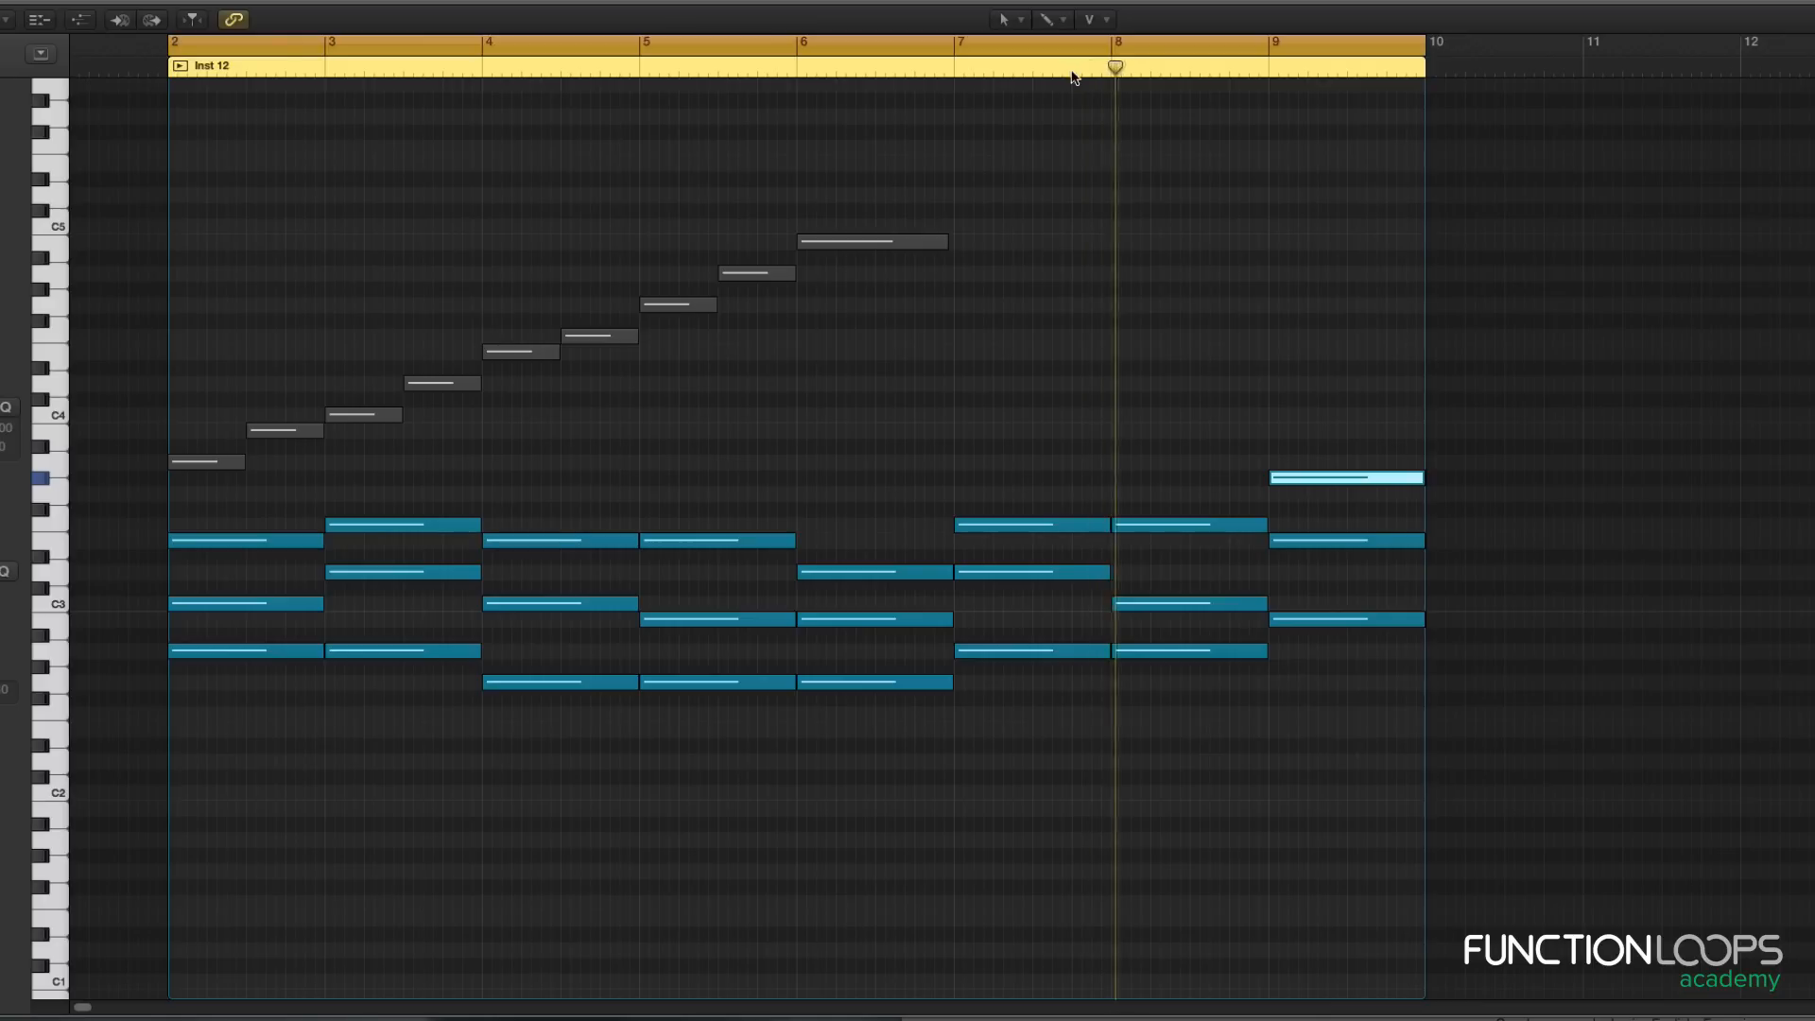
scroll(1042, 279, "right", 1)
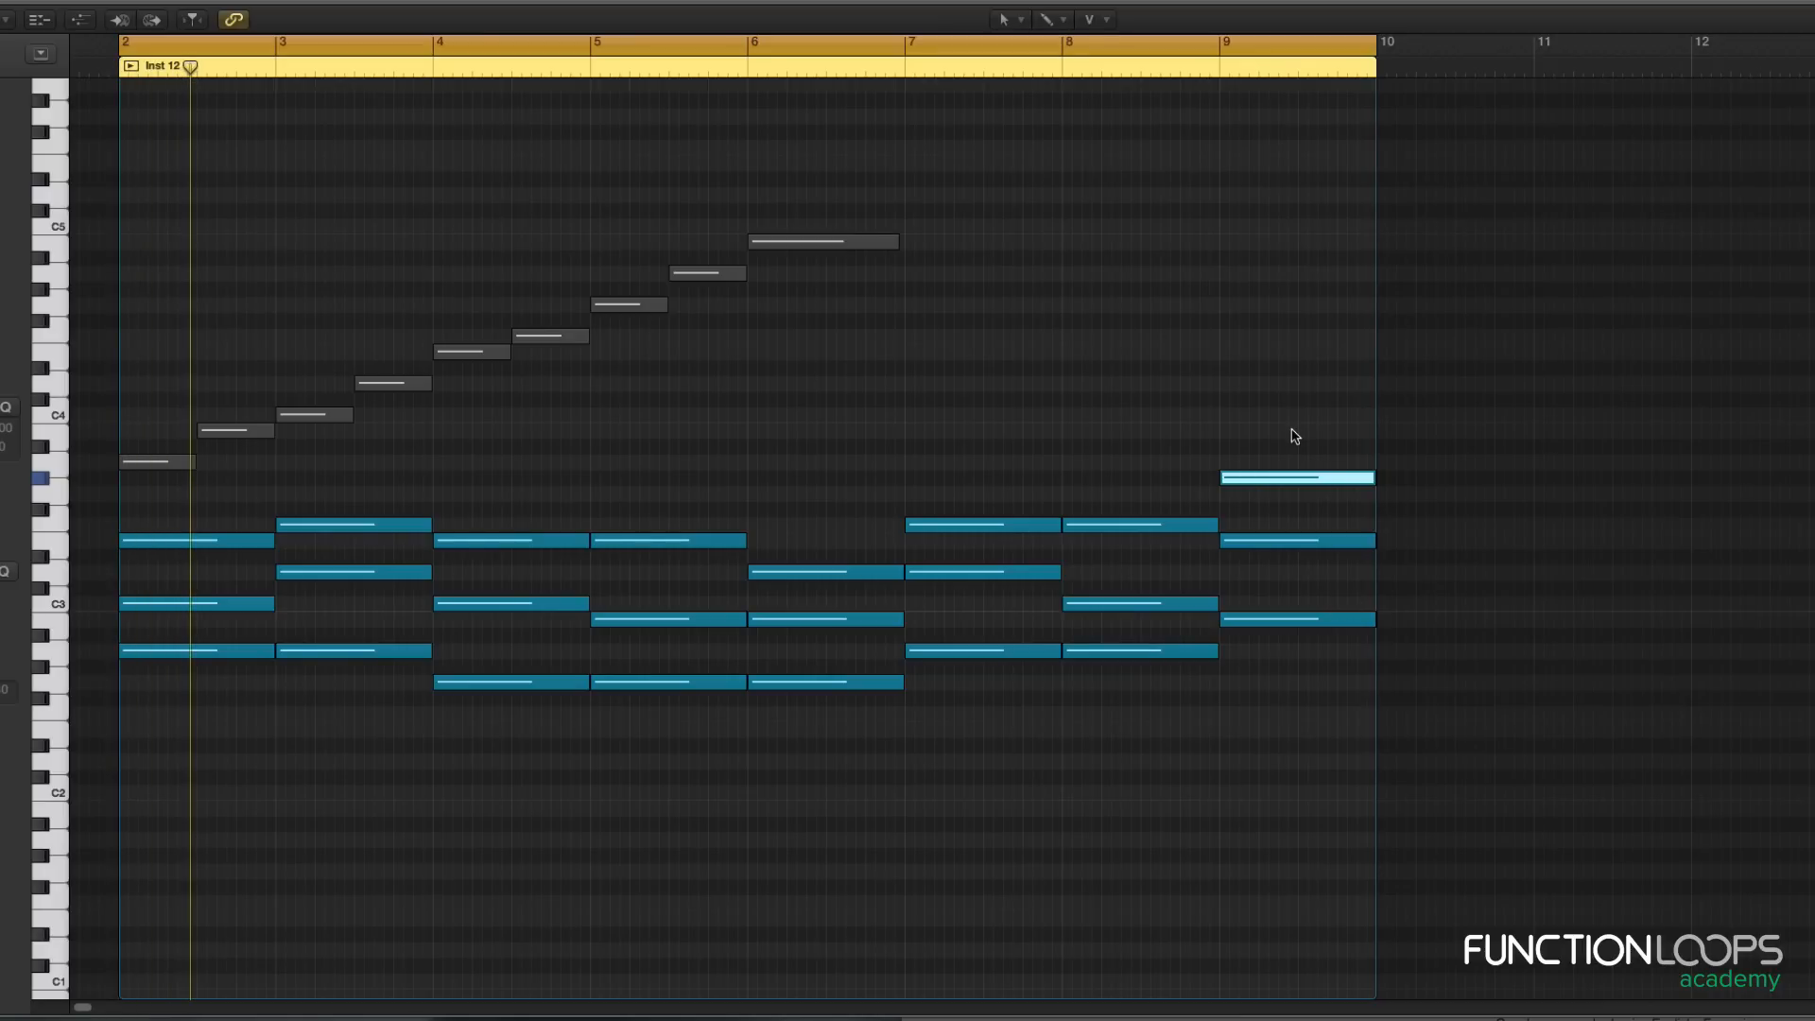
Step: Turn off cycle playback and play the ending of the progression from bar 7 and again from bar 8
key("c")
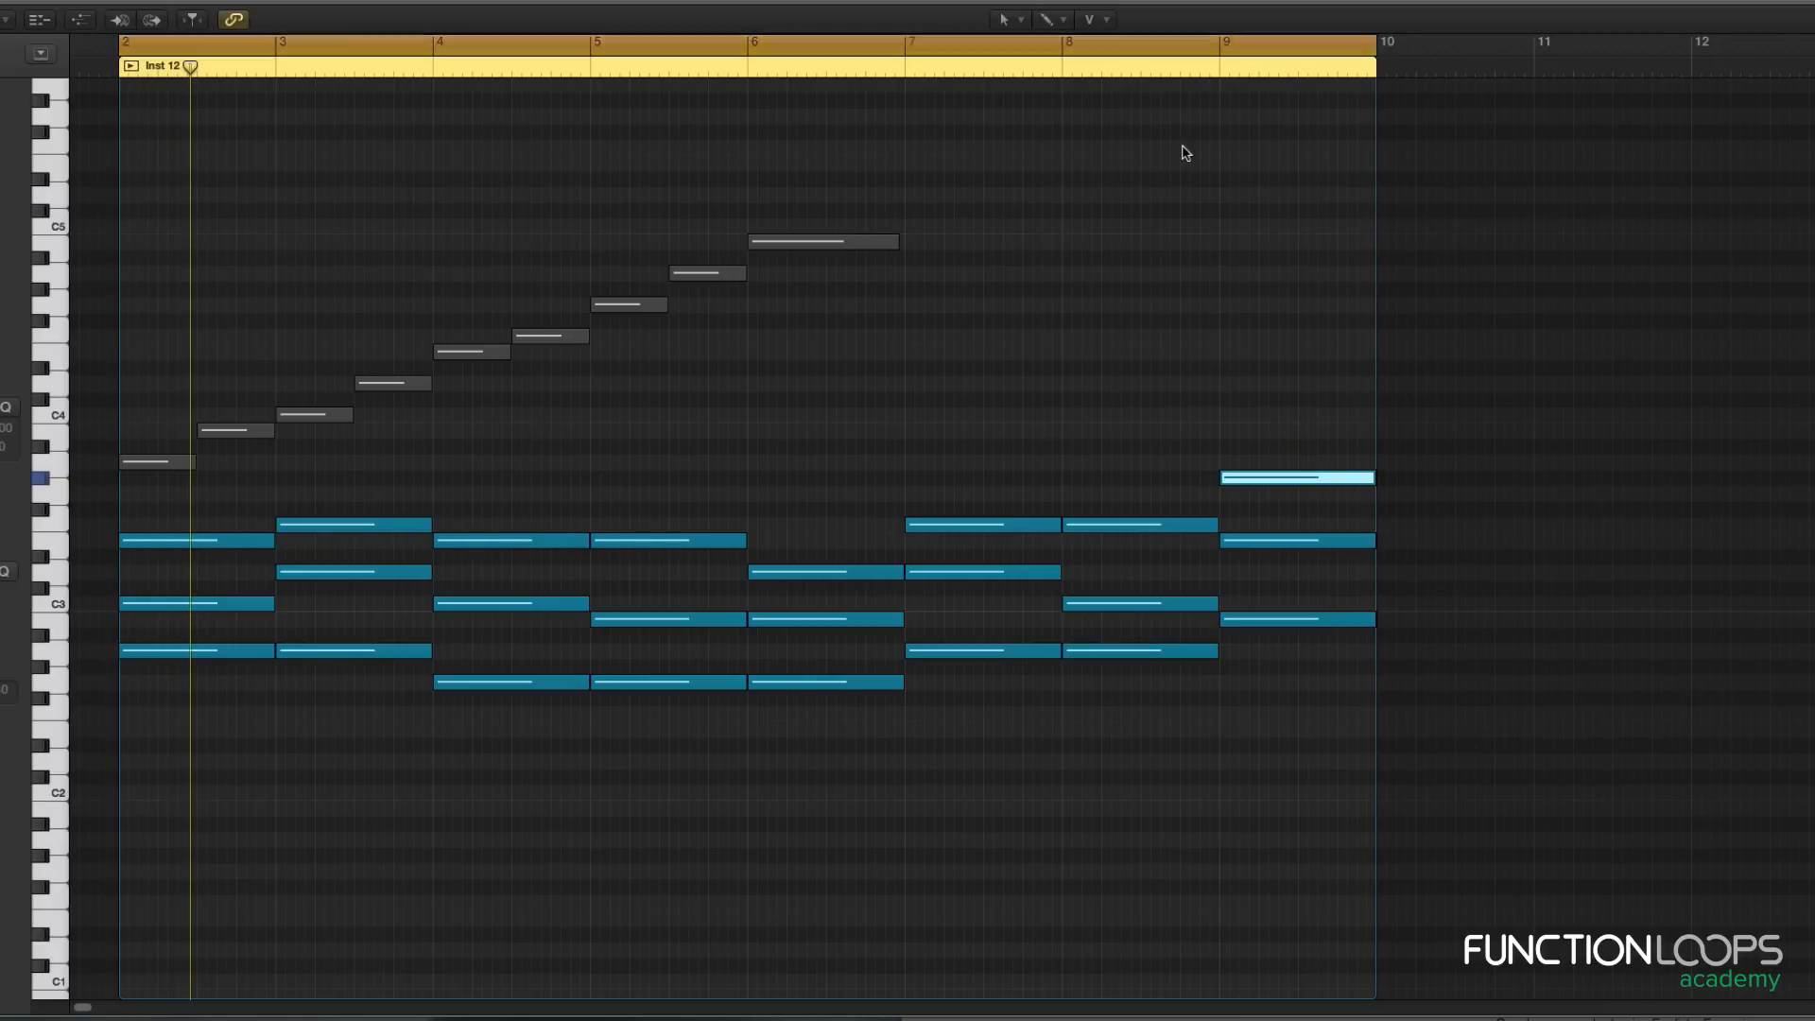
left_click(1041, 68)
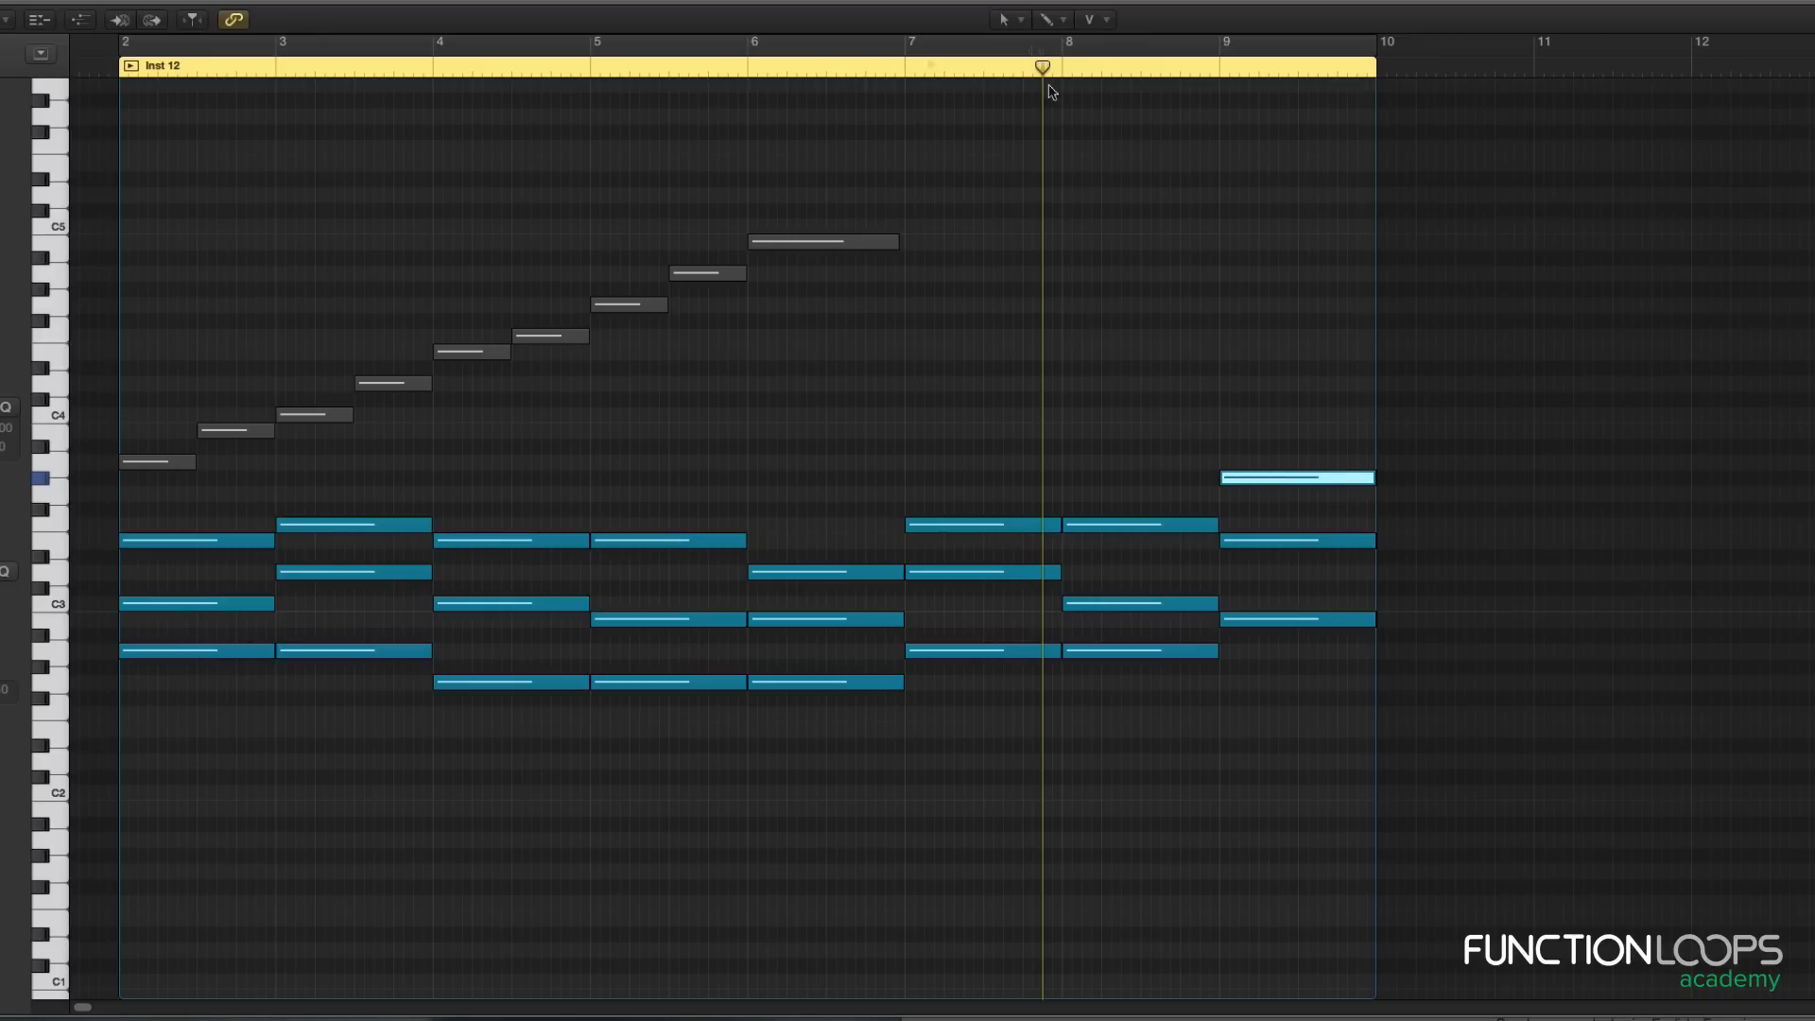
left_click(897, 66)
scroll(1024, 159, "right", 3)
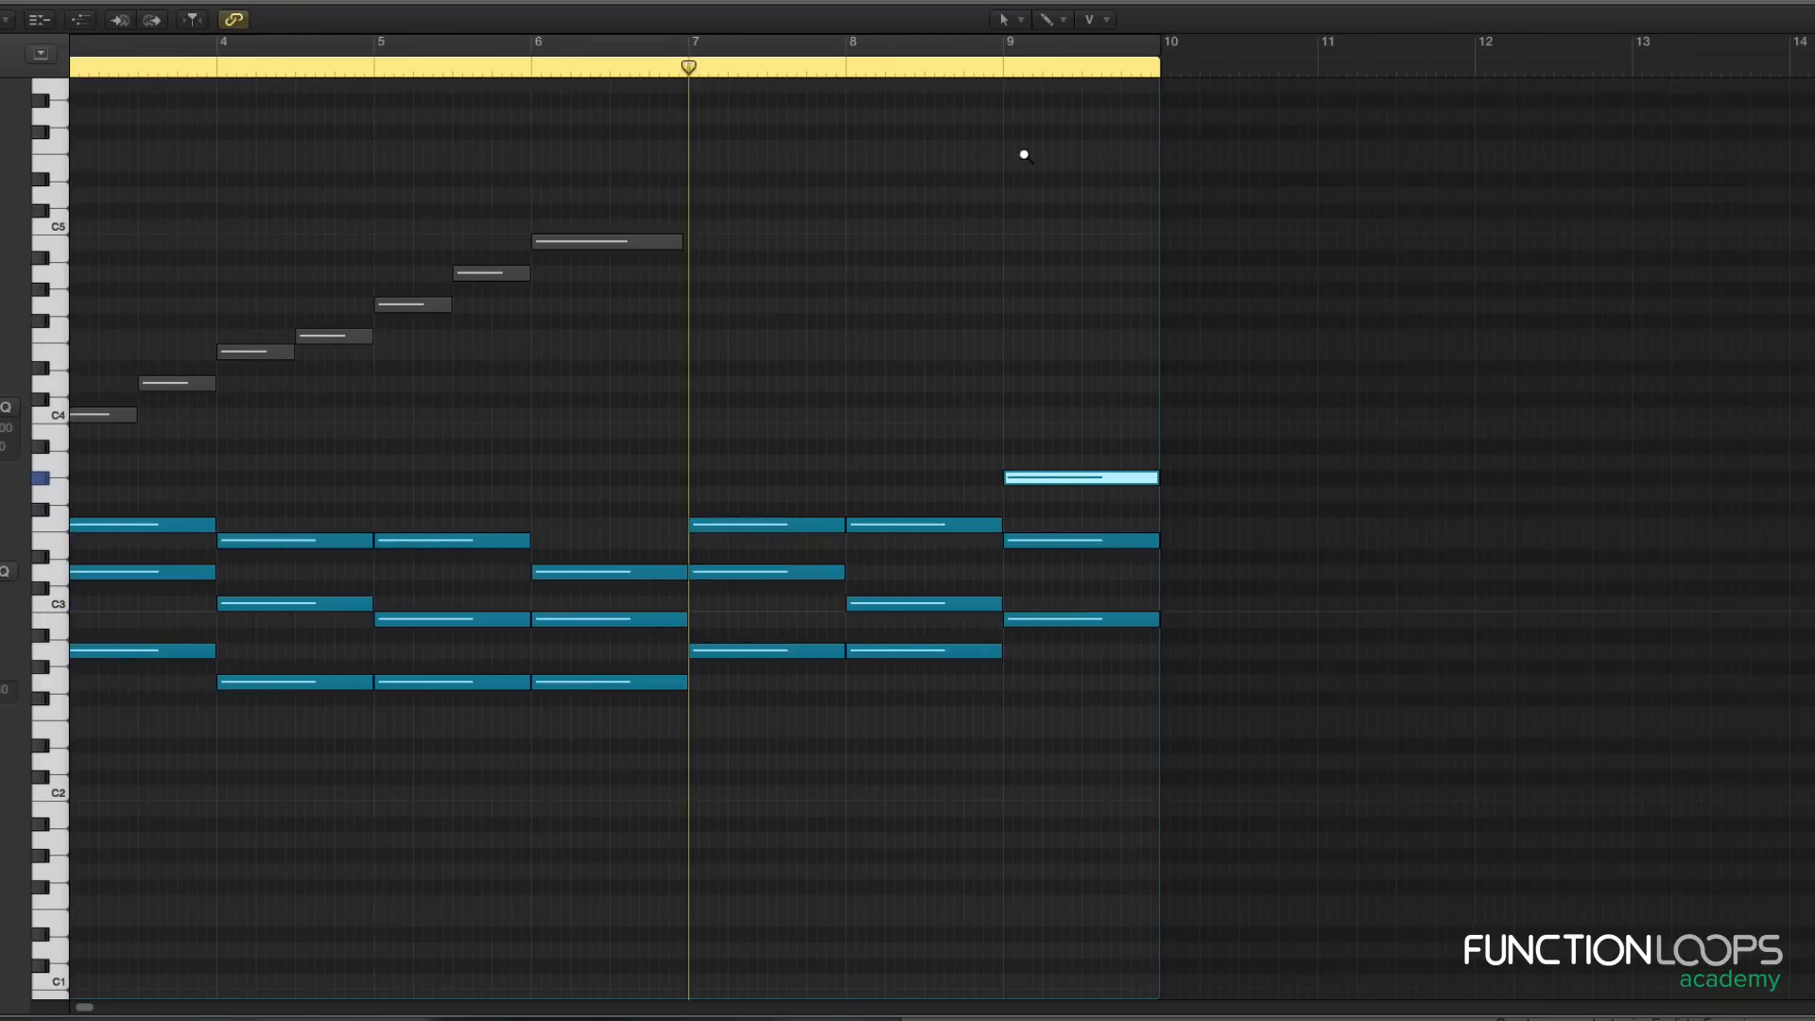
scroll(1025, 155, "up", 3)
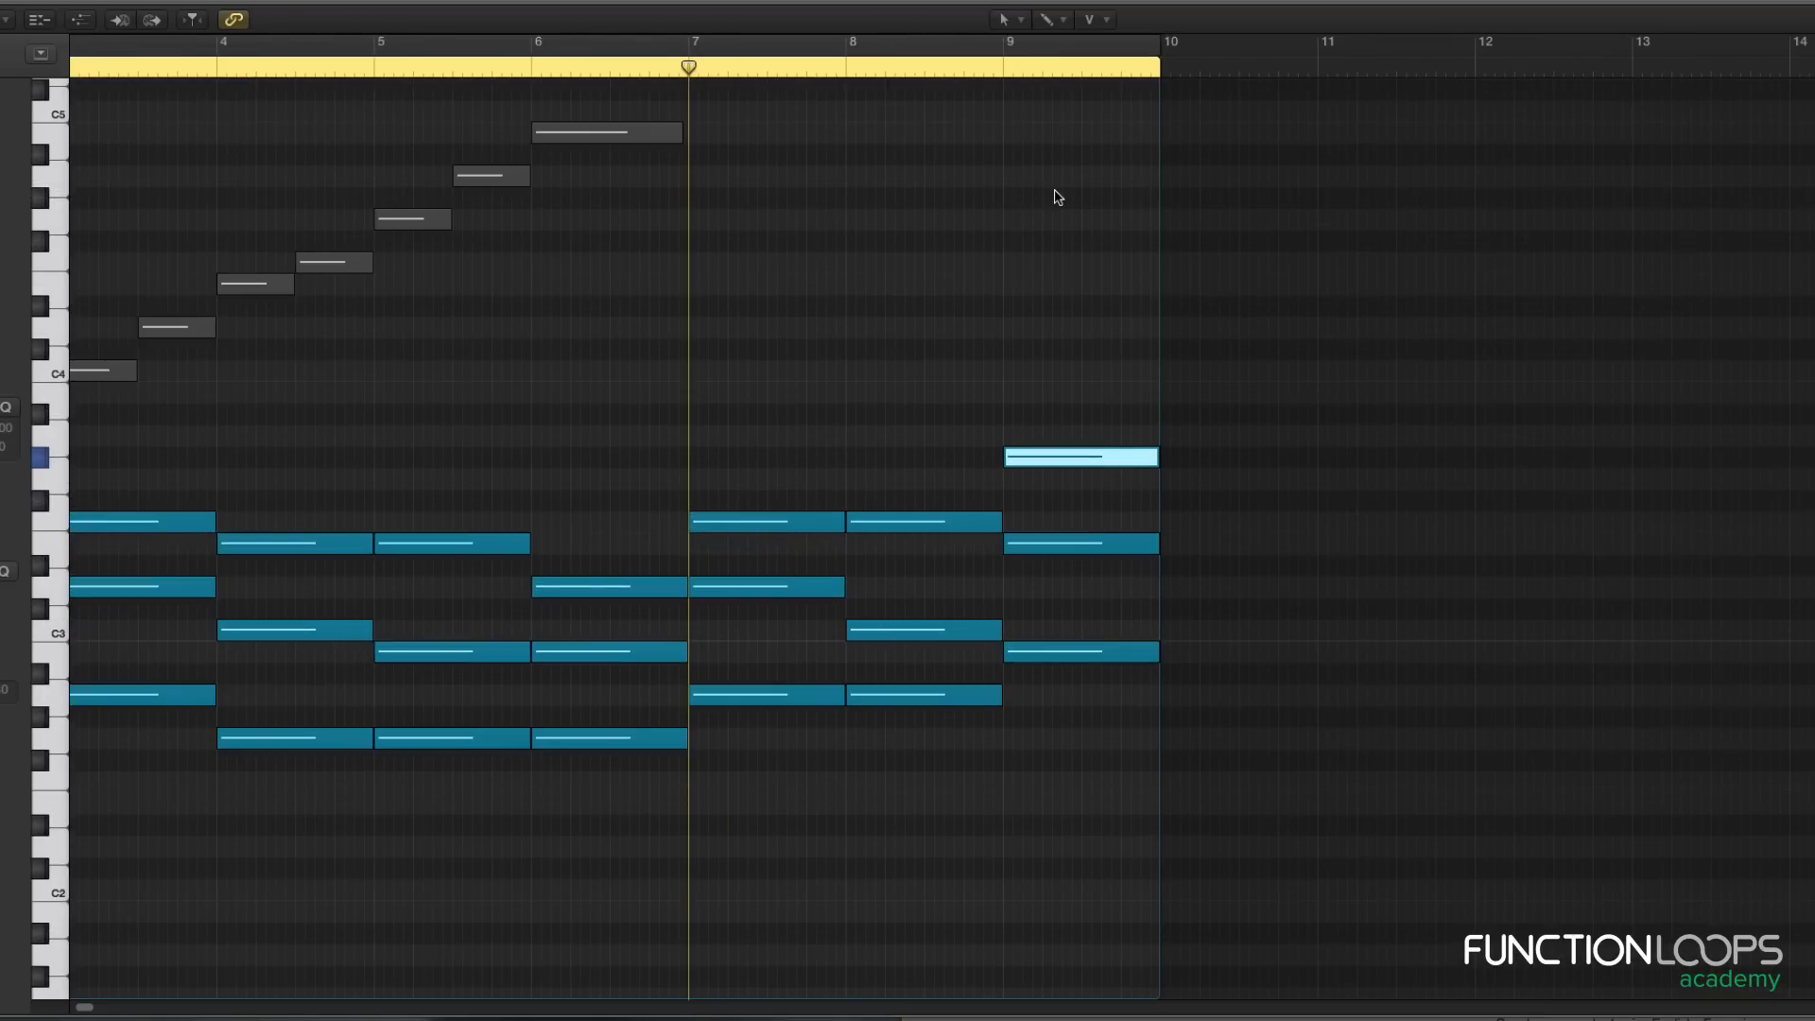
left_click(820, 71)
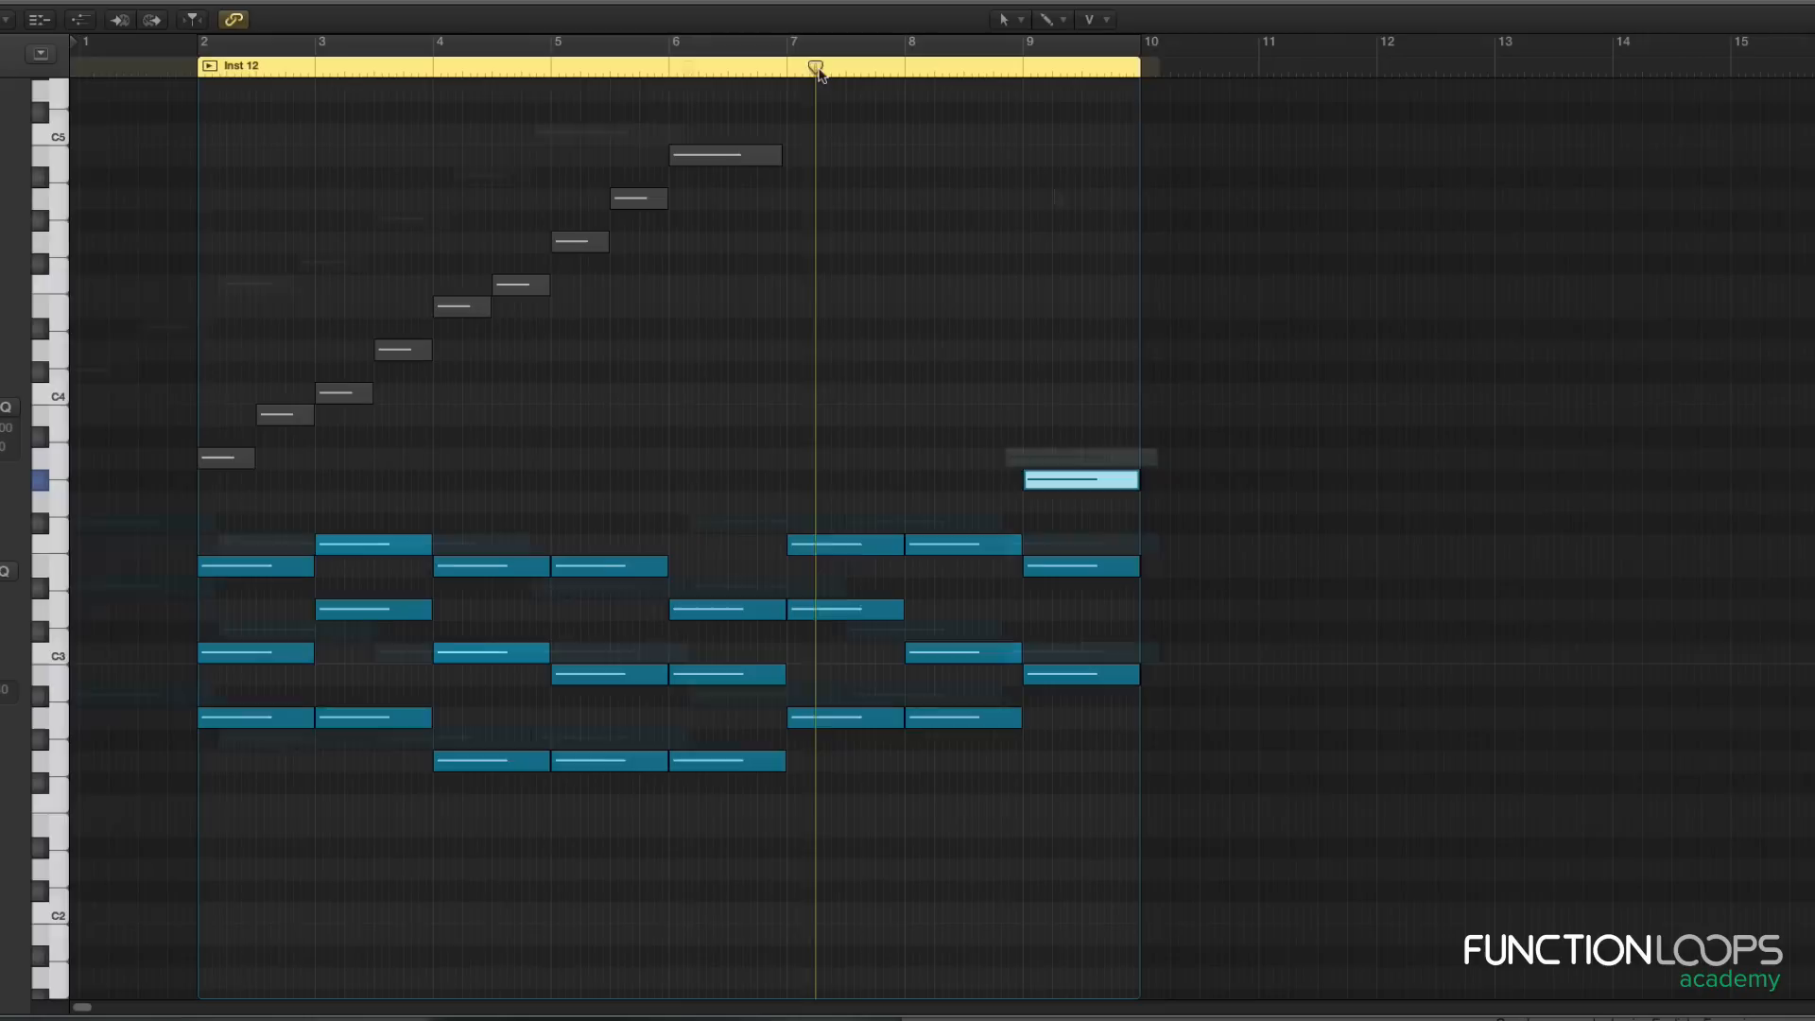
key("space")
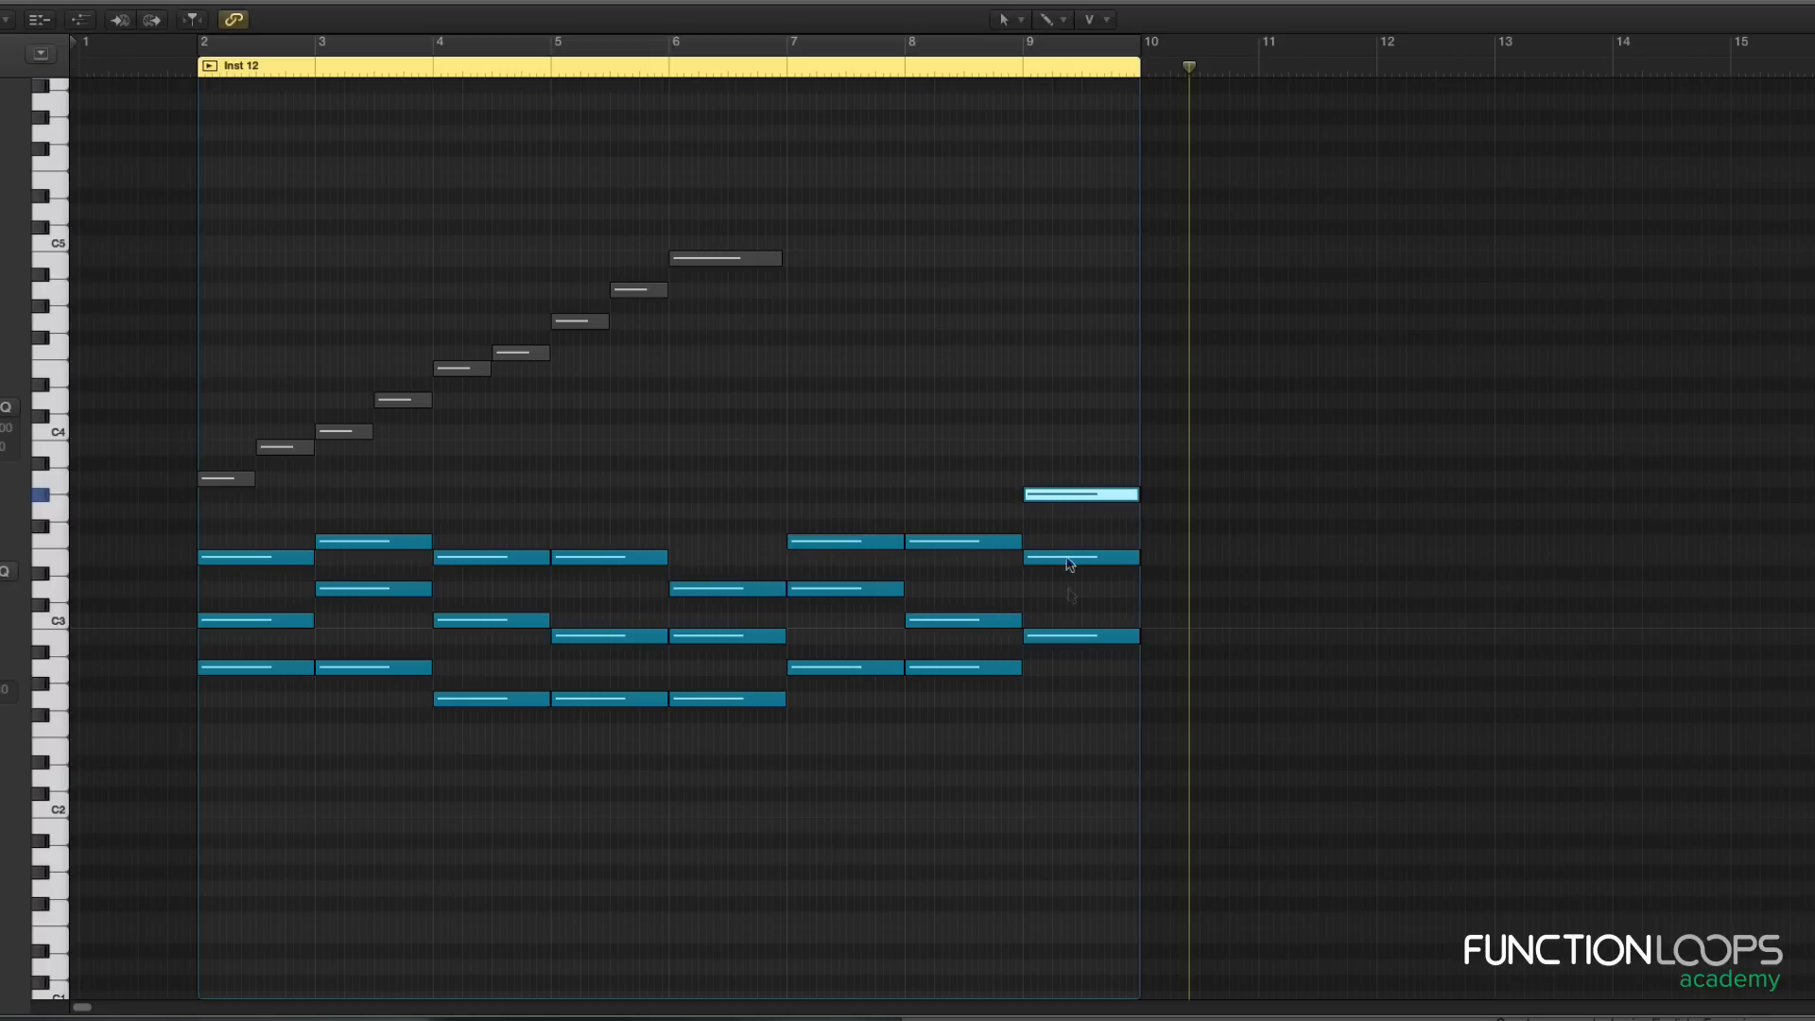
left_click(907, 74)
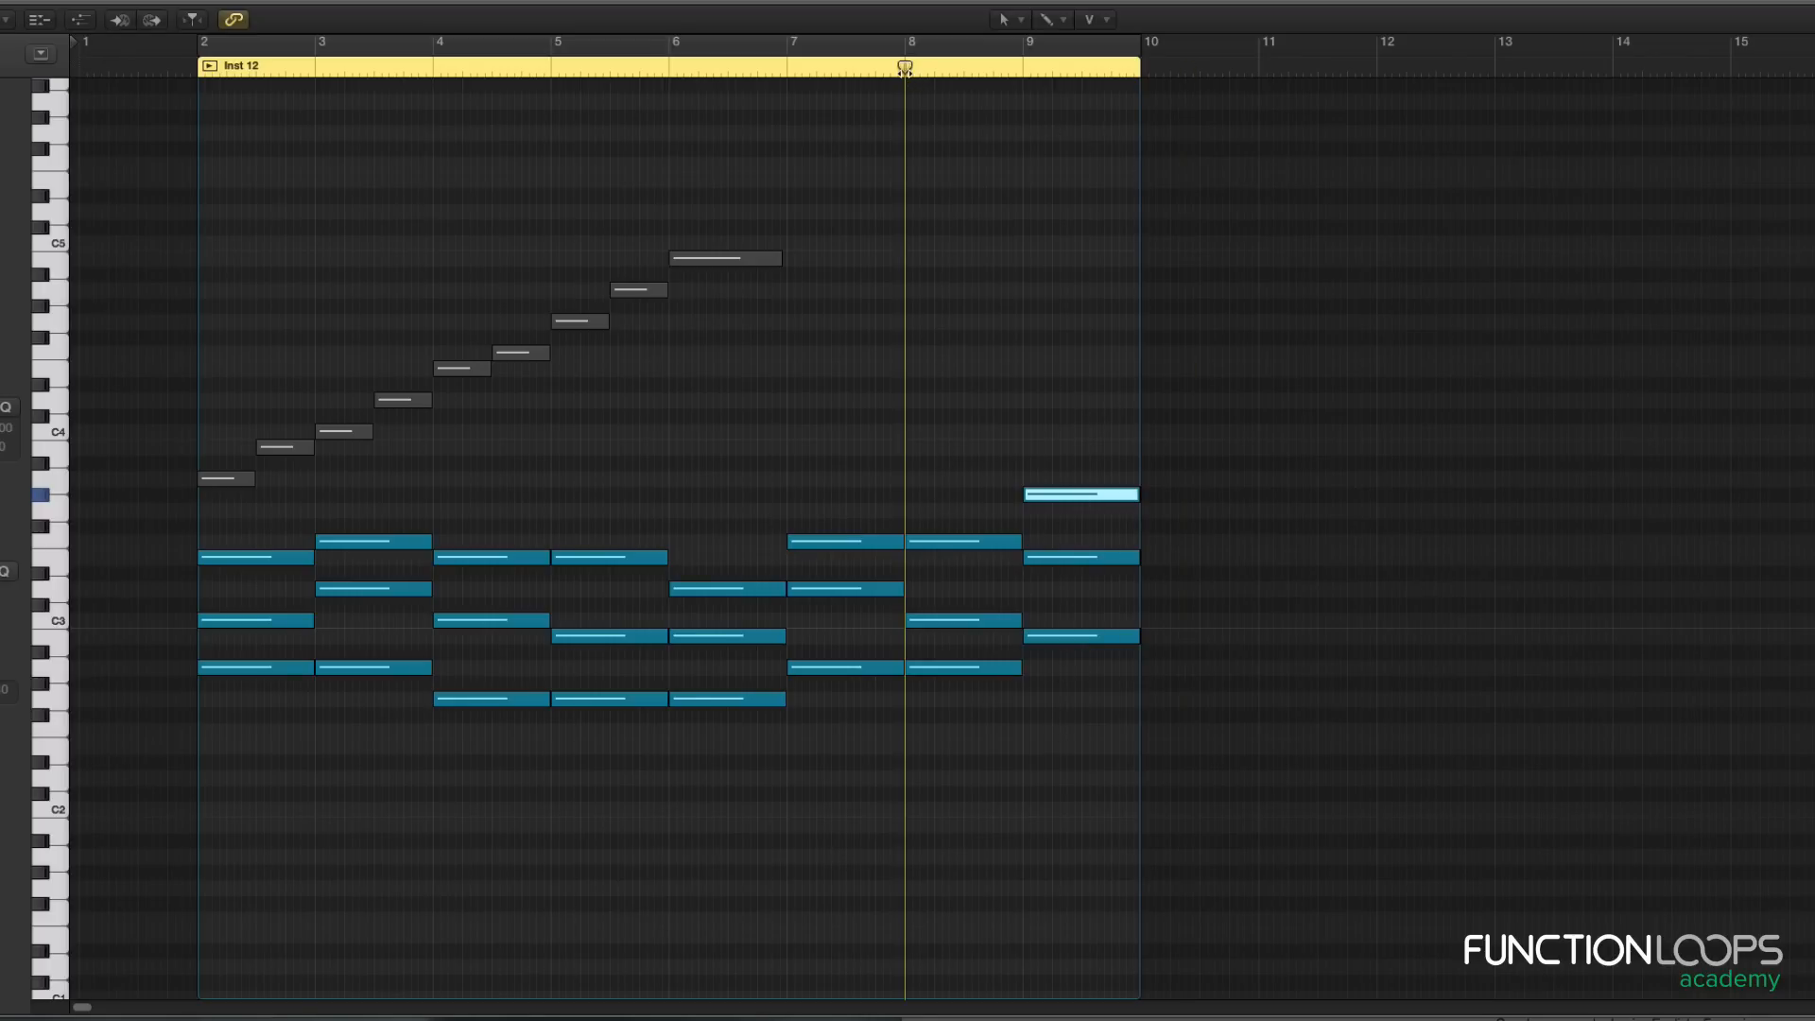
key("space")
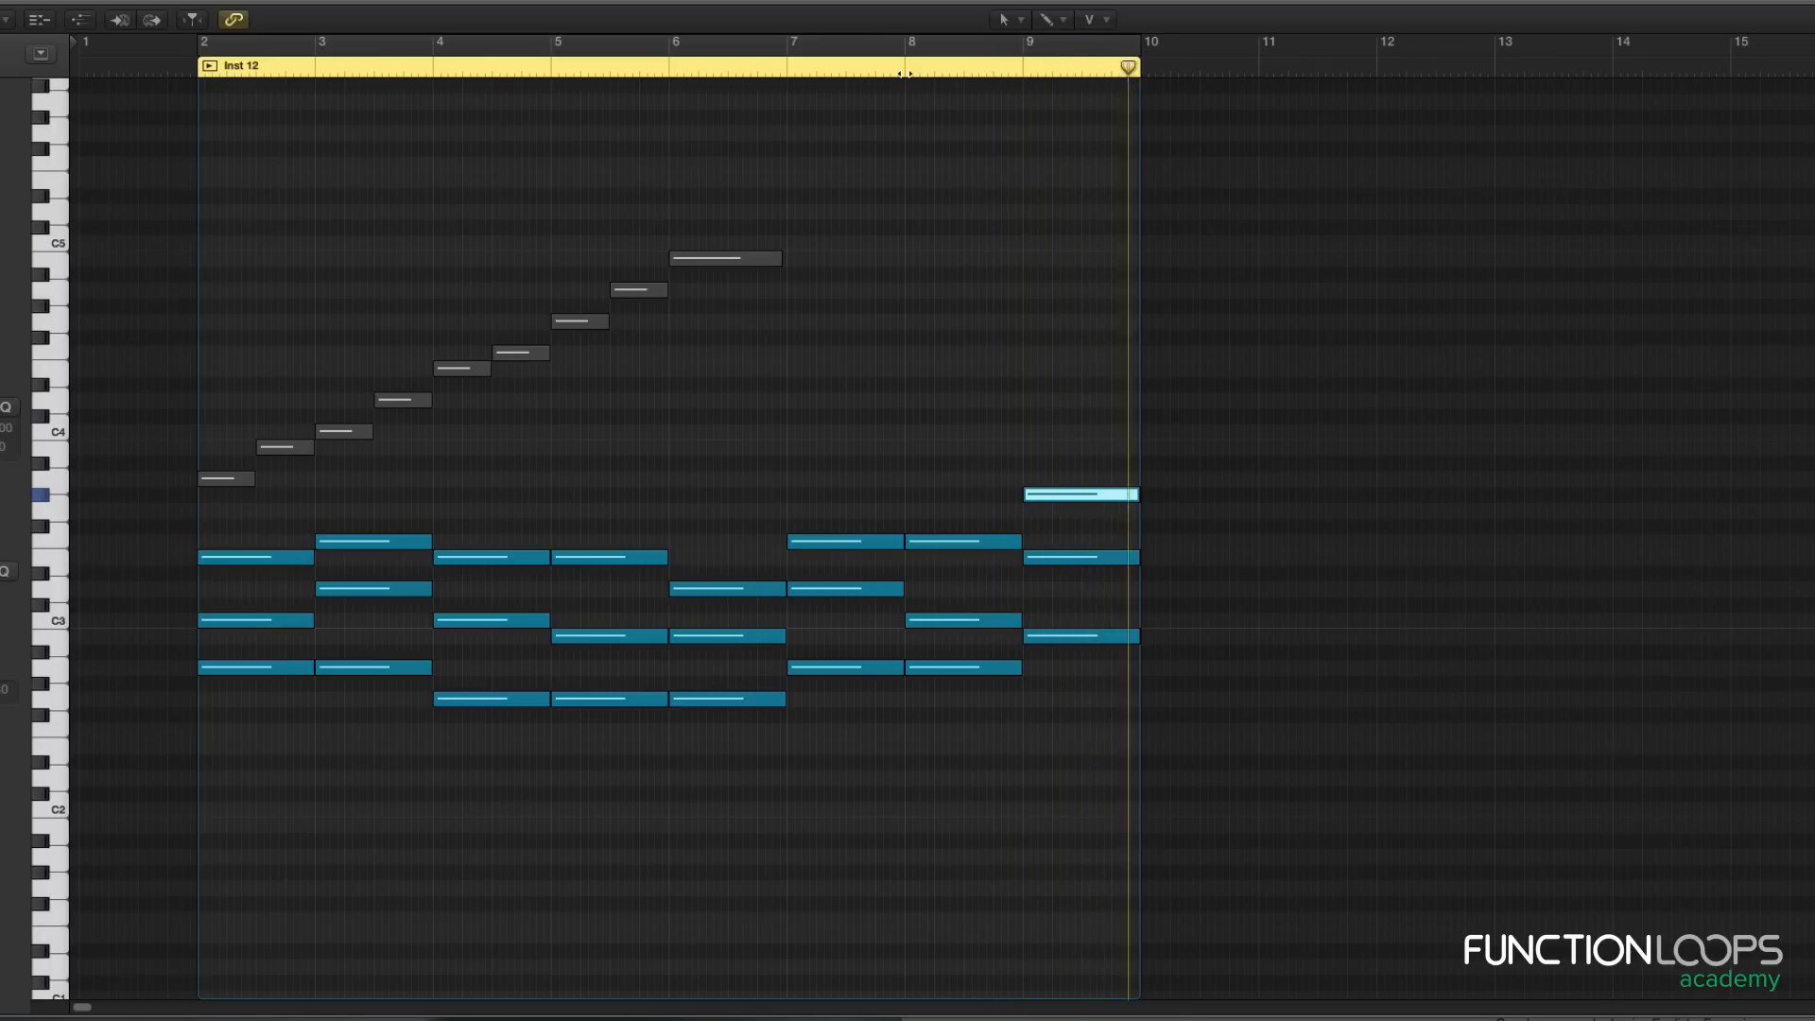
key("space")
Step: Re-enable cycle playback over bars 2 to 9 and play the whole progression
key("c")
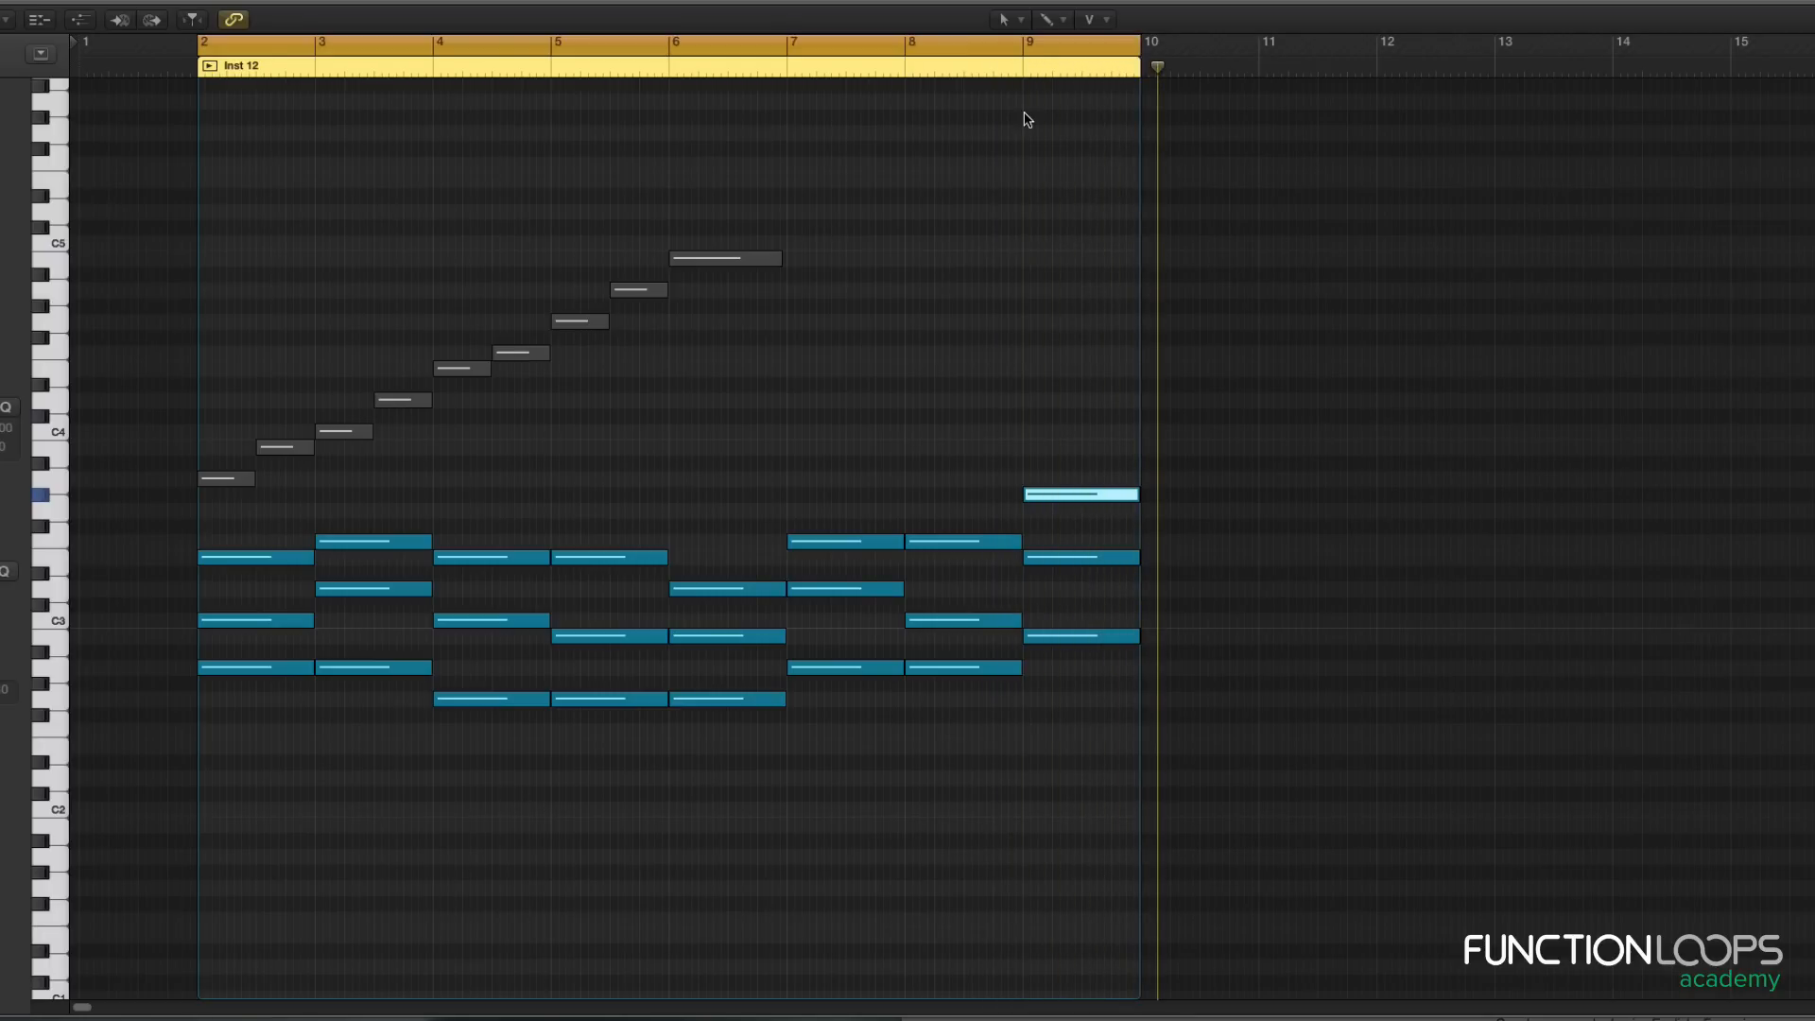
key("space")
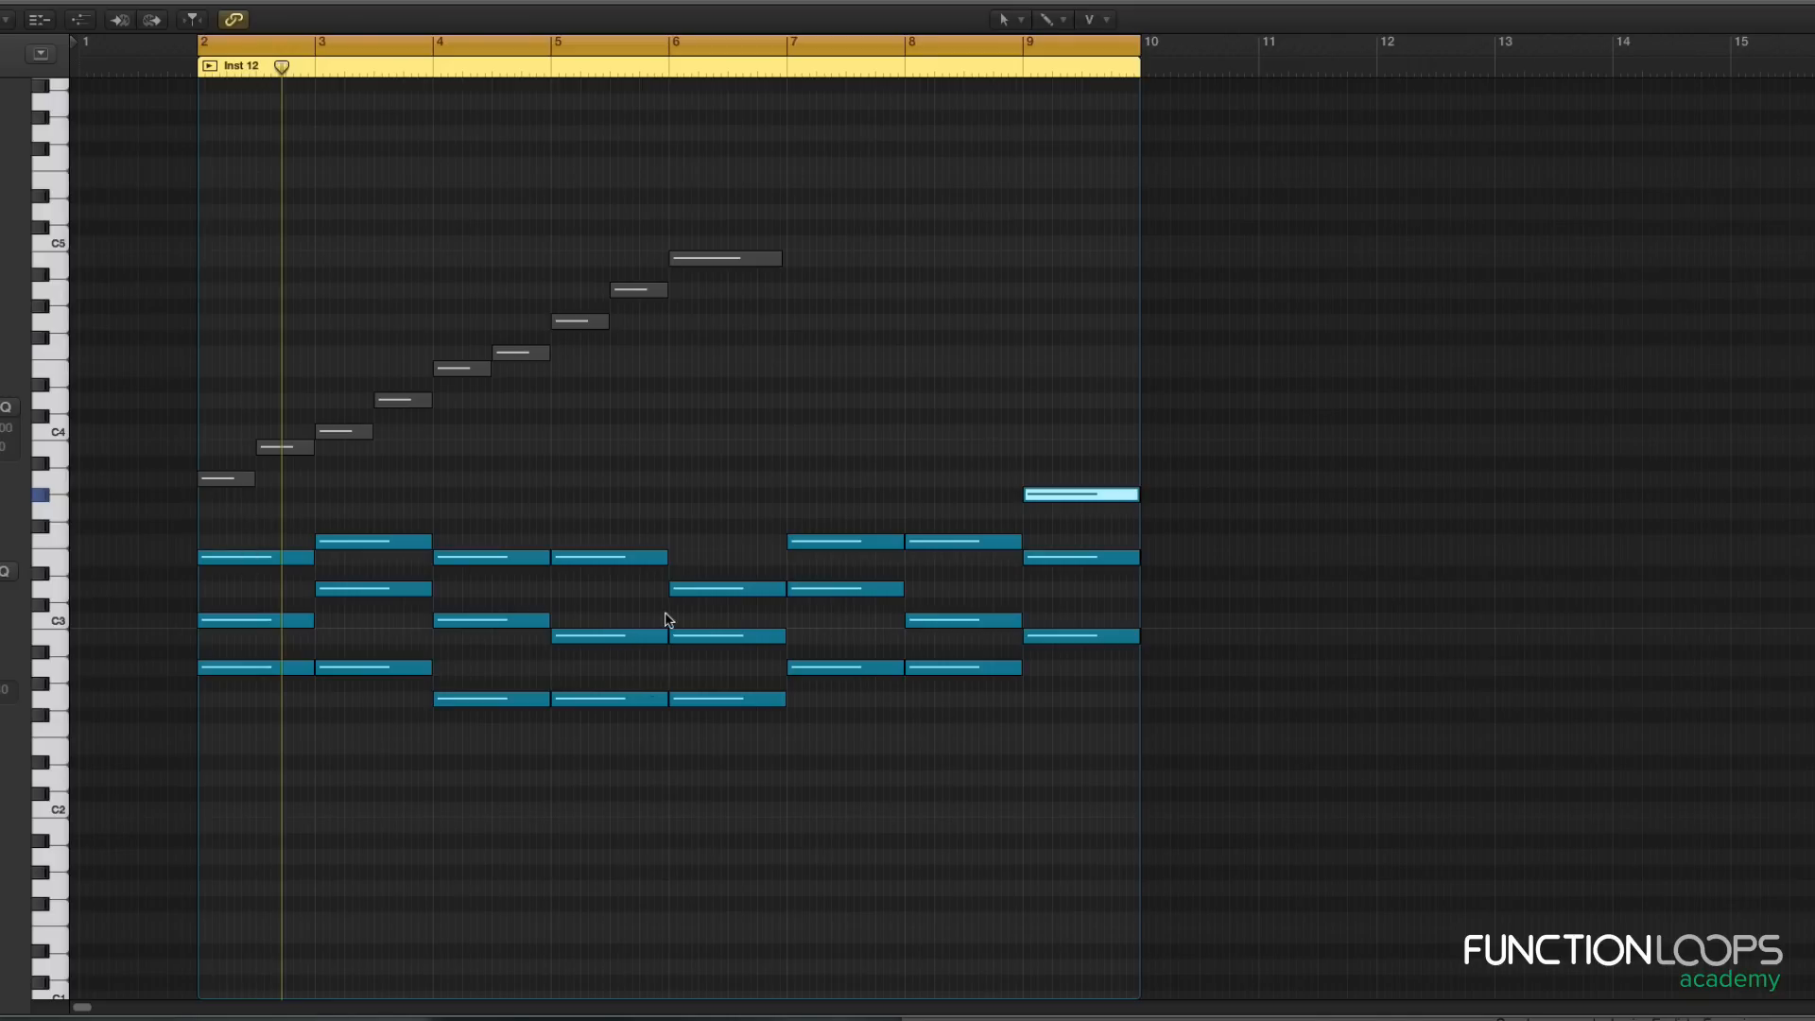
mouse_move(855, 554)
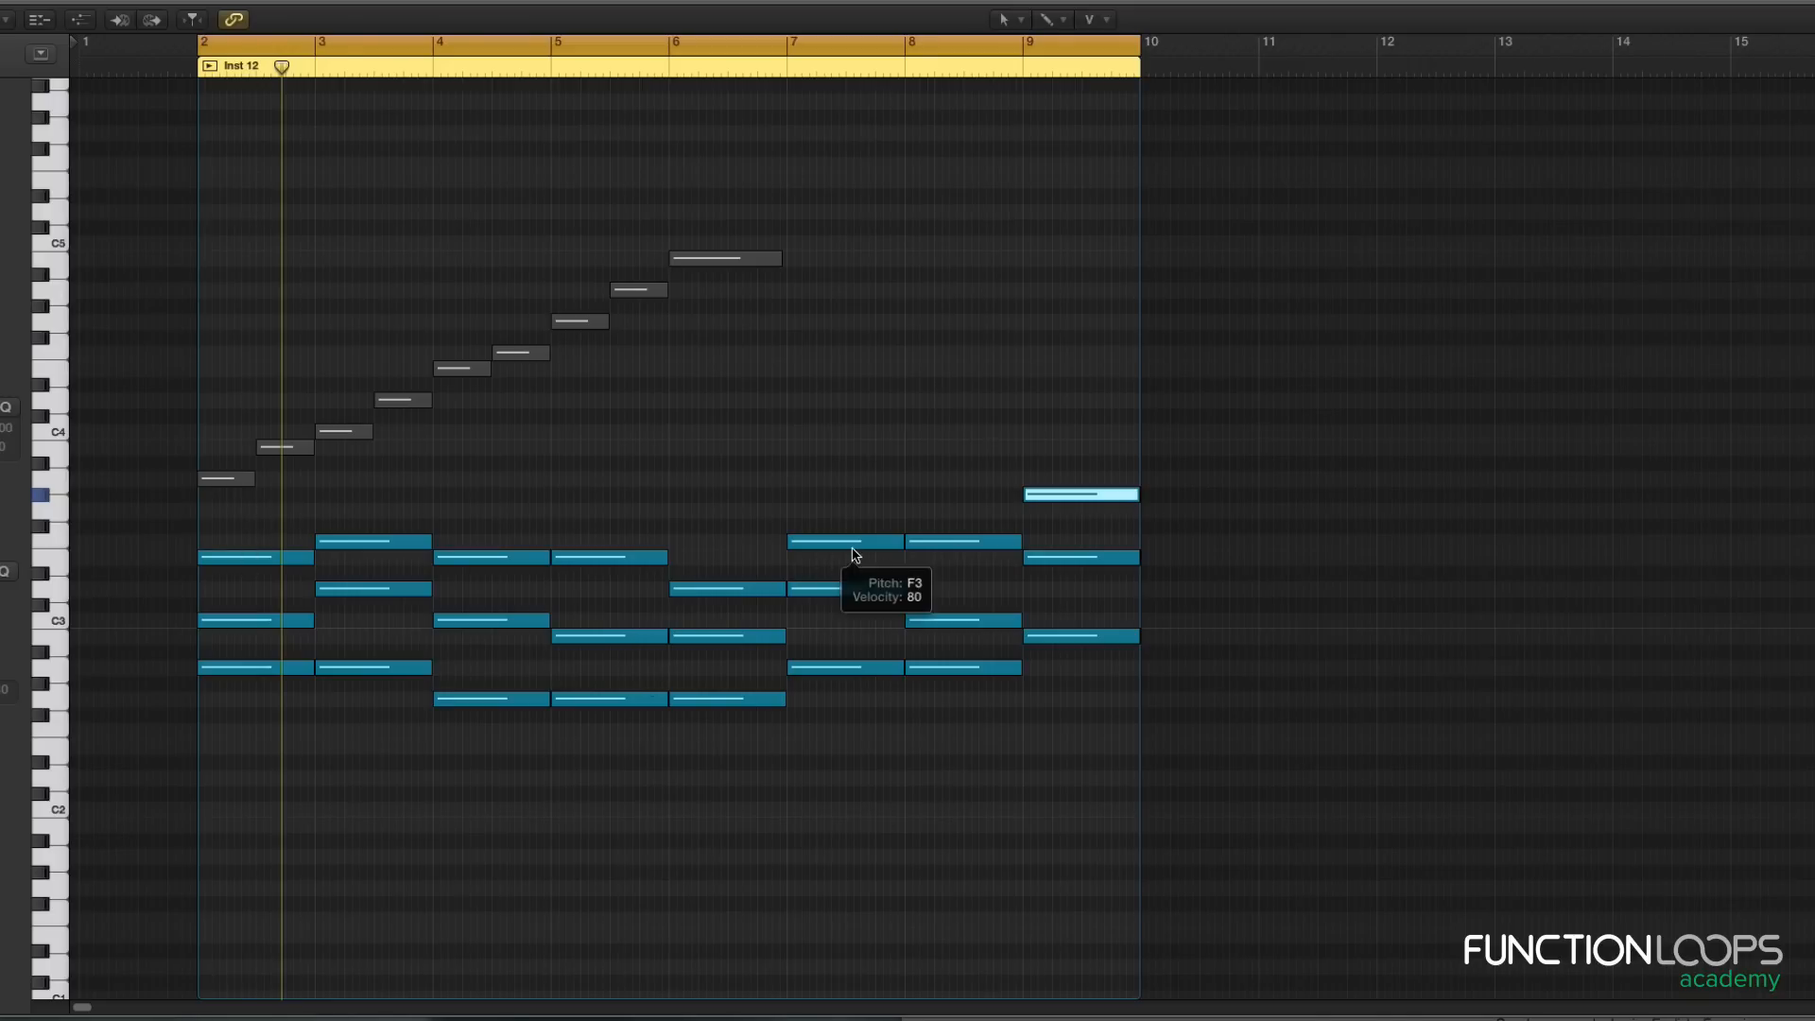